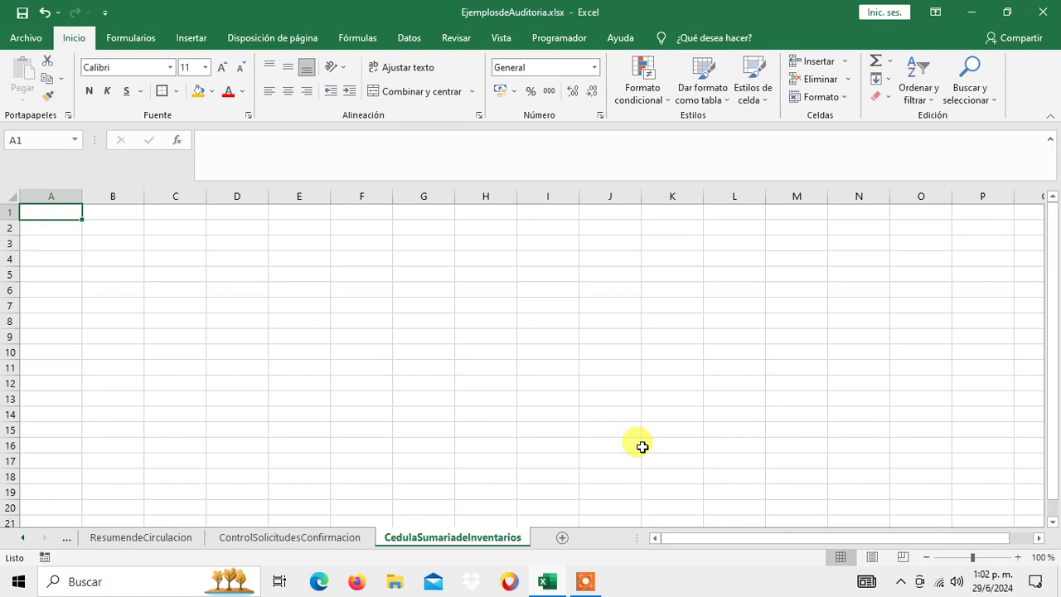
Step: Enter the heading "Nombre de la Empresa o Institución" in cell A2 of the CedulaSumariadeInventarios sheet
key("Down")
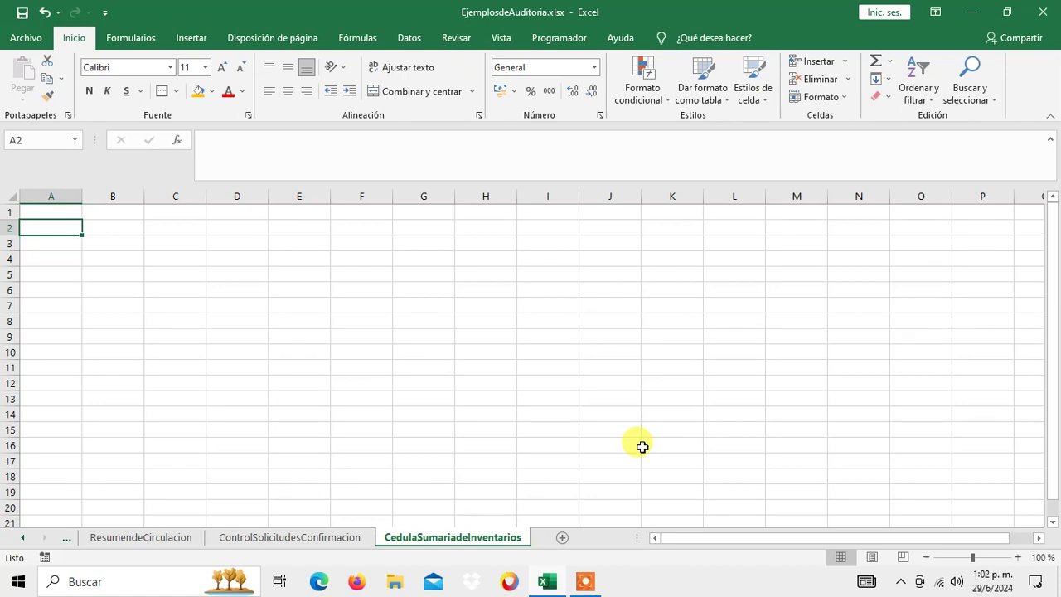
type("Nombre")
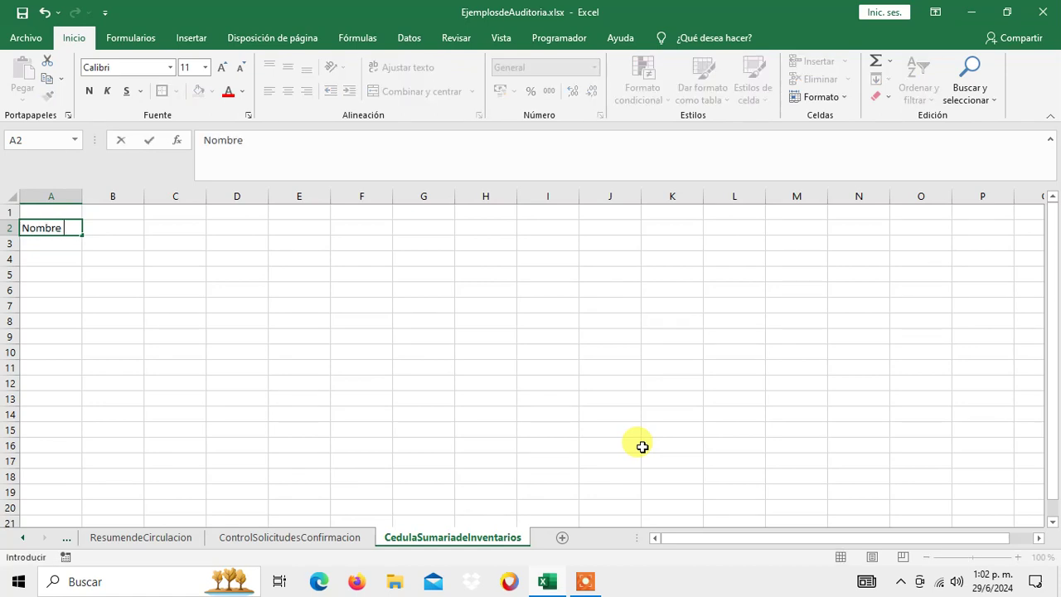
type(" de la Emp")
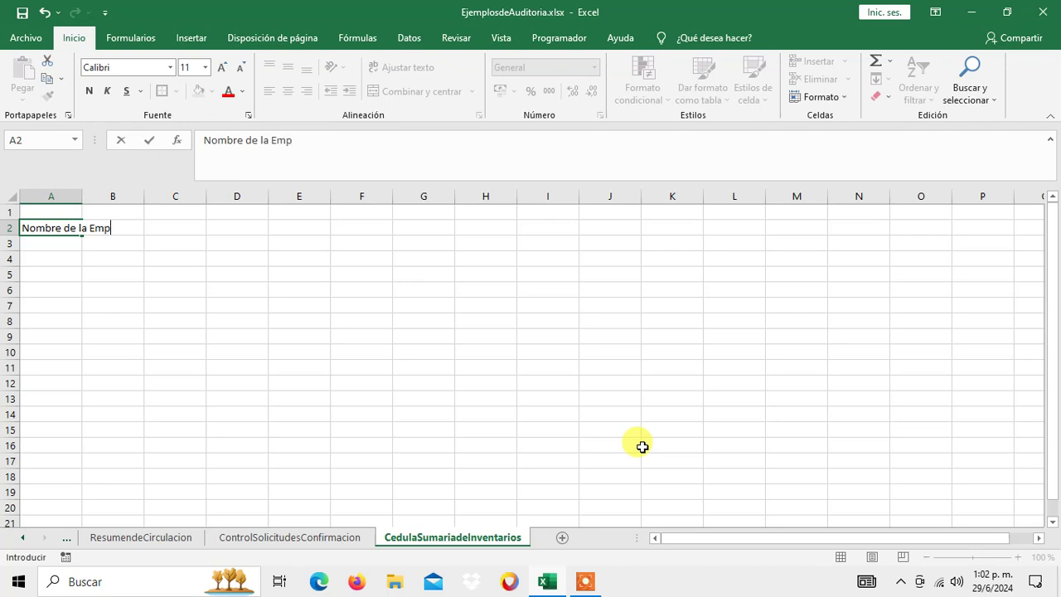
type("resa o Inst")
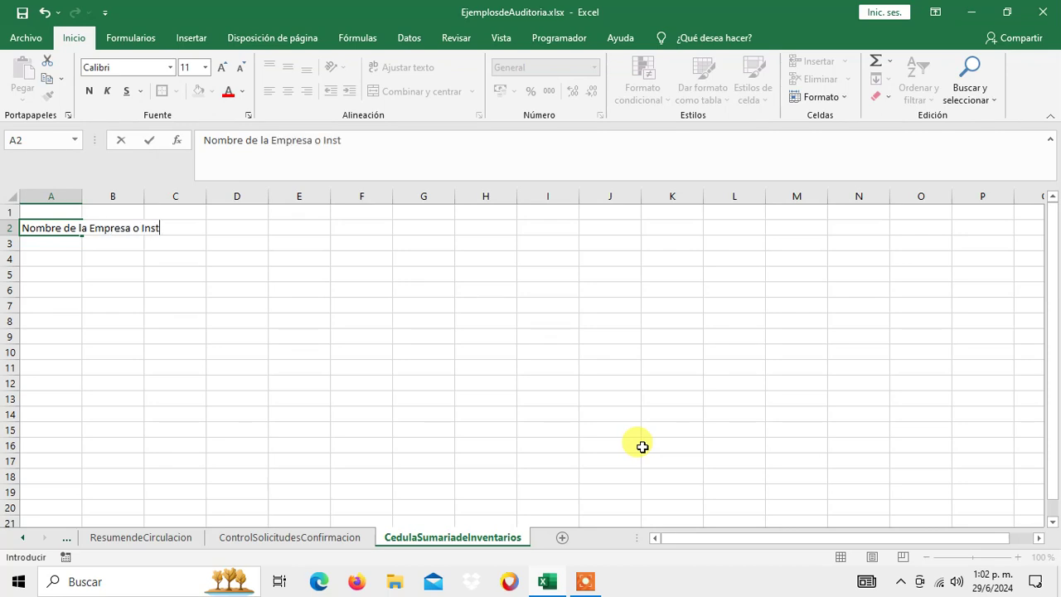
type("itución")
key("Return")
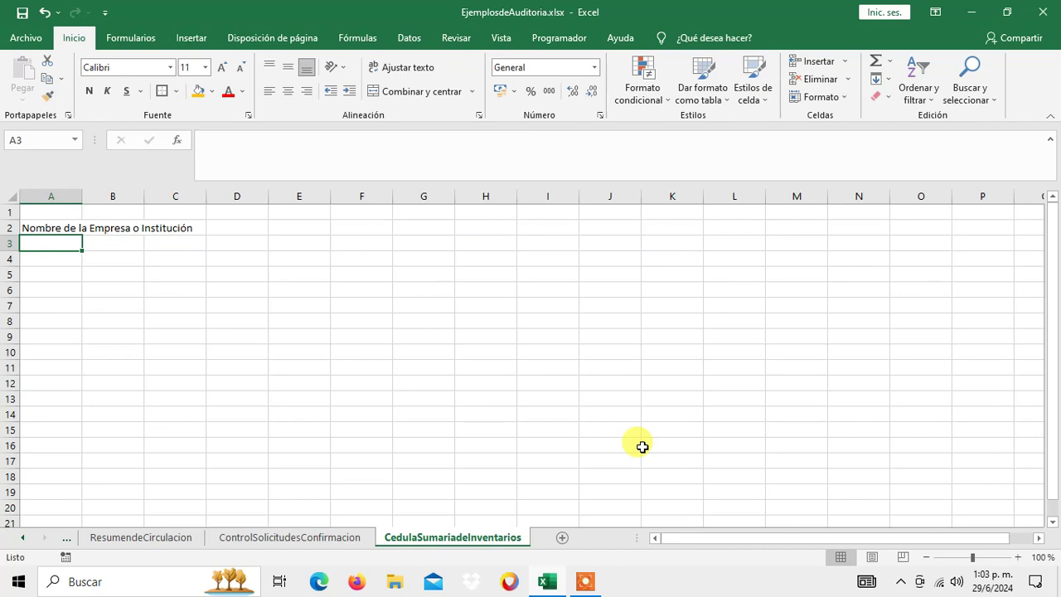
Step: Enter "Cedula Sumaria" in cell A4 and "Inventarios" in cell A6 as further heading lines
key("Down")
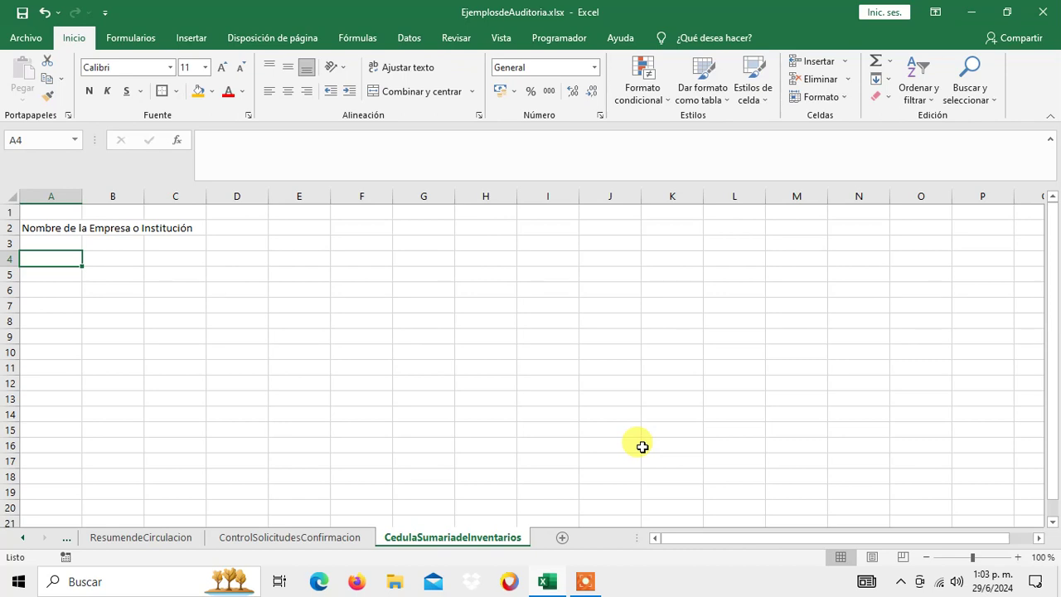
type("Ced")
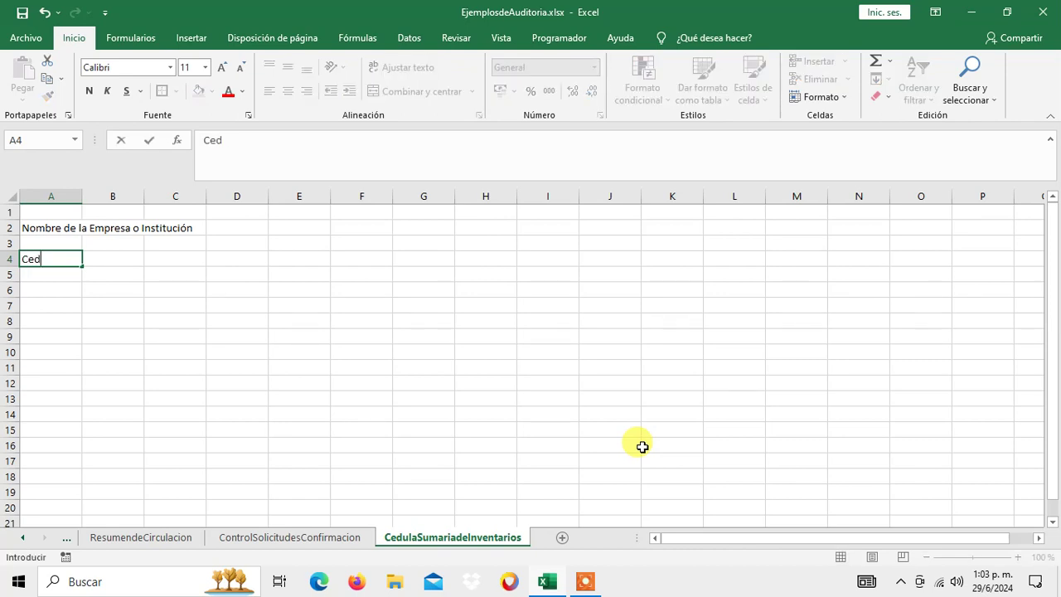
type("ula Sumaria")
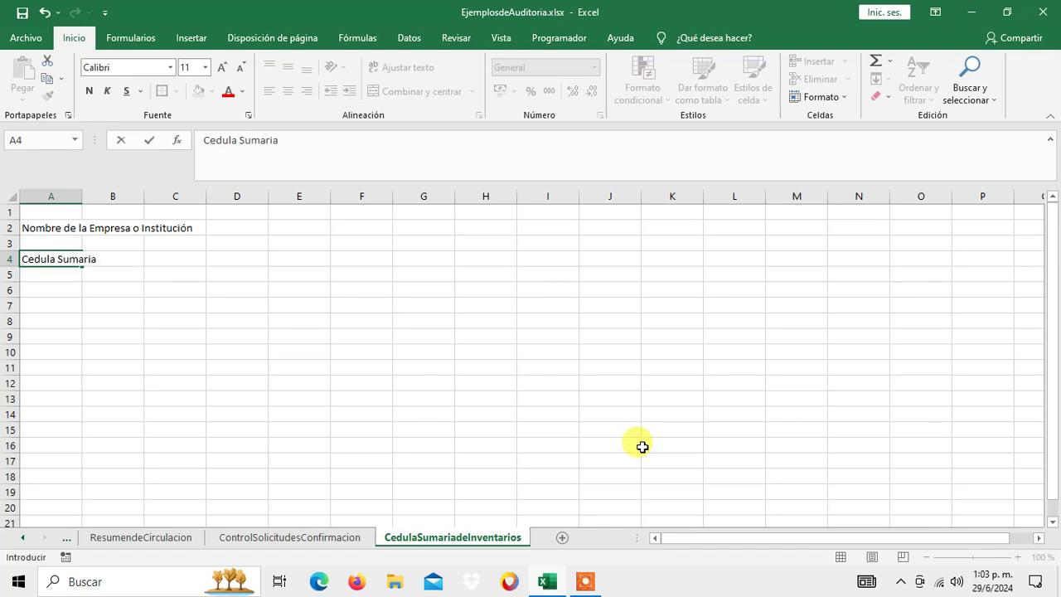
key("Return")
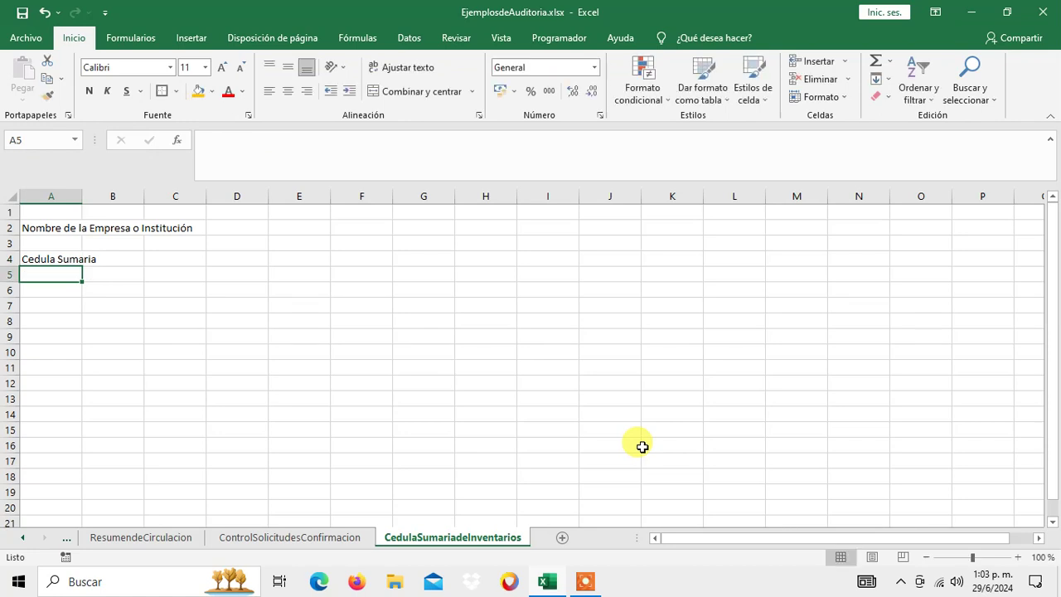
key("Return")
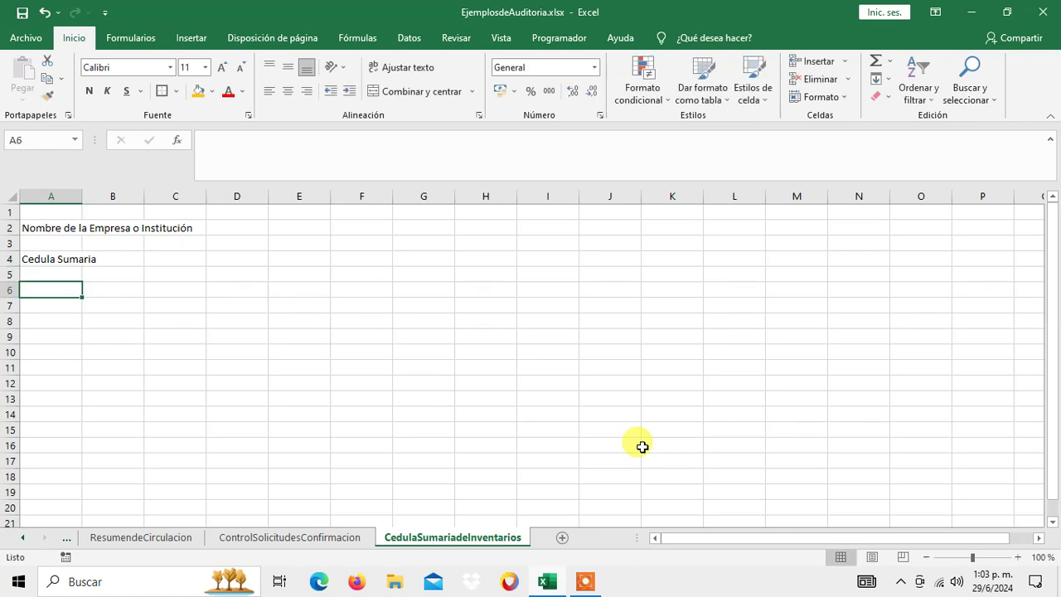
type("Inventa")
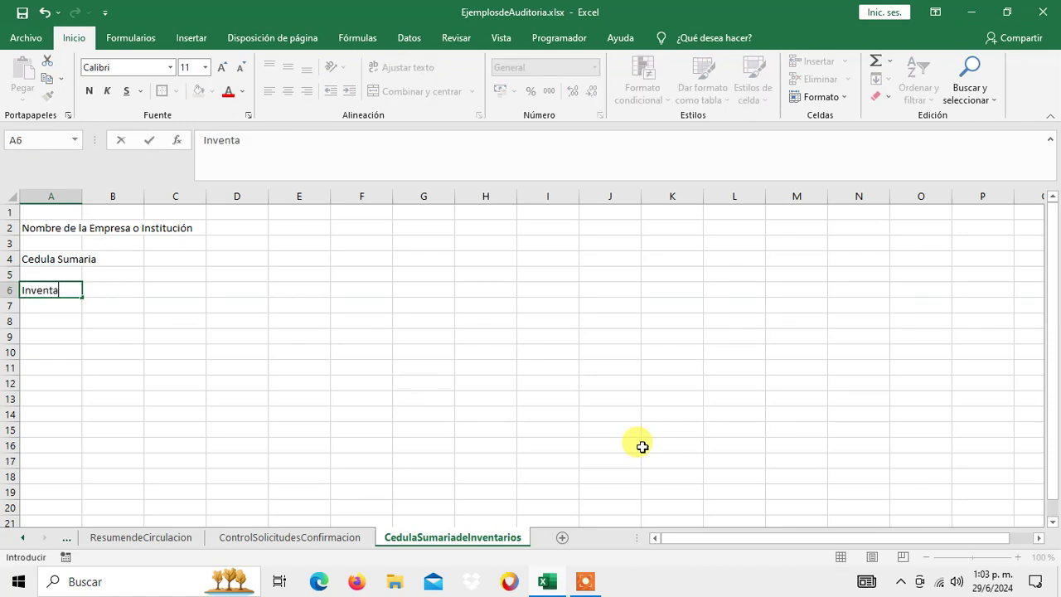
type("rios")
key("Return")
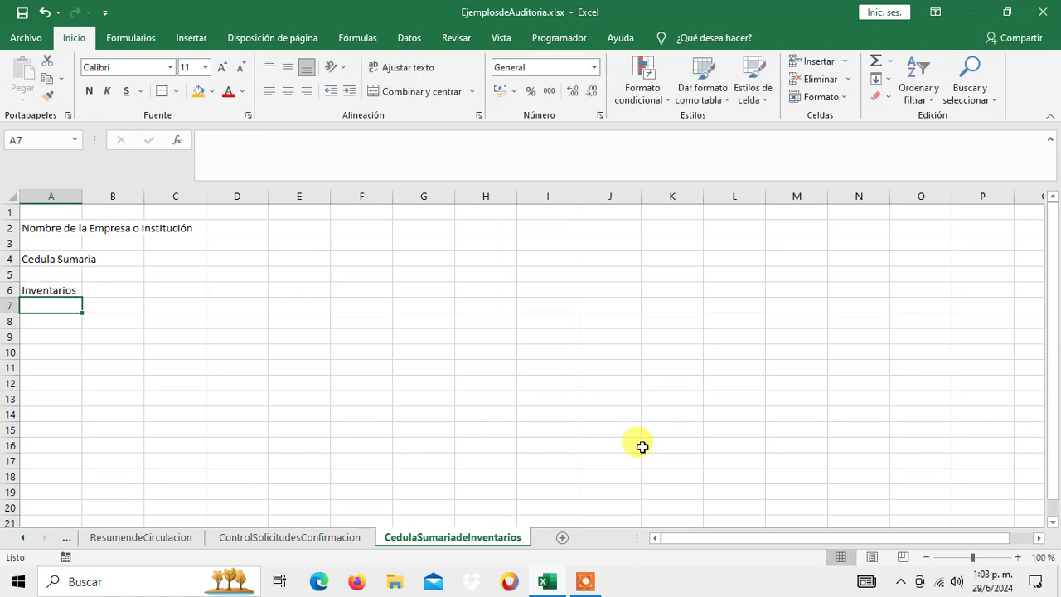
Step: Enter "Auditoría al 31 de Diciembre del 2023" in cell A8 below the Inventarios line
key("Return")
type("Au")
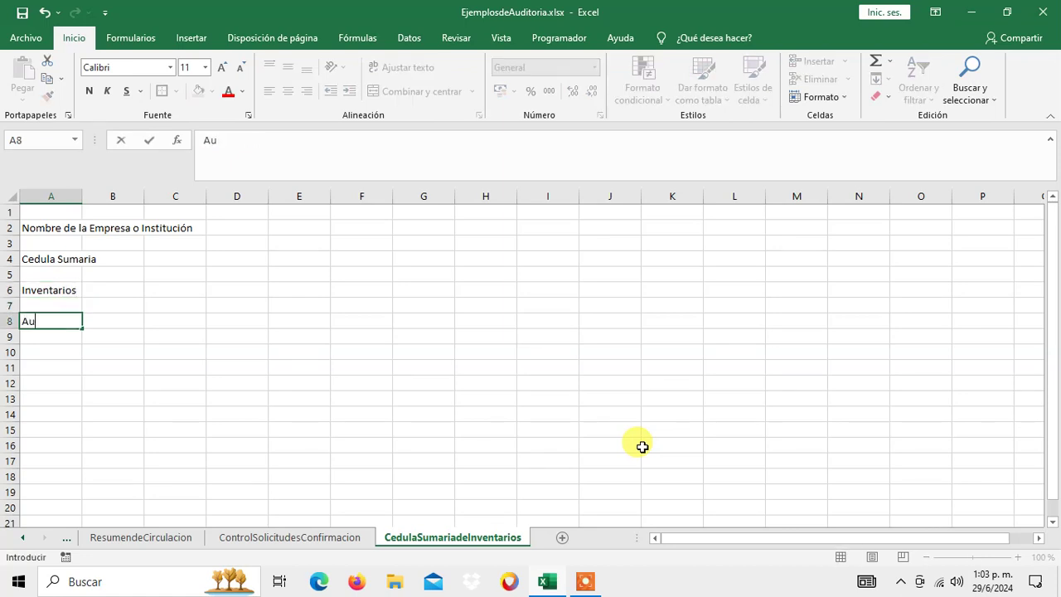
type("ditoría al 31 ")
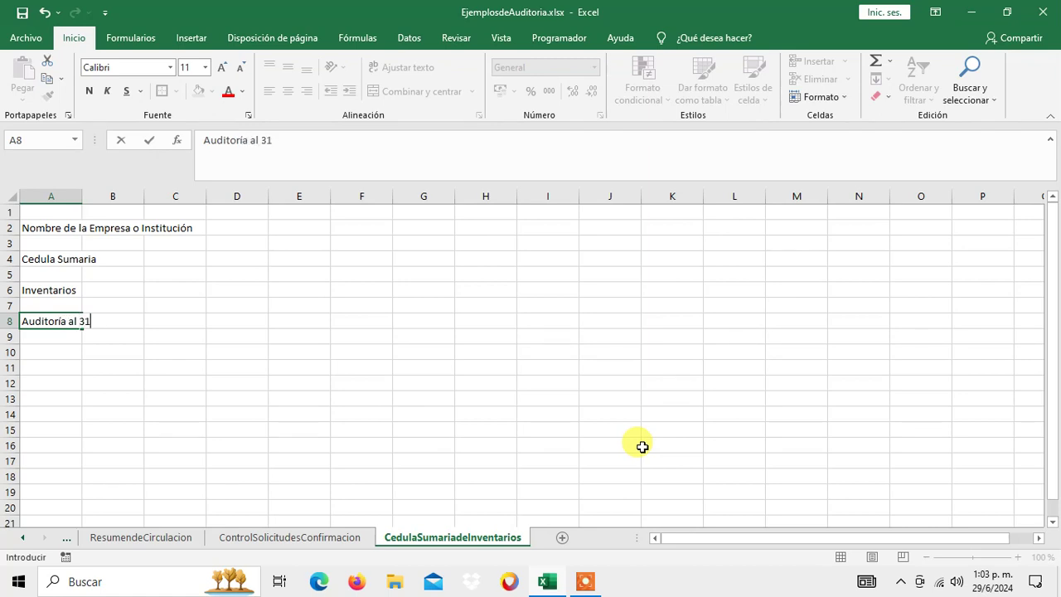
type("de Diciembre de")
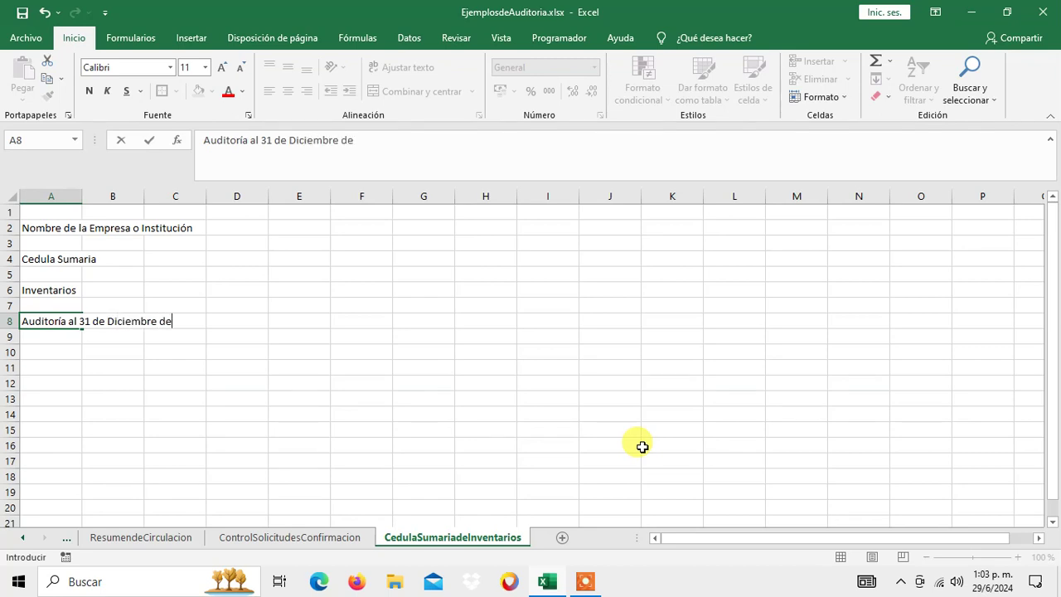
type("l 2023")
key("Return")
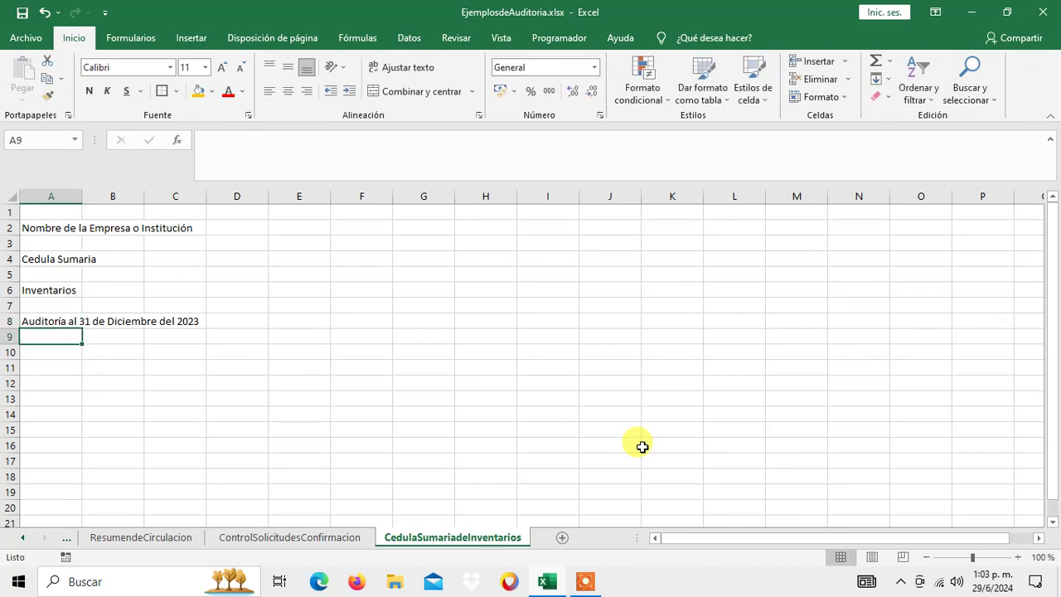
Step: Enter the index letter "C" in cell G3 and centre it horizontally
key("Up")
key("Up")
key("Up")
key("Up")
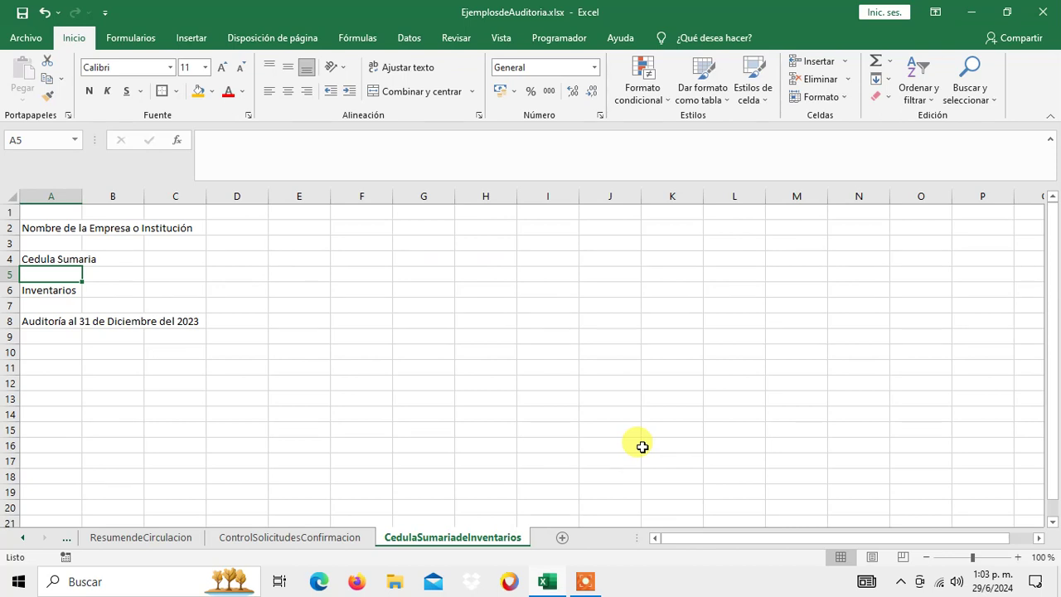
key("Up")
key("Up")
key("Up")
key("Up")
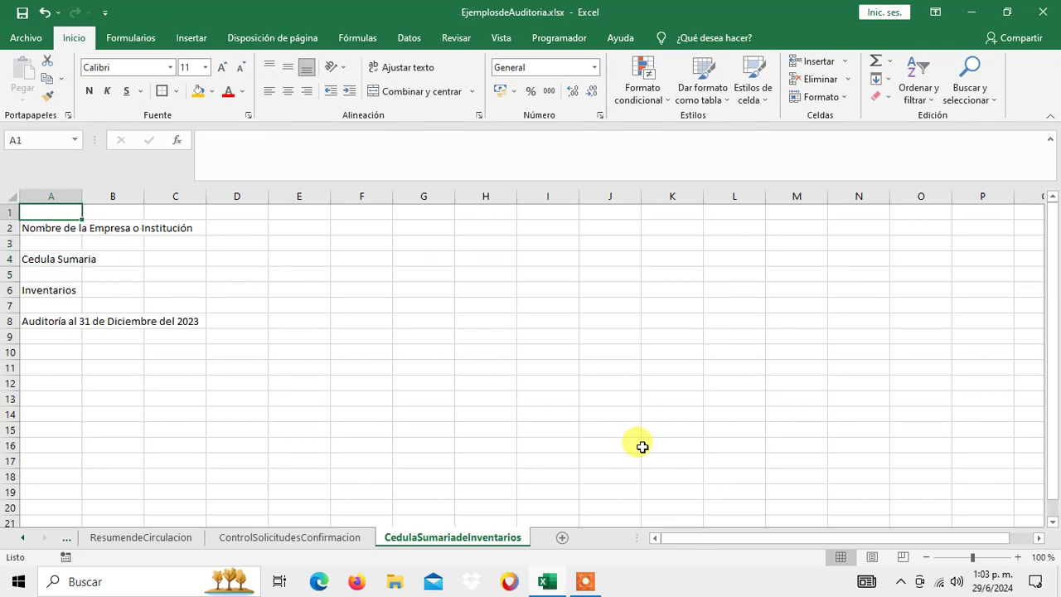
key("Right")
key("Right")
key("Right")
key("Right")
key("Right")
key("Down")
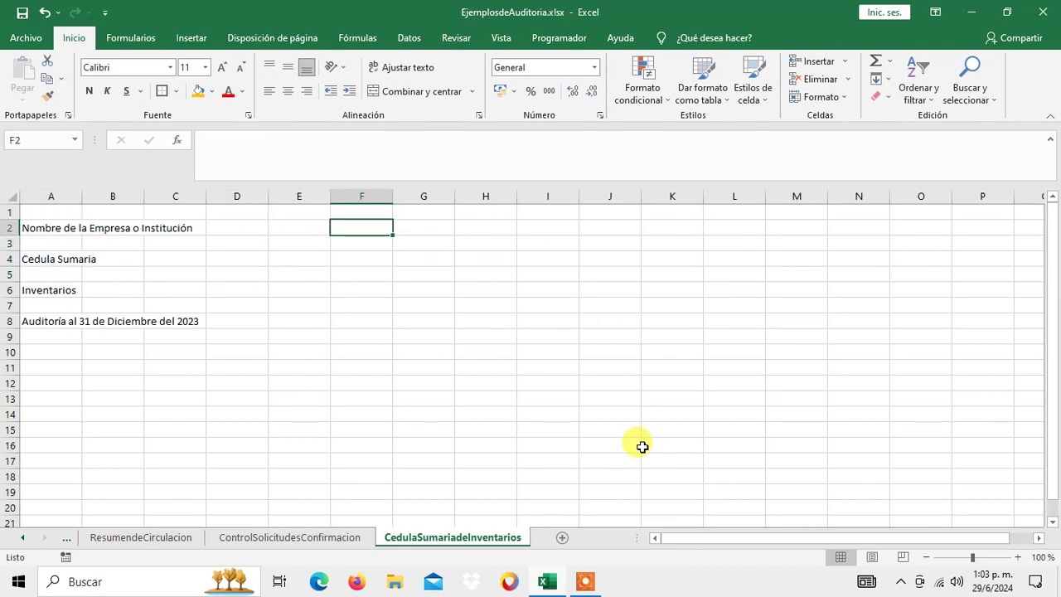
key("Right")
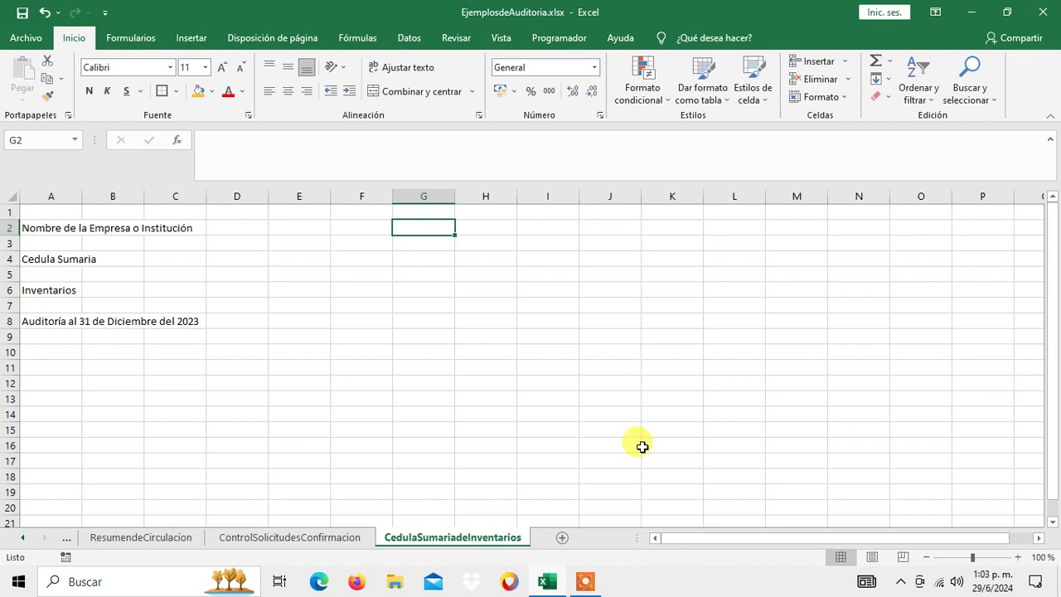
type("C")
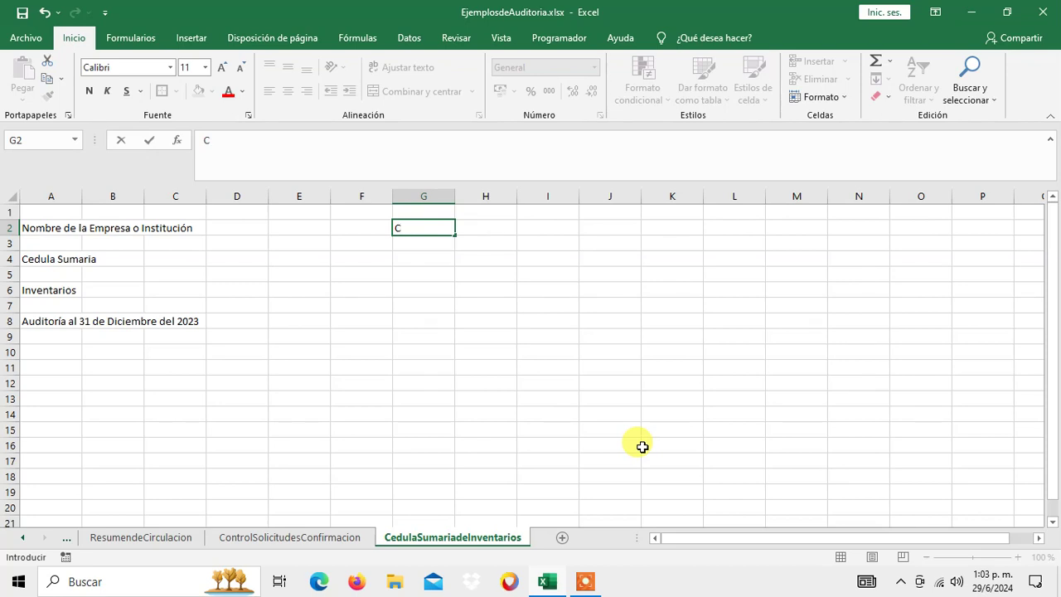
key("Escape")
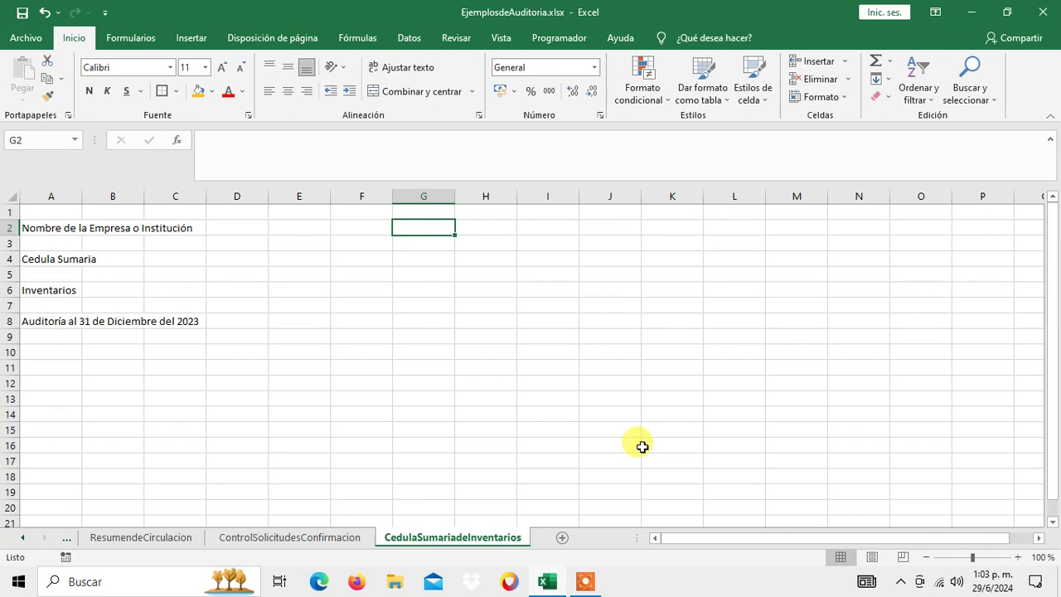
key("Down")
type("C")
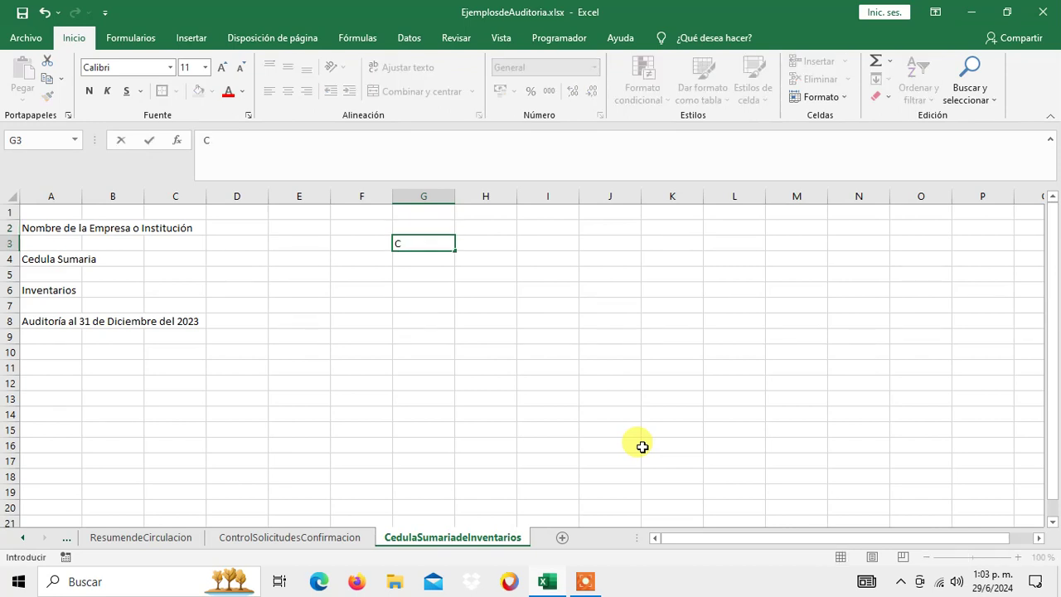
key("Return")
key("Up")
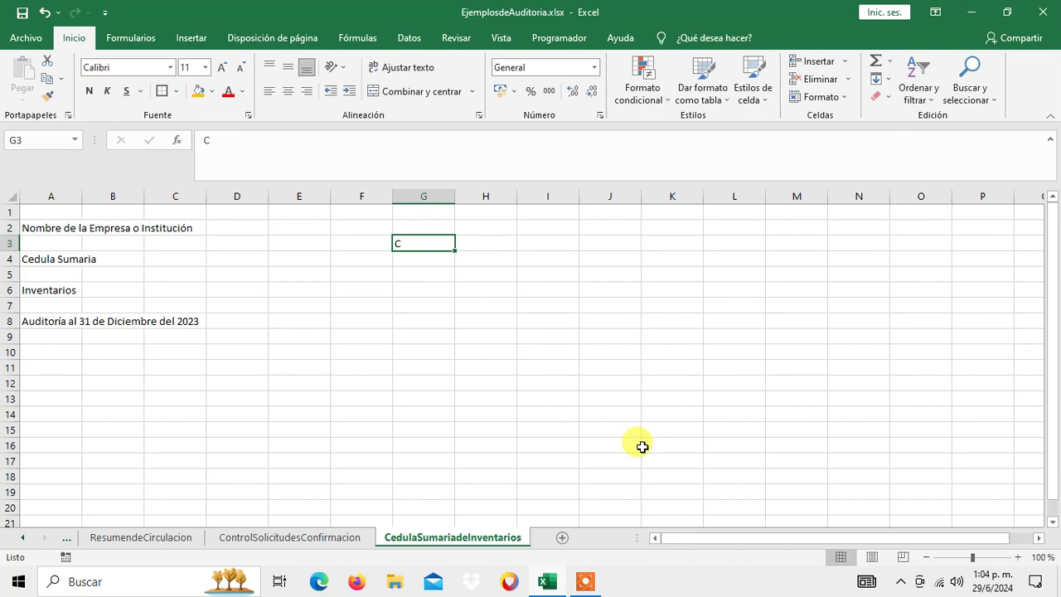
left_click(288, 95)
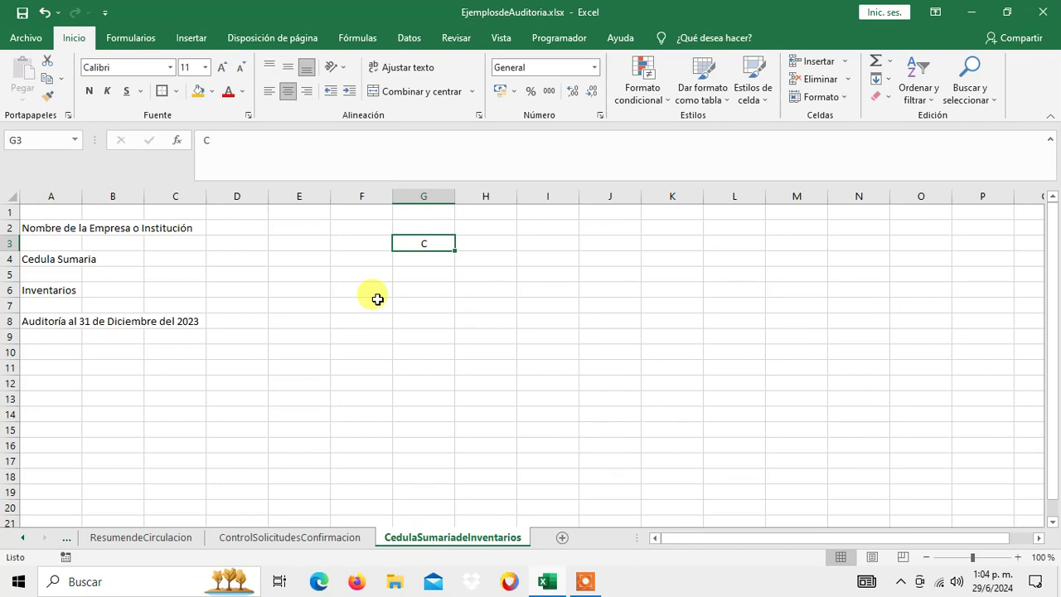
Step: Enter the column headings "No. Cuenta" in cell A10 and "Concepto" in cell B10
key("Down")
key("Down")
key("Down")
key("Down")
key("Down")
key("Down")
key("Down")
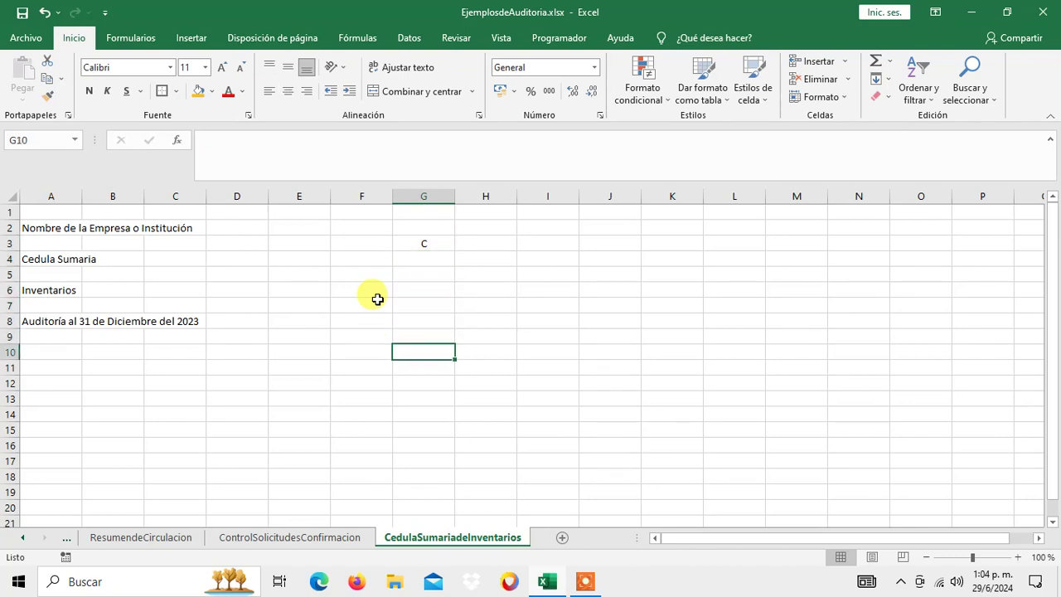
key("Left")
key("Left")
key("Left")
key("Left")
key("Left")
key("Left")
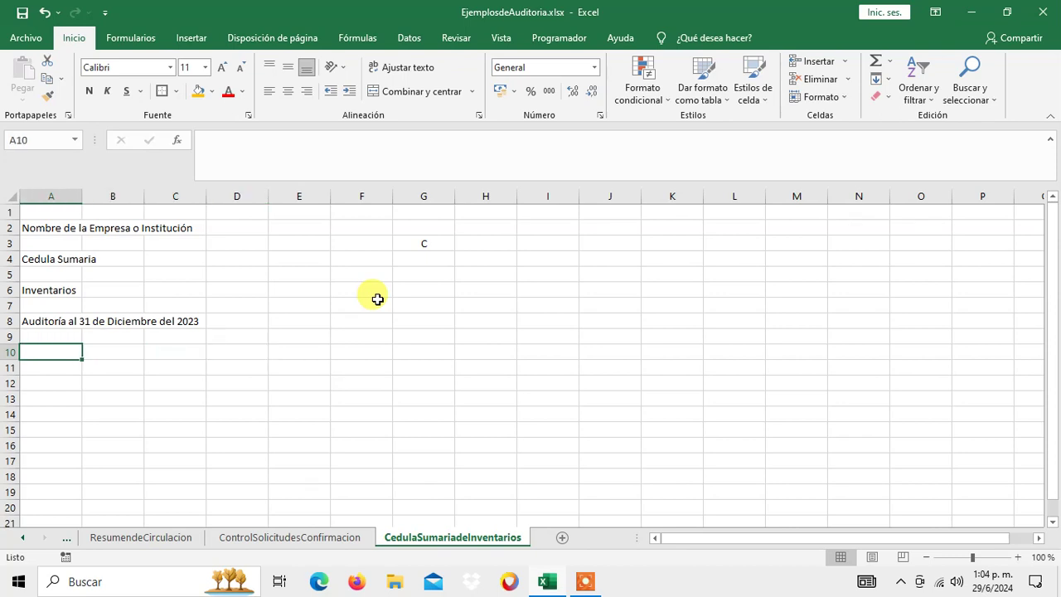
type("No")
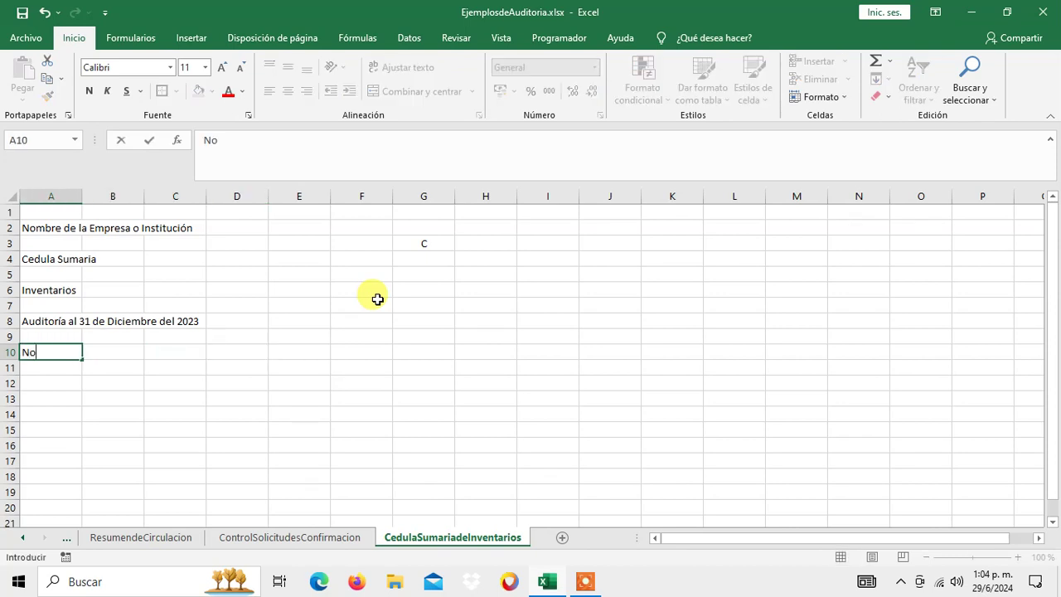
type(". Cuenta")
key("Tab")
type("C")
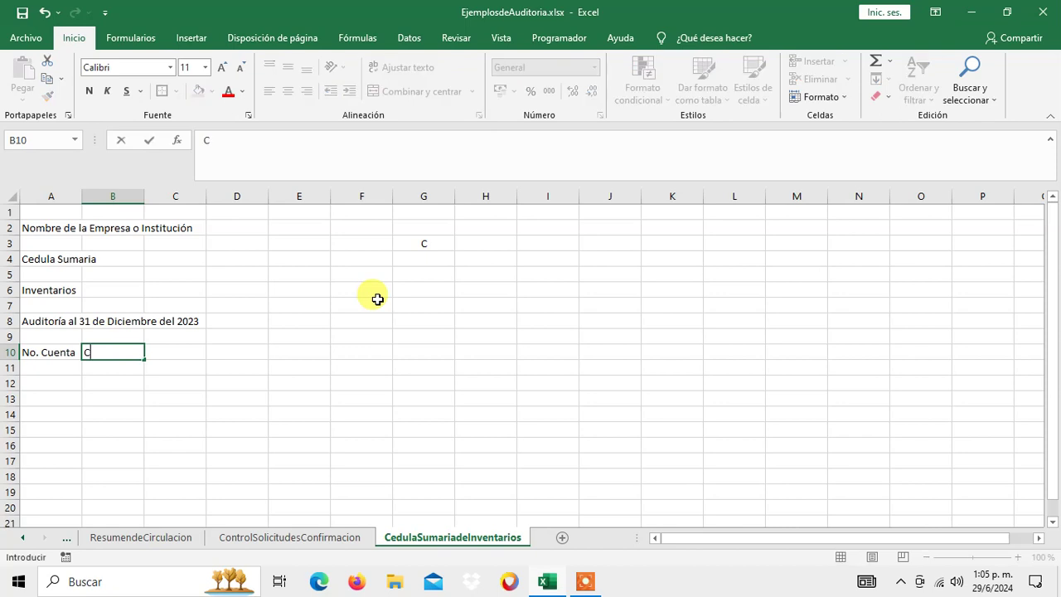
type("oncepto")
key("Tab")
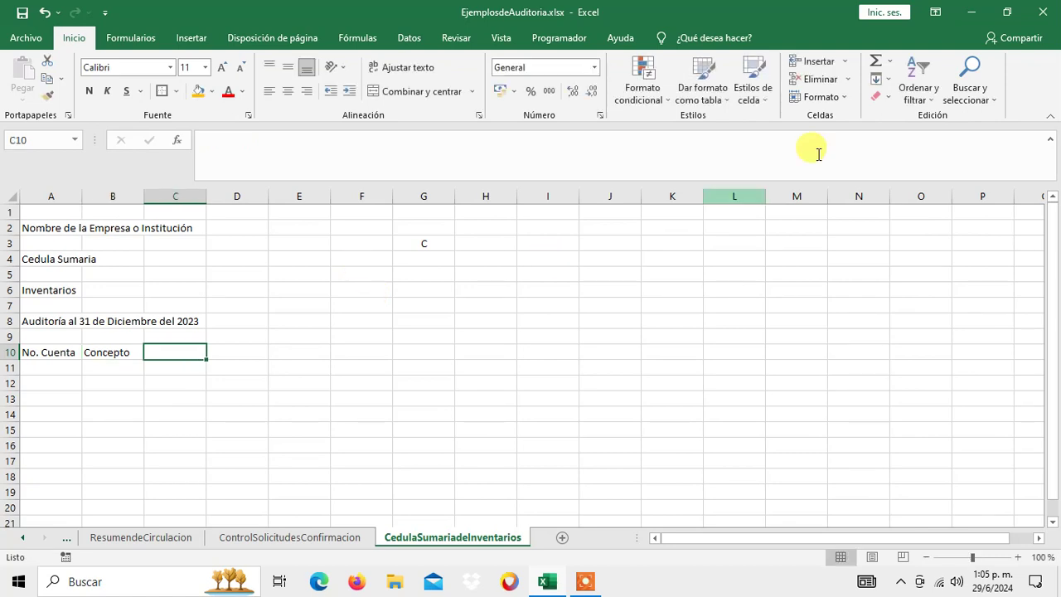
Step: Insert a sheet row above the column headings and enter "Saldos" in cell C10 of the new row
left_click(845, 62)
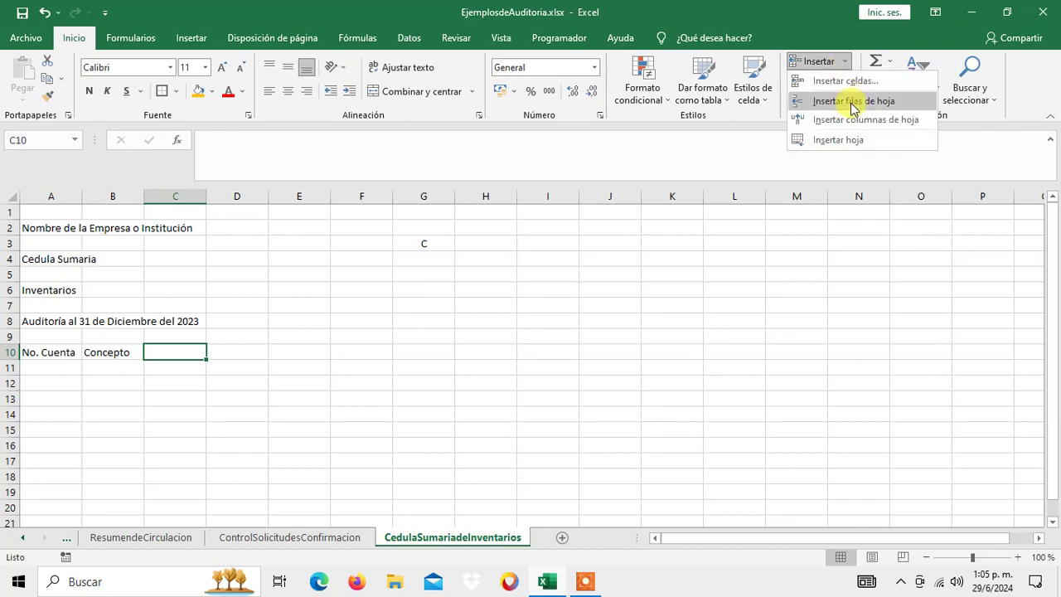
left_click(851, 101)
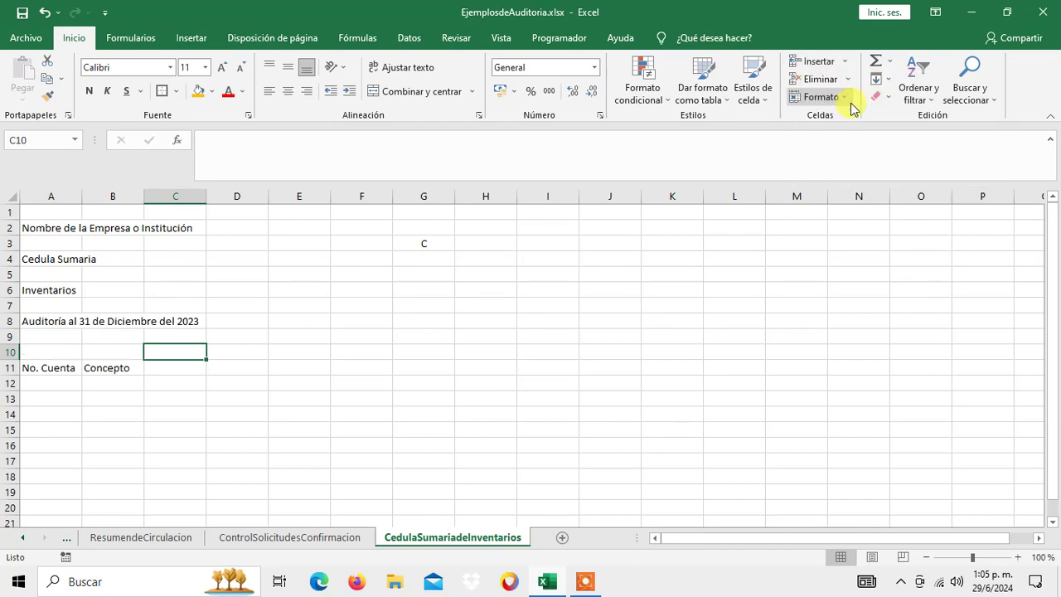
type("Sal")
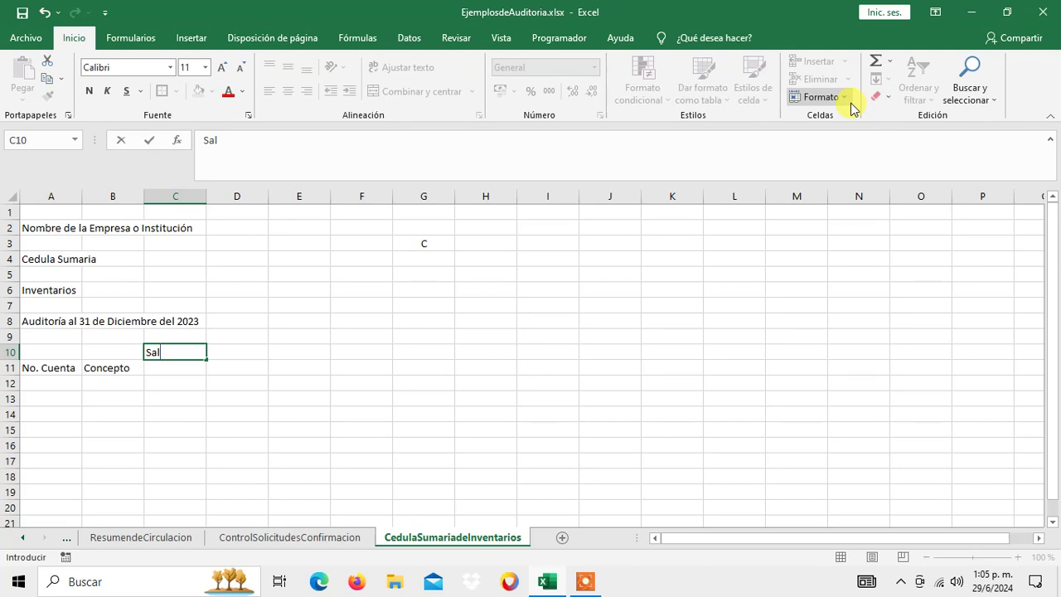
type("dos")
key("Return")
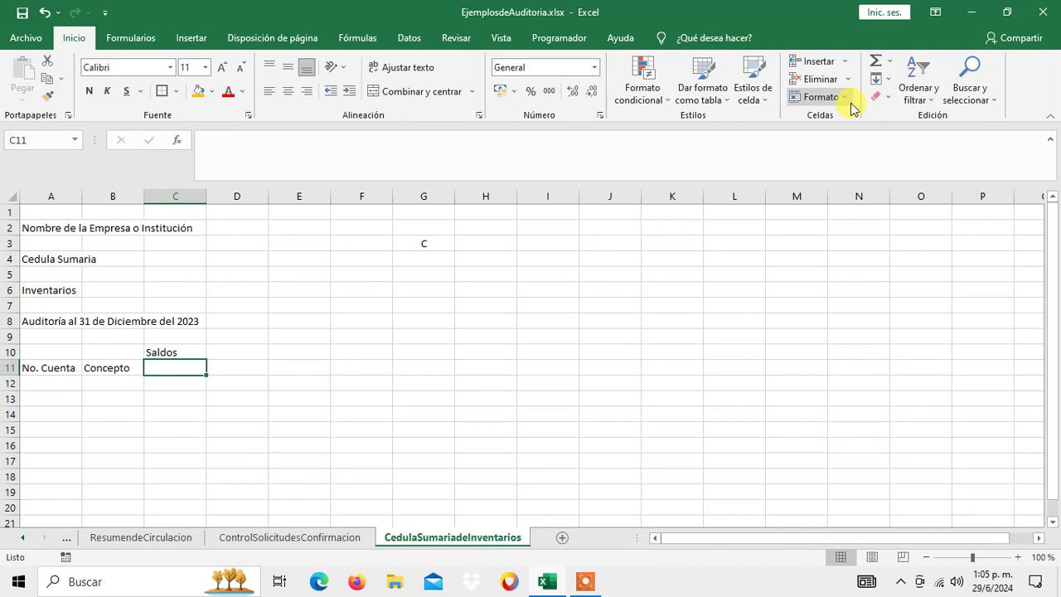
Step: Enter "Compañía" in cell C11 below the Saldos heading
type("Compañ")
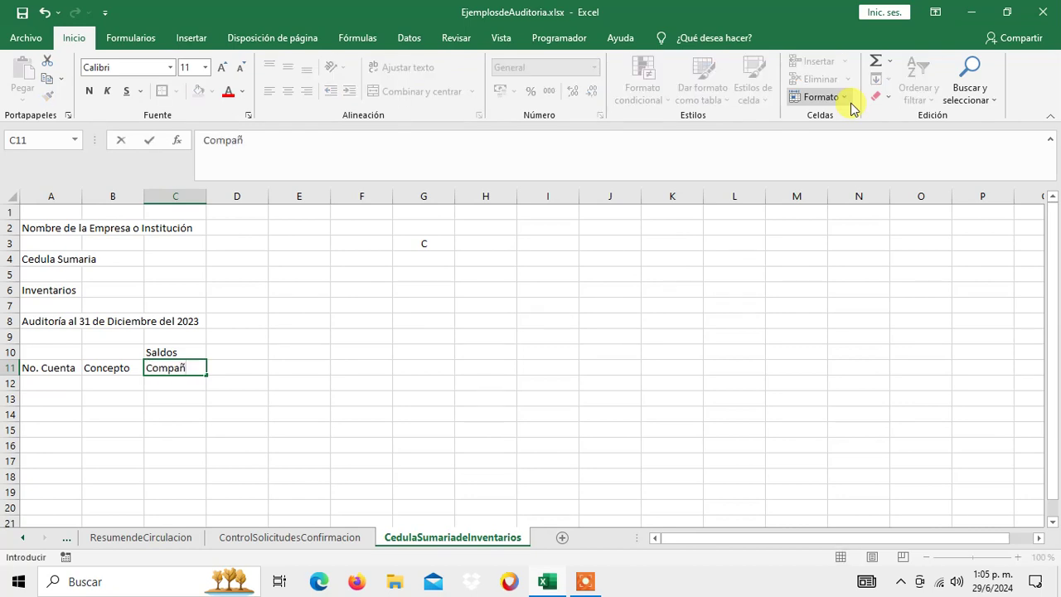
type("ía")
key("Return")
key("Up")
key("Up")
key("Up")
key("Up")
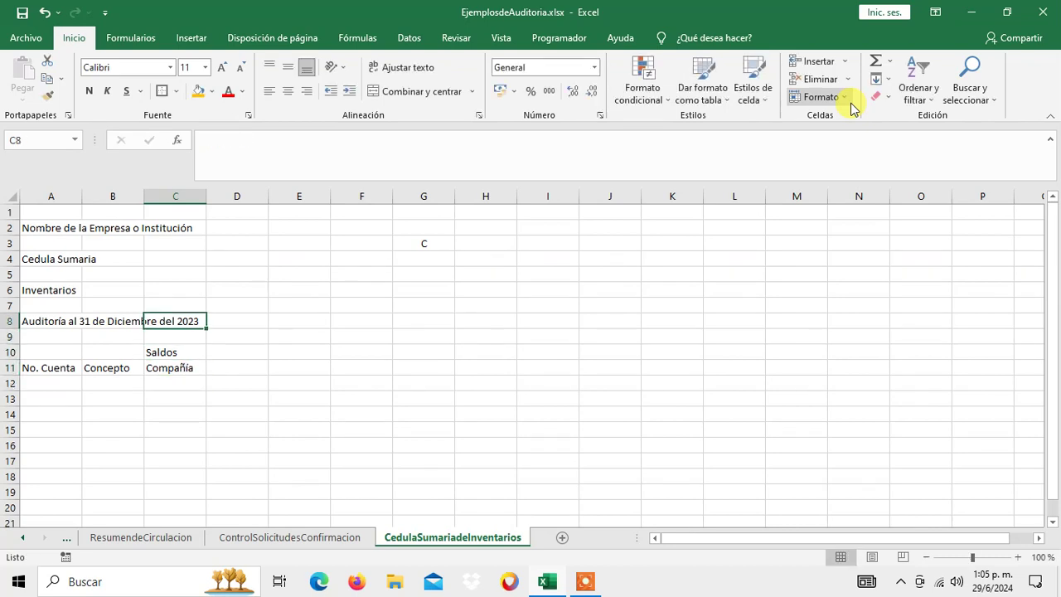
key("Left")
key("Left")
key("Down")
key("Down")
key("Right")
key("Right")
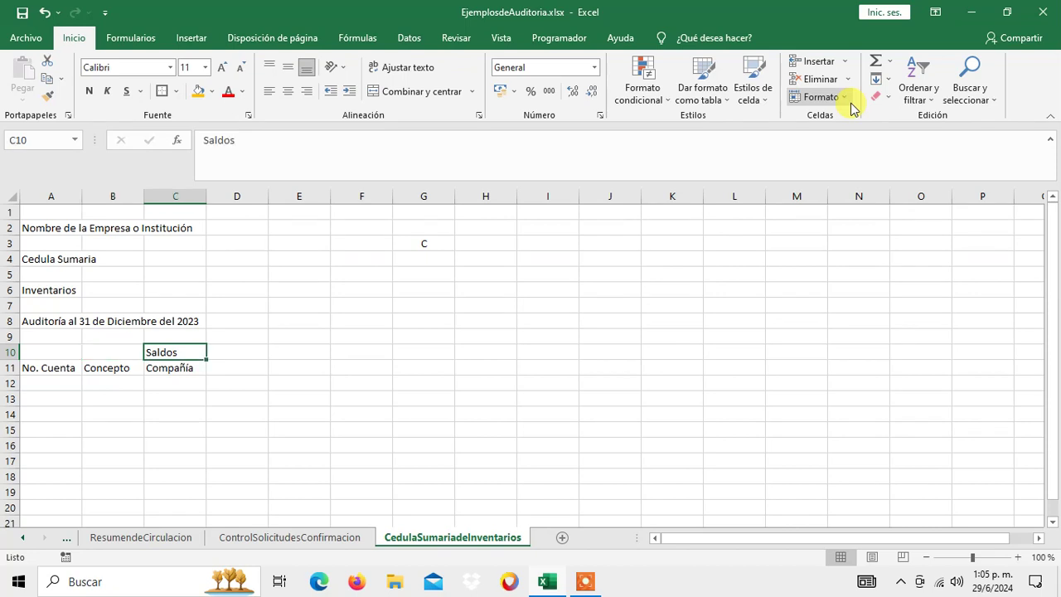
key("Down")
key("Down")
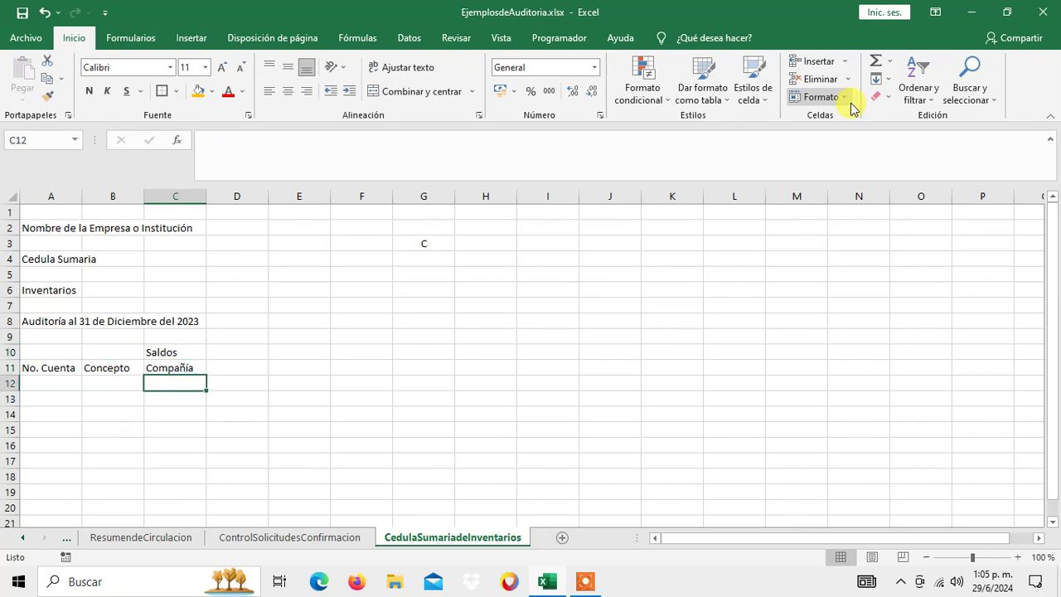
key("Up")
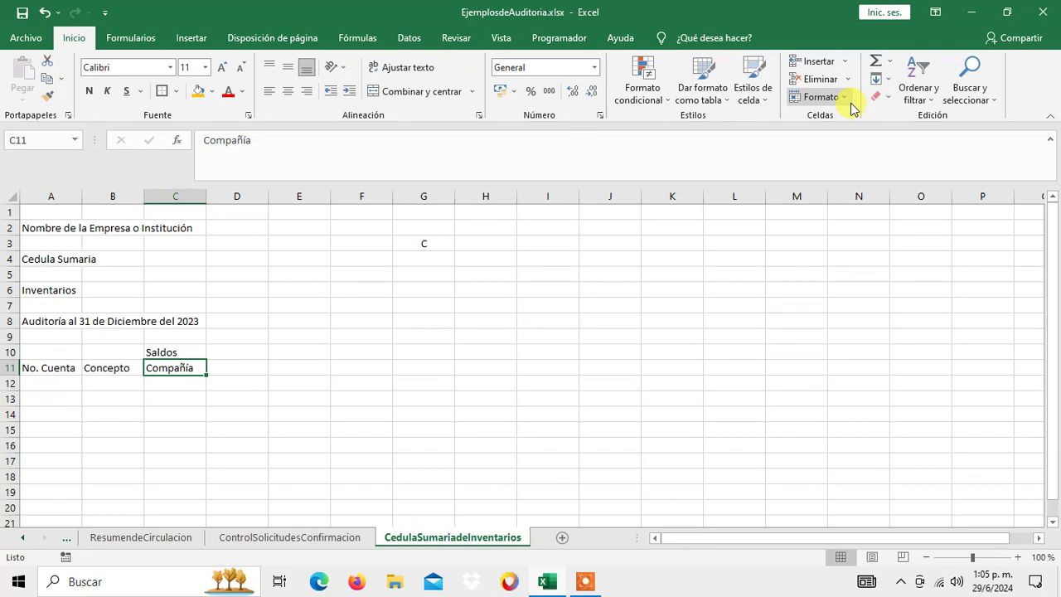
Step: Enter the group heading "Ajustes" in cell E10, leaving column D empty
key("Right")
key("Up")
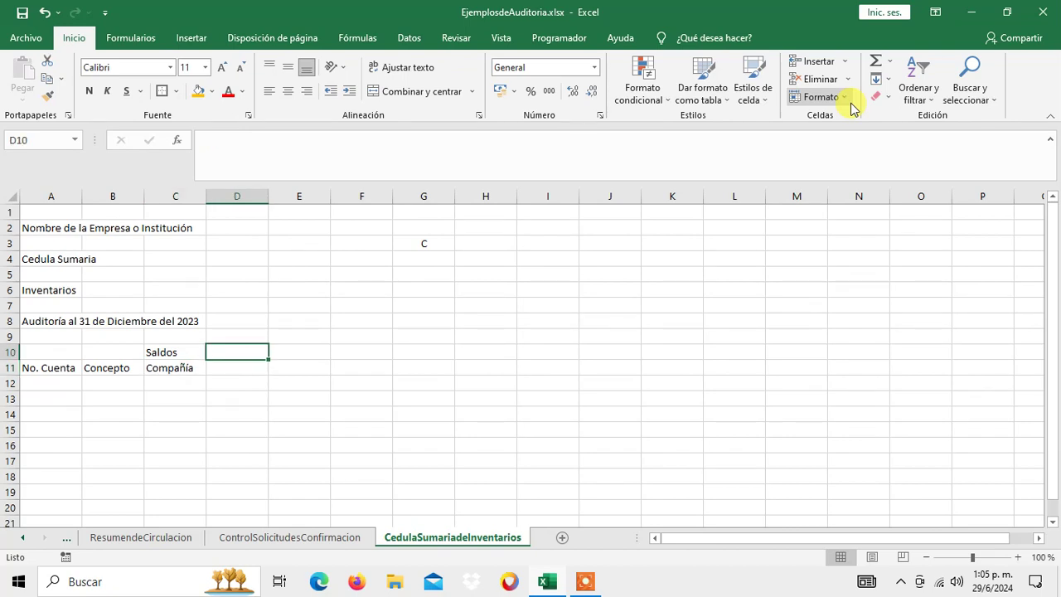
key("Right")
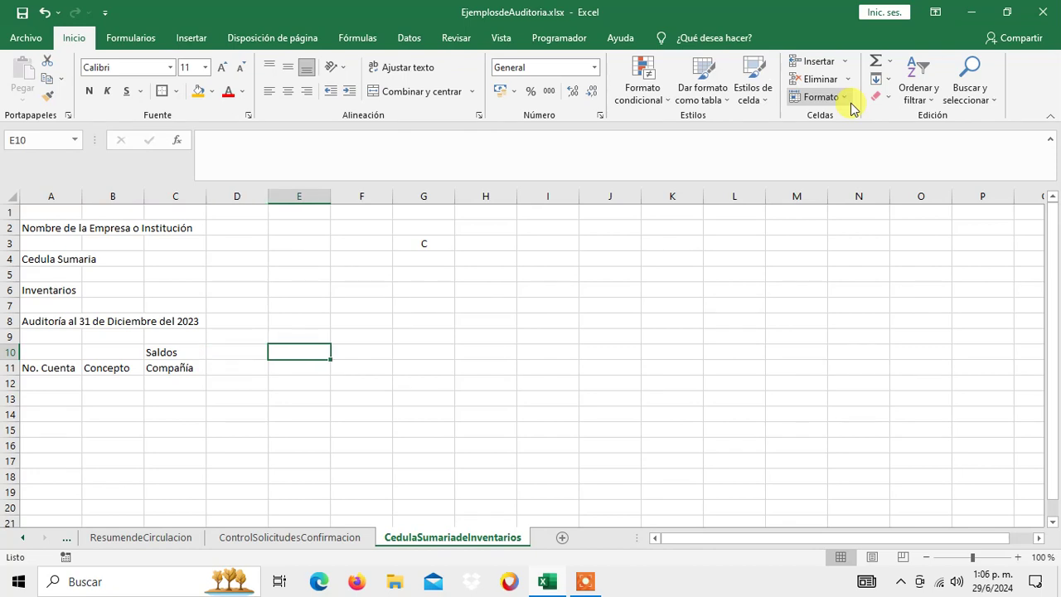
type("A")
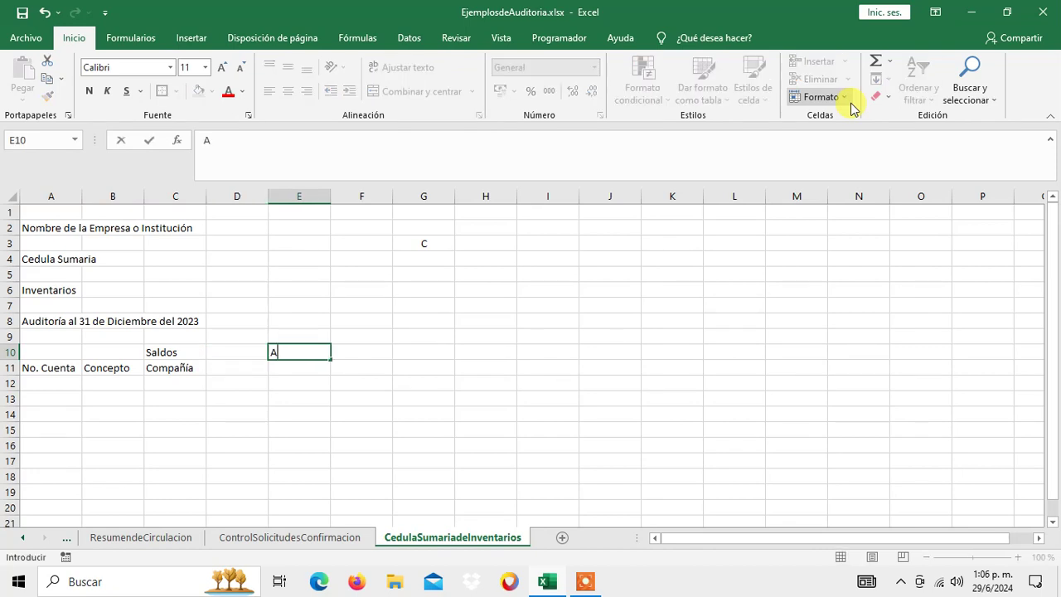
type("ju")
key("BackSpace")
type("justes")
key("Return")
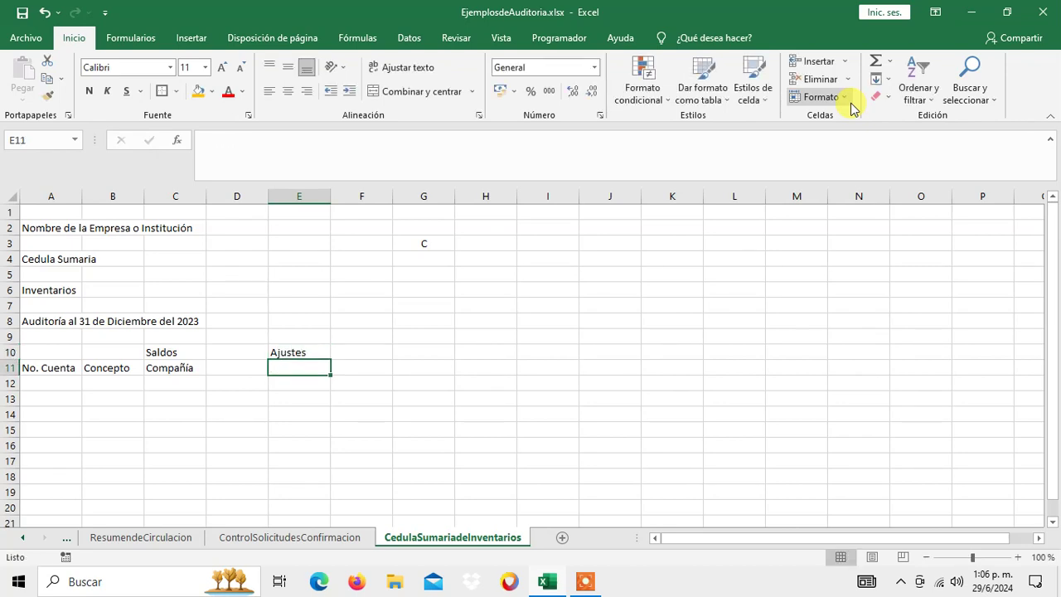
Step: Enter the subheadings "Debe" in cell E11 and "Haber" in cell F11 under Ajustes
type("D")
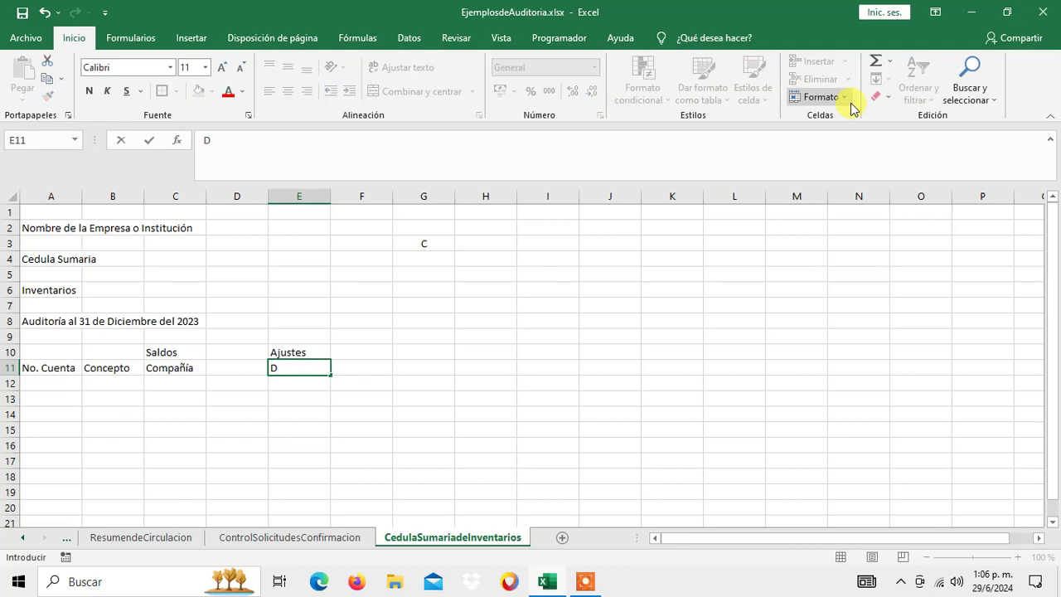
type("ebe")
key("Tab")
type("Haber")
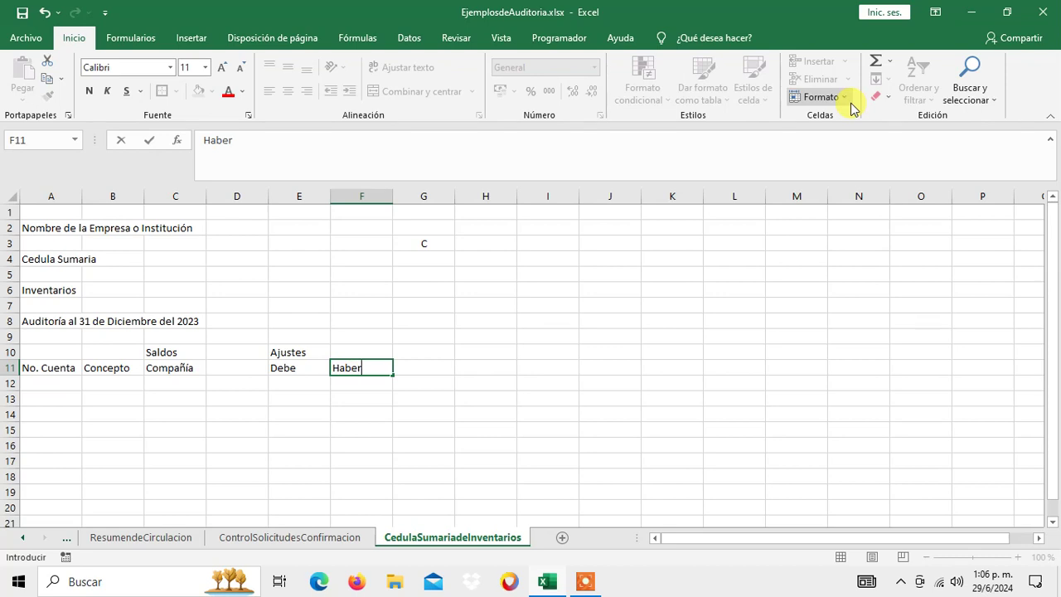
key("Tab")
Step: Enter the heading "Reclasificaciones" in cell G10 with "Debe" in G11 and "Haber" in H11 below it
key("Up")
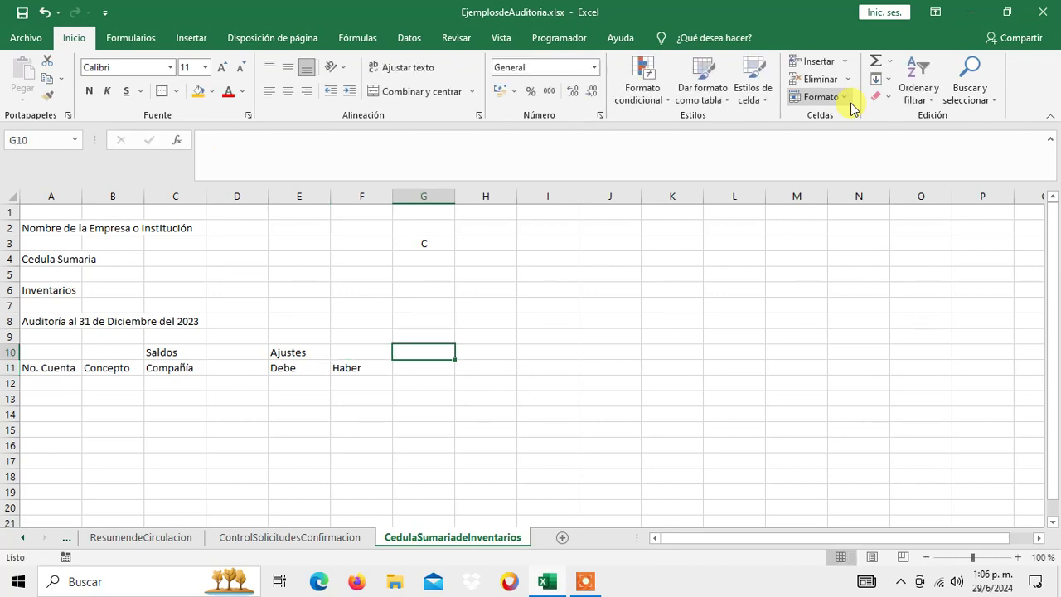
type("Recla")
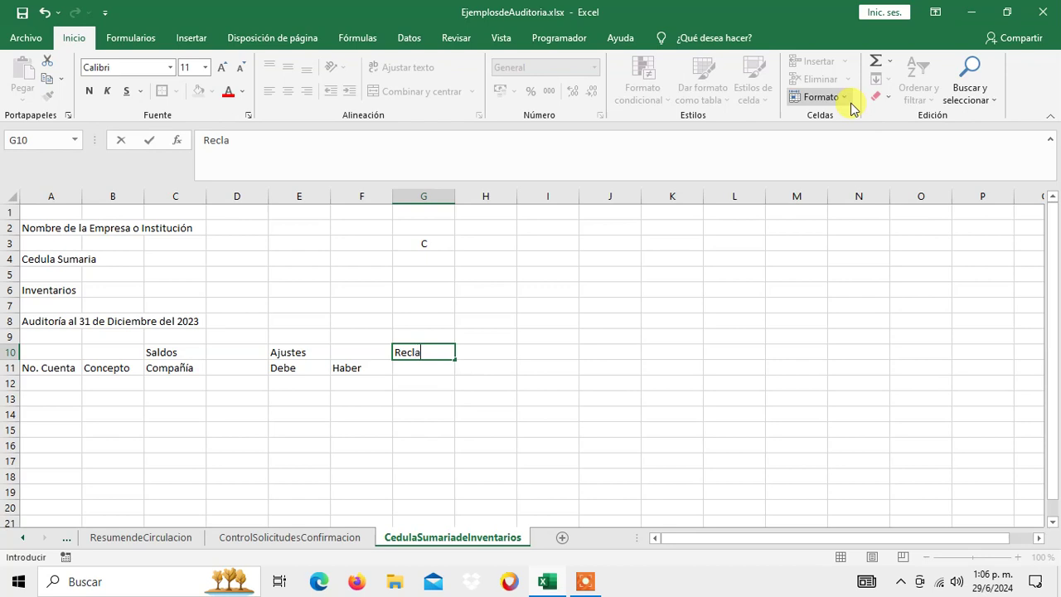
type("sificaciones")
key("Return")
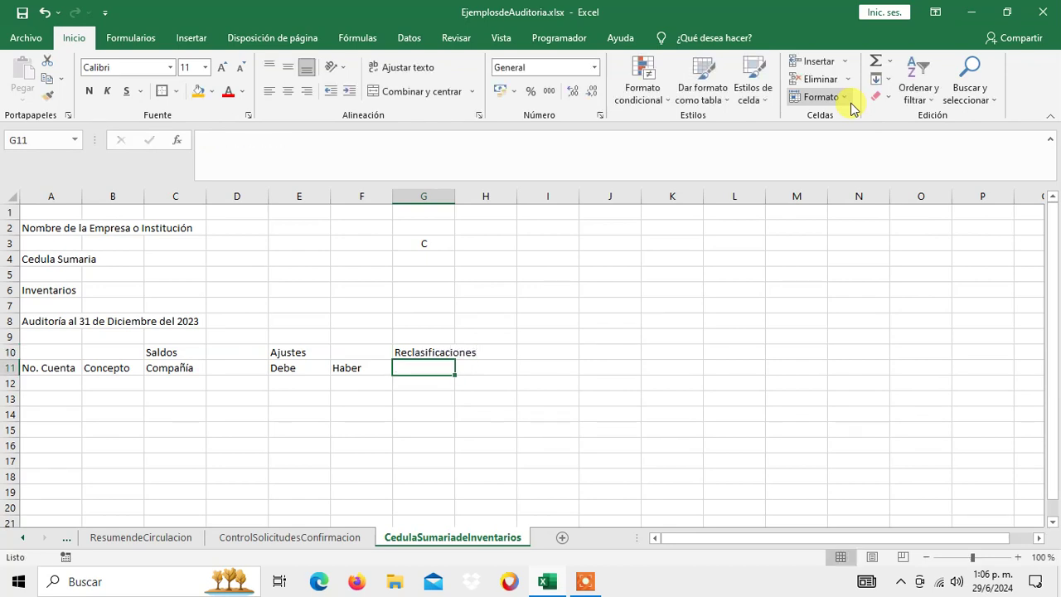
type("Debe")
key("Tab")
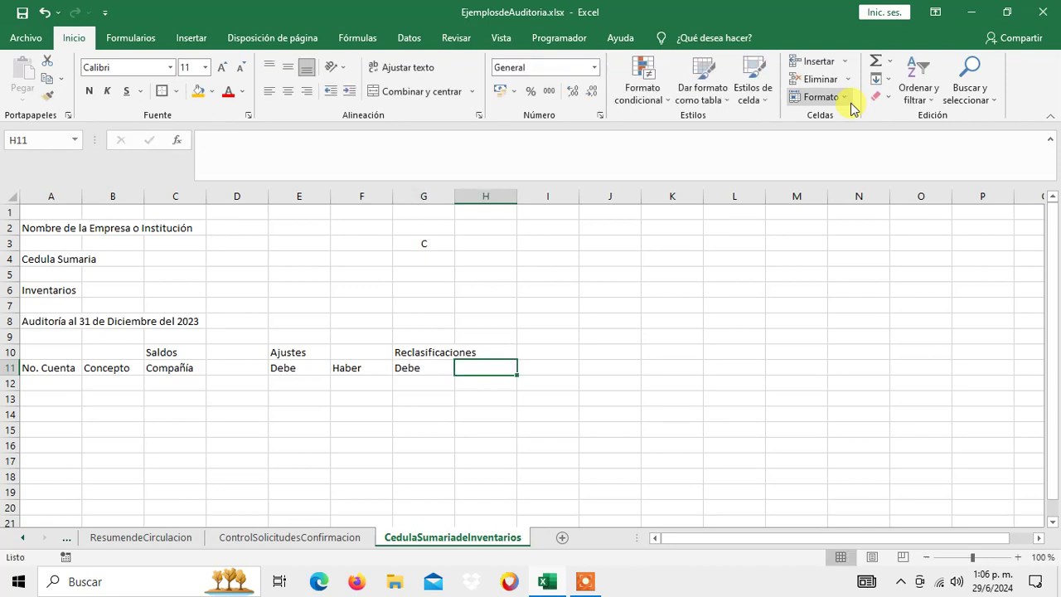
type("Haber")
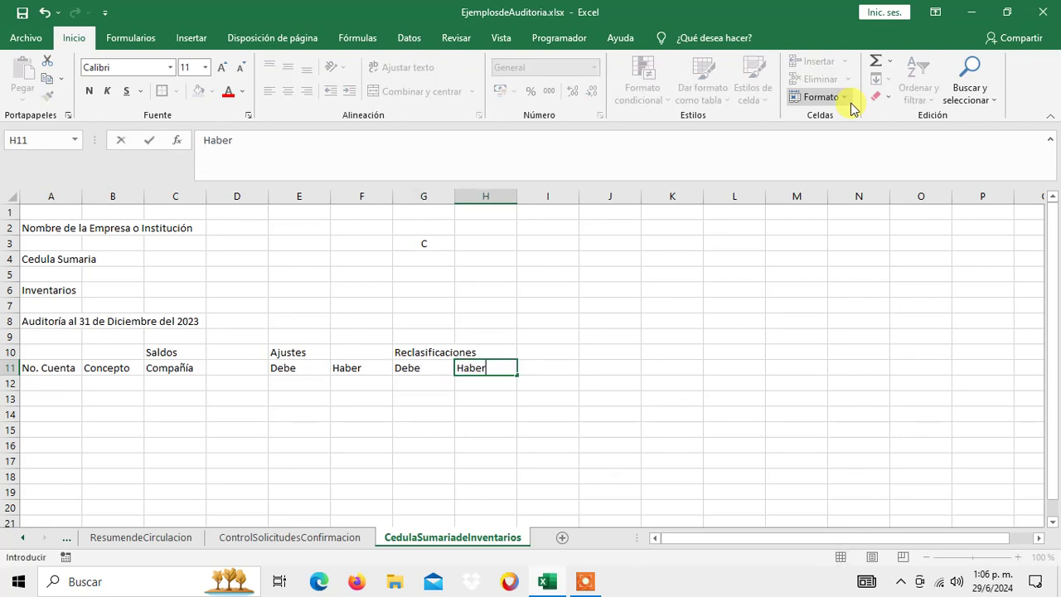
key("Return")
Step: Enter the two-line heading "Saldos" in cell I10 and "Finales" in cell I11
key("Up")
key("Up")
key("Right")
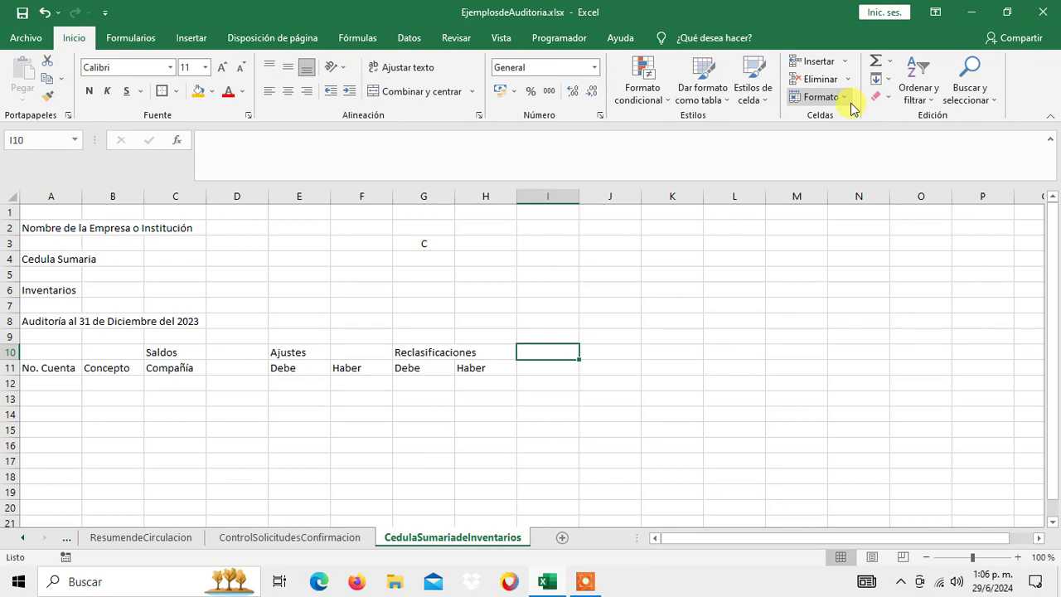
type("S")
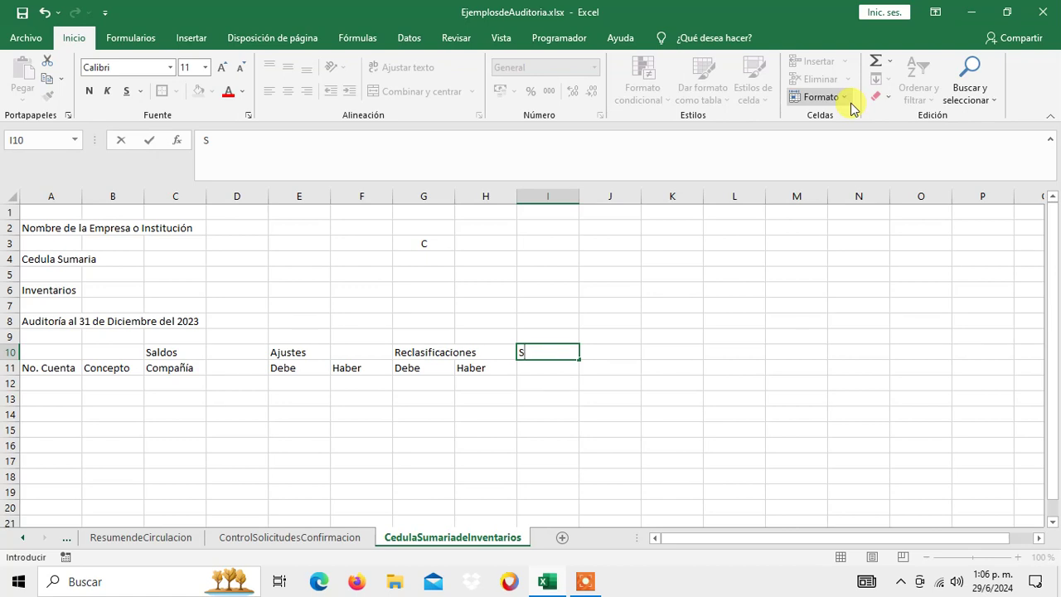
type("aldos")
key("ctrl+Return")
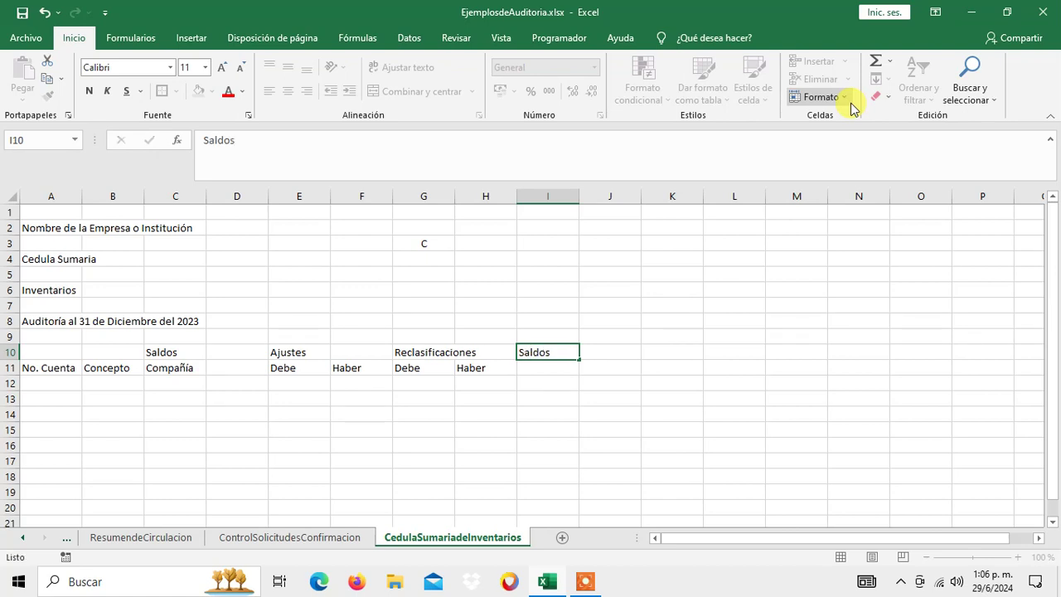
key("Down")
type("Finale")
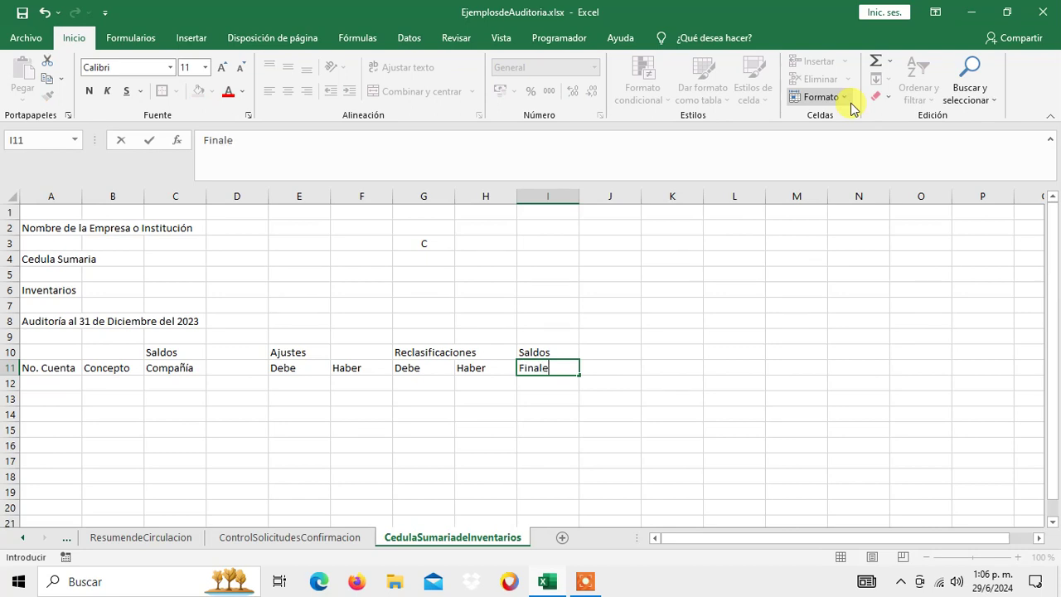
type("s")
key("Return")
key("Left")
key("Left")
key("Left")
key("Left")
key("Left")
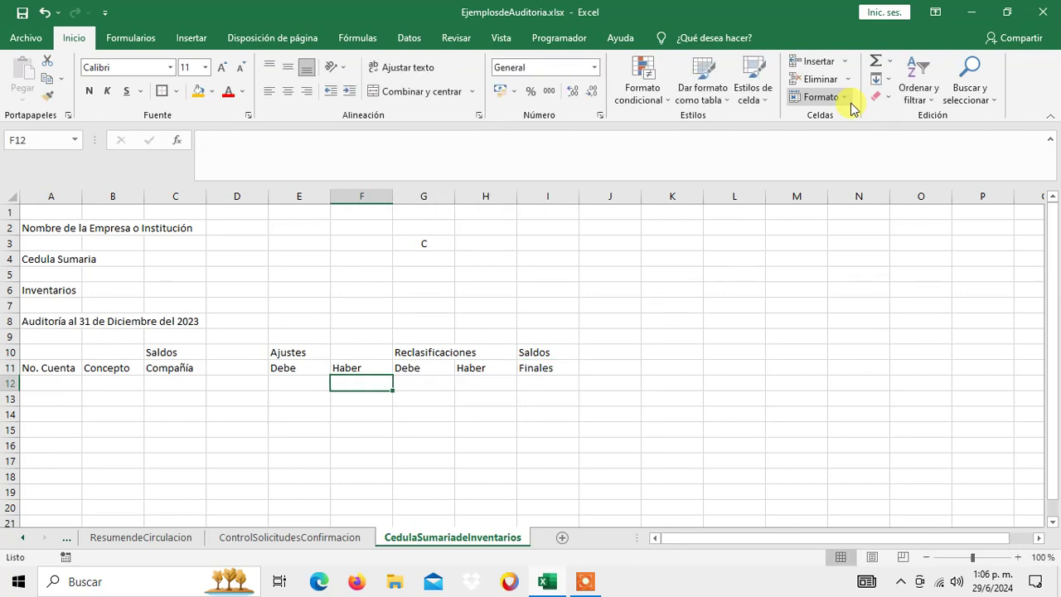
key("Up")
key("Up")
key("Up")
key("Up")
key("Down")
key("Down")
key("Down")
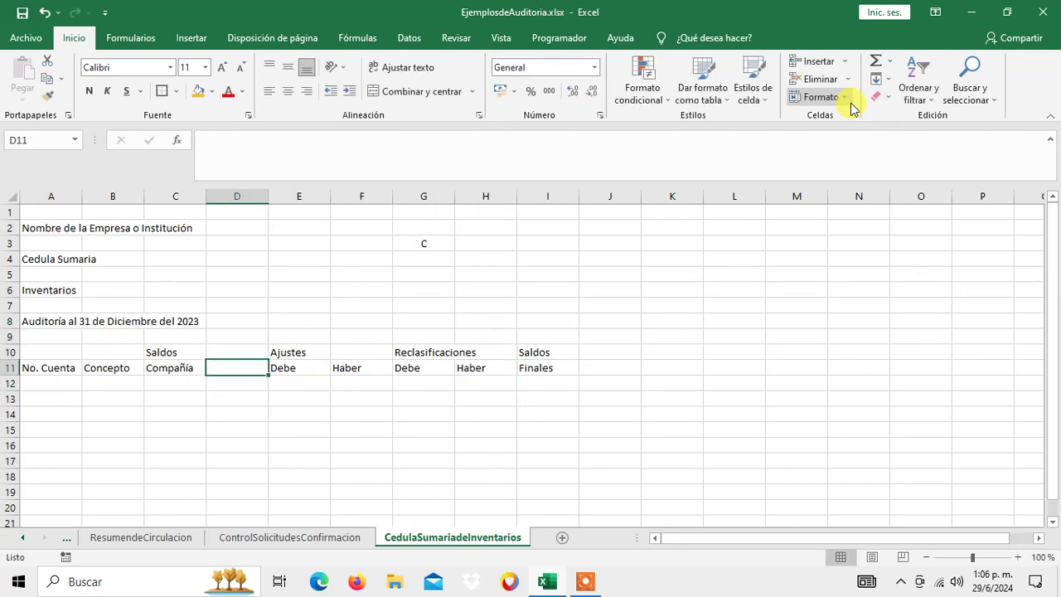
key("Down")
key("Down")
key("Up")
key("Up")
key("Right")
key("Right")
key("Right")
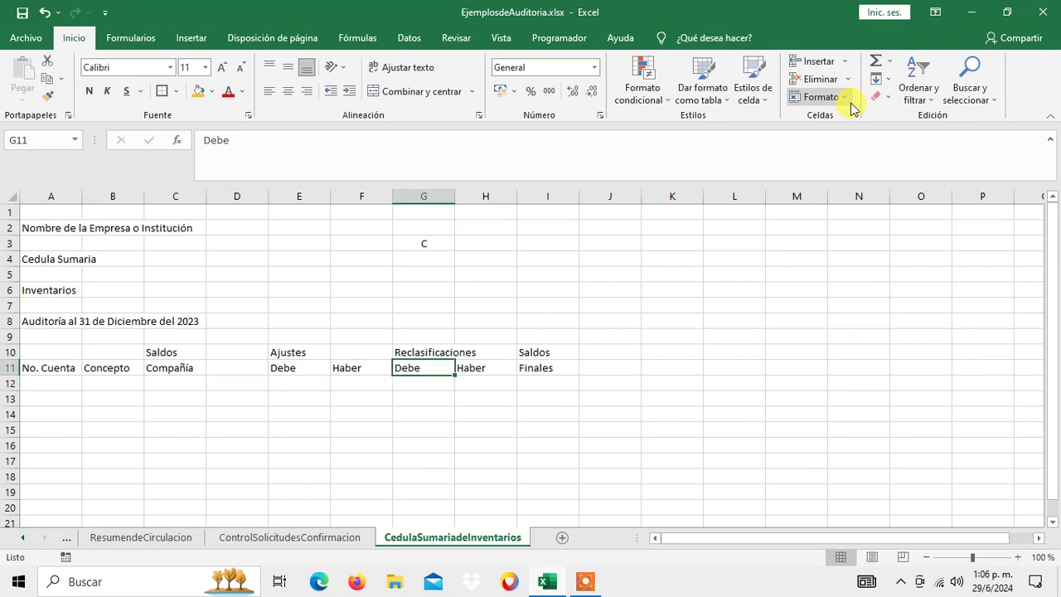
key("Left")
key("Left")
key("Left")
key("Left")
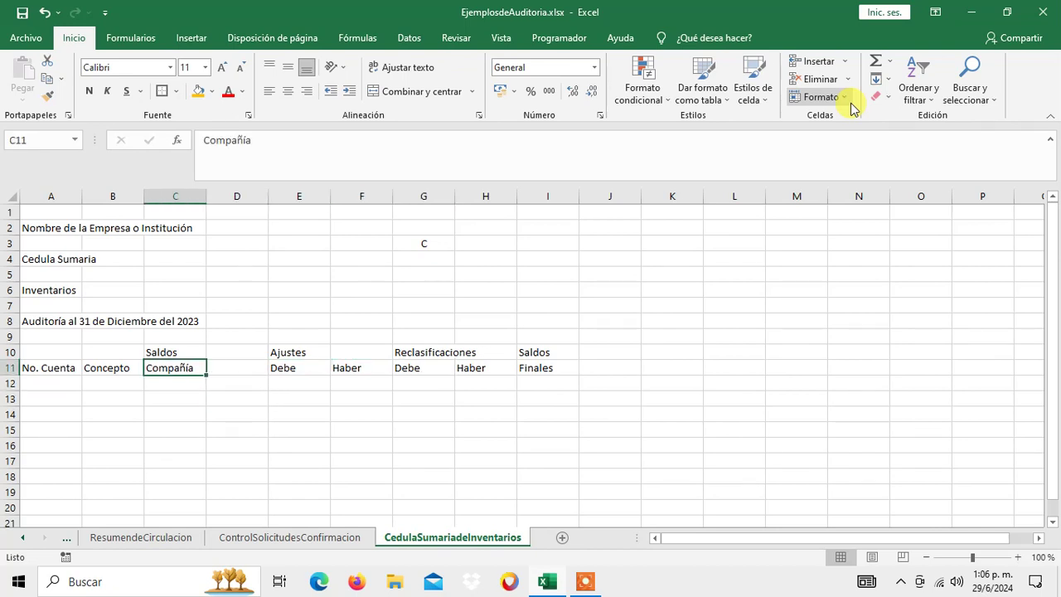
Step: Enter the column heading "Indices" in cell J11 beside Finales
key("Right")
key("Right")
key("Right")
key("Right")
key("Right")
key("Right")
key("Right")
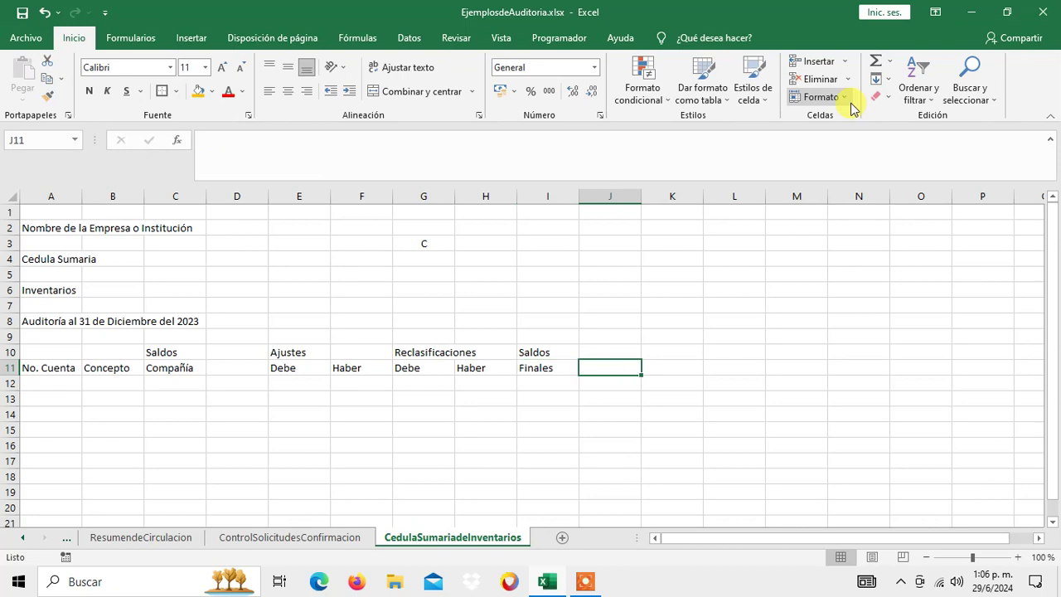
key("Up")
key("Down")
type("Indices")
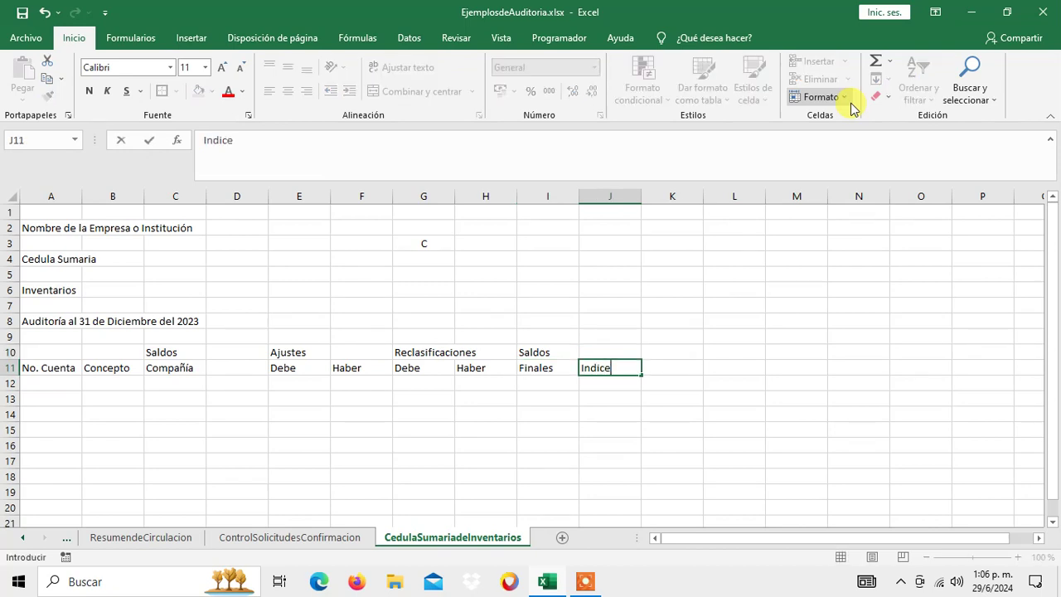
key("Return")
Step: Number the rows under No. Cuenta from 1 to 7 in cells A12 through A18
key("Left")
key("Left")
key("Left")
key("Left")
key("Left")
key("Left")
key("Left")
key("Left")
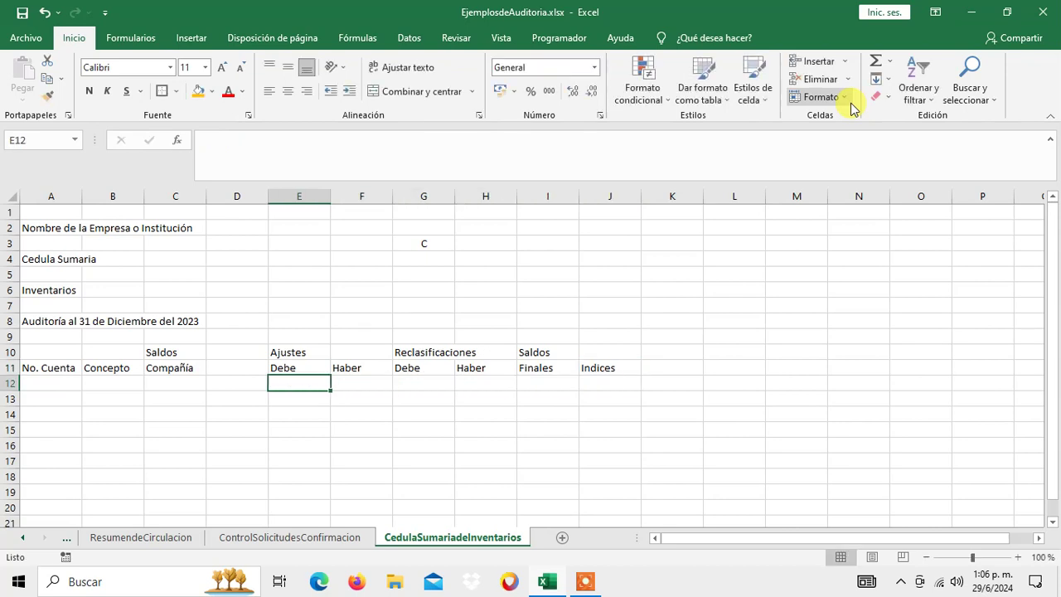
key("Left")
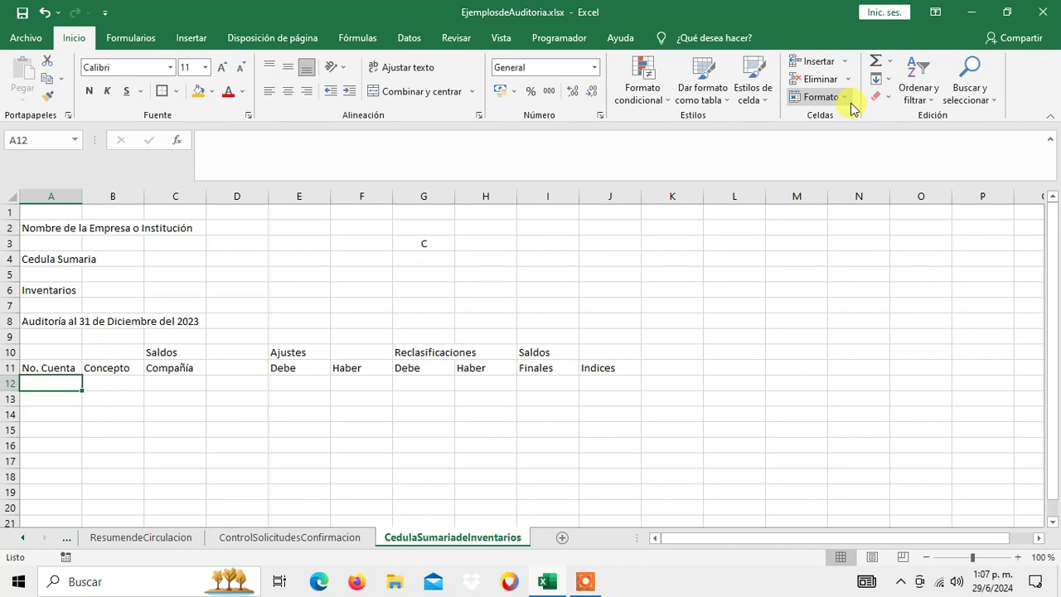
type("1")
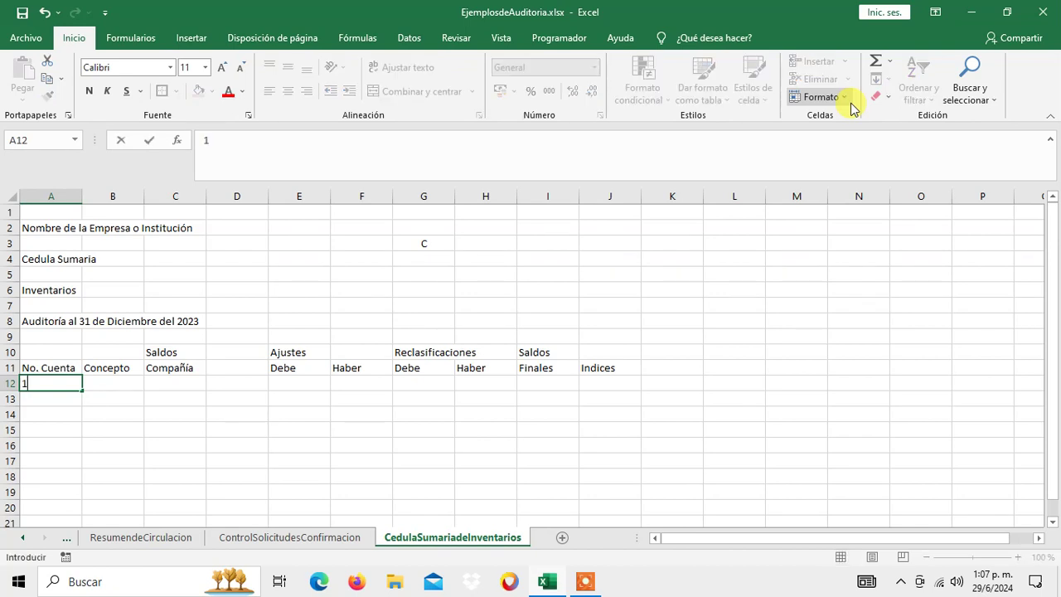
key("Return")
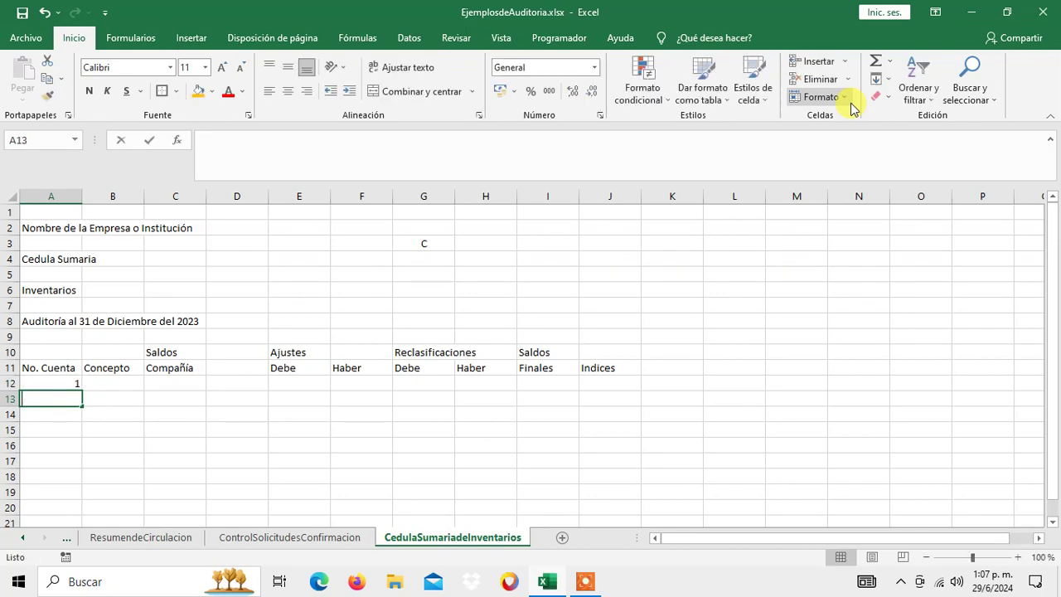
type("2")
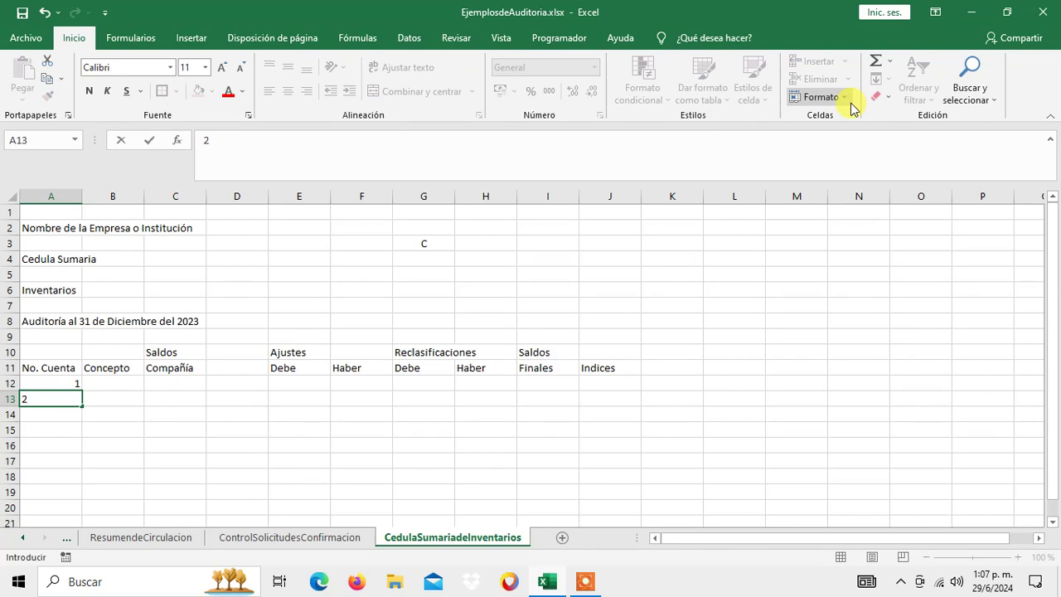
key("Return")
type("3")
key("Return")
type("4")
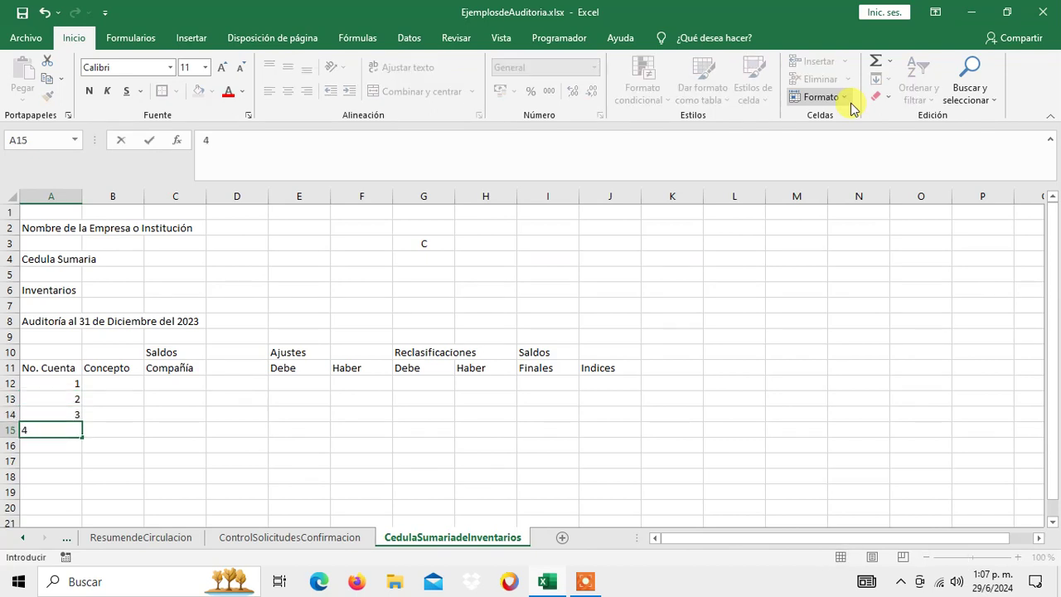
key("Return")
type("5")
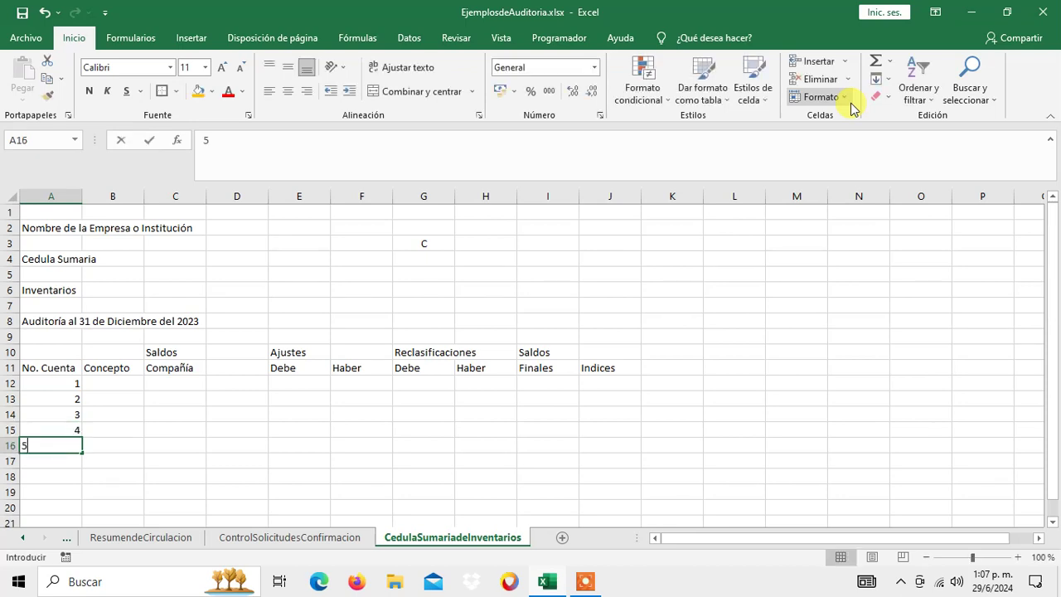
key("Return")
type("6")
key("Return")
type("7")
key("Up")
key("Up")
key("Up")
key("Up")
key("Up")
key("Up")
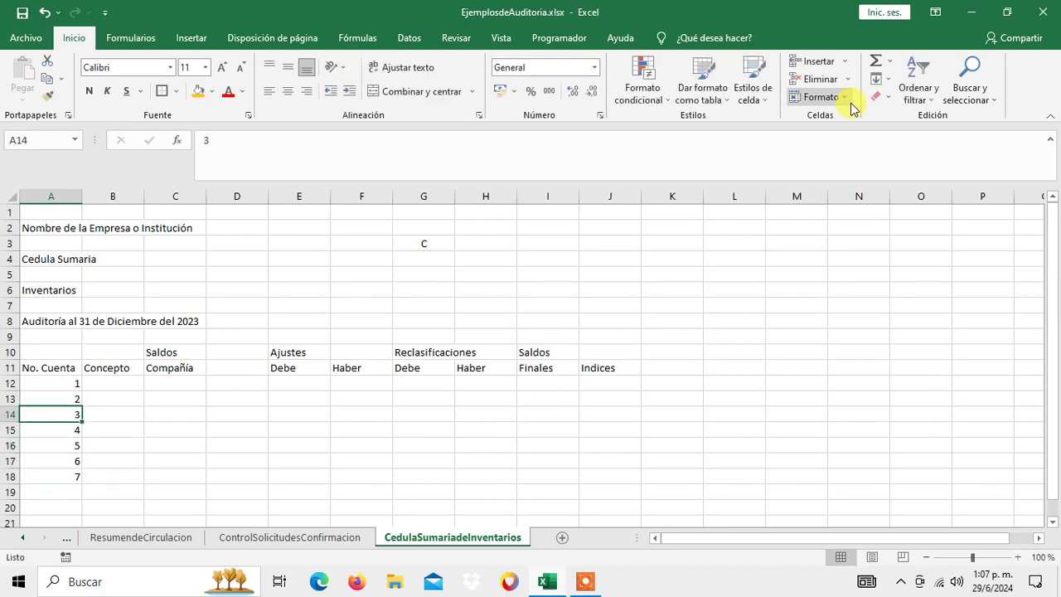
key("Down")
key("Down")
key("Down")
key("Down")
key("Down")
key("Down")
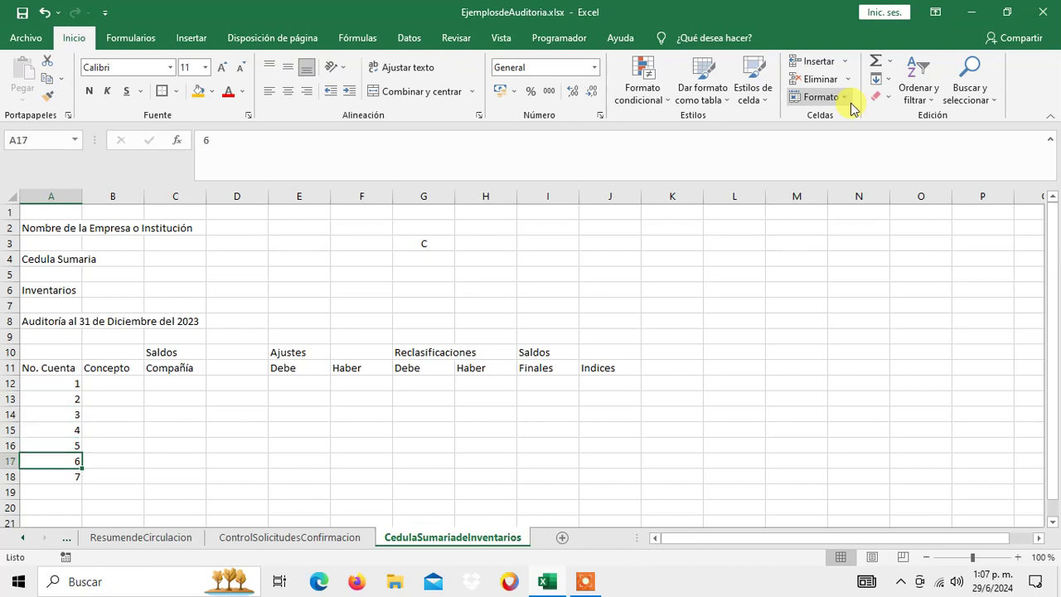
Step: Center the account numbers 1 to 7 in cells A12 through A18
key("Up")
key("Up")
key("Up")
key("Up")
key("Up")
key("Up")
key("Up")
key("Down")
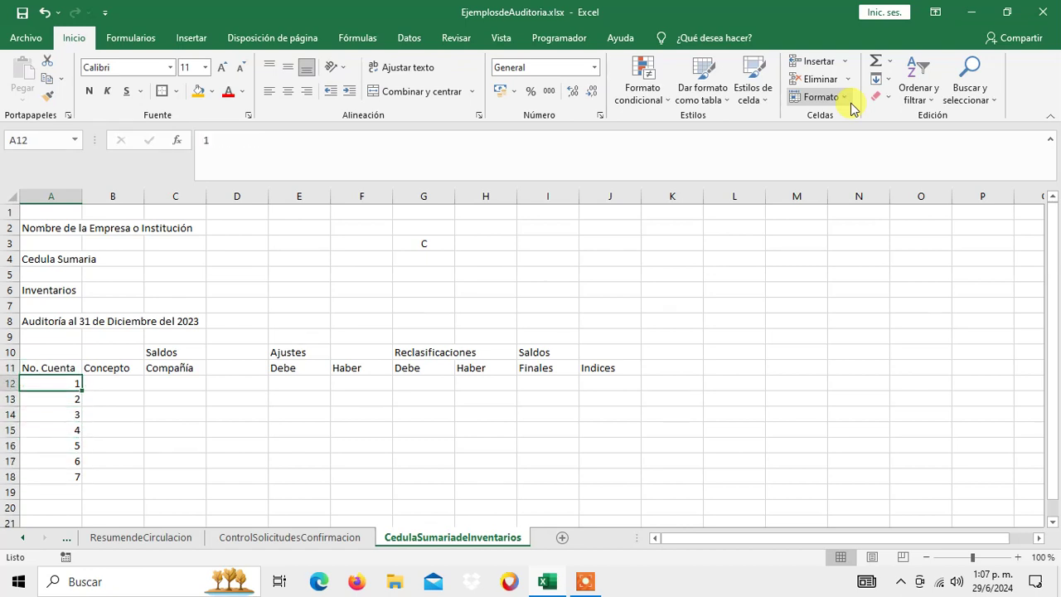
key("shift+Down")
key("shift+Down")
key("shift+Down")
key("shift+Down")
key("shift+Down")
key("shift+Down")
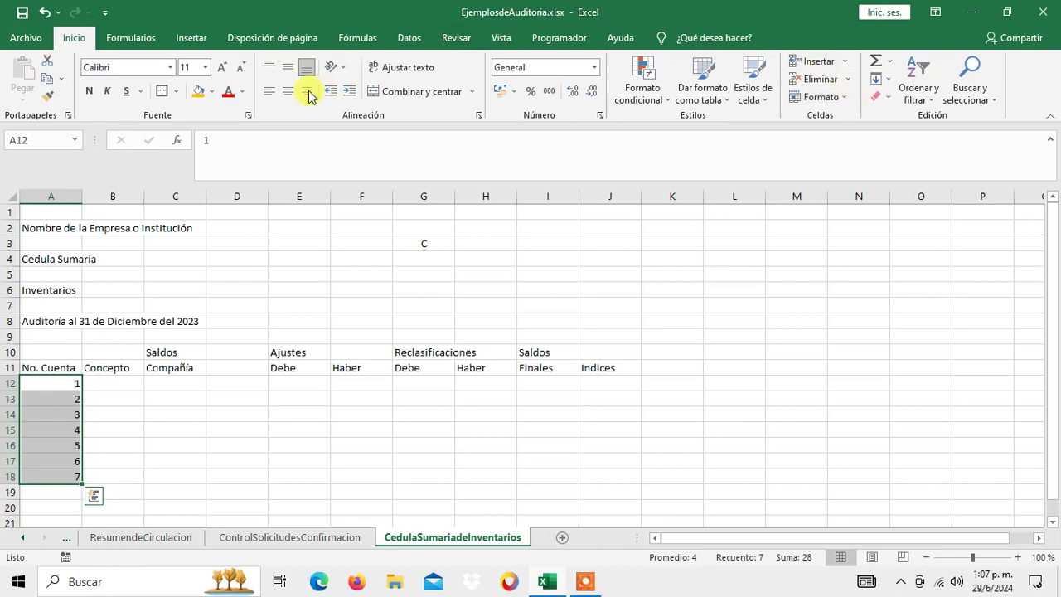
left_click(270, 91)
left_click(284, 93)
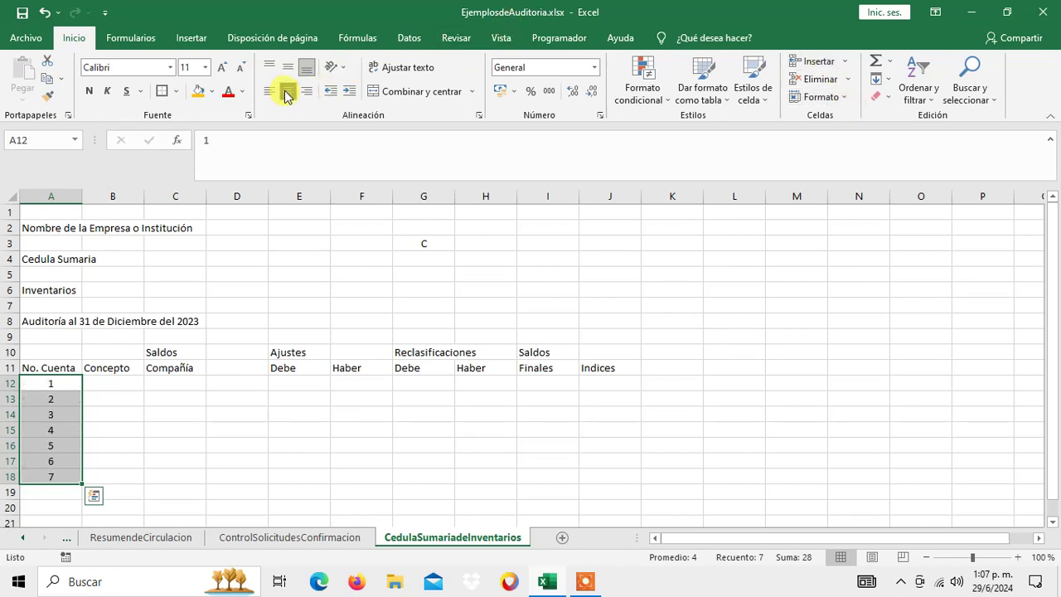
Step: Enter the concepts "Materia Prima" in cell B12 and "Materiales y Suministros" in cell B13
left_click(113, 383)
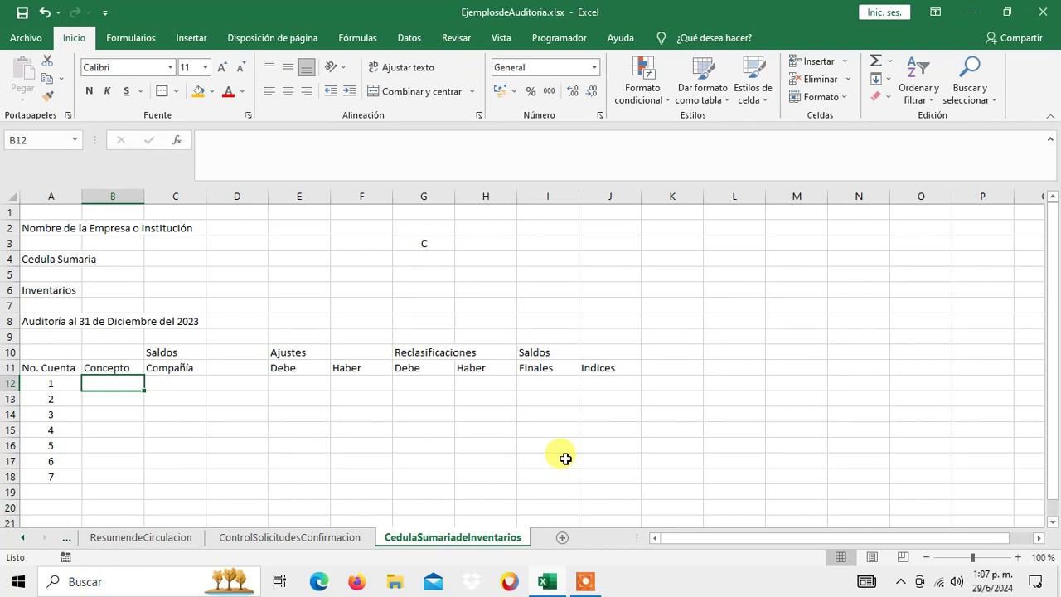
type("Mat")
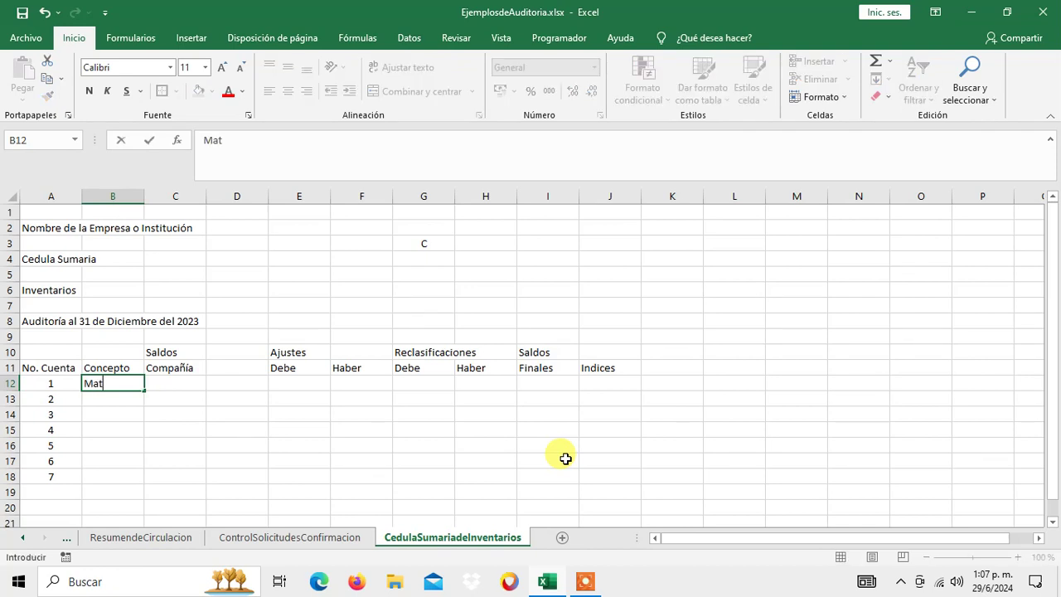
type("eria Prima")
key("Return")
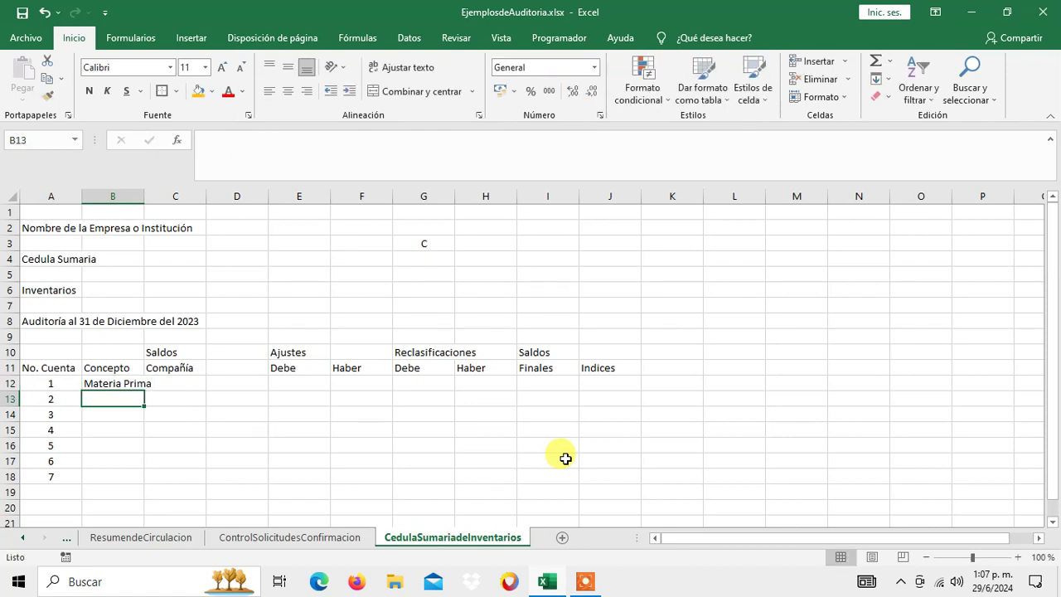
type("Materia ")
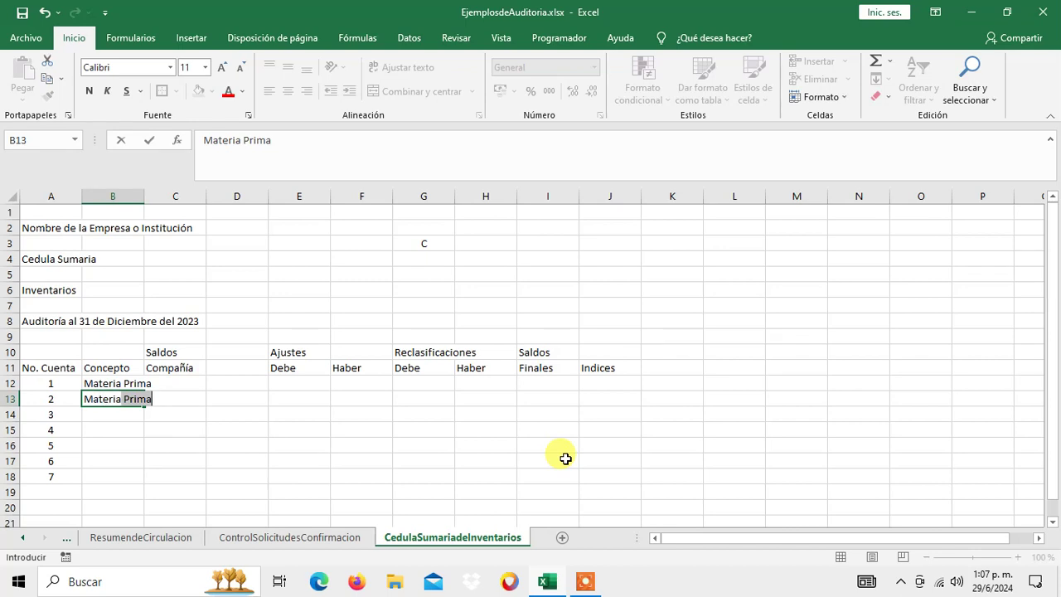
type("les y Sum")
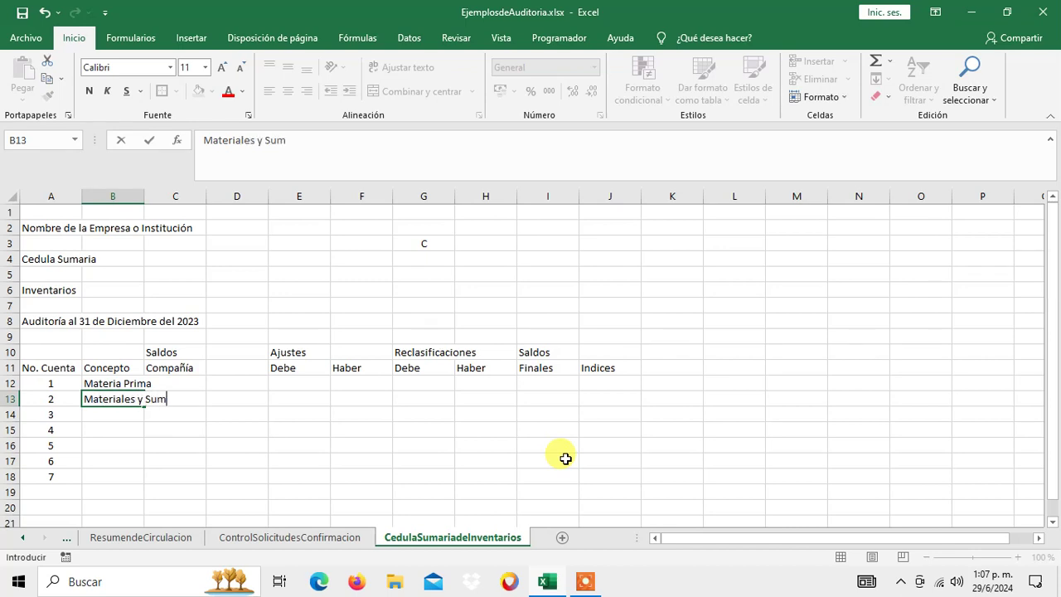
type("inistros")
key("Return")
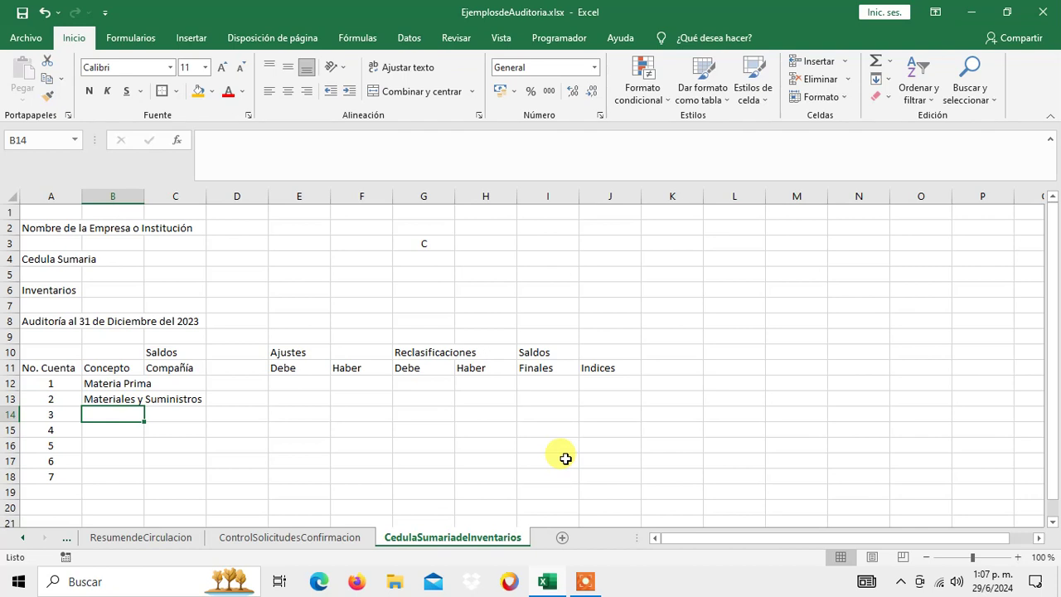
Step: Enter the concepts "Productos Terminados" in cell B14 and "Productos en Proceso" in cell B15
type("Product")
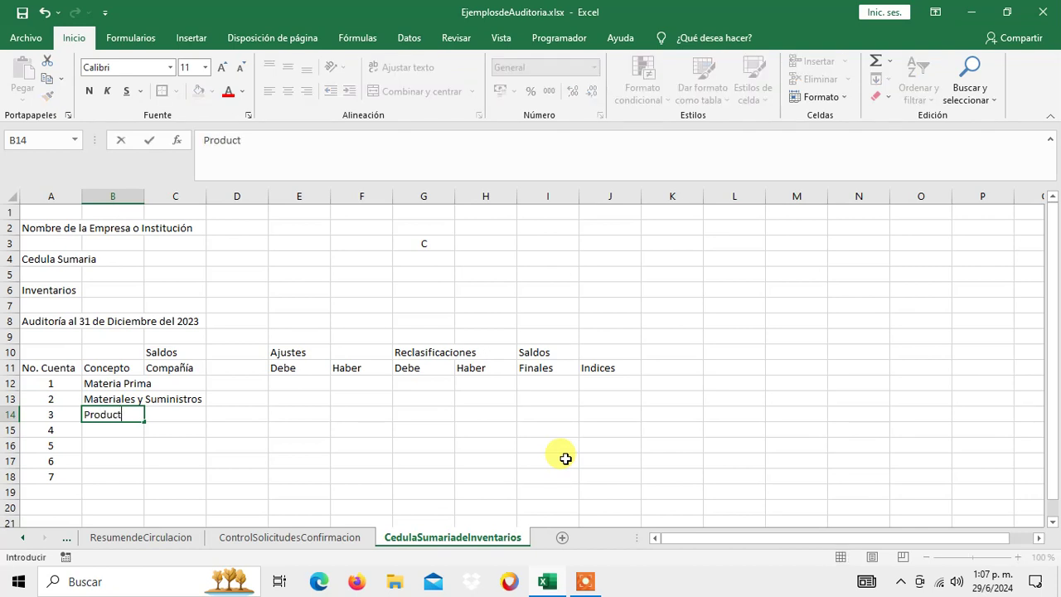
type("os Terminados")
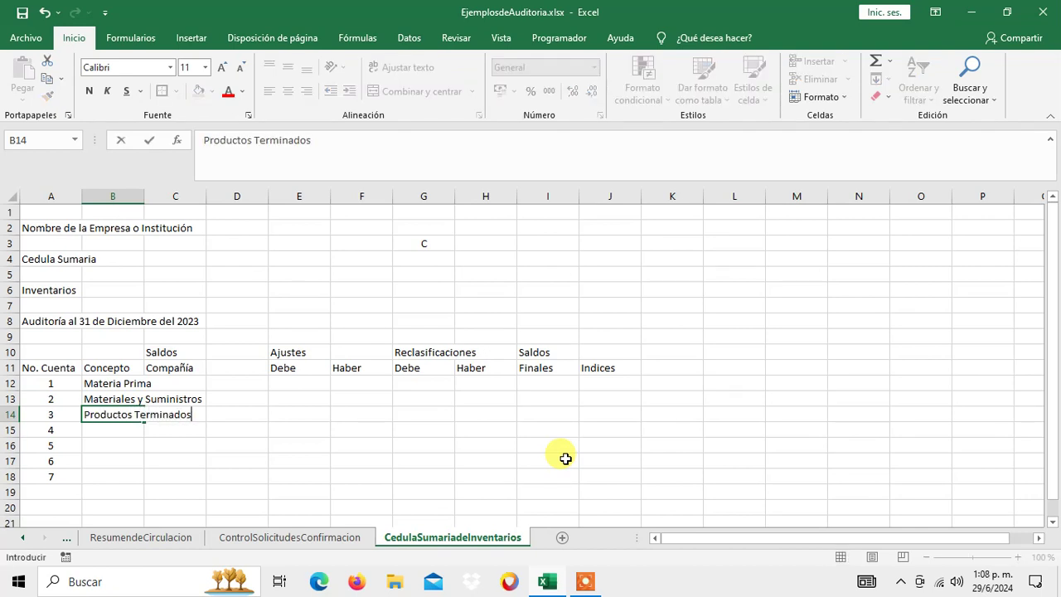
key("Return")
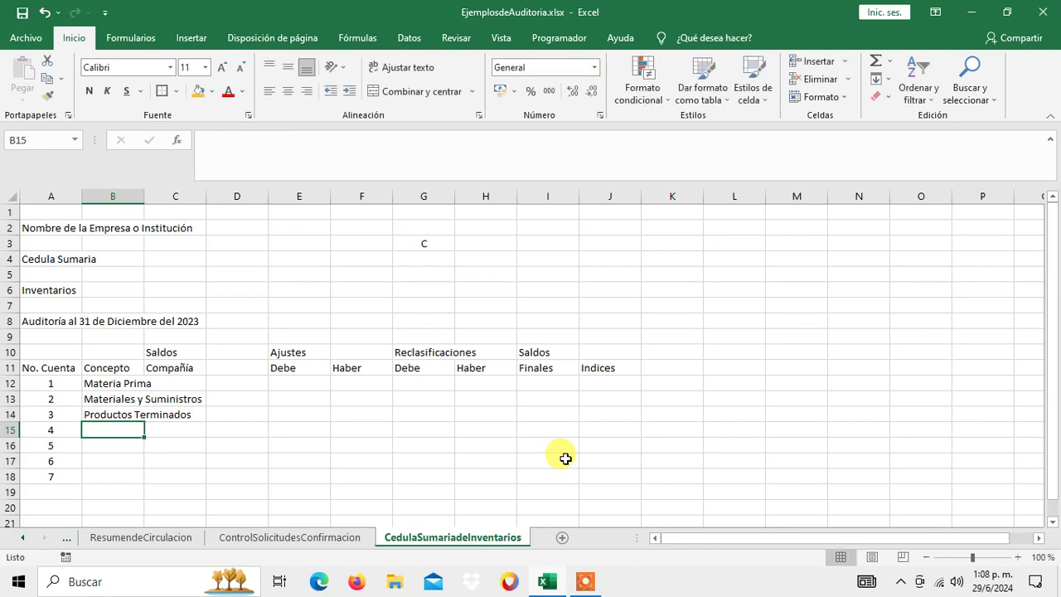
type("Productos ")
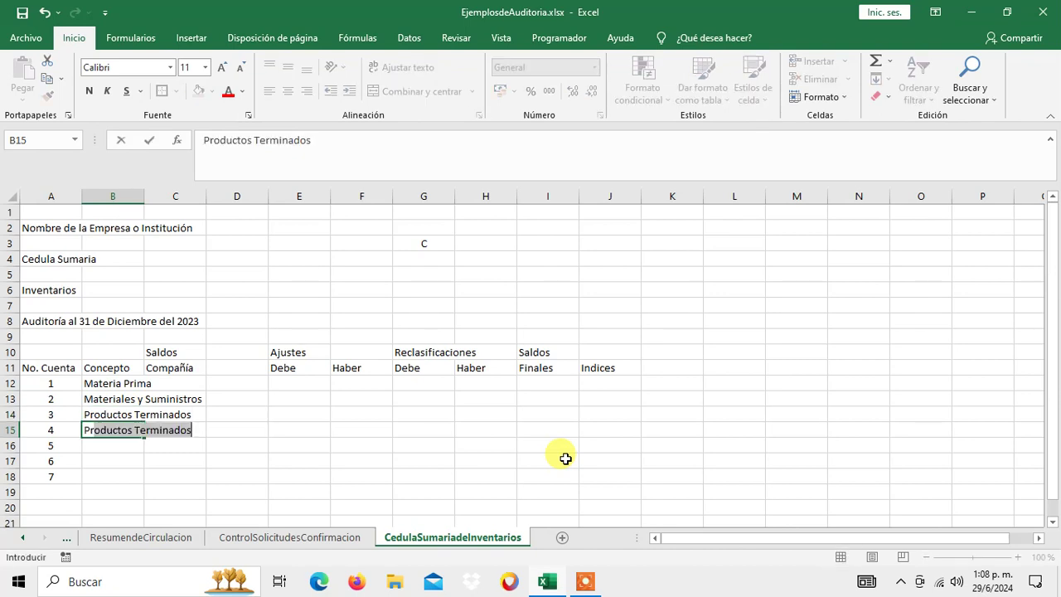
type("en Prc")
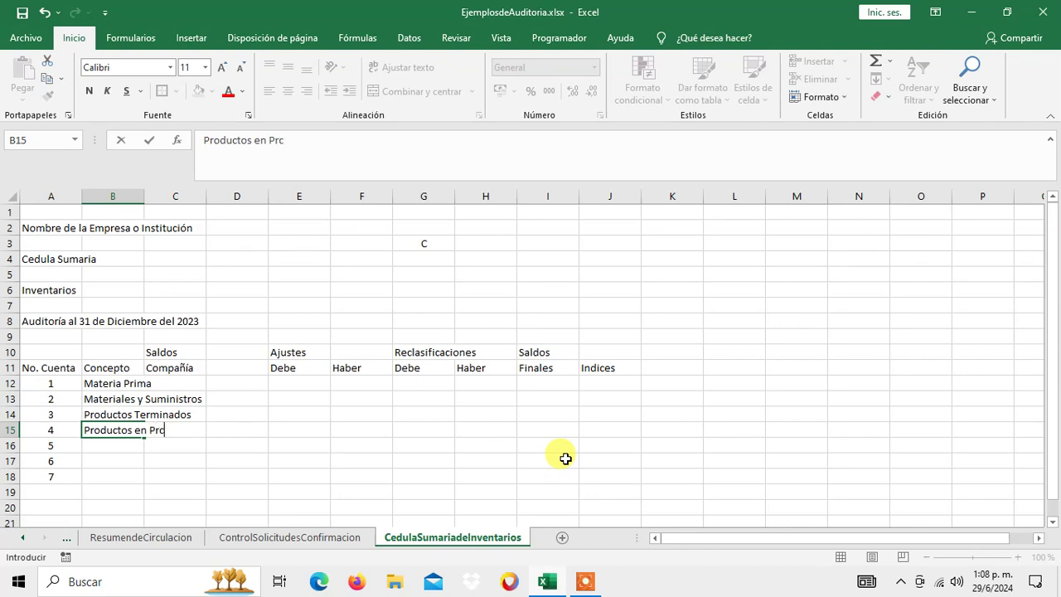
key("BackSpace")
type("oceso")
key("Return")
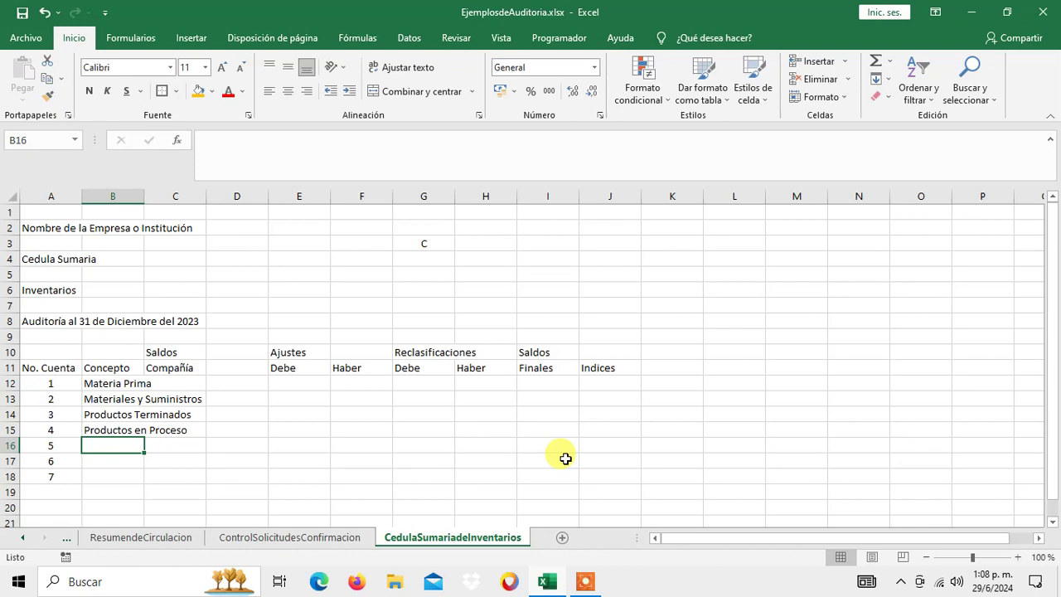
Step: Enter the concept "Mercaderías en Tránsito" in cell B16, with the accent on the a
type("Mer")
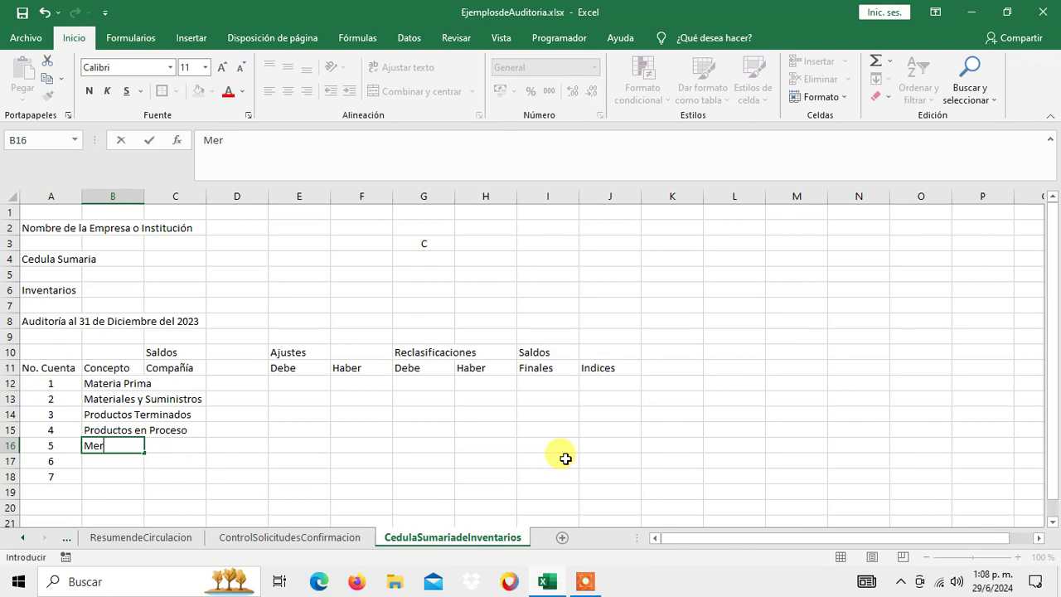
type("caderías en T")
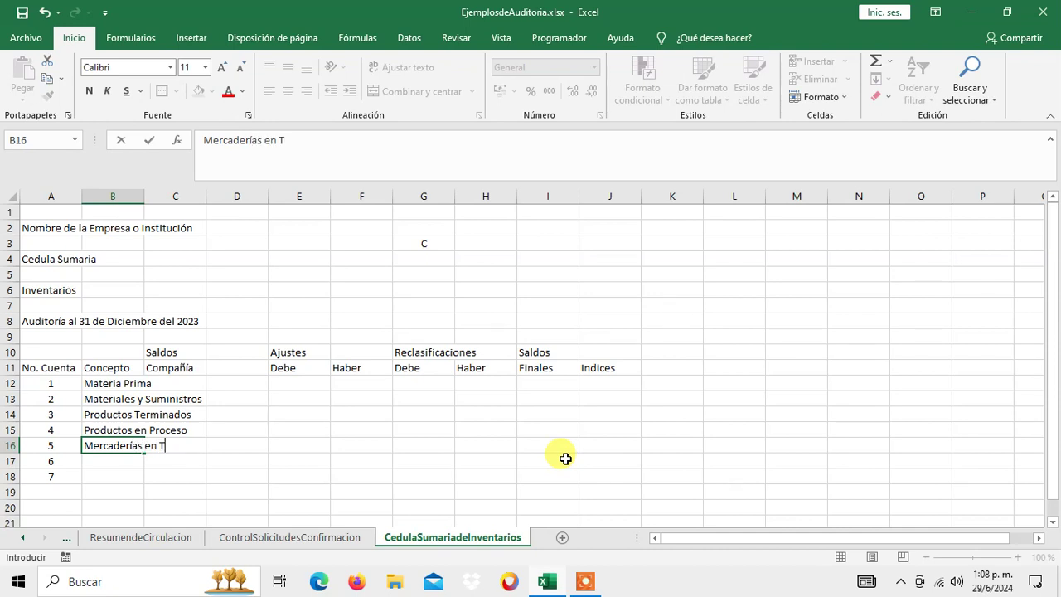
type("ransito")
left_click(294, 139)
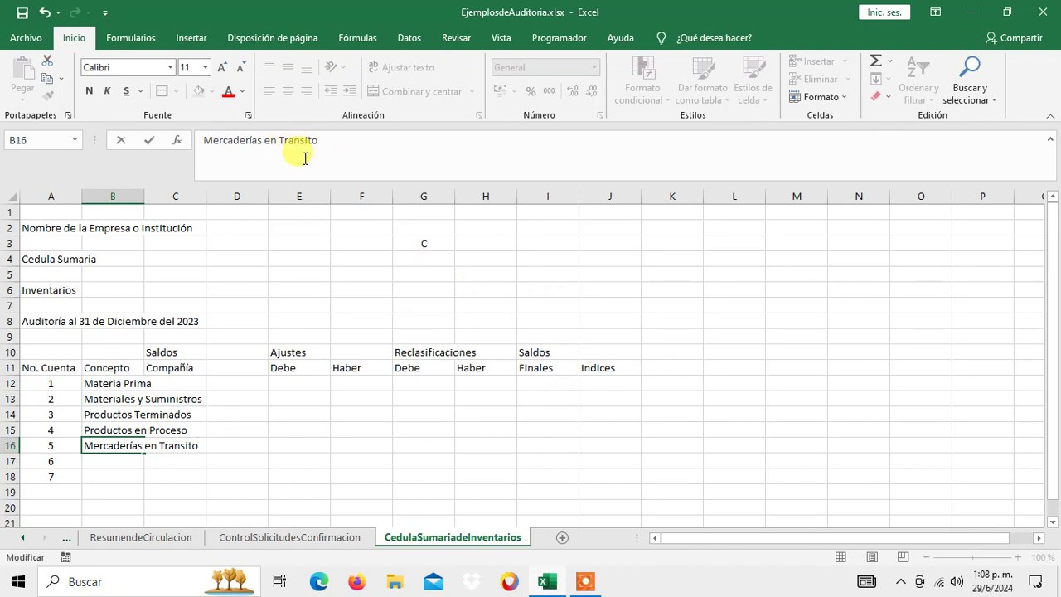
key("Delete")
type("á")
key("Return")
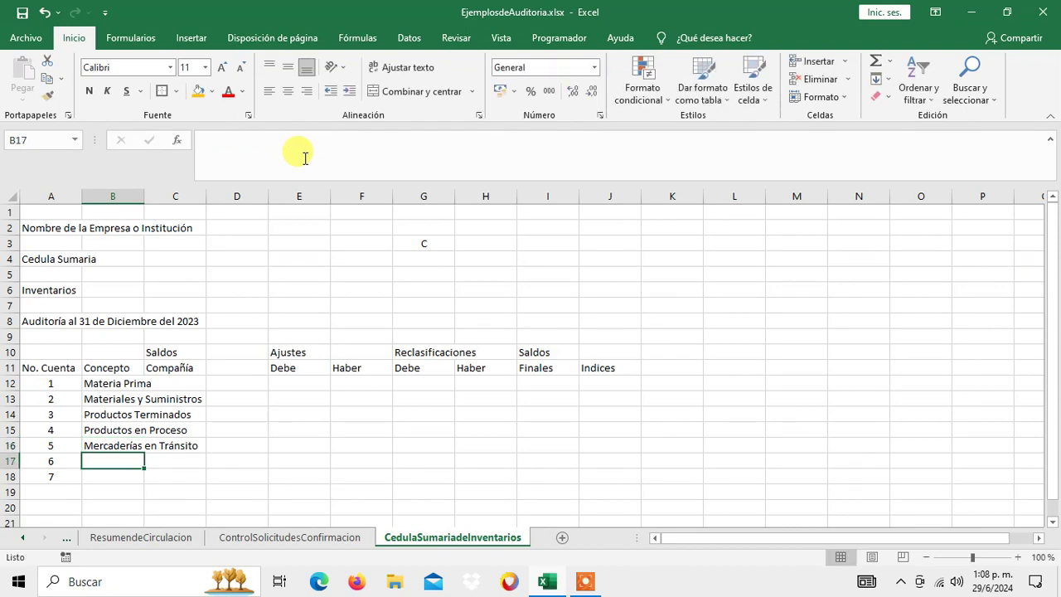
Step: Enter the concept "Mercaderías en Consignación" in cell B17 by adapting the wording of the entry above
type("Mercaderías en Tránsito")
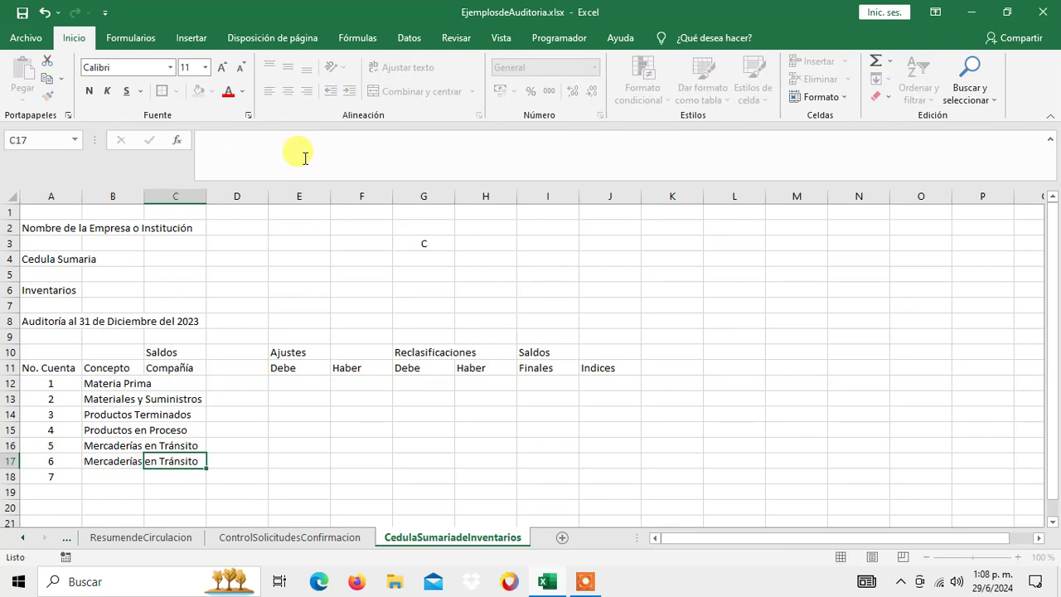
key("ctrl+Return")
left_click(354, 140)
key("BackSpace")
key("BackSpace")
key("BackSpace")
key("BackSpace")
key("BackSpace")
key("BackSpace")
key("BackSpace")
key("BackSpace")
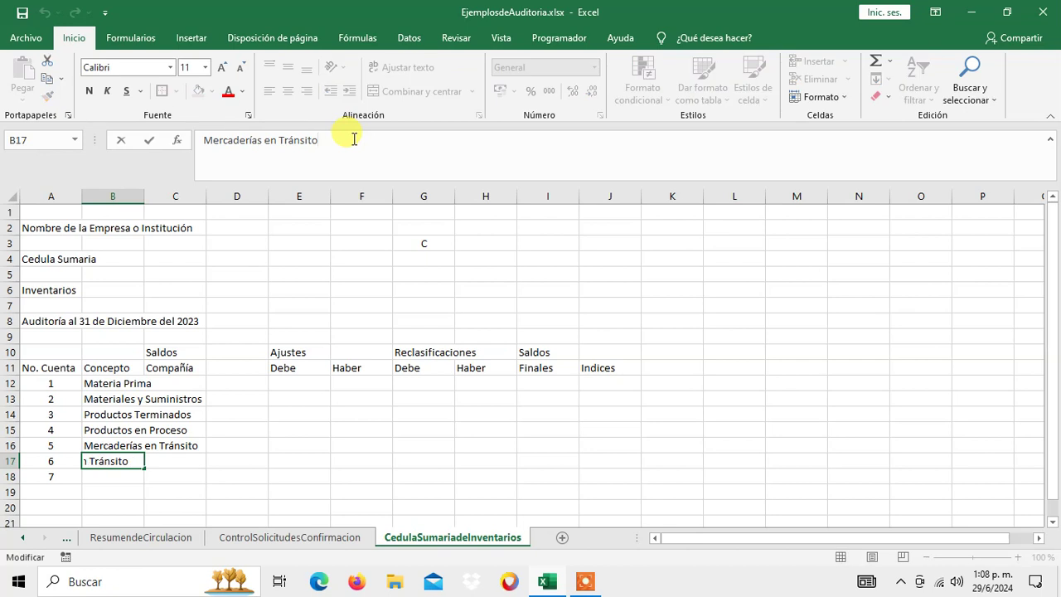
type("C")
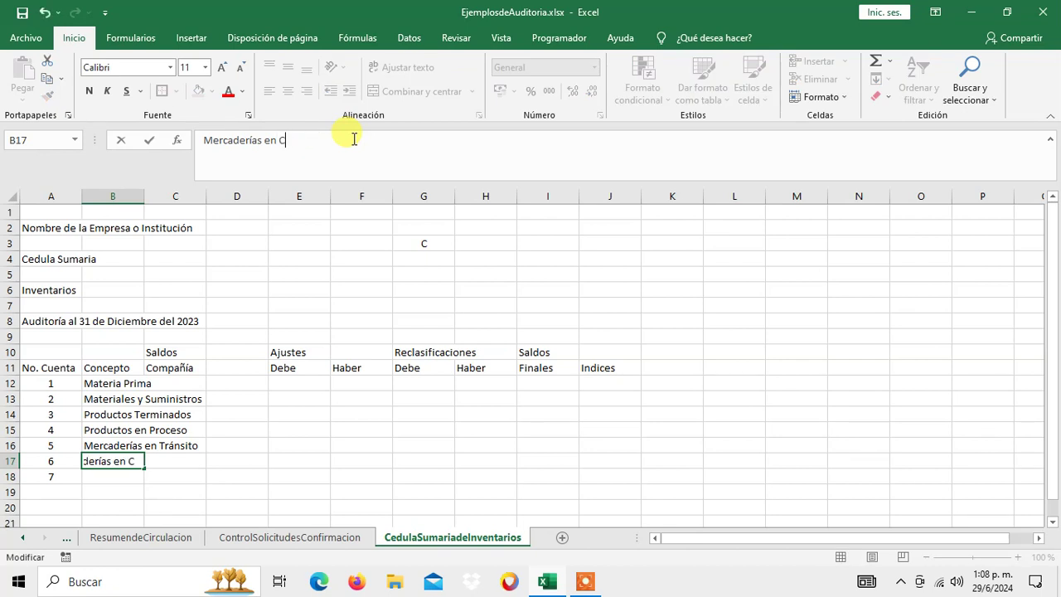
type("onsignaci´")
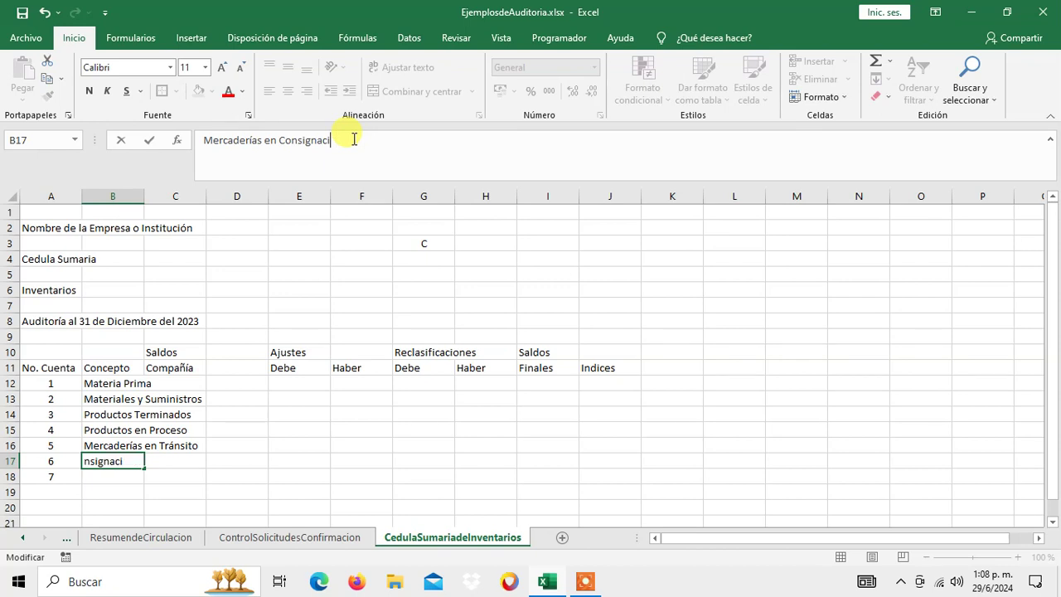
type("ón")
key("Return")
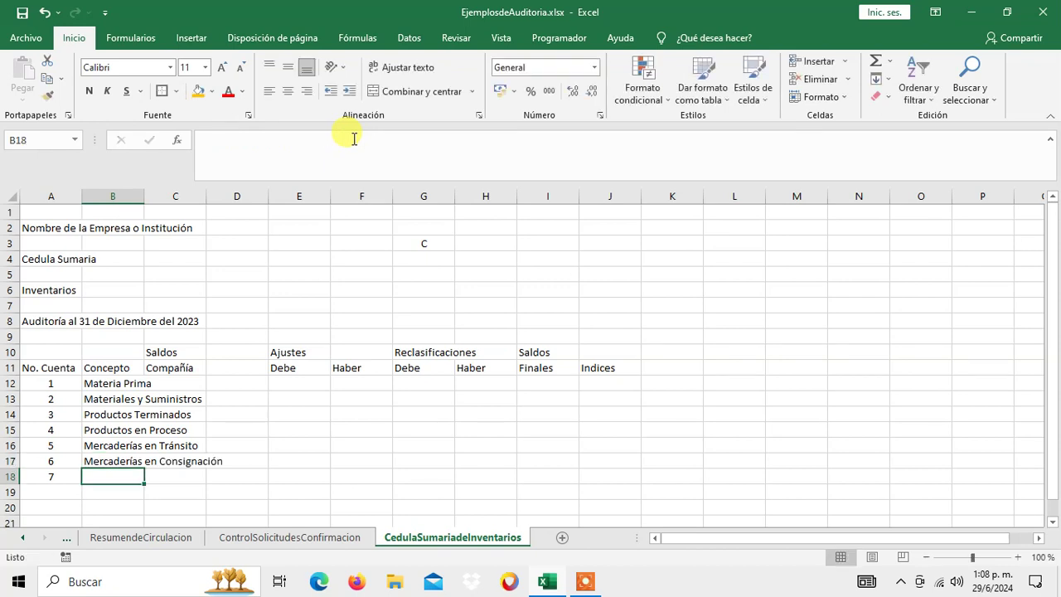
Step: Delete the unused account number 7 from cell A18
key("Up")
key("Up")
key("Down")
key("Down")
key("Left")
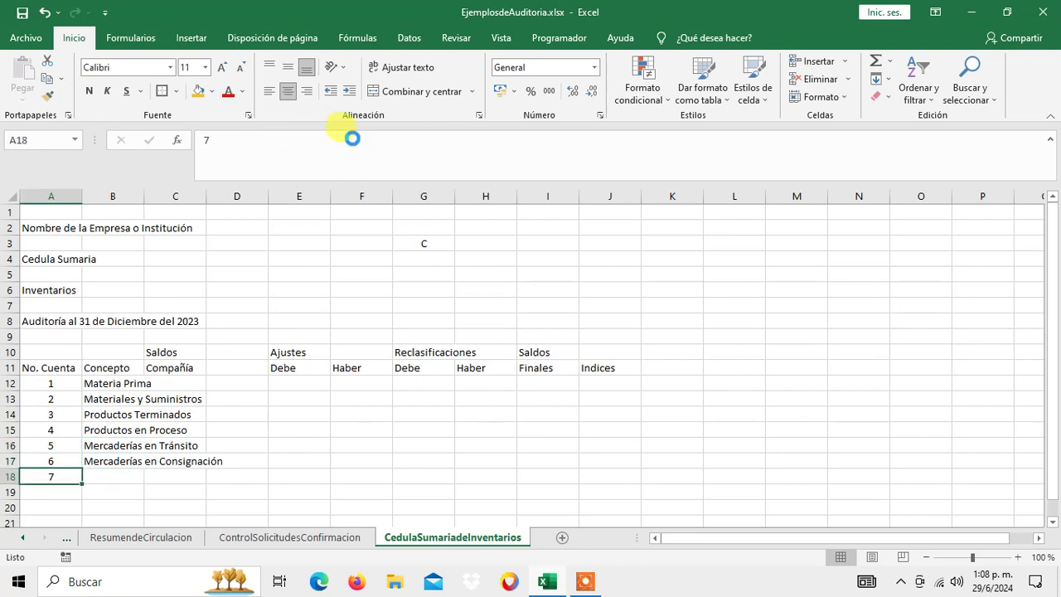
key("Delete")
Step: Auto-fit the width of column B to its longest Concepto entry
key("Up")
key("Up")
key("Up")
key("Up")
key("Up")
key("Up")
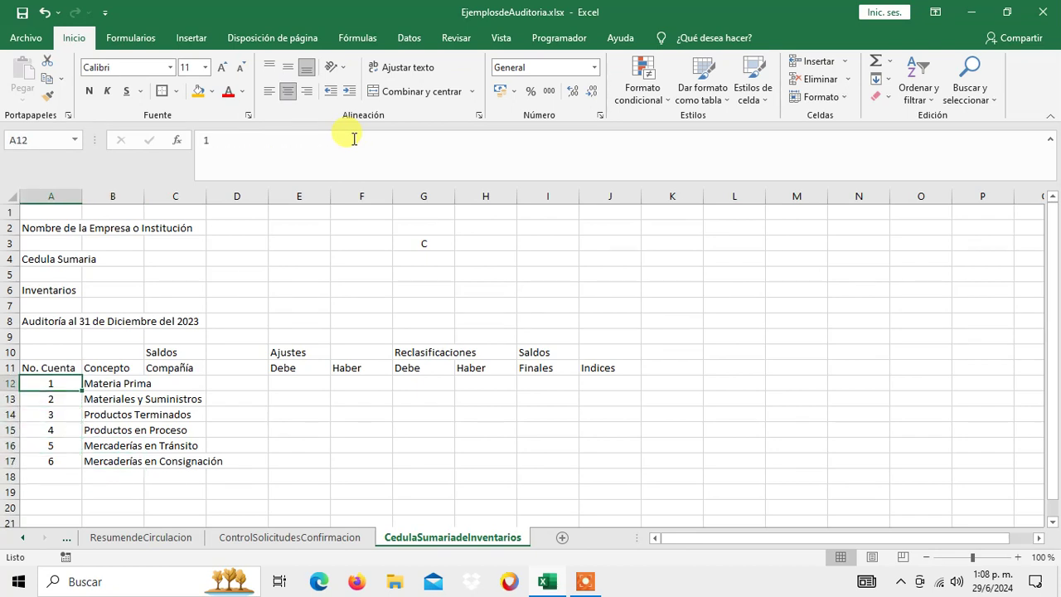
key("Right")
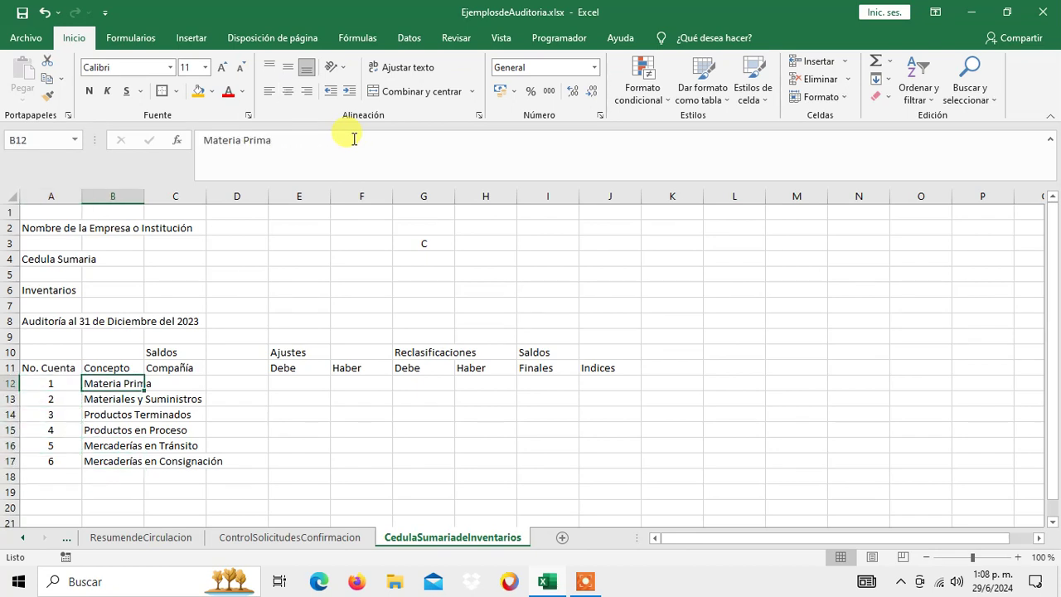
double_click(144, 196)
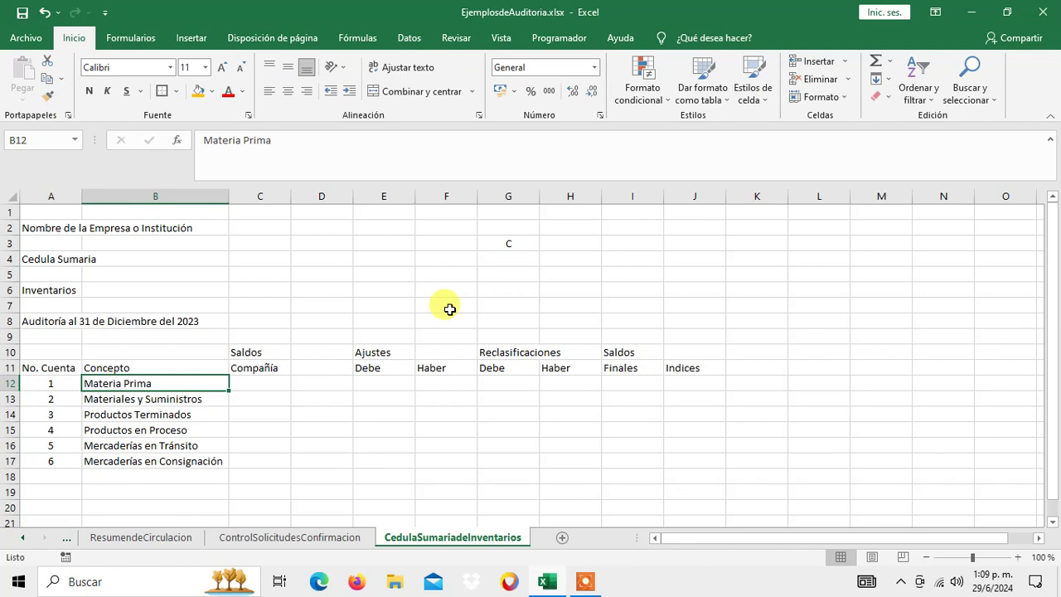
Step: Enter the company balances 400000, 60000 and 1200000 for Materia Prima, Materiales y Suministros and Productos Terminados in C12:C14
key("Right")
type("4")
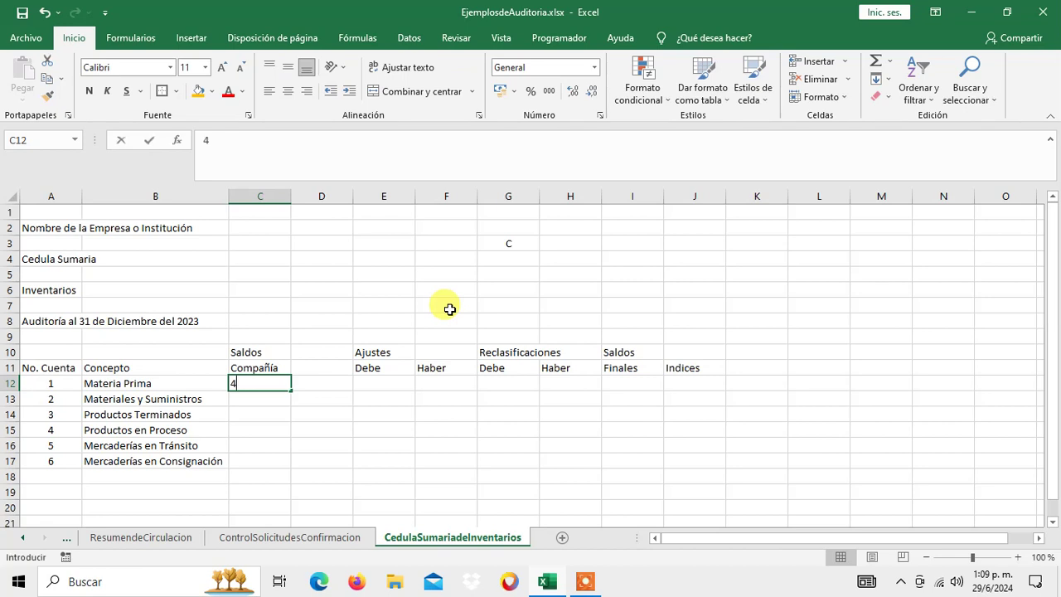
type("00000")
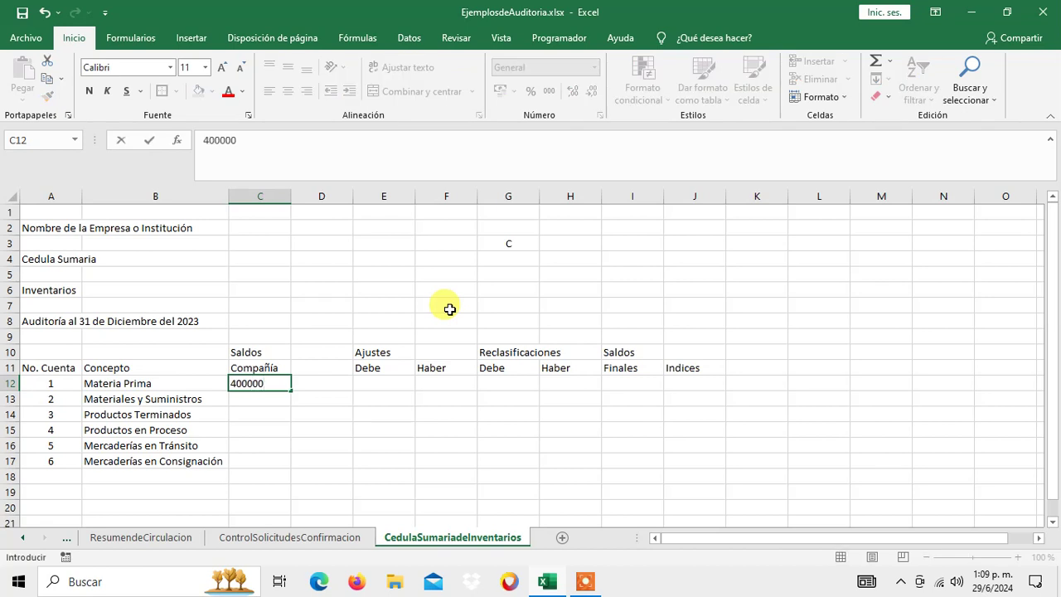
key("Return")
type("60000")
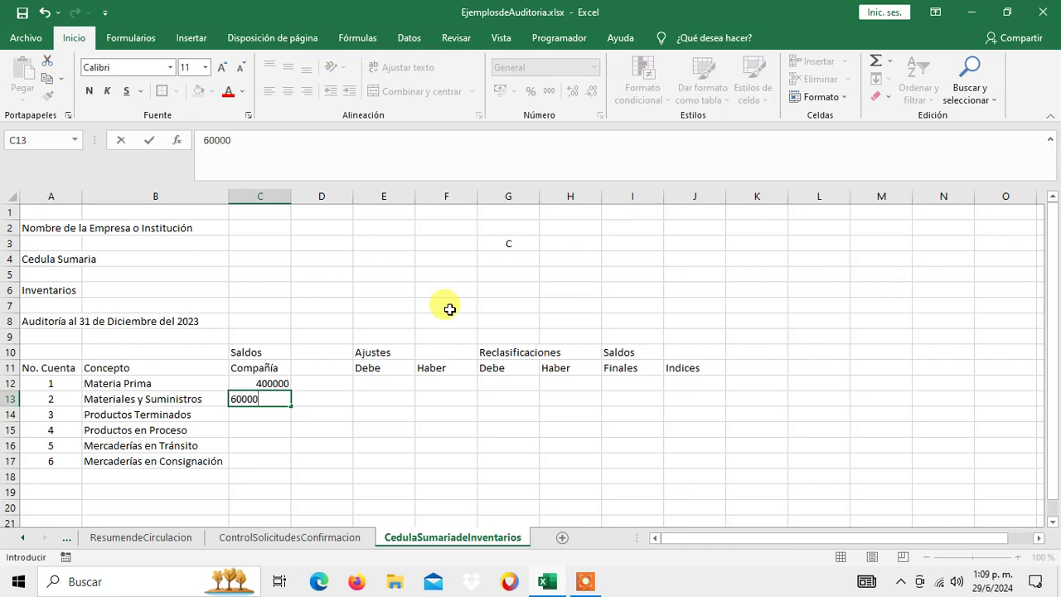
key("Return")
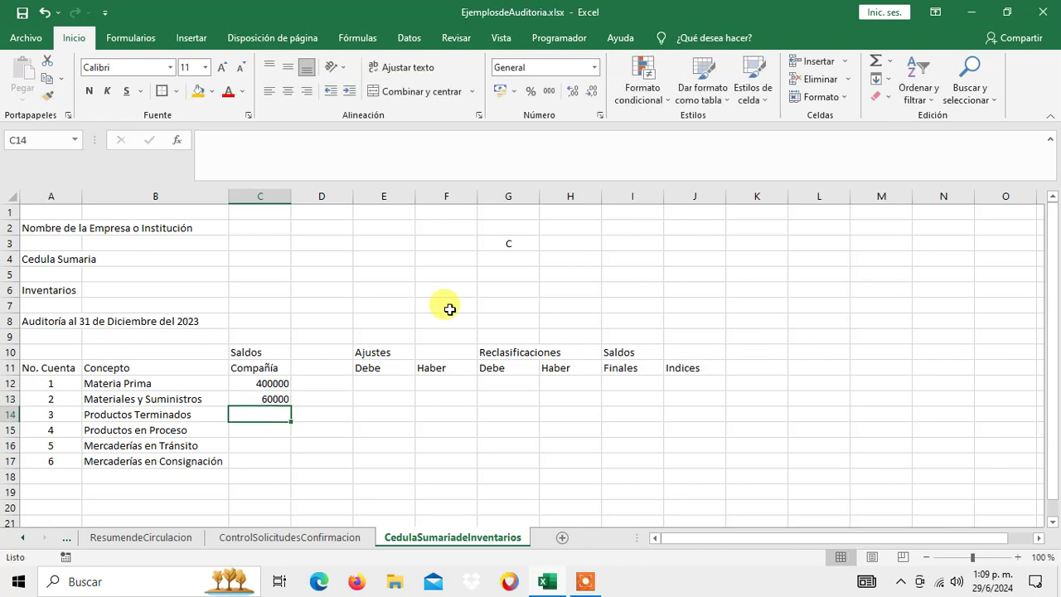
type("1200000")
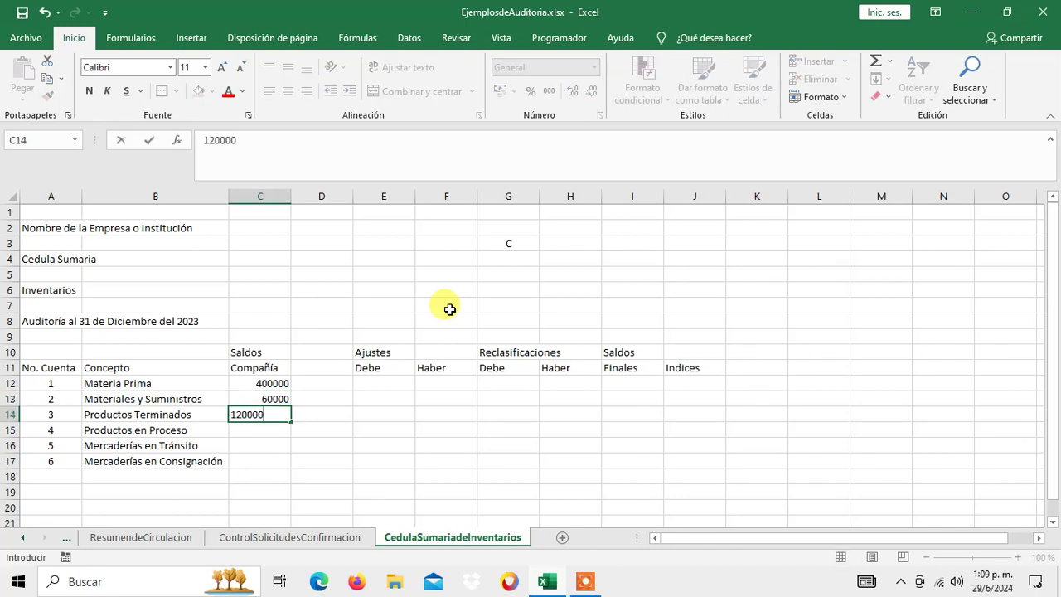
key("Return")
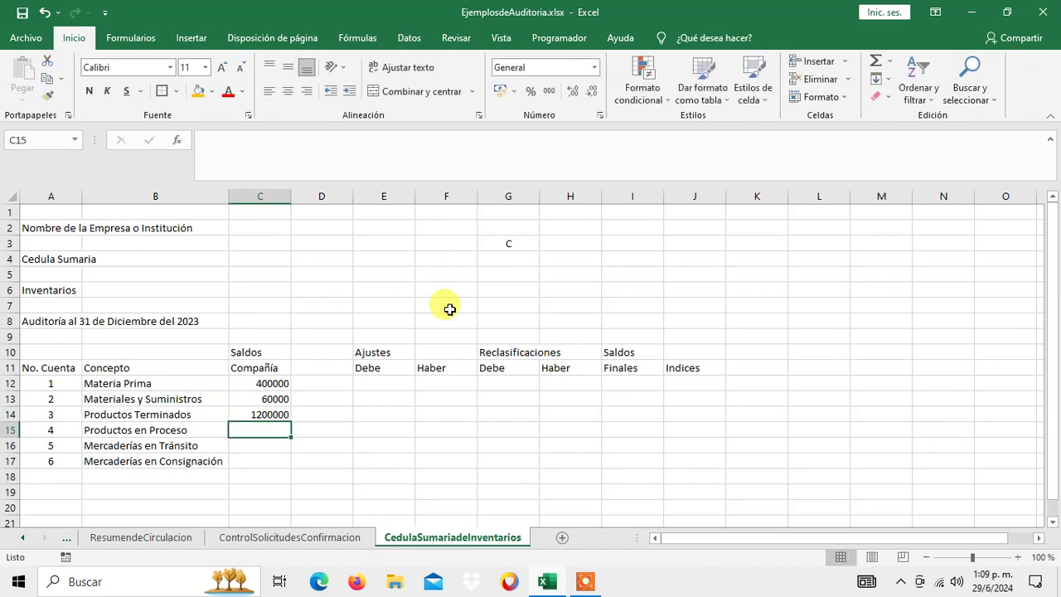
Step: Enter the company balances 140000, 300000 and 50000 for Productos en Proceso, Mercaderías en Tránsito and Mercaderías en Consignación in C15:C17
type("140000")
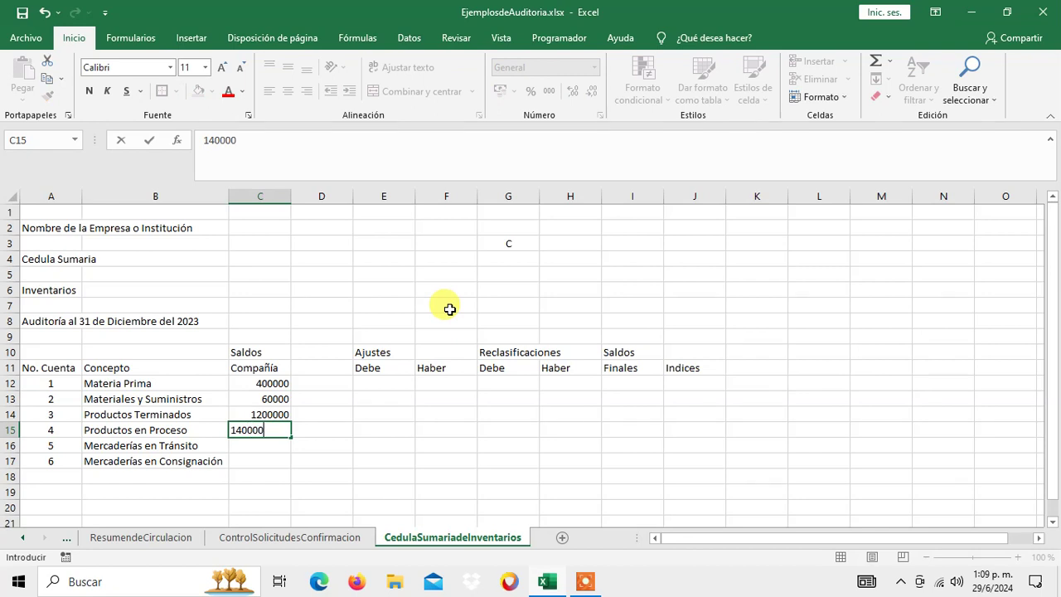
key("Return")
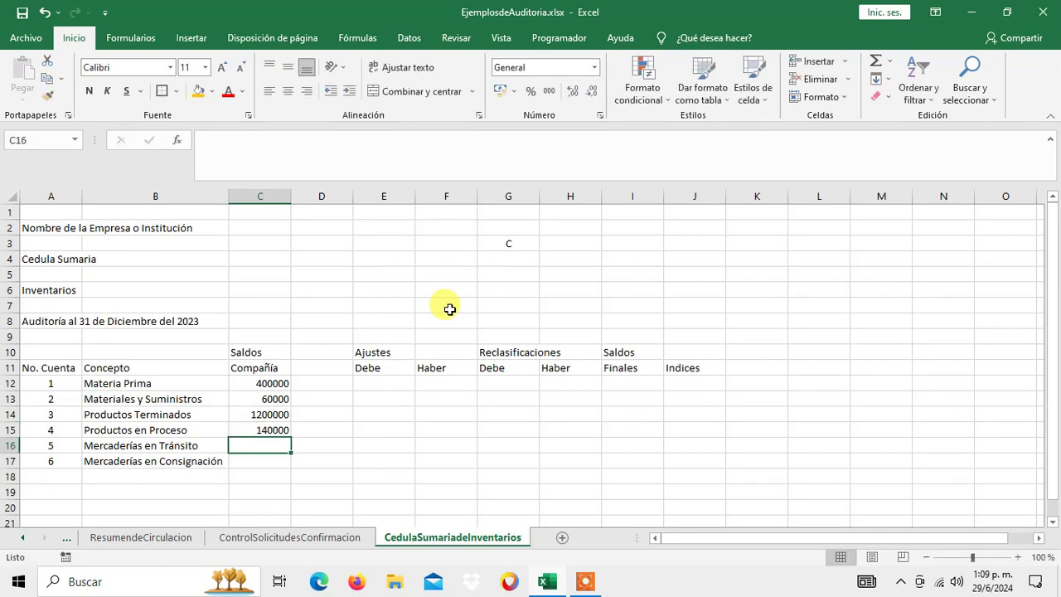
type("3000")
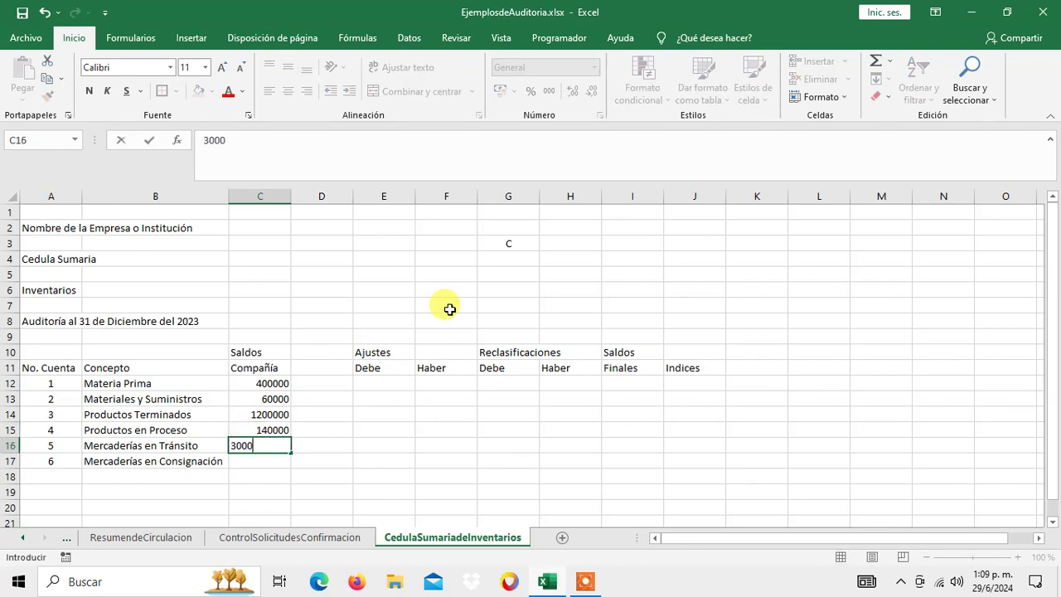
type("00")
key("Return")
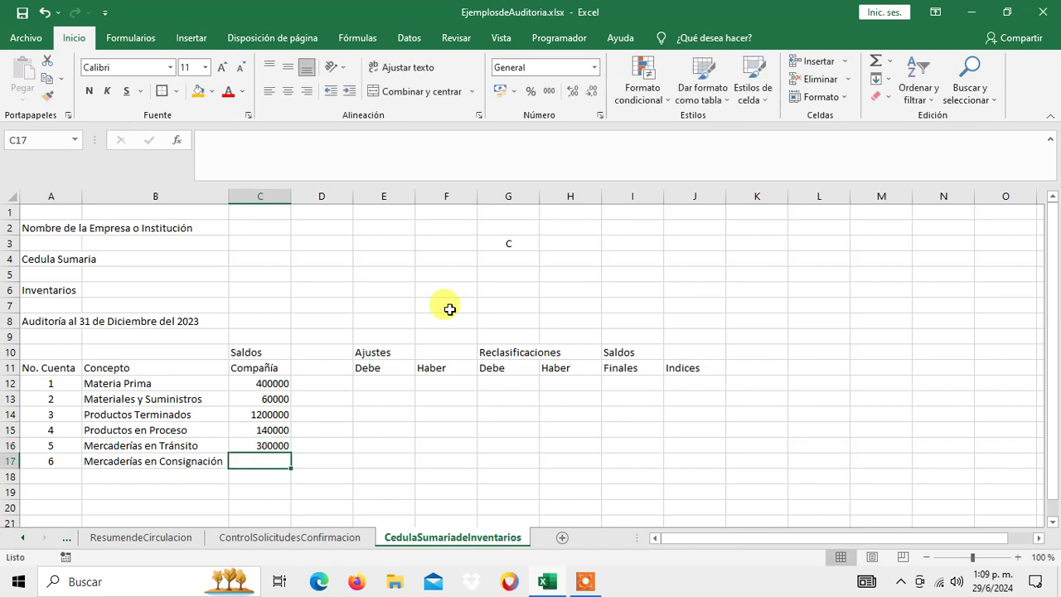
type("50000")
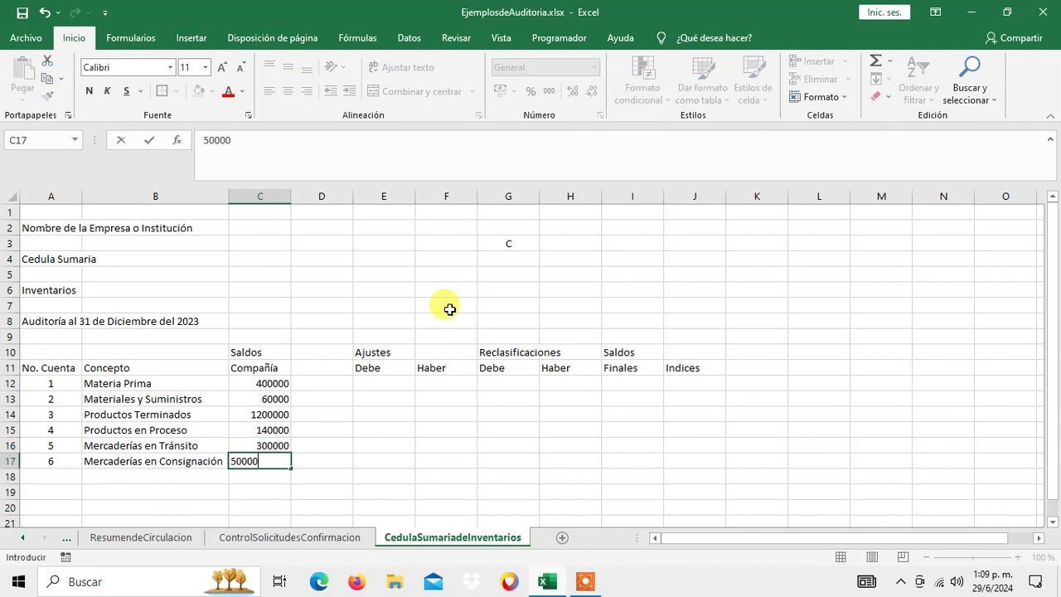
key("Return")
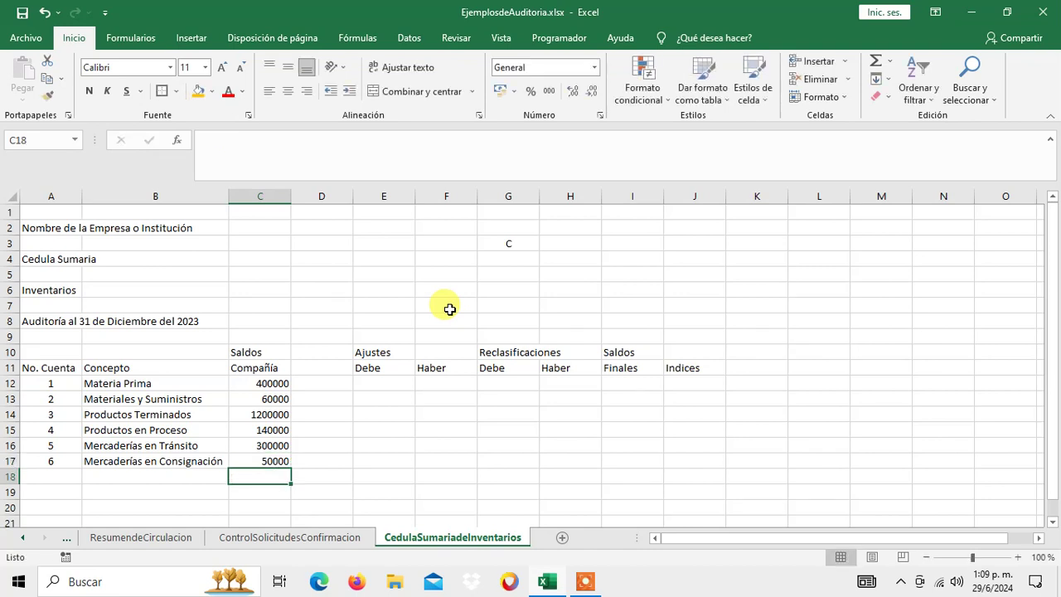
Step: Enter the label "Total" in cell B18, below the last inventory concept
key("Left")
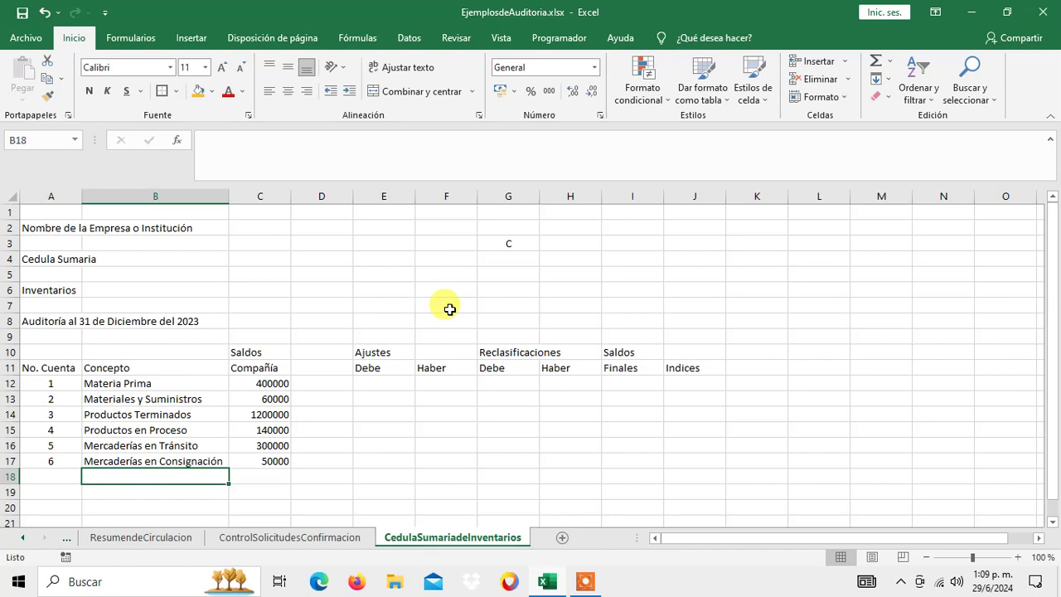
type("Total")
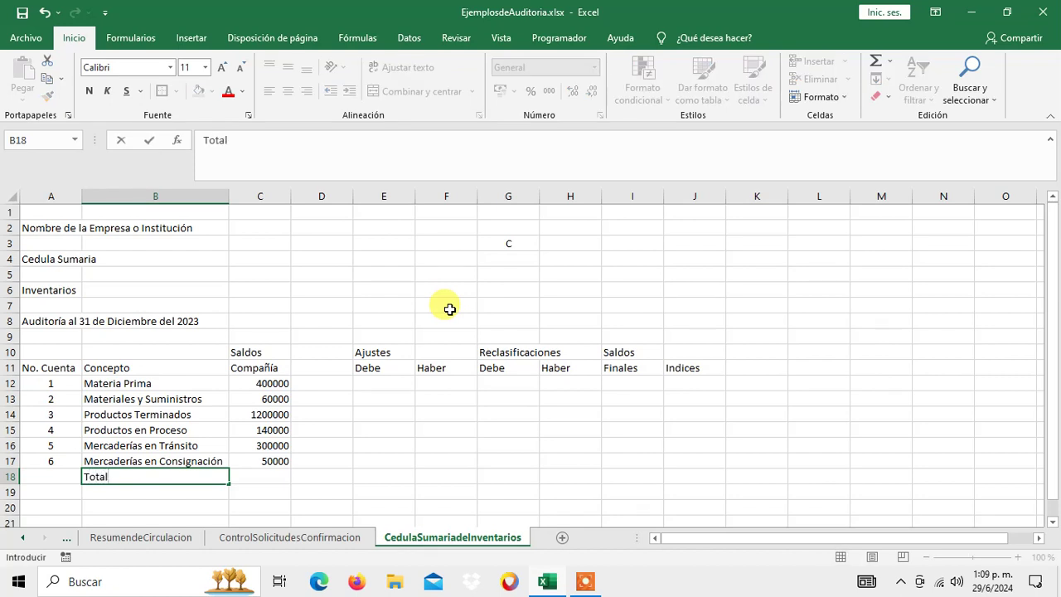
key("Return")
Step: Total the company balances in cell C18 with the formula =suma(C12:C17)
key("Up")
key("Right")
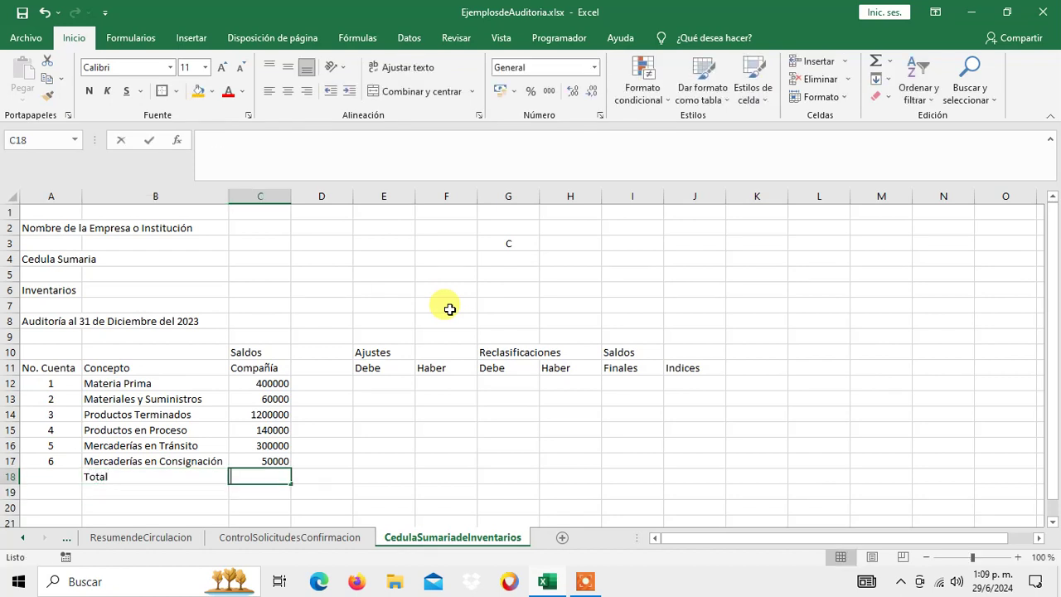
type("=suma")
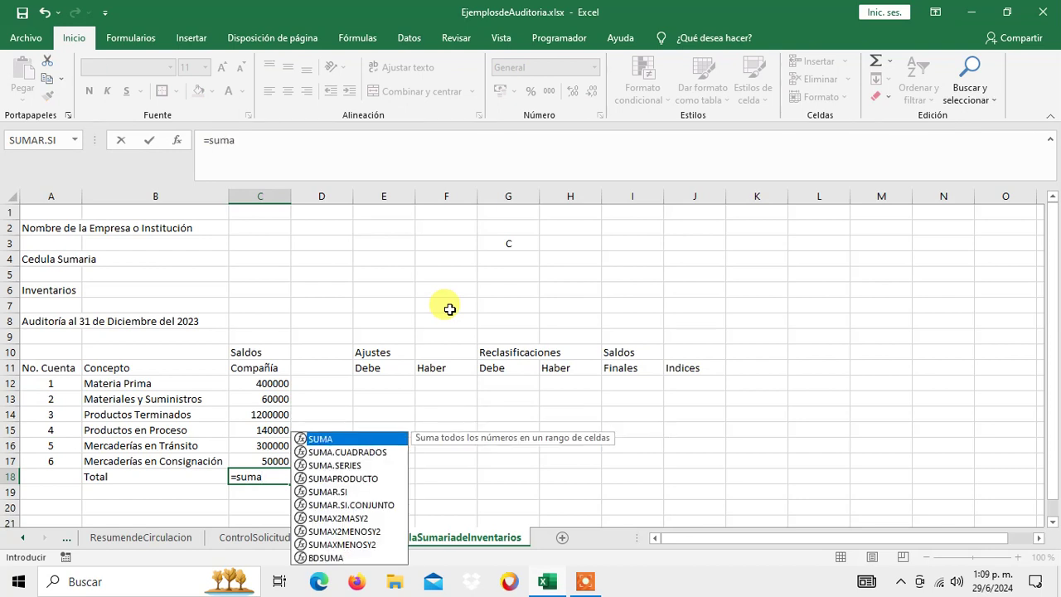
type("(")
key("Up")
key("shift+Up")
key("shift+Up")
key("shift+Up")
key("shift+Up")
key("shift+Up")
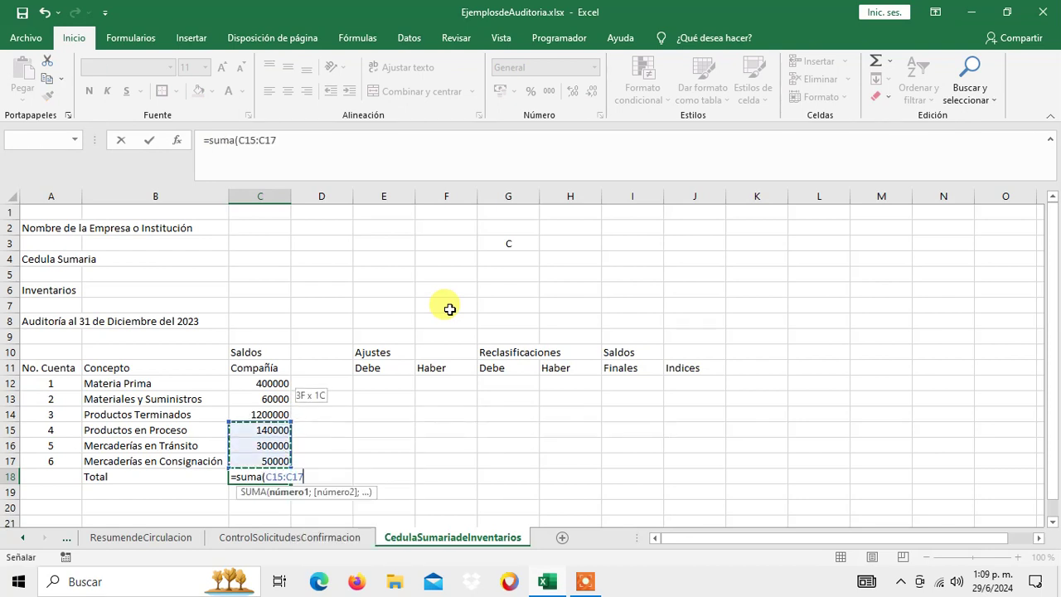
type(")")
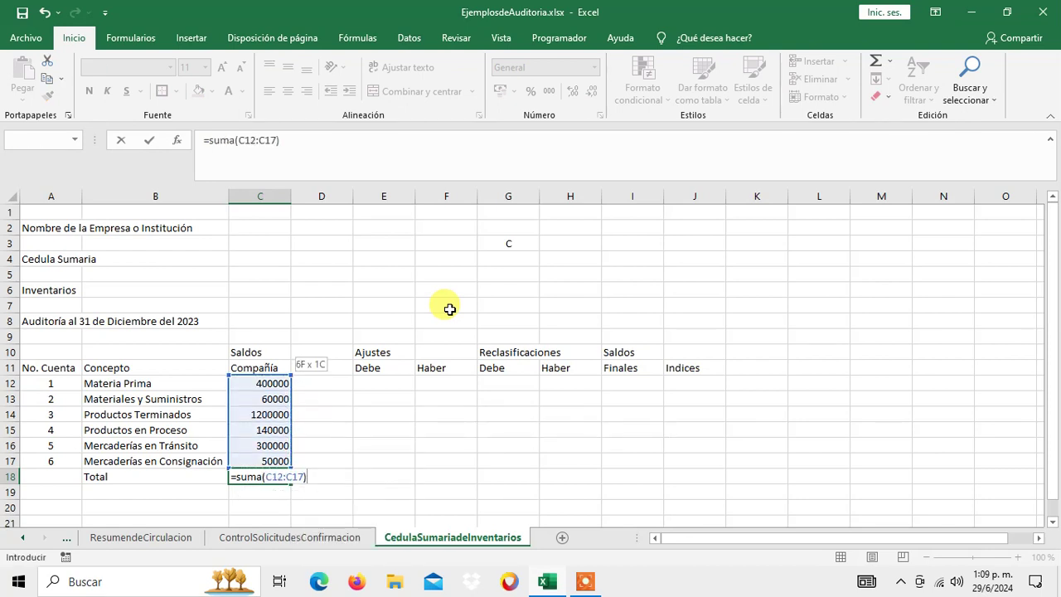
key("Return")
Step: Format the company balances and their total in C12:C18 in comma style with thousands separators and two decimals
key("Up")
key("Up")
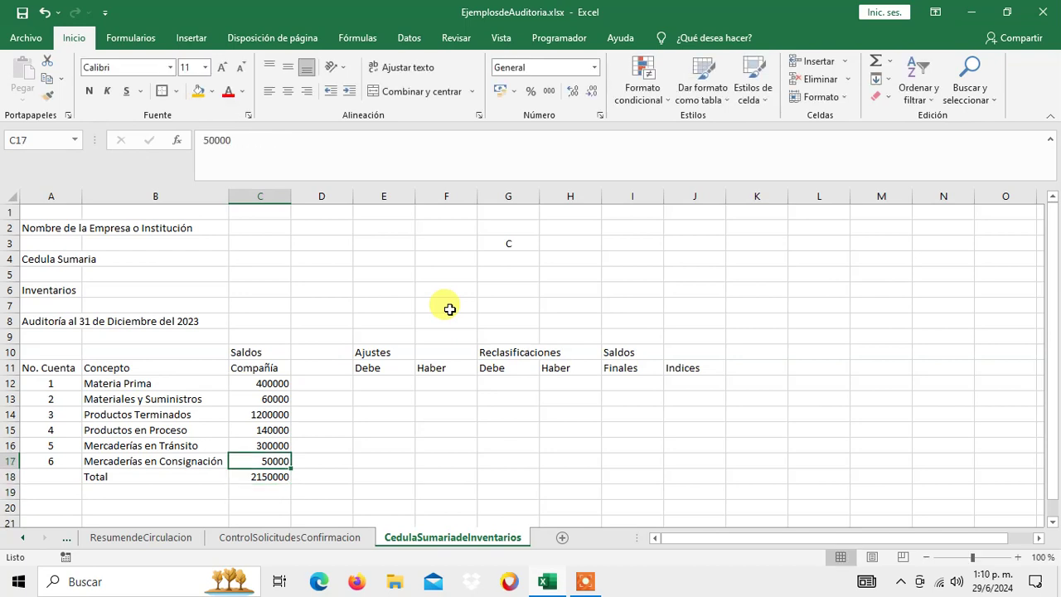
key("Up")
key("Up")
key("Up")
key("Up")
key("Up")
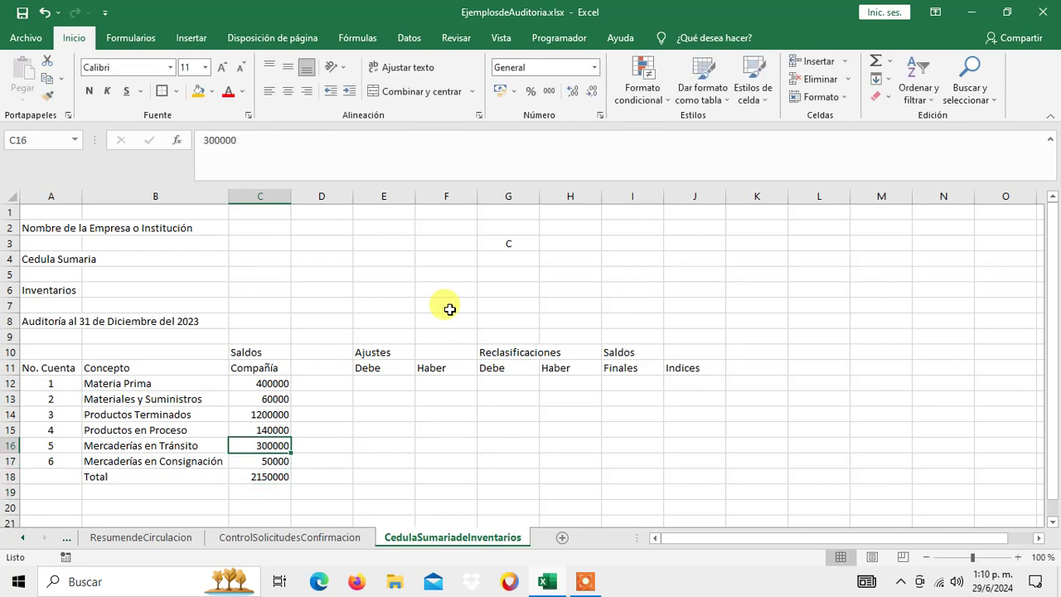
key("shift+Down")
key("shift+Down")
key("shift+Down")
key("shift+Down")
key("shift+Down")
key("shift+Down")
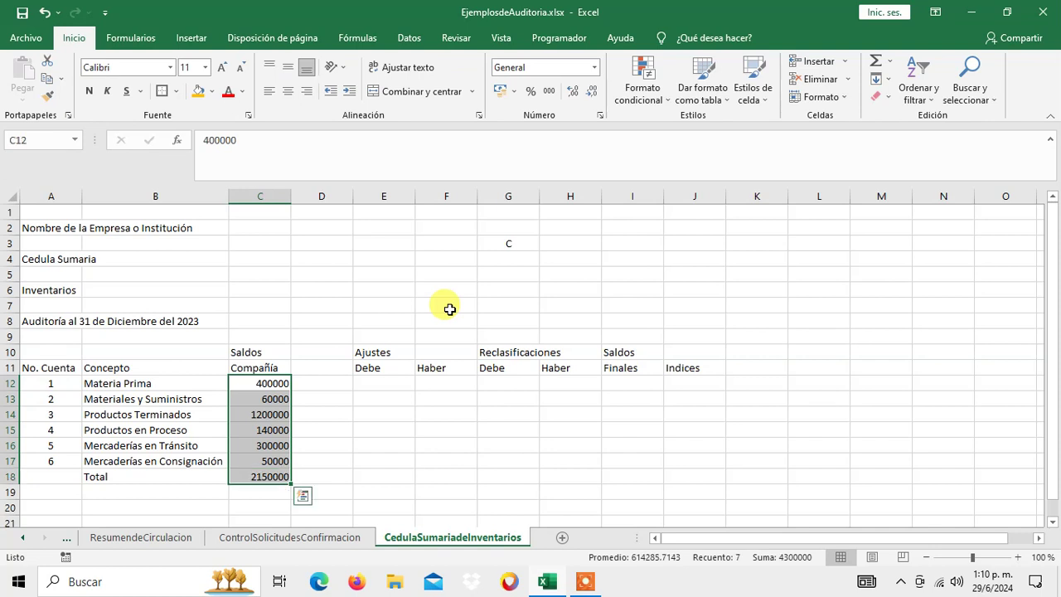
left_click(549, 90)
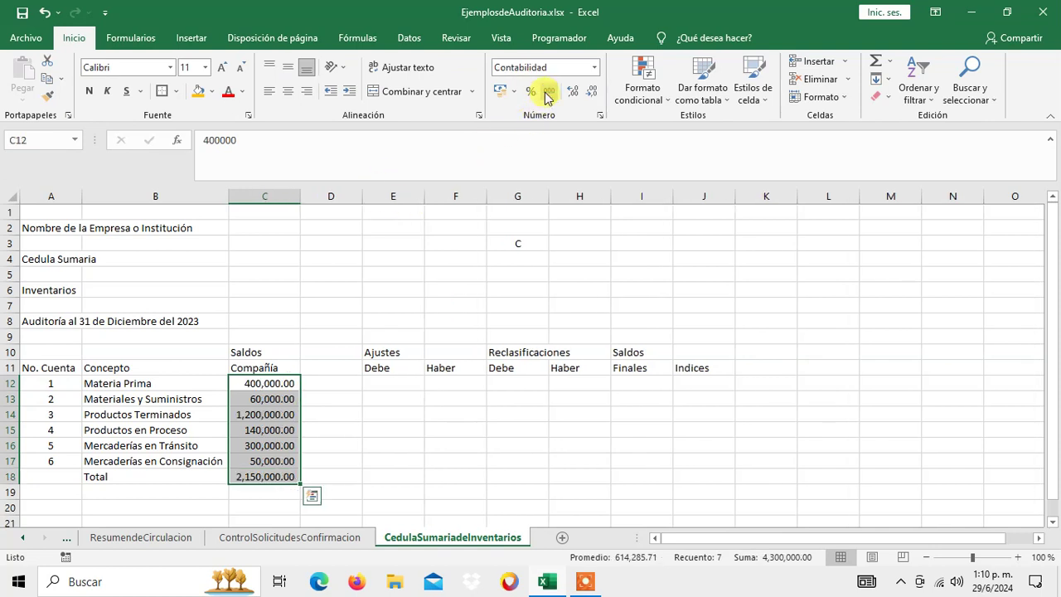
left_click(294, 382)
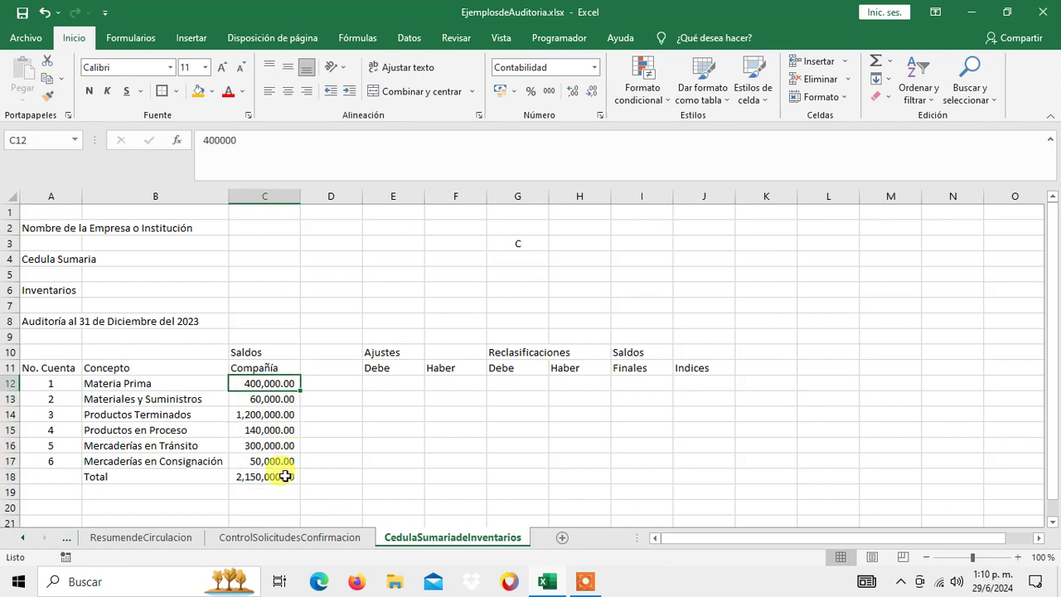
left_click(285, 476)
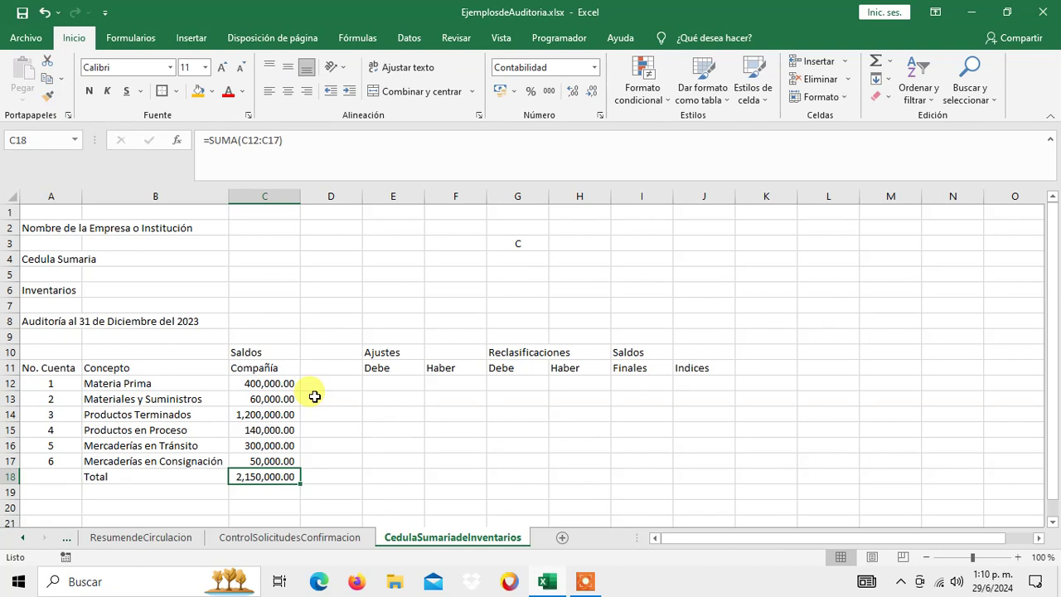
Step: Delete the empty sheet column D between the Saldos Compañía and Ajustes columns
left_click_drag(330, 354, 330, 491)
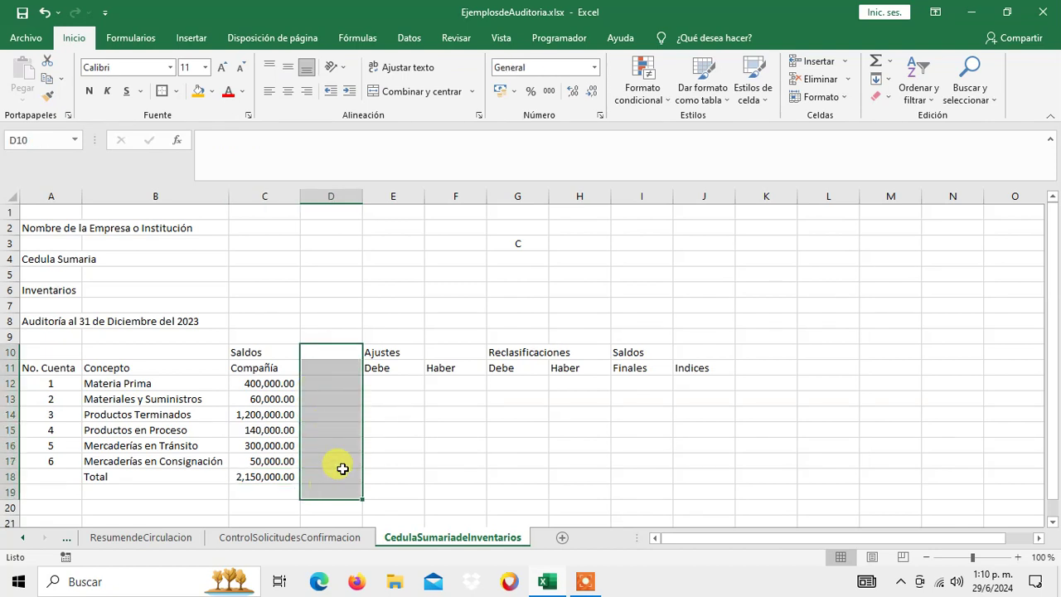
left_click(849, 80)
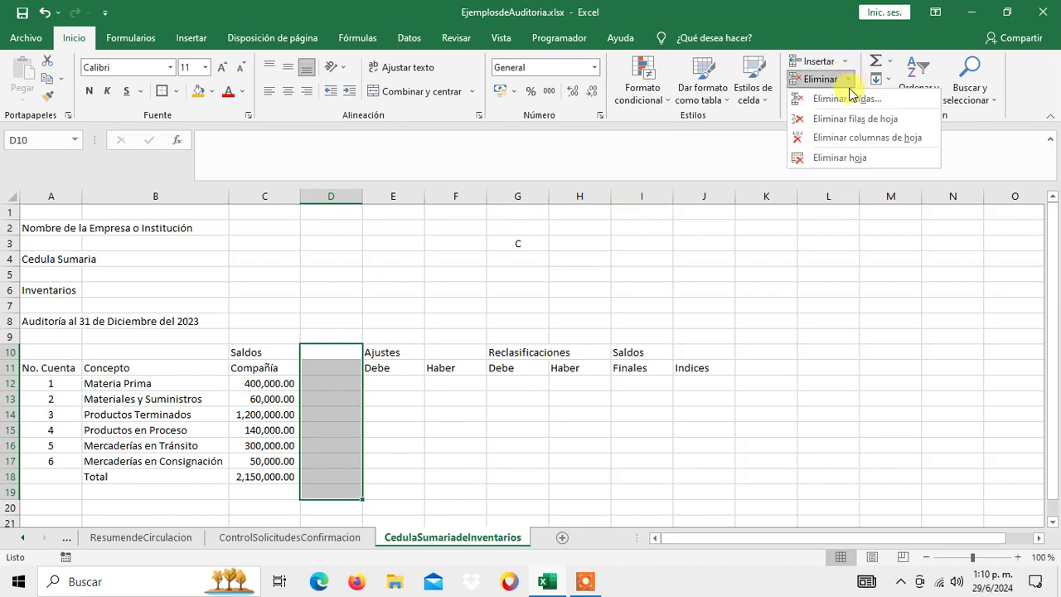
left_click(855, 138)
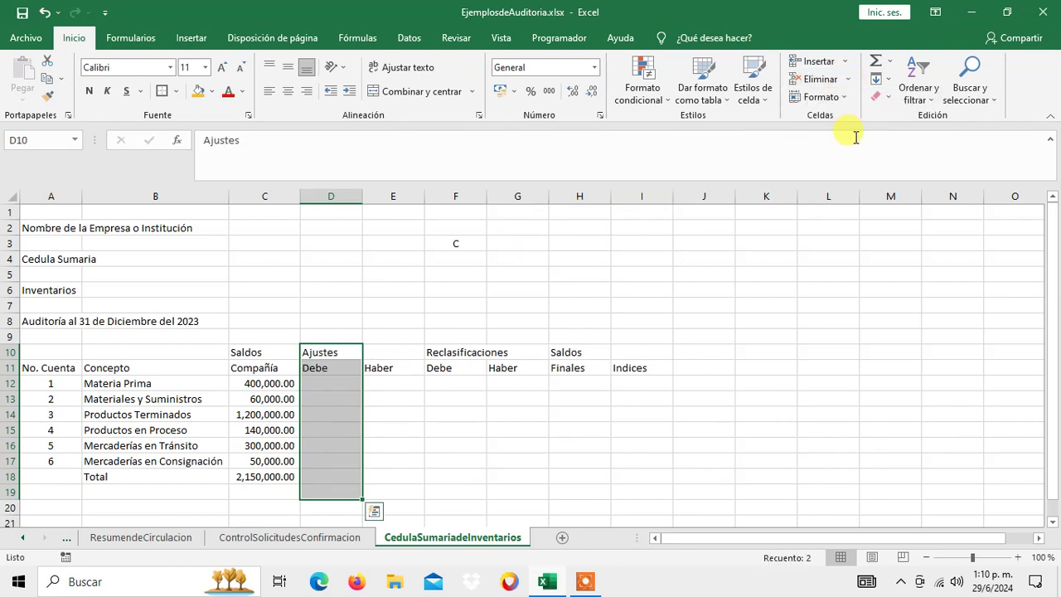
Step: Copy the total formula from C18 across the Total row into D18:H18, under the Ajustes, Reclasificaciones and Saldos Finales columns
scroll(343, 337, "down", 1)
left_click(328, 350)
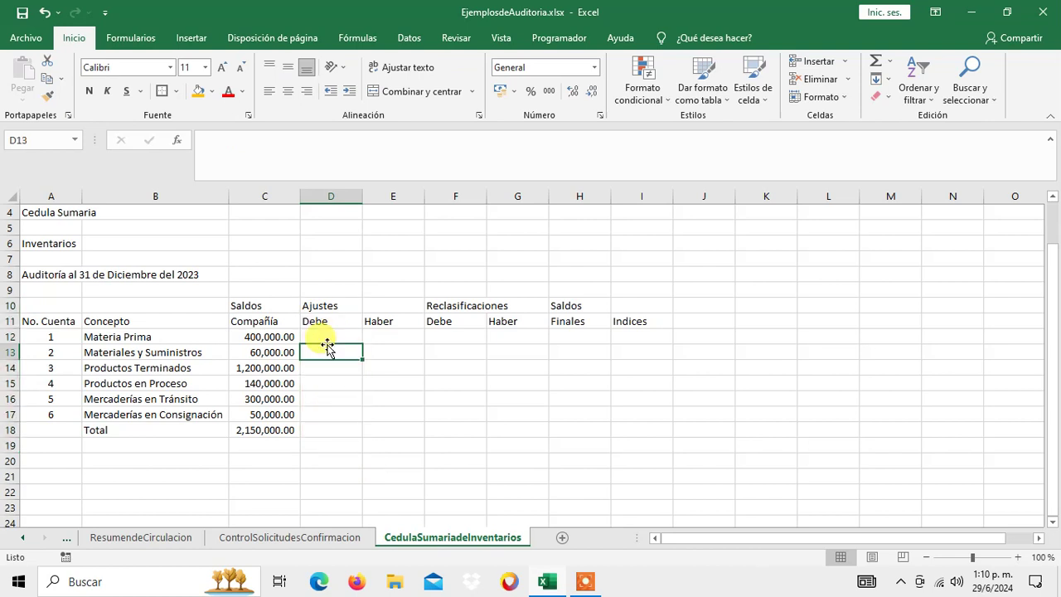
left_click(283, 431)
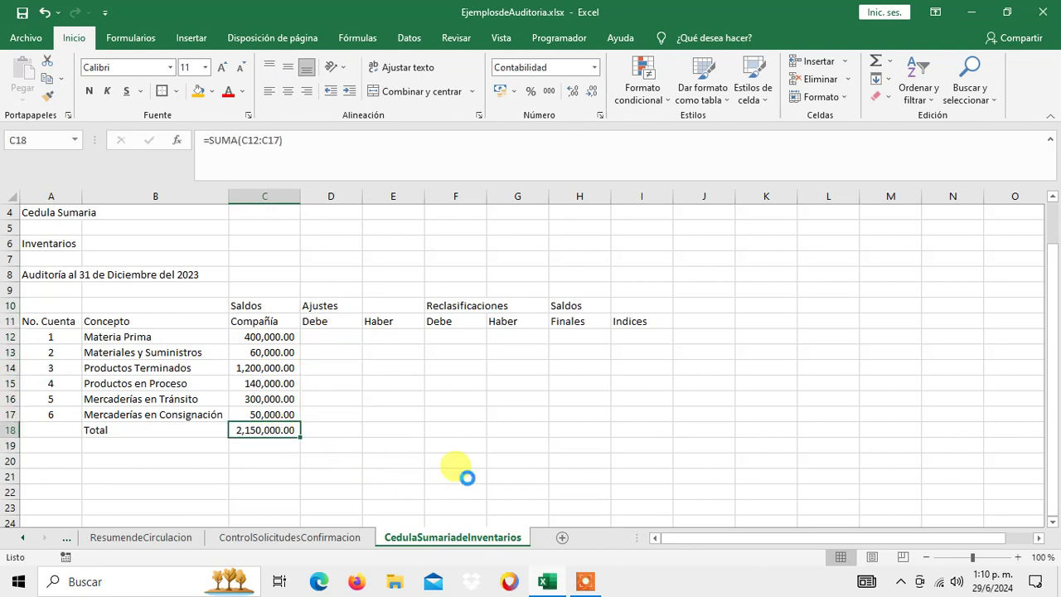
key("ctrl+c")
key("Right")
key("shift+Right")
key("shift+Right")
key("shift+Right")
key("shift+Right")
key("shift+Right")
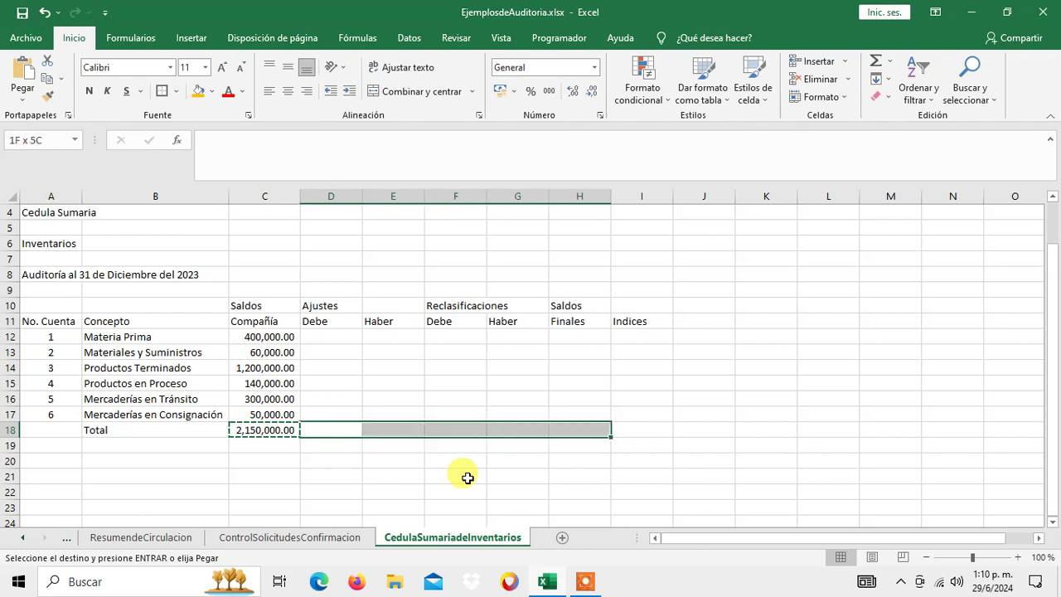
key("shift+Left")
key("Return")
Step: Check the copied sum formulas along the Total row under the Ajustes, Reclasificaciones and Saldos Finales columns
key("Left")
key("Right")
key("Right")
key("Right")
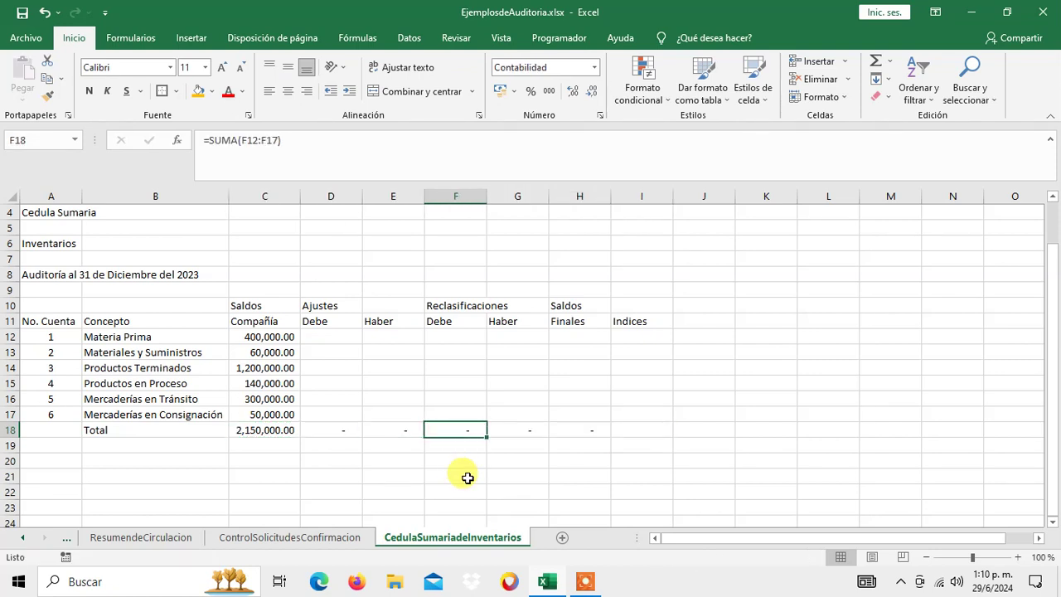
key("Right")
key("Right")
key("Left")
key("Left")
key("Left")
key("Left")
key("Up")
key("Up")
key("Up")
key("Up")
key("Up")
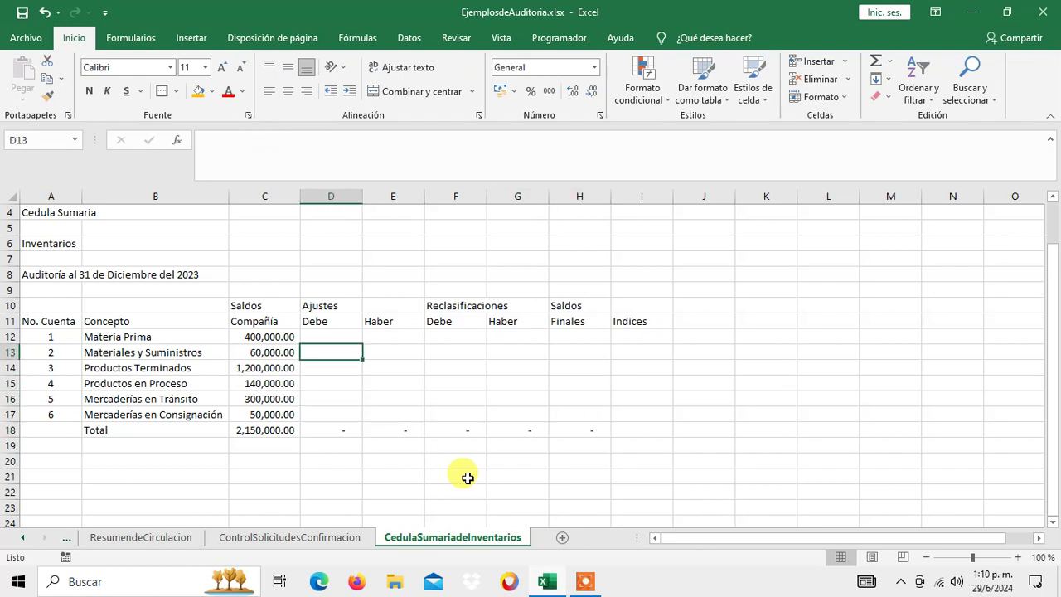
key("Up")
key("Up")
key("Up")
key("Left")
key("Left")
key("Left")
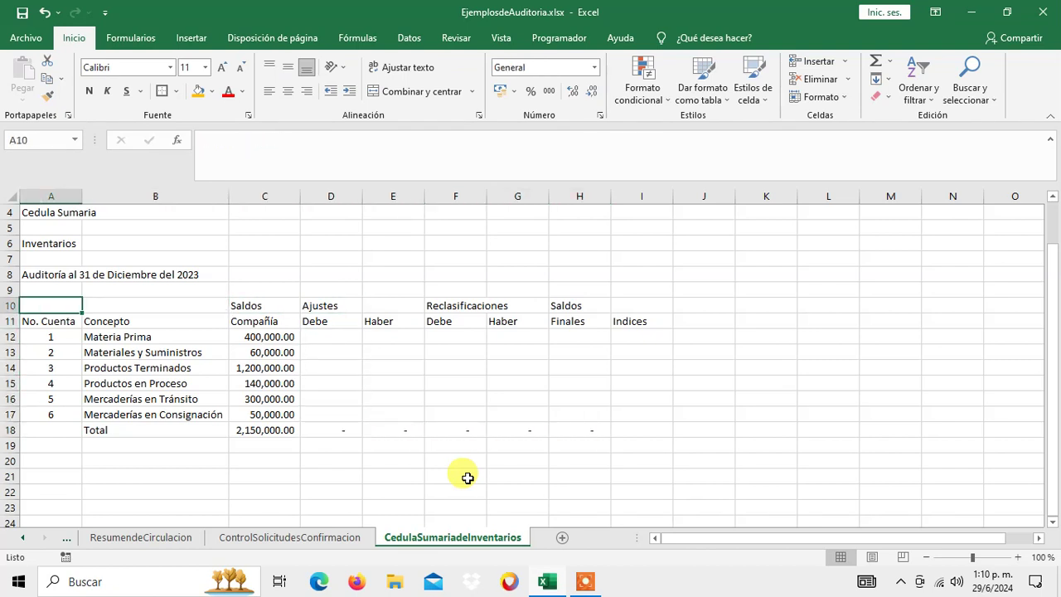
key("Down")
key("Down")
key("Down")
key("Down")
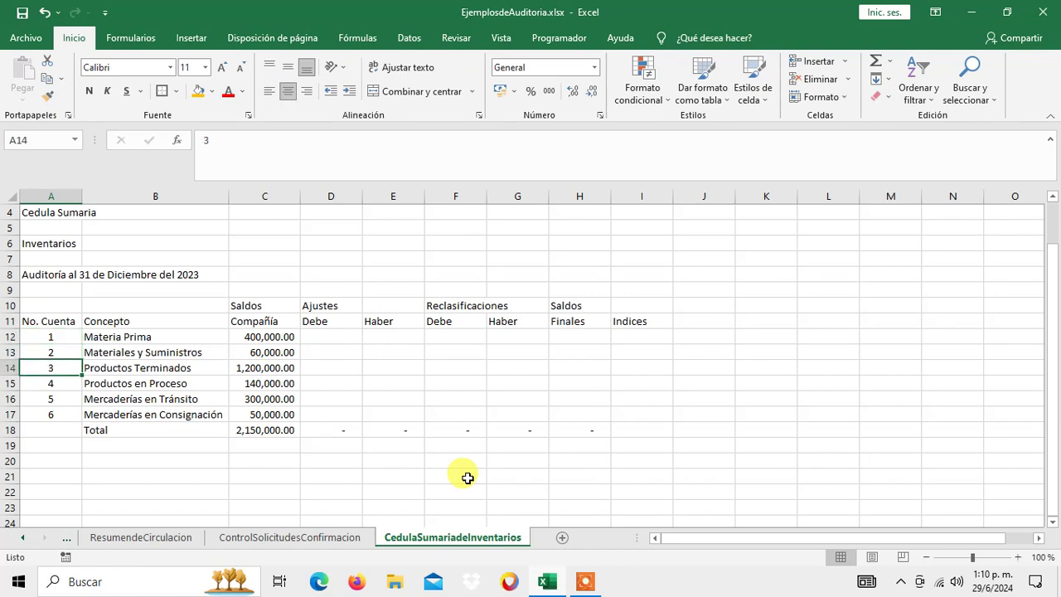
key("Up")
key("Up")
key("Up")
key("Up")
key("Up")
key("Down")
key("Right")
key("Right")
key("Right")
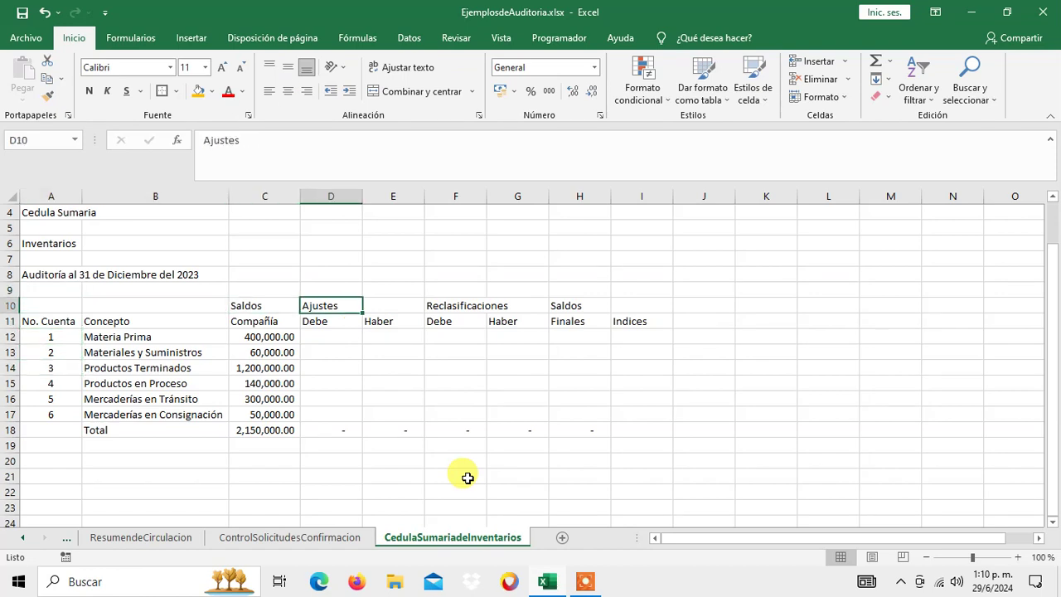
Step: Enter the index numbers 1 through 6 for the six inventory concepts in I12:I17, under the Indices heading
key("Right")
key("Right")
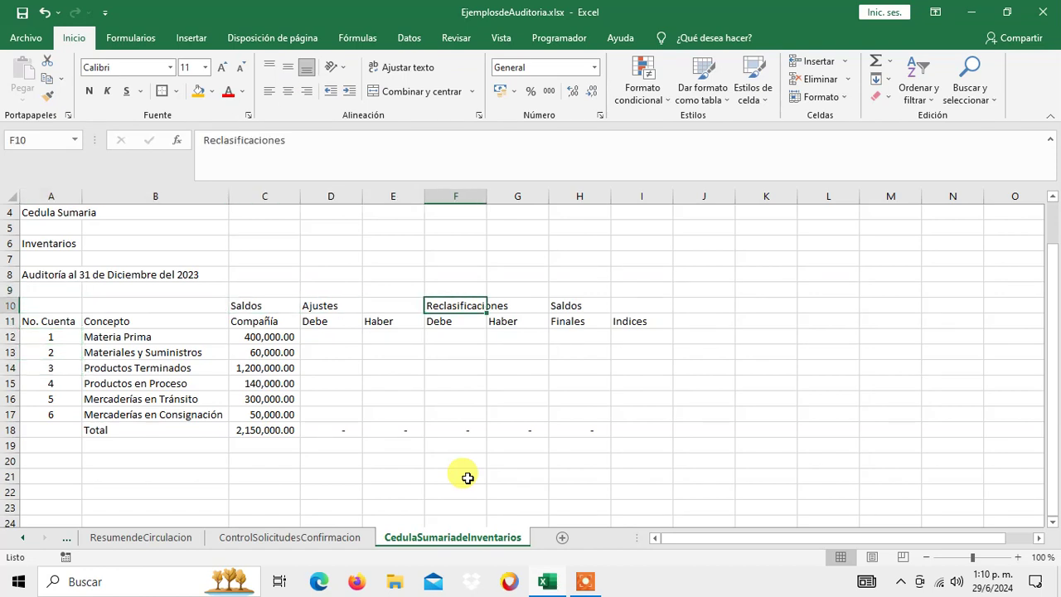
key("Down")
key("Down")
key("Down")
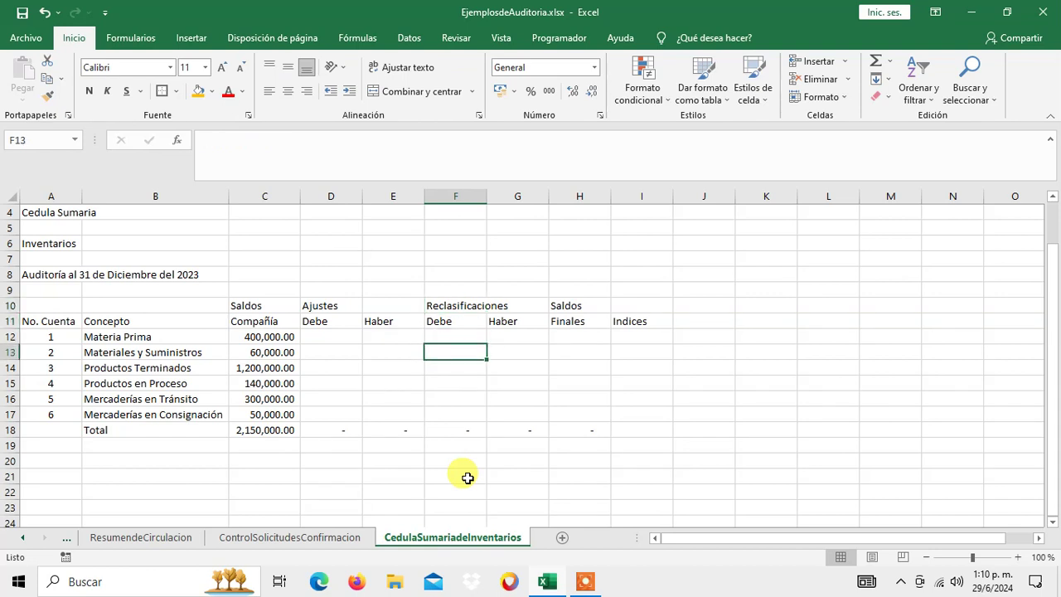
key("Up")
key("Right")
key("Right")
key("Right")
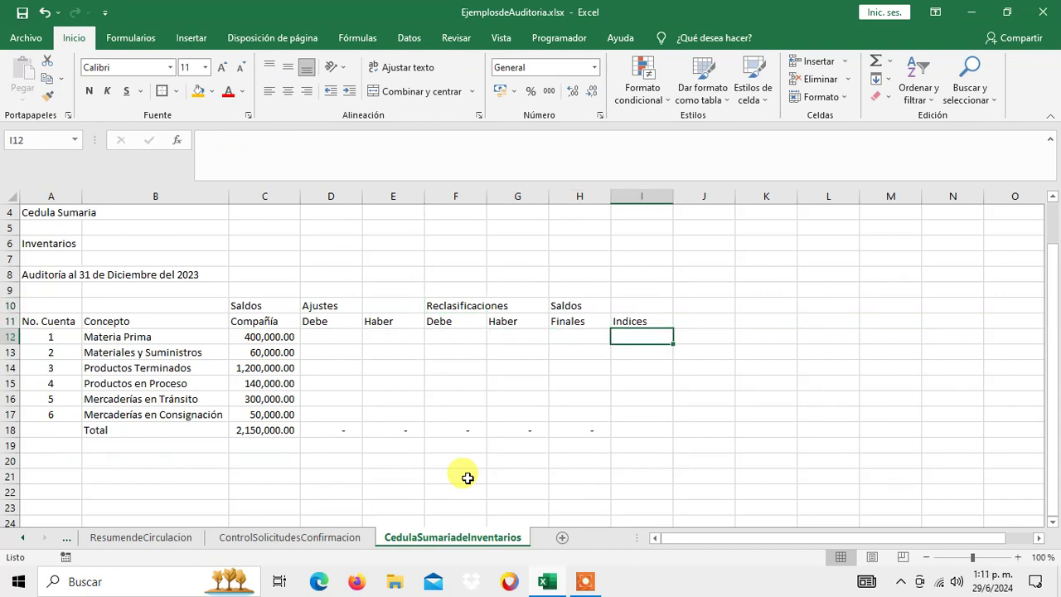
type("1")
key("Return")
type("2")
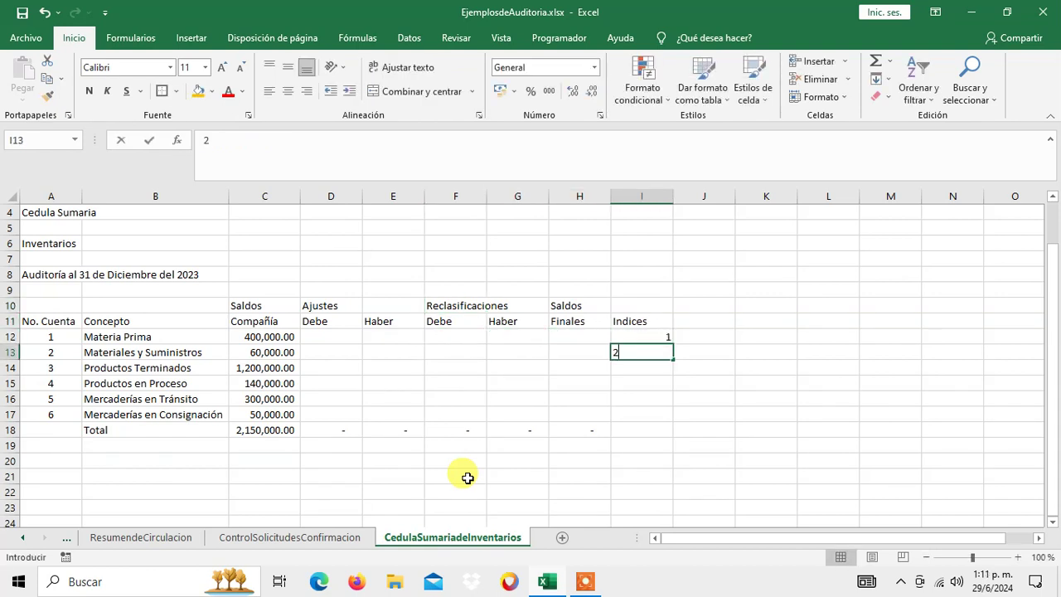
key("Return")
type("3")
key("Return")
type("4")
key("Return")
type("5")
key("Return")
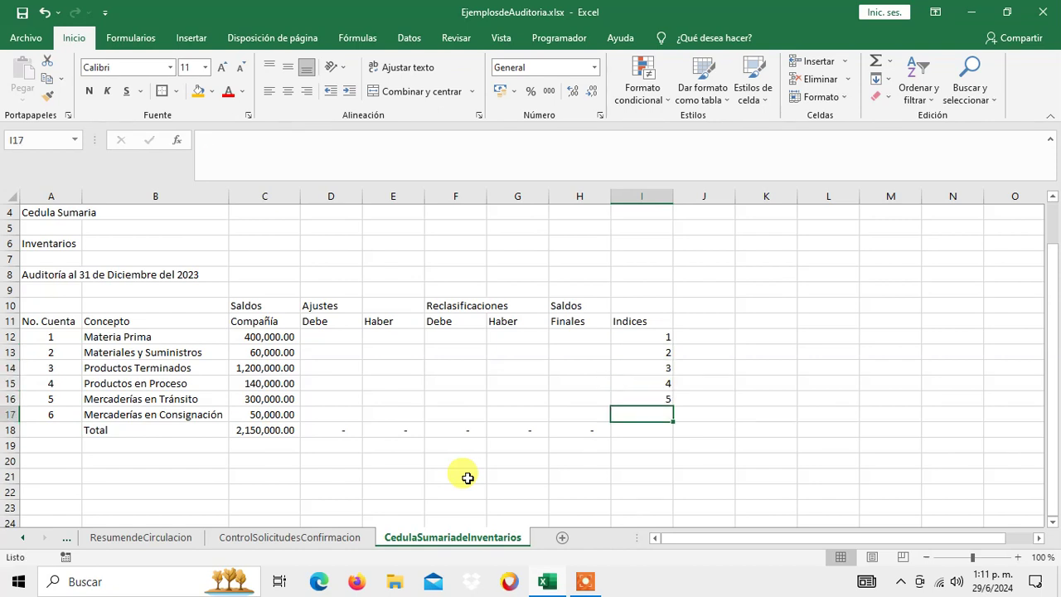
type("6")
key("Return")
Step: Center the index numbers in I12:I17 horizontally
key("Up")
key("Up")
key("Up")
key("Up")
key("Up")
key("Up")
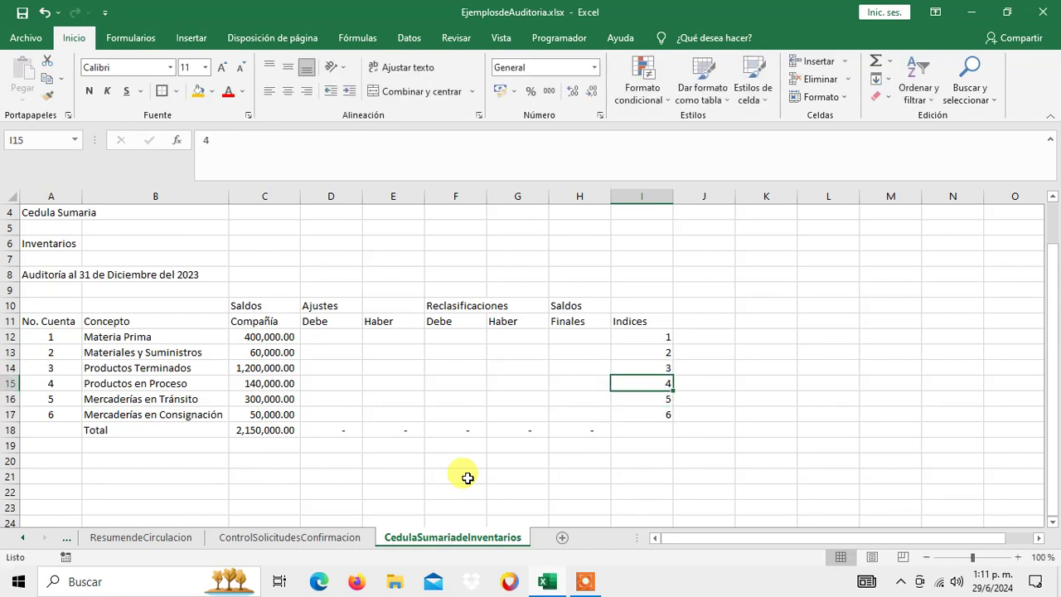
key("shift+Down")
key("shift+Down")
key("shift+Down")
key("shift+Down")
key("shift+Down")
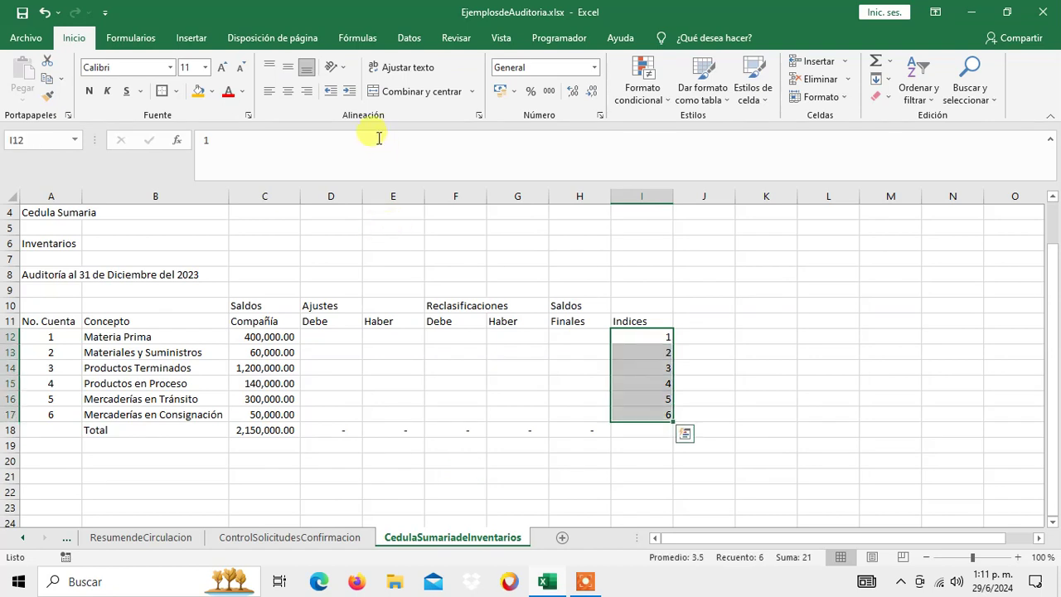
left_click(288, 91)
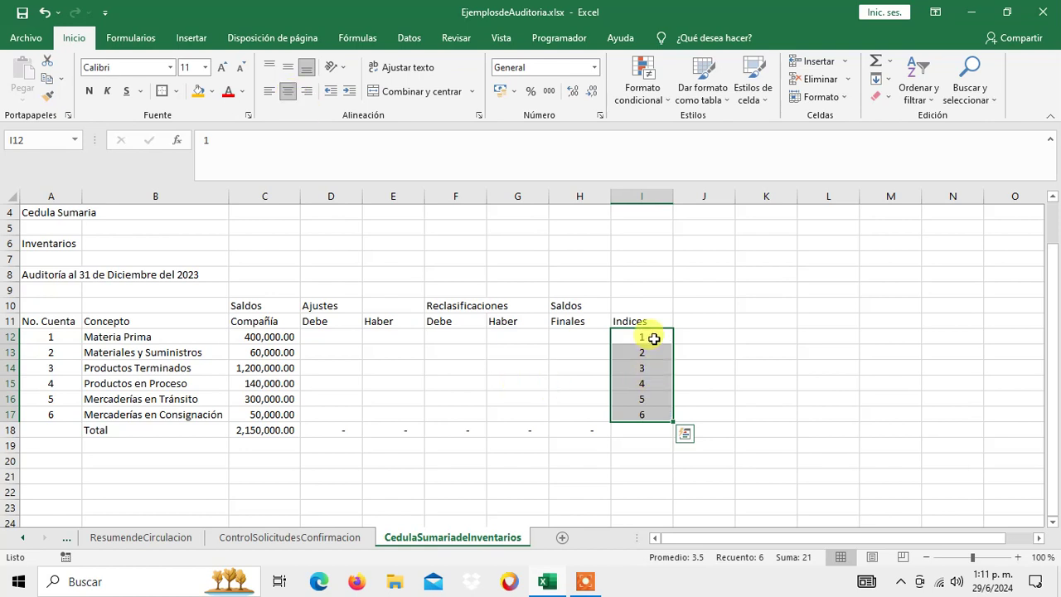
Step: Review the C mark in F3 alongside the concepts, company balances and index numbers of the schedule
scroll(640, 315, "up", 1)
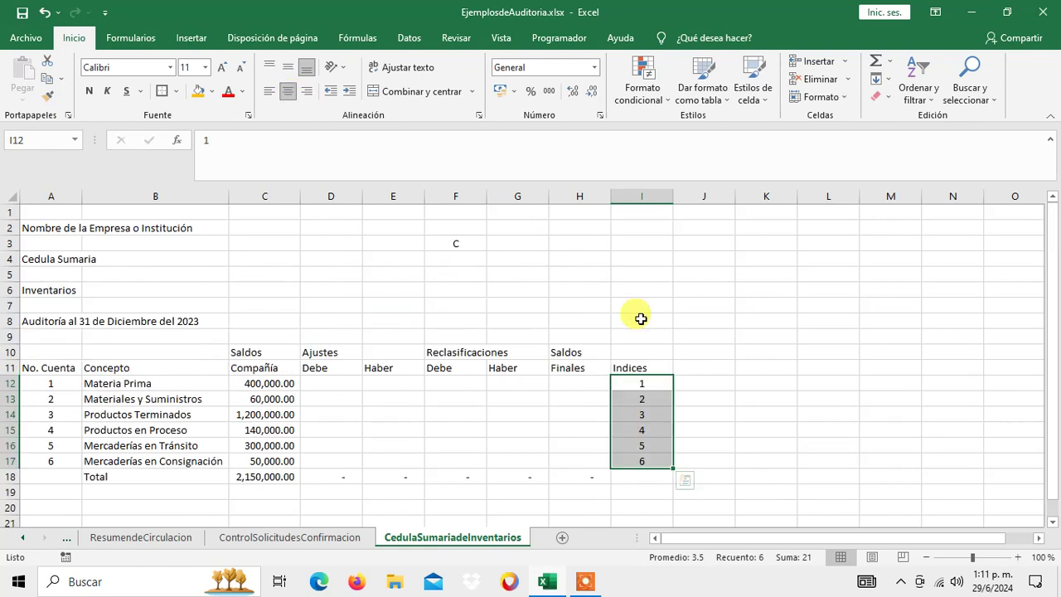
left_click(457, 241)
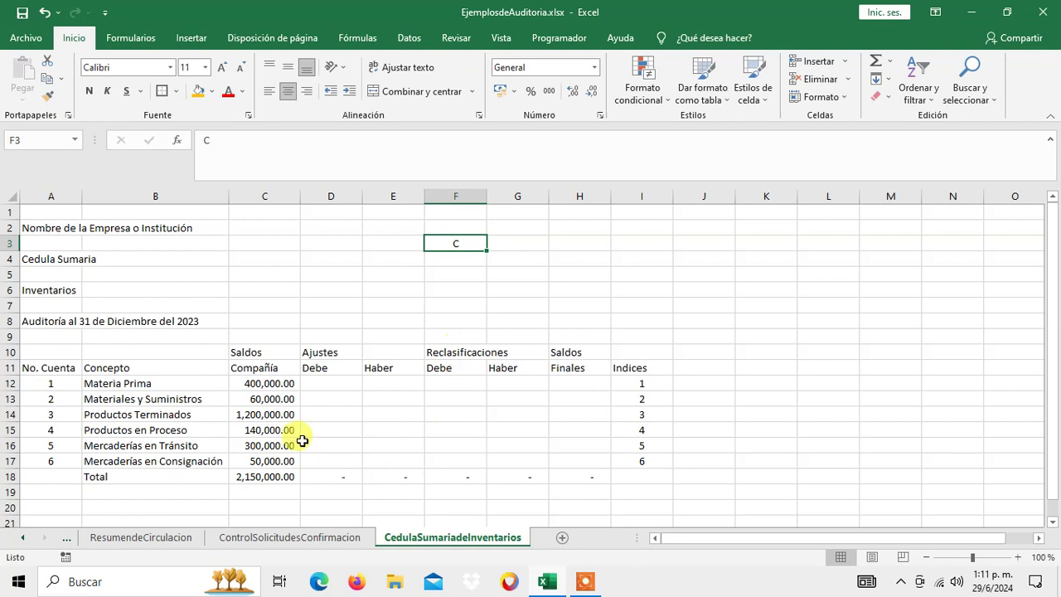
left_click(132, 385)
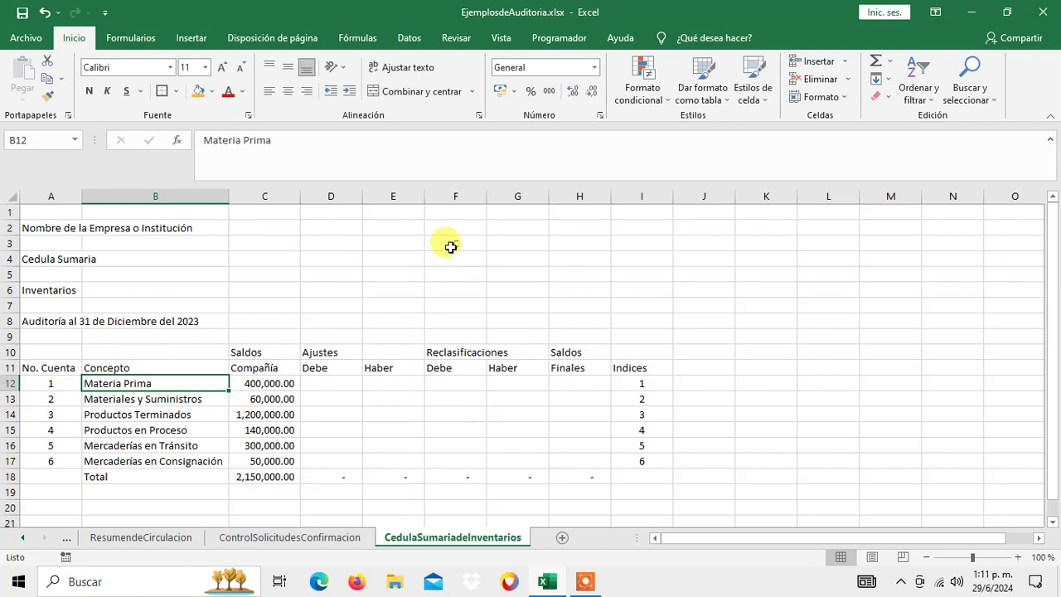
left_click(629, 386)
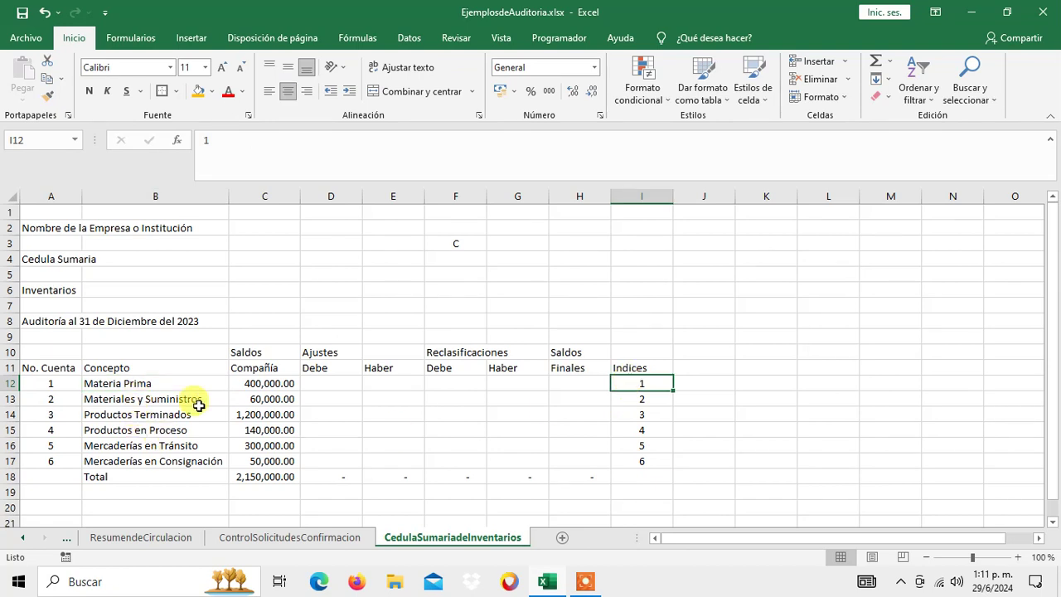
left_click(641, 403)
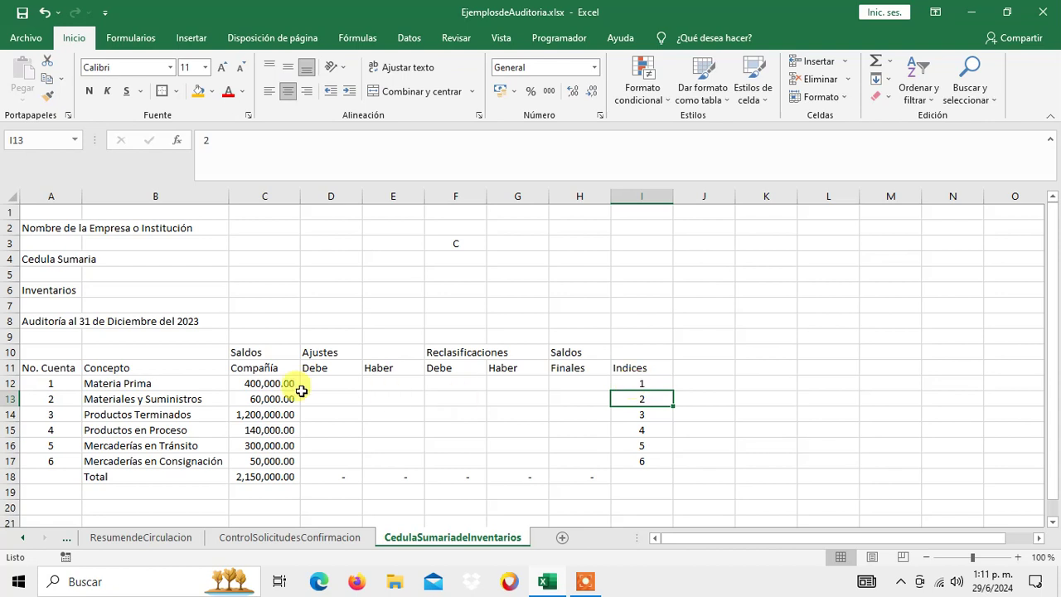
left_click(262, 384)
left_click(271, 425)
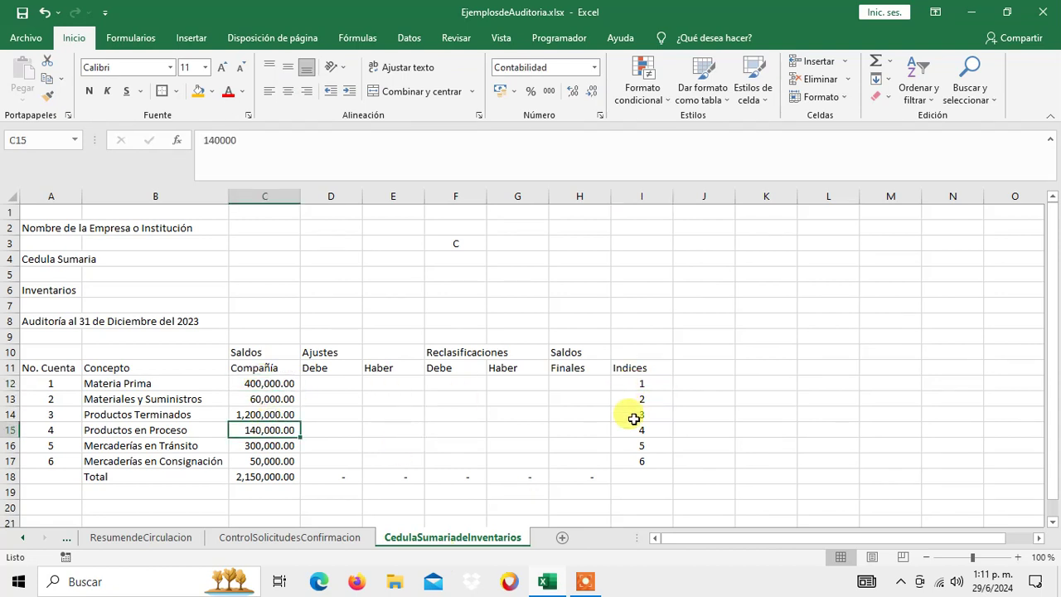
Step: Examine the inventory concepts one by one in the Concepto column, from Materia Prima to Mercaderías en Consignación
left_click(121, 384)
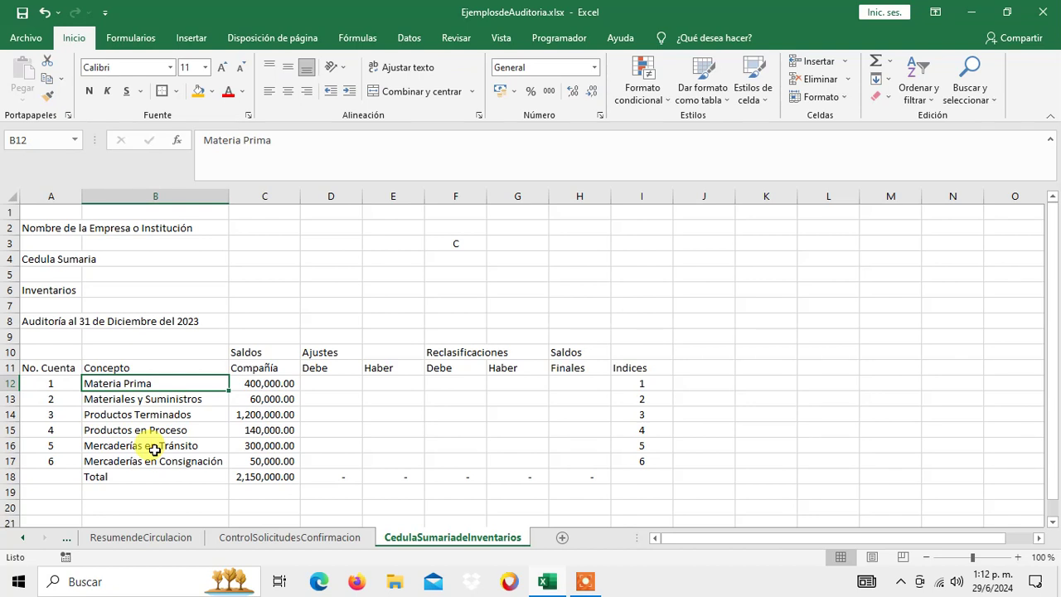
key("Down")
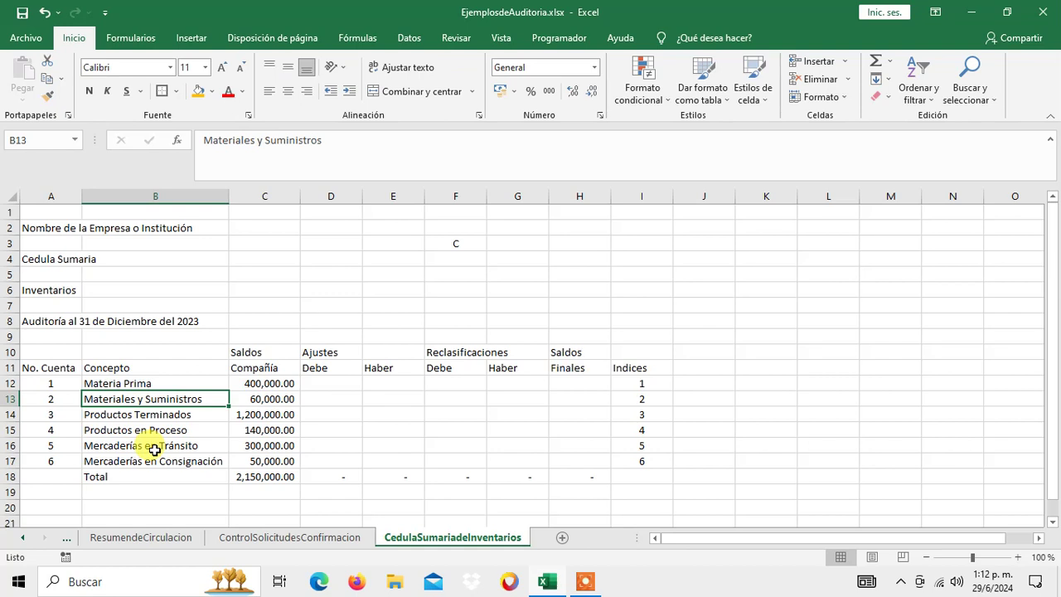
key("Down")
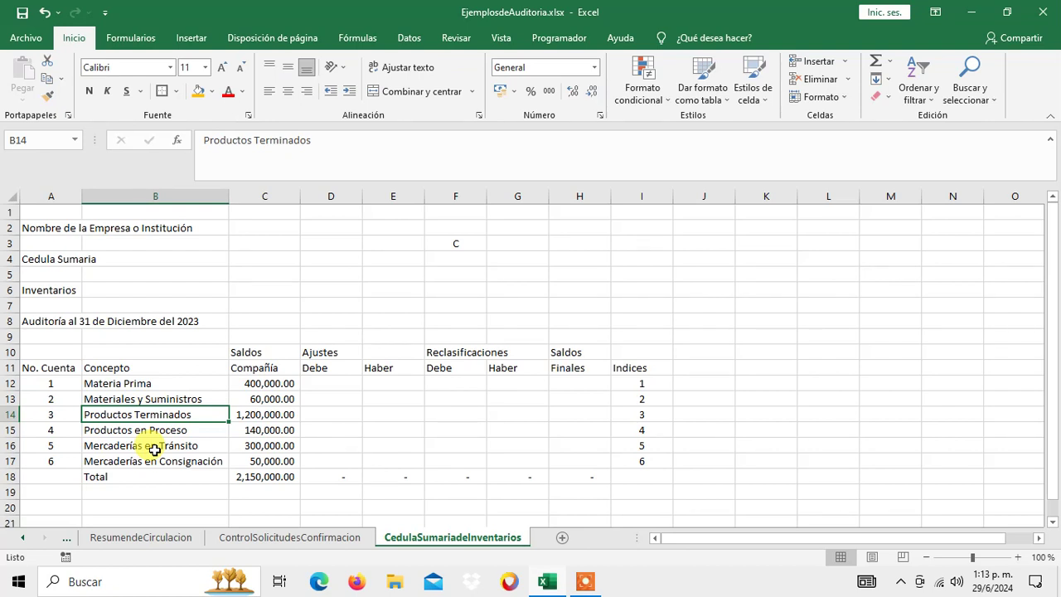
key("Down")
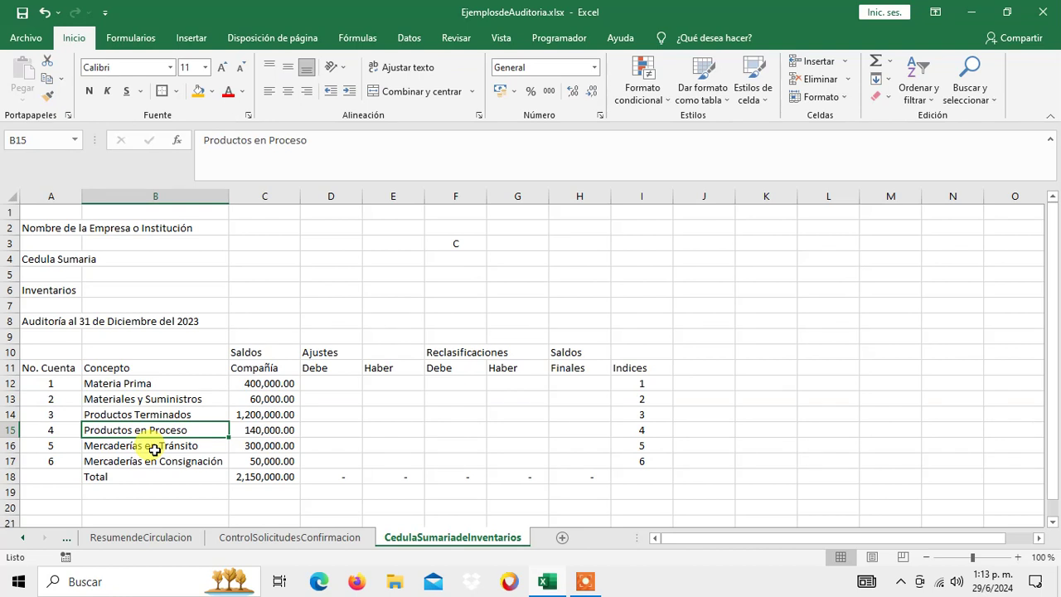
left_click(154, 449)
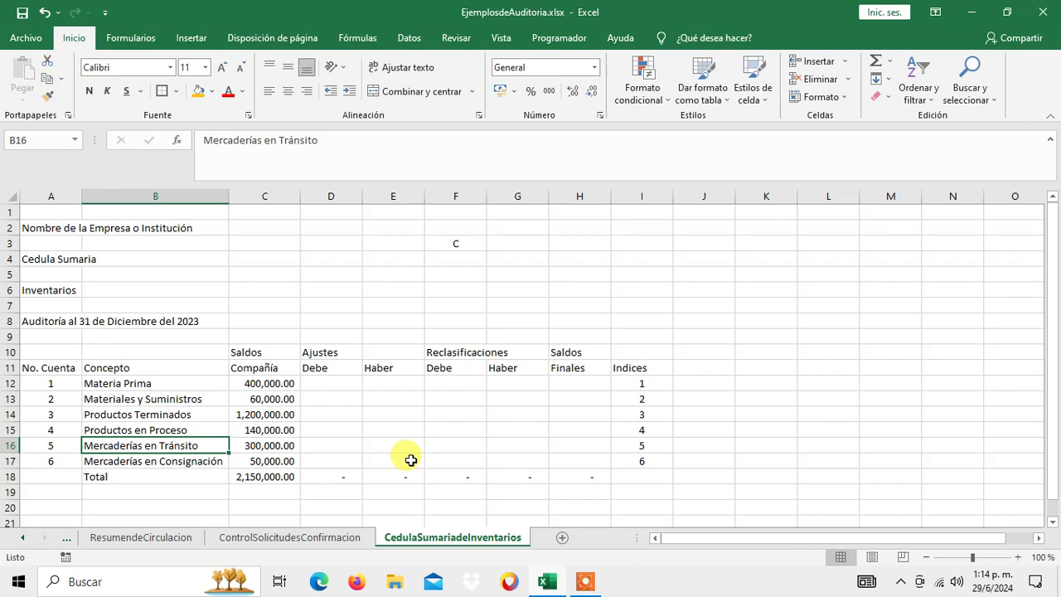
key("Up")
key("Up")
key("Up")
key("Up")
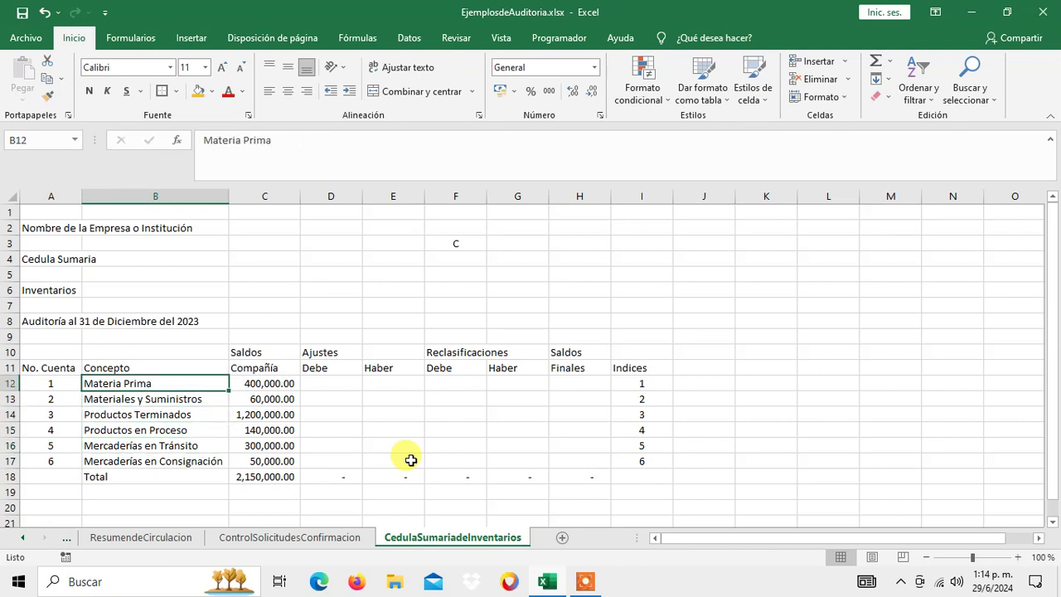
key("Down")
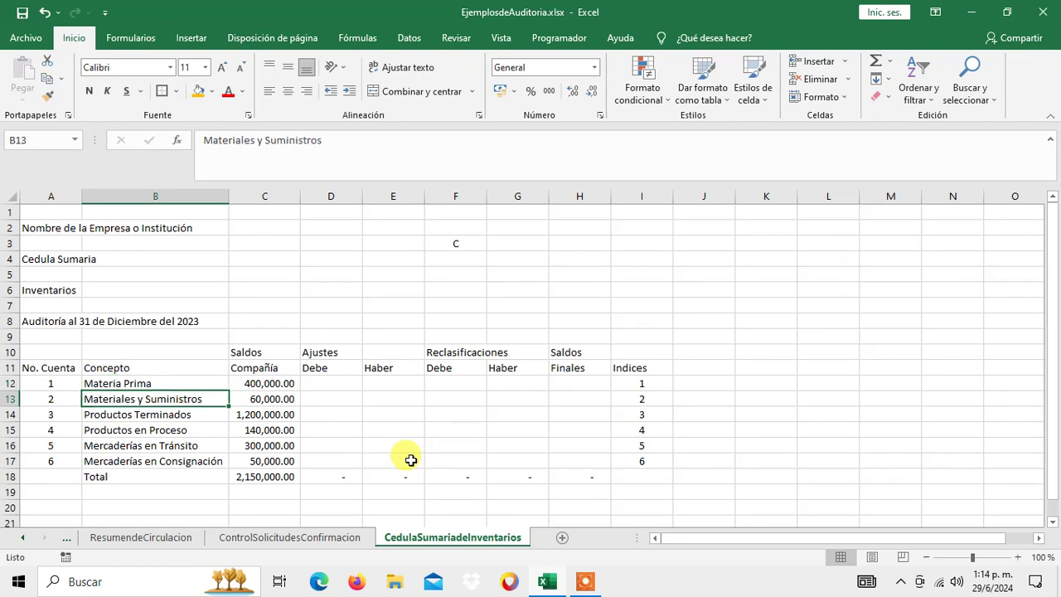
key("Down")
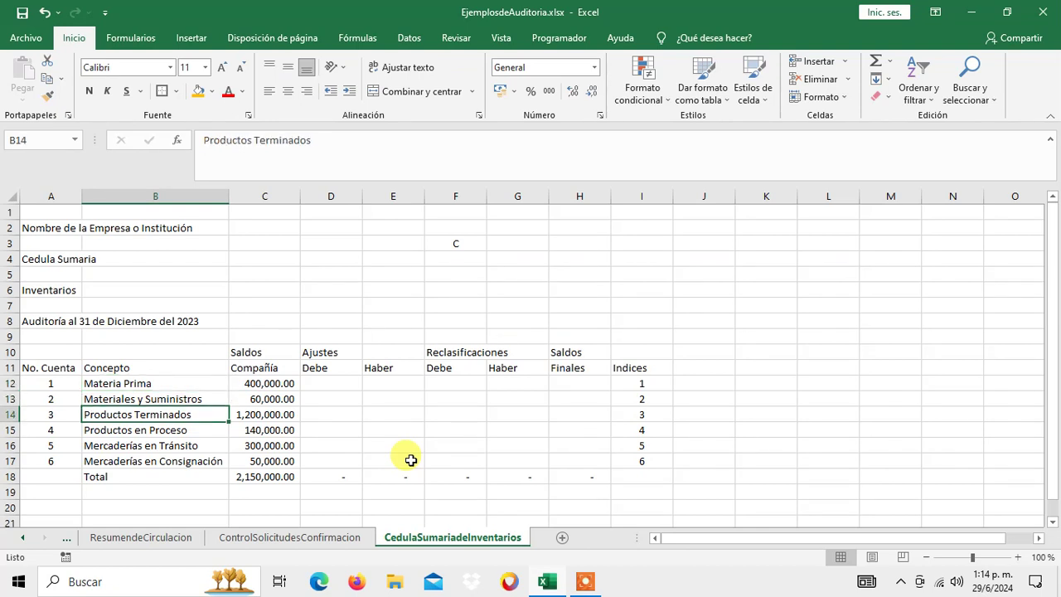
key("Down")
key("Down")
key("Down")
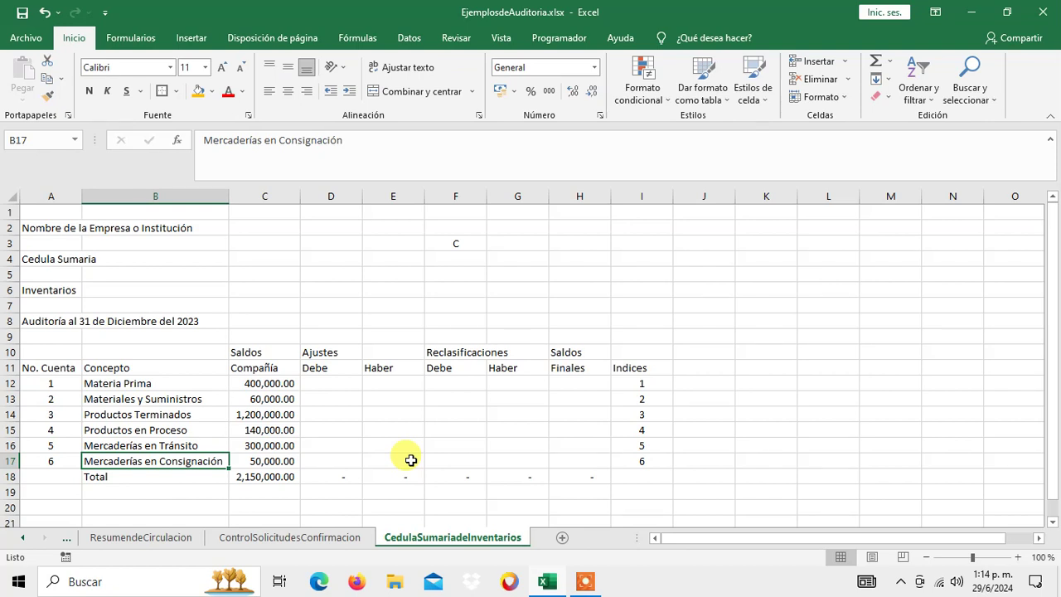
Step: Merge and center the Ajustes heading across D10:E10, above its Debe and Haber columns
key("Right")
key("Up")
key("Up")
key("Up")
key("Up")
key("Up")
key("Up")
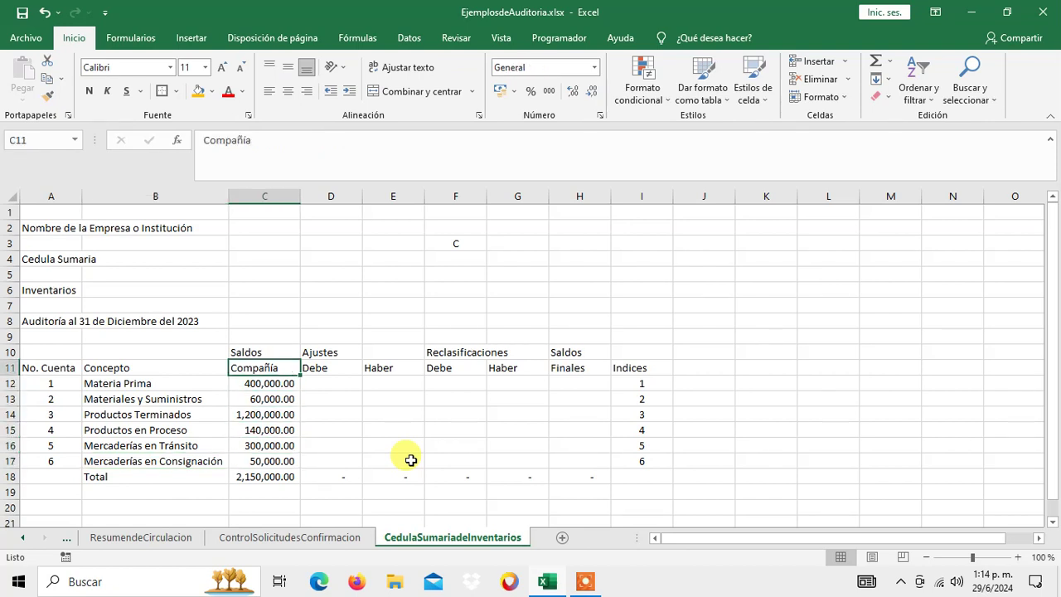
key("Right")
key("Up")
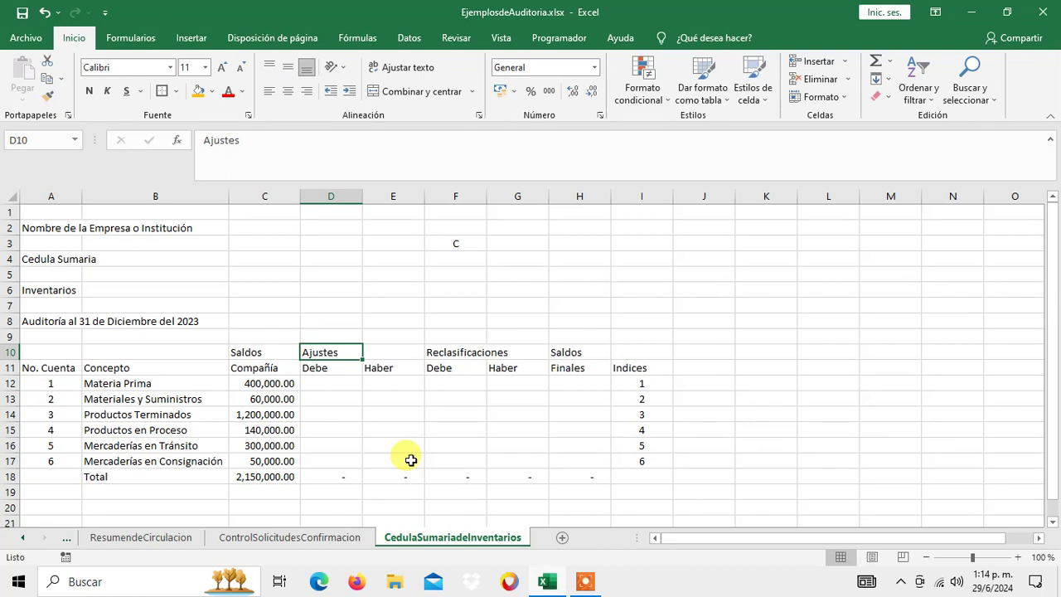
key("shift+Right")
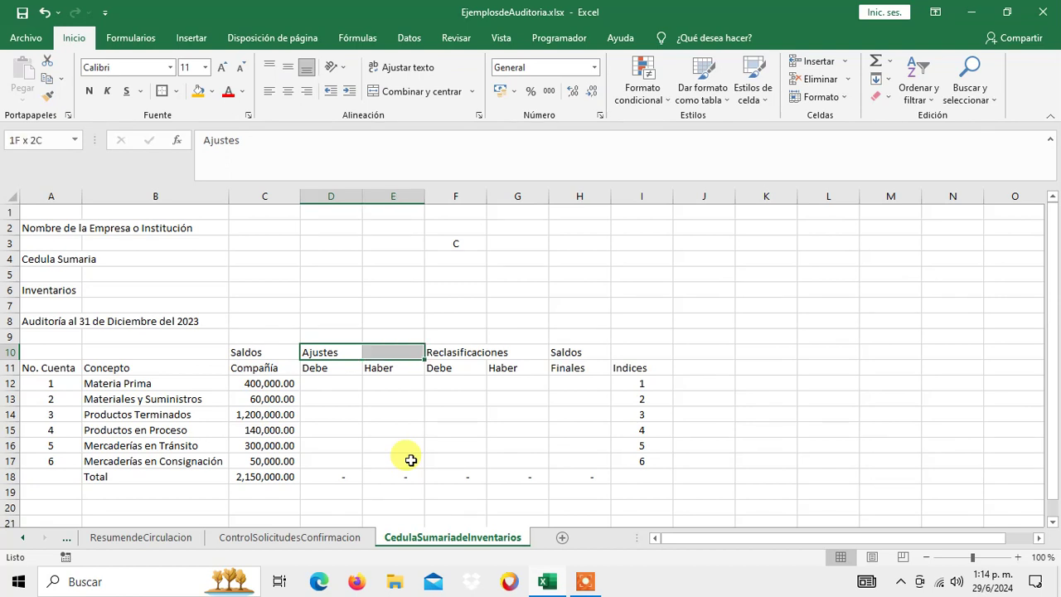
left_click(406, 93)
Step: Center the row 11 headings from Debe through Indices in D11:I11
left_click(311, 369)
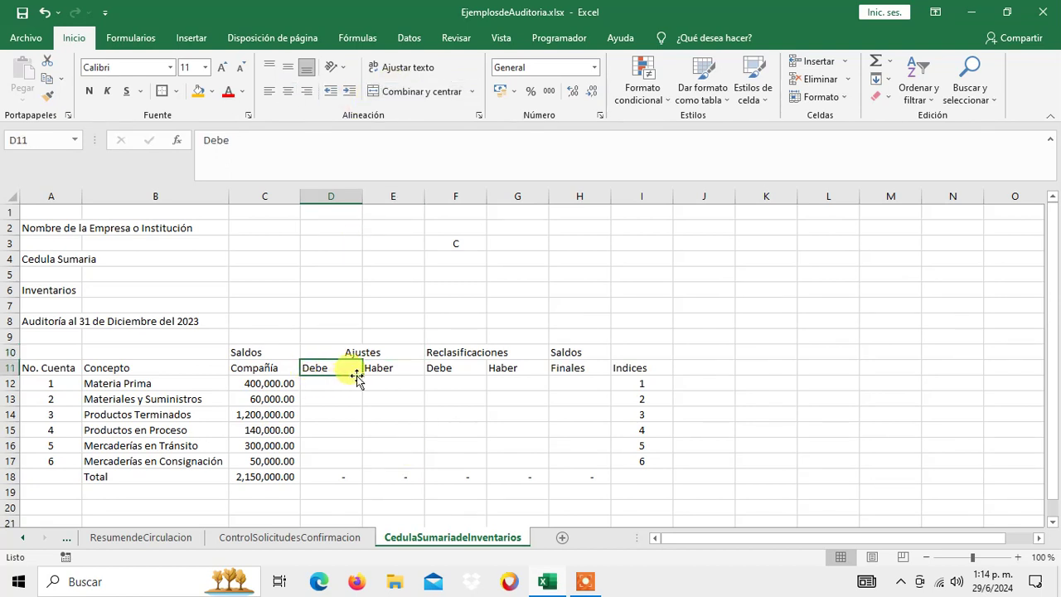
left_click(369, 371)
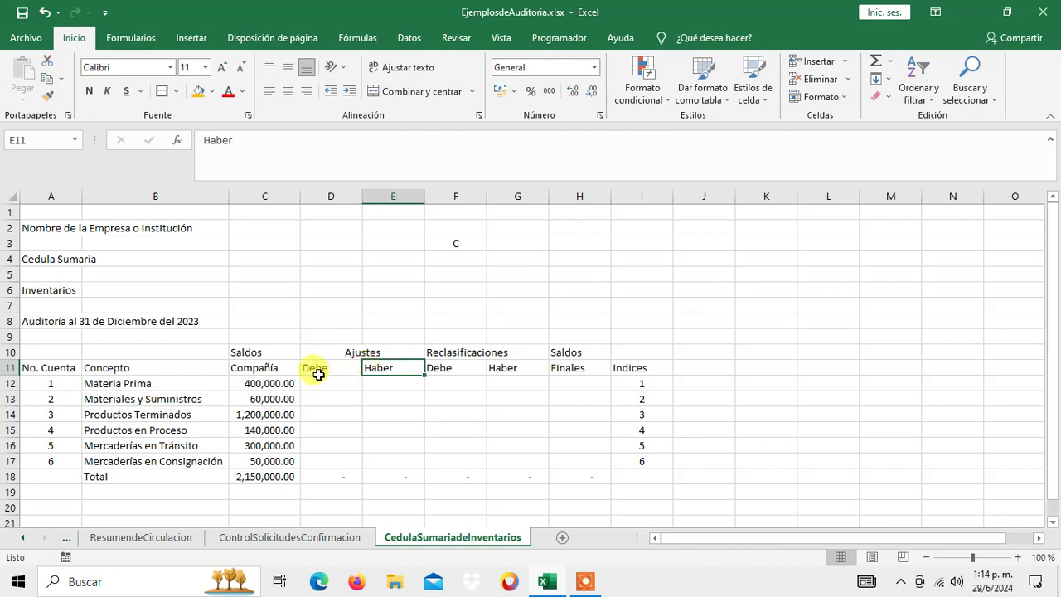
left_click(317, 375)
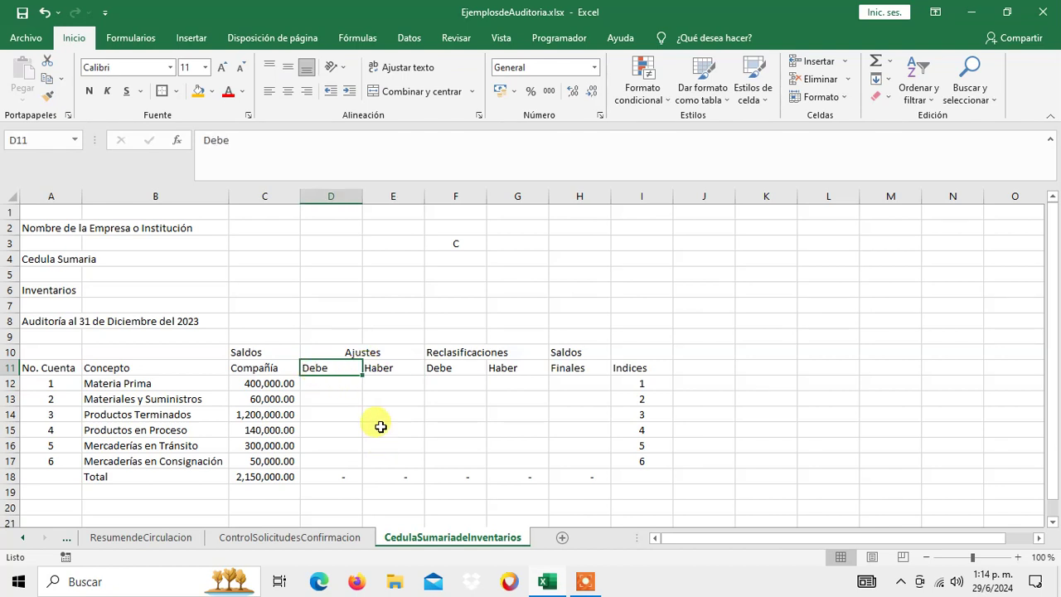
key("shift+Right")
key("shift+Right")
key("shift+Right")
key("shift+Right")
key("shift+Right")
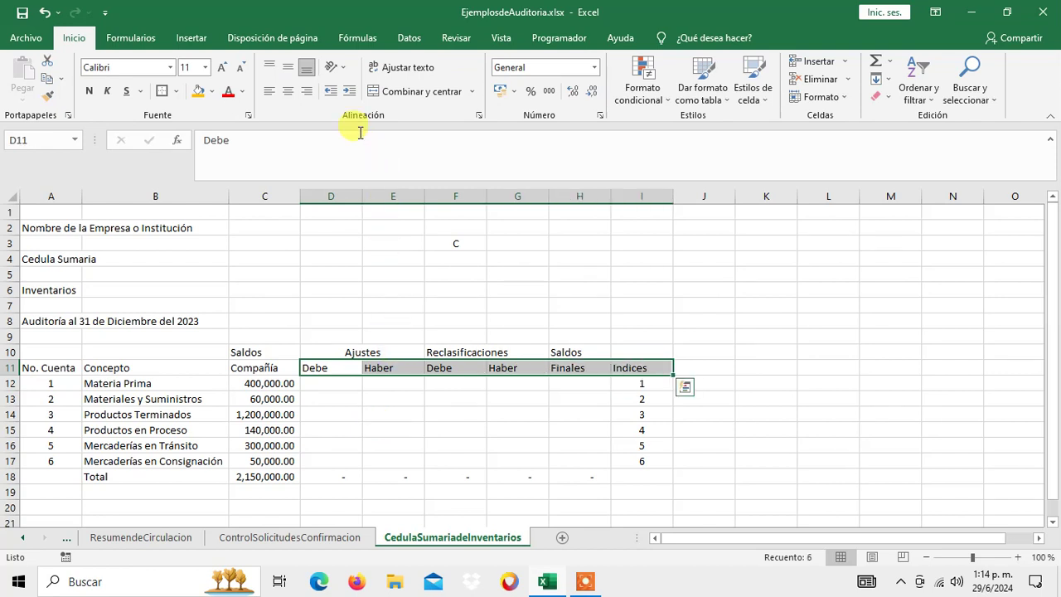
left_click(287, 92)
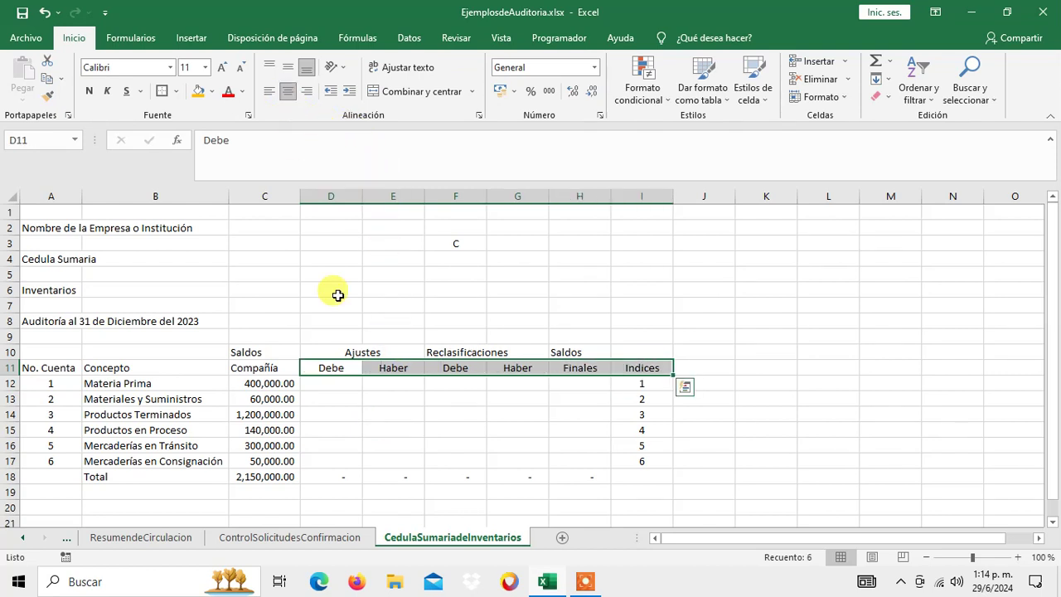
left_click(335, 387)
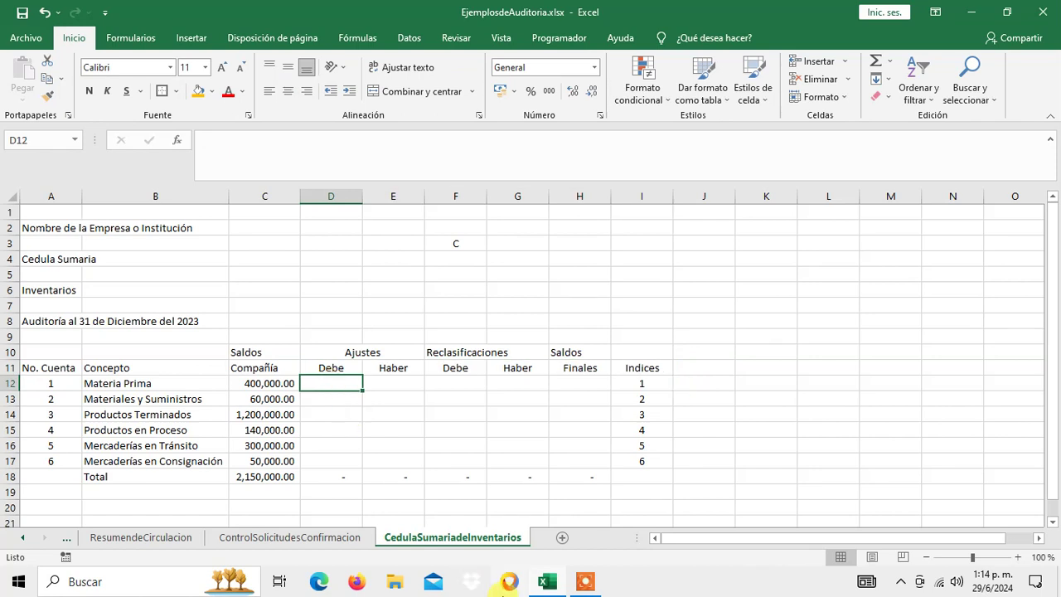
key("Right")
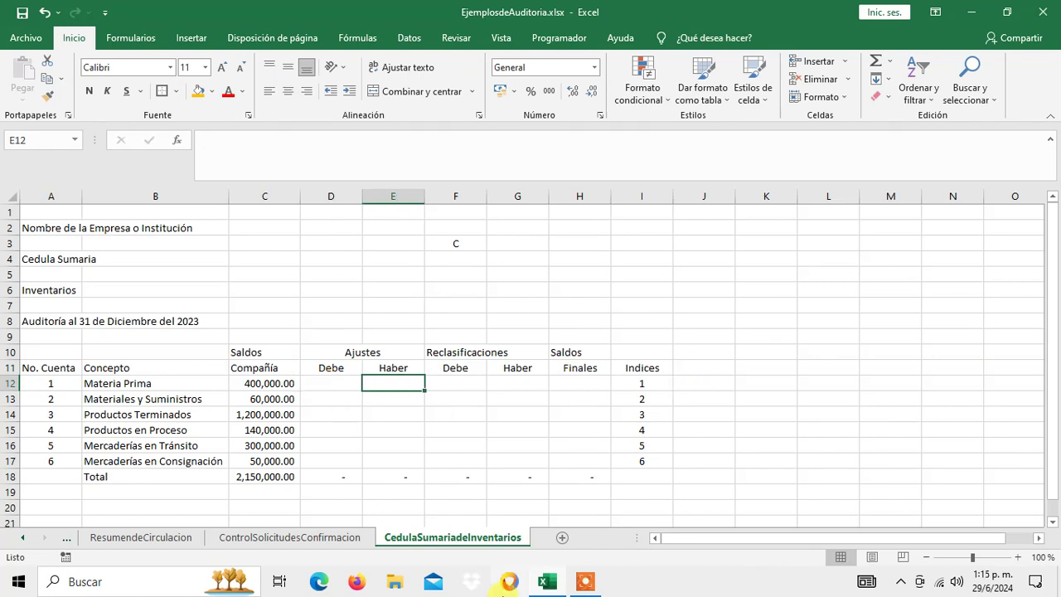
key("Left")
key("Right")
key("Down")
key("Left")
key("Up")
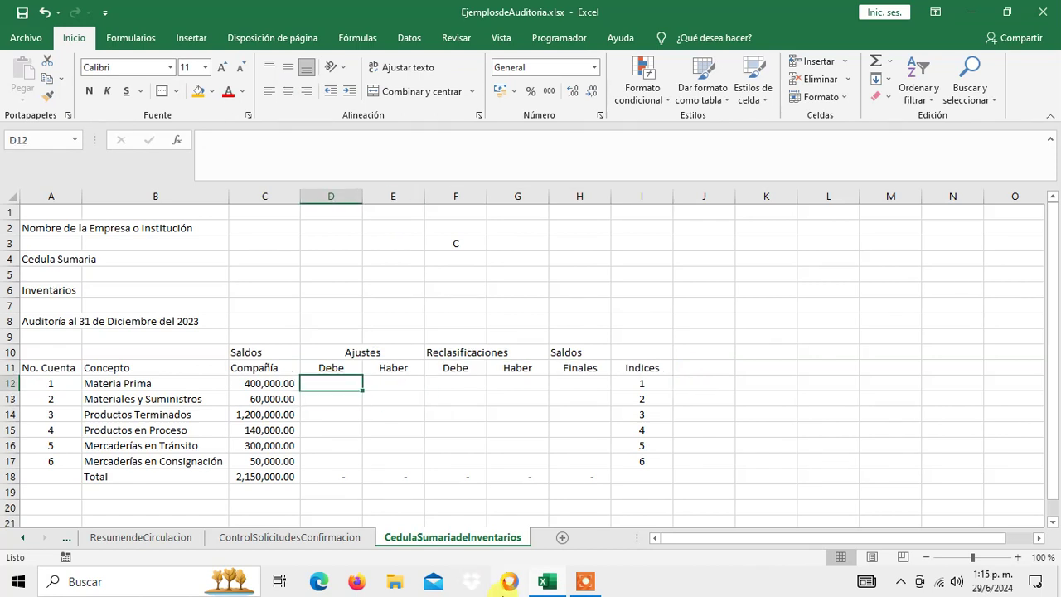
key("Down")
key("Down")
key("Up")
key("Up")
key("Right")
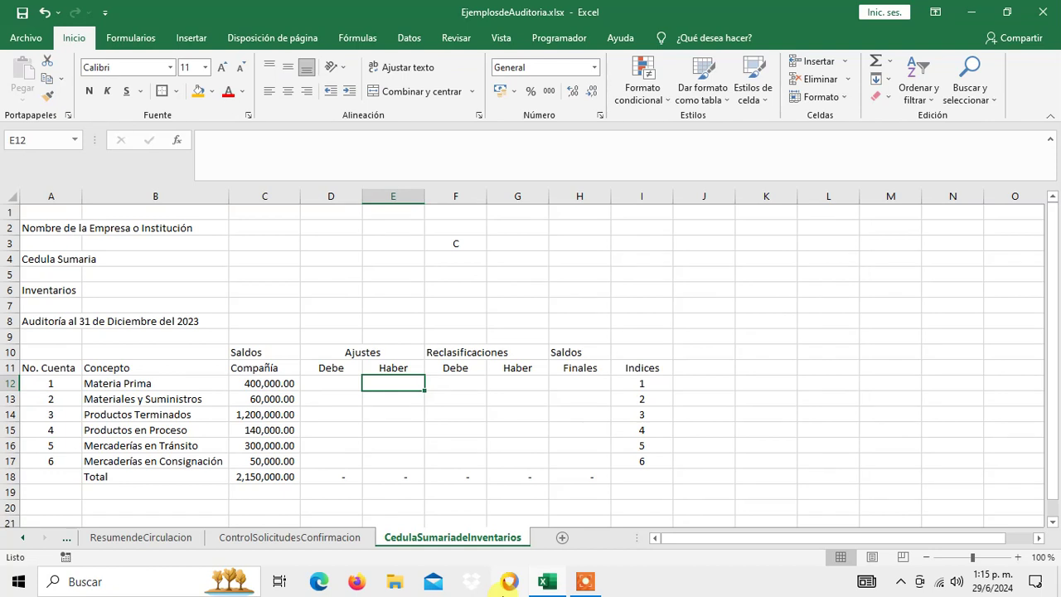
Step: Examine the Debe and Haber columns under Ajustes and Reclasificaciones in the Materia Prima row, through to Saldos Finales
key("Left")
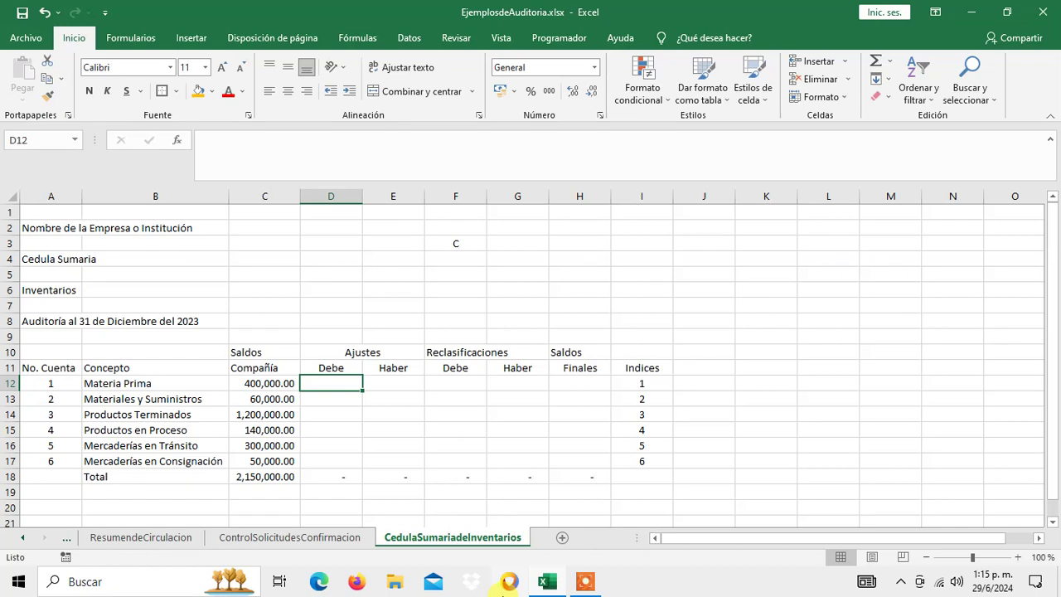
key("Right")
key("Right")
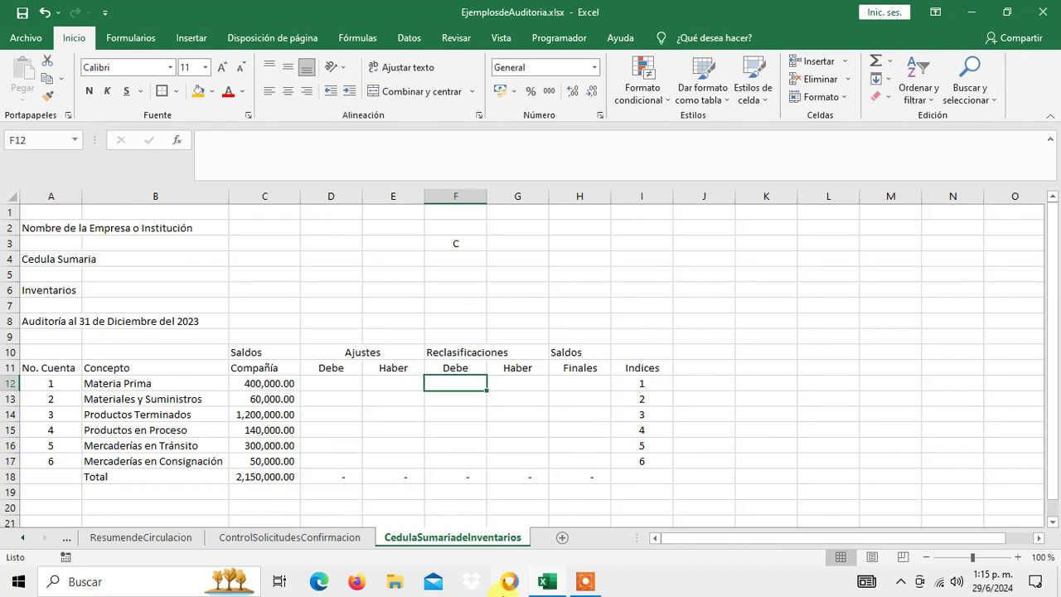
key("Right")
key("Left")
key("Right")
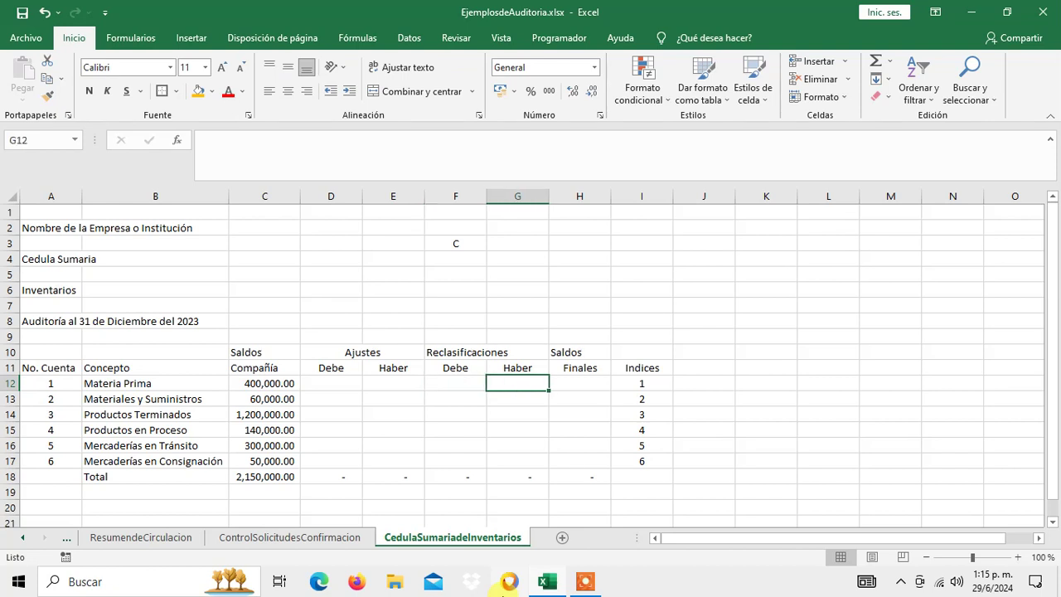
key("Left")
key("Right")
key("Left")
key("Right")
key("Left")
key("Right")
key("Right")
key("Down")
key("Up")
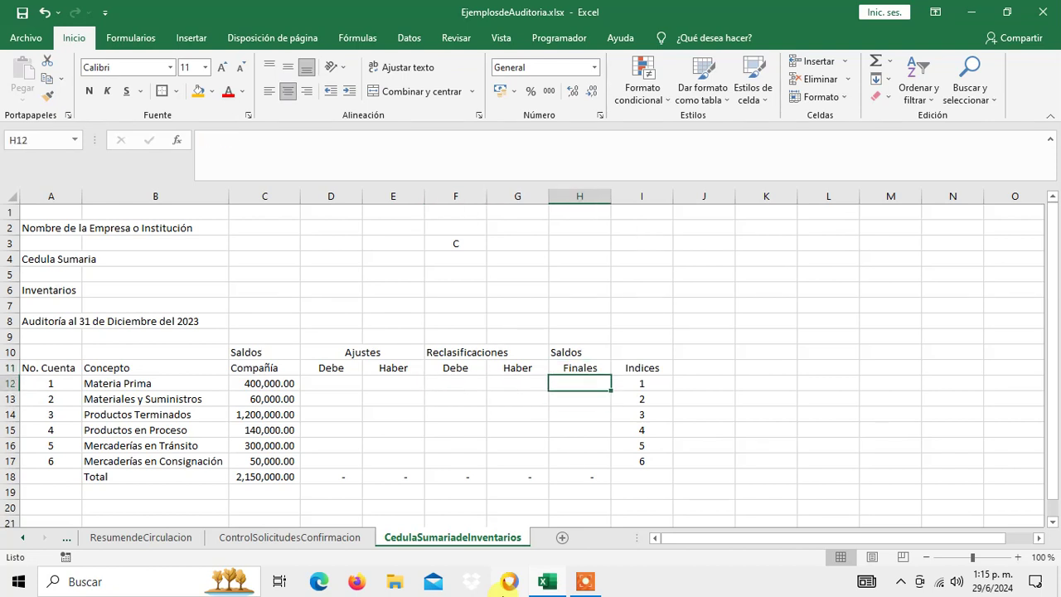
Step: Review the Saldos Finales column row by row for the inventory concepts and the total
key("Down")
key("Down")
key("Down")
key("Down")
key("Down")
key("Up")
key("Up")
key("Up")
key("Up")
key("Up")
key("Down")
key("Down")
key("Down")
key("Down")
key("Down")
key("Down")
key("Up")
key("Up")
key("Up")
key("Up")
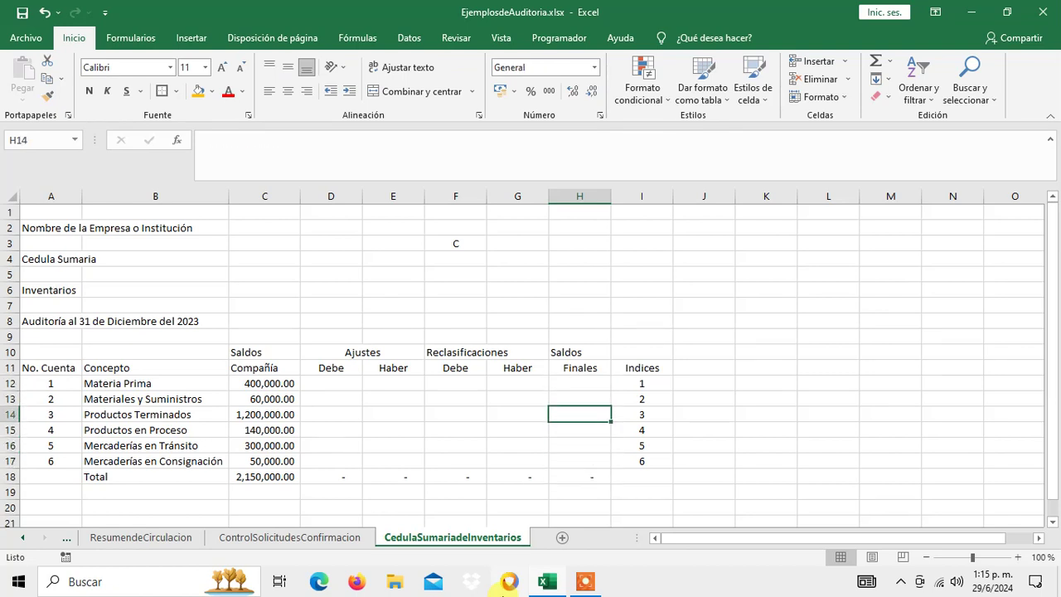
key("Up")
key("Up")
Step: Center the Saldos Compañía heading in C10:C11
key("Left")
key("Left")
key("Left")
key("Left")
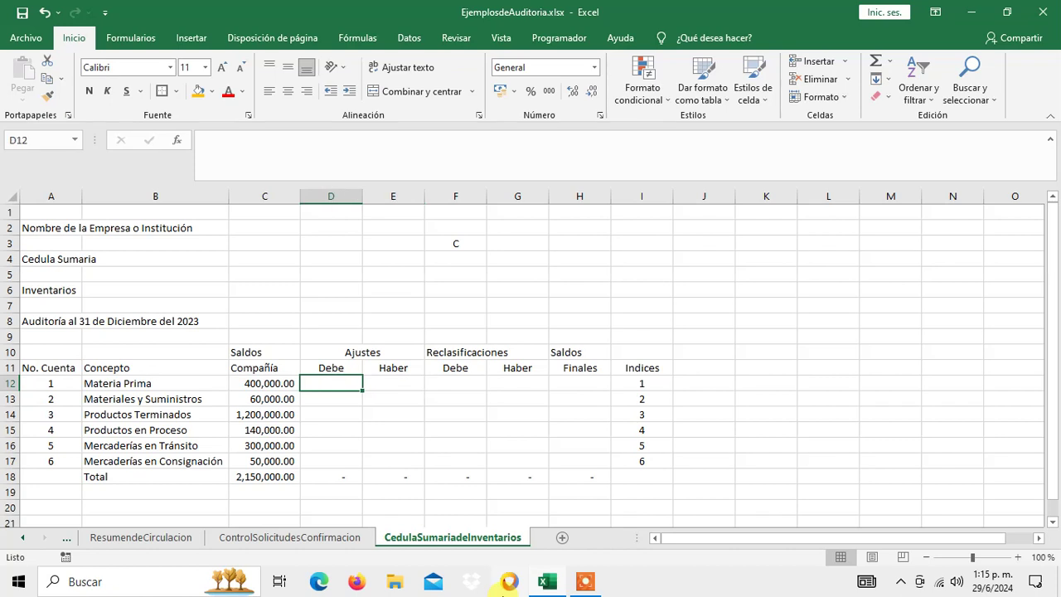
key("Right")
key("Left")
key("Up")
key("Up")
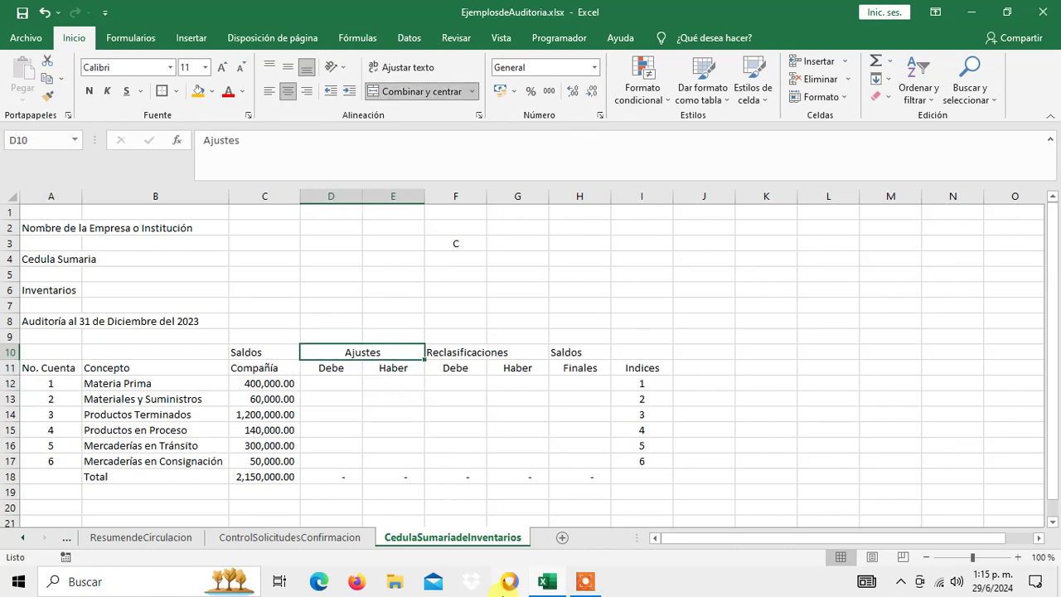
key("Left")
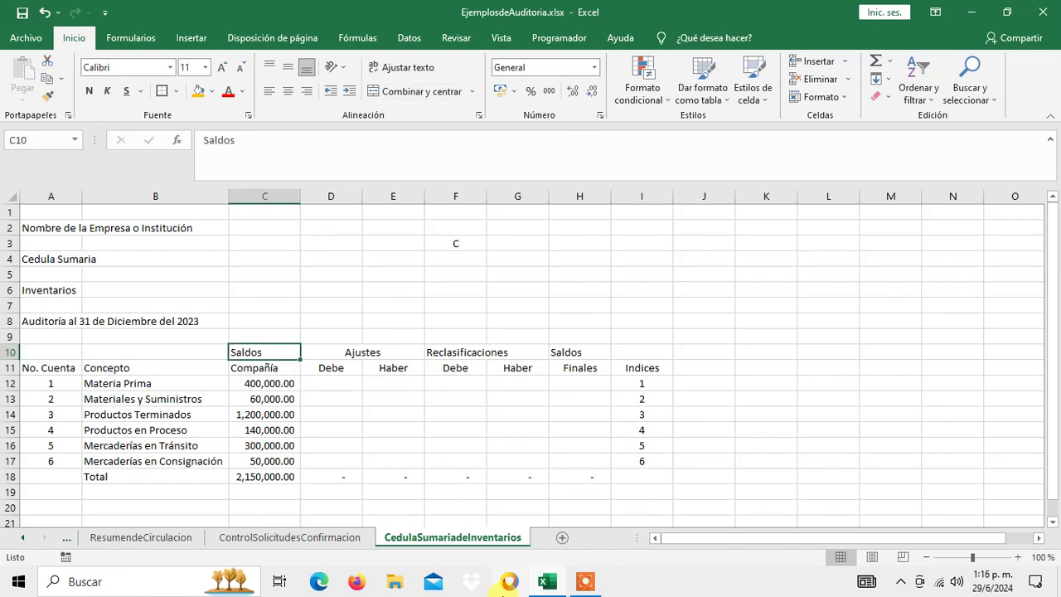
key("Down")
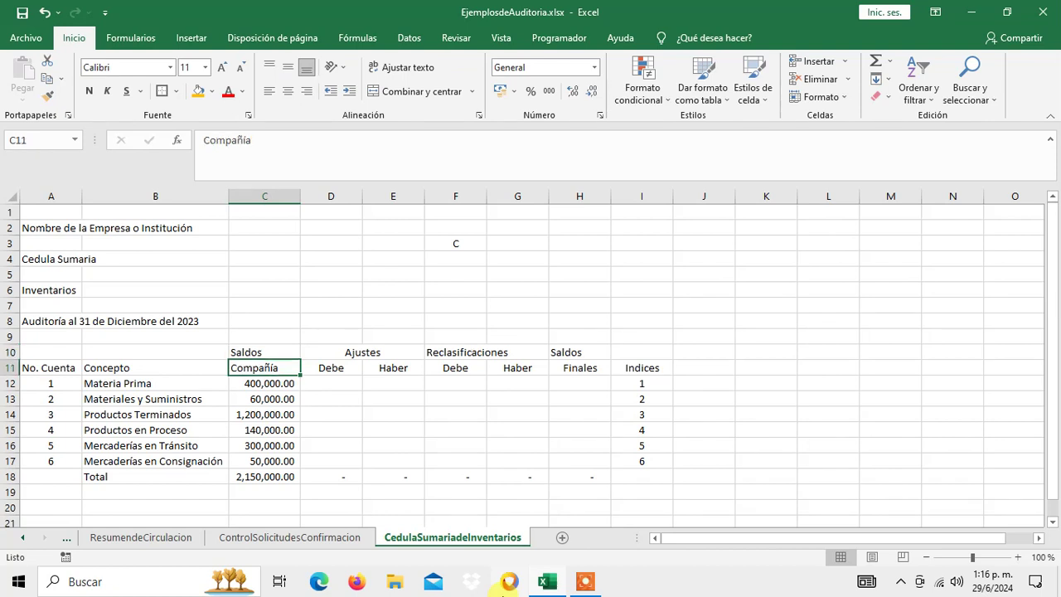
key("Up")
key("shift+Down")
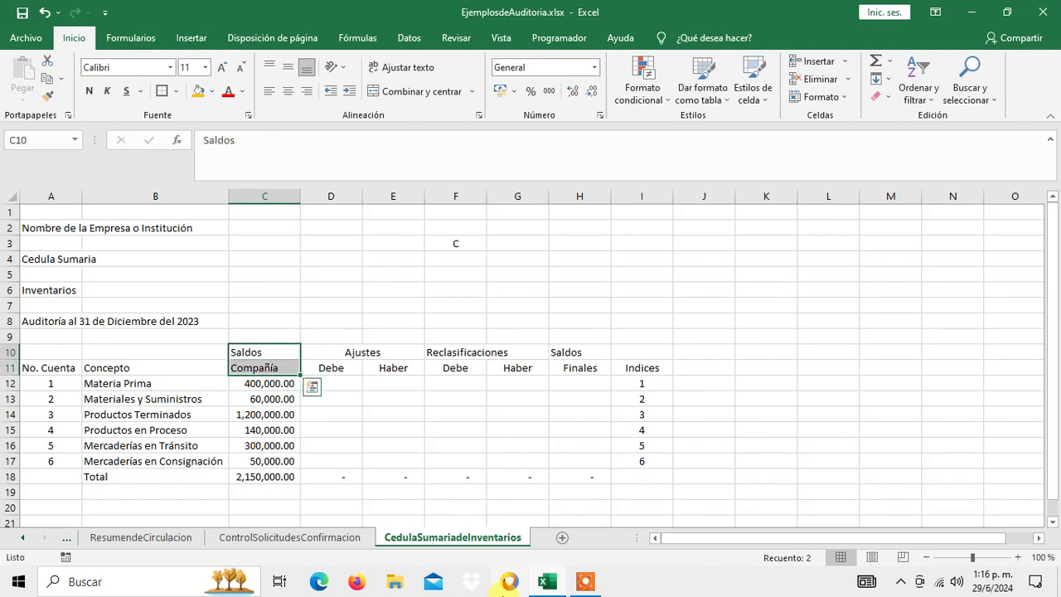
left_click(287, 91)
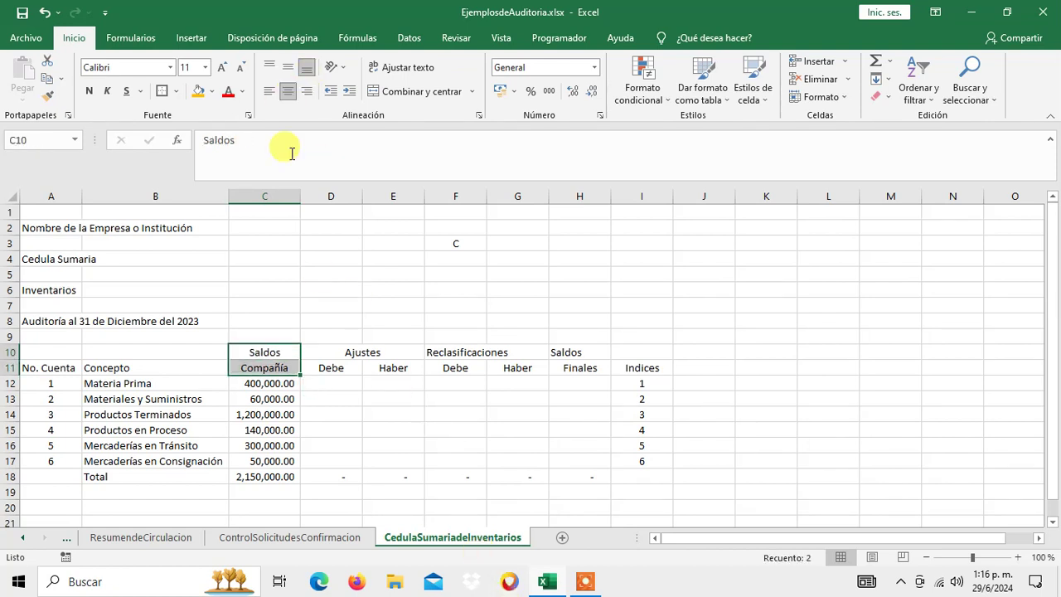
Step: Merge and center the Reclasificaciones heading across F10:G10, and center the Saldos heading in H10
left_click_drag(446, 353, 497, 352)
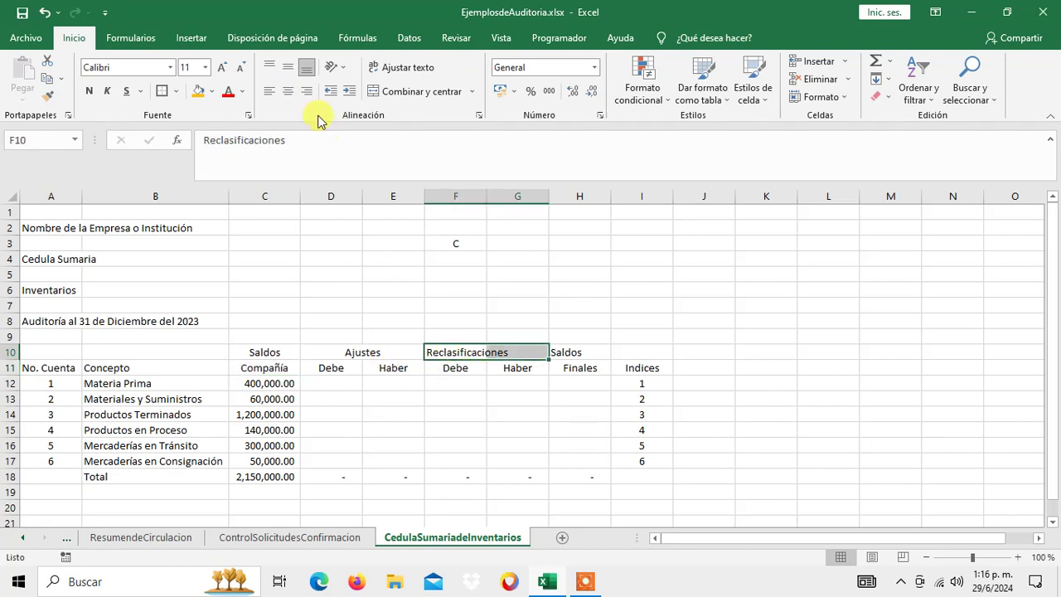
left_click(288, 91)
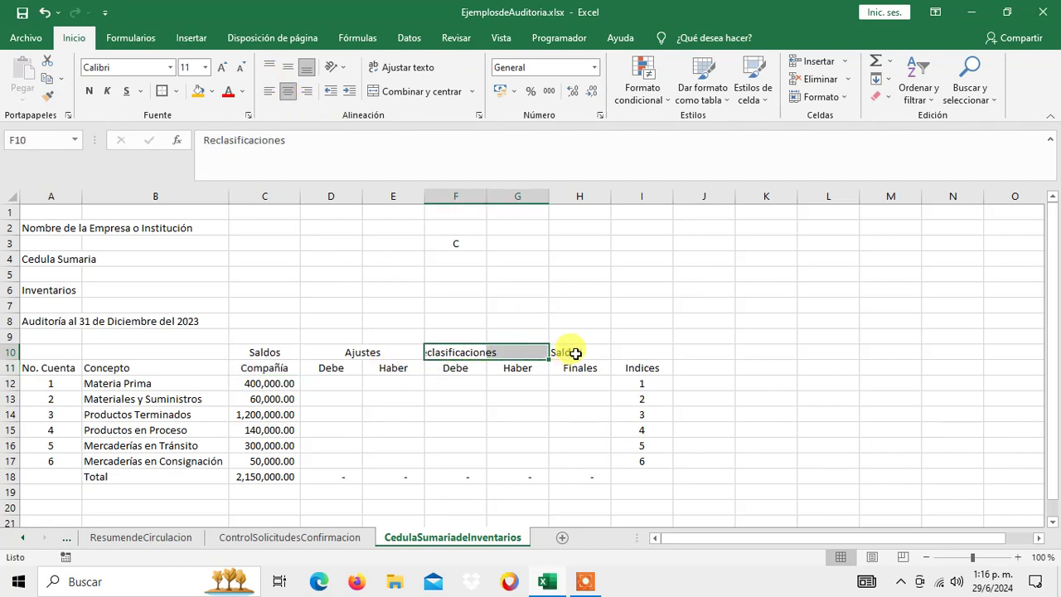
left_click(397, 92)
left_click(390, 350)
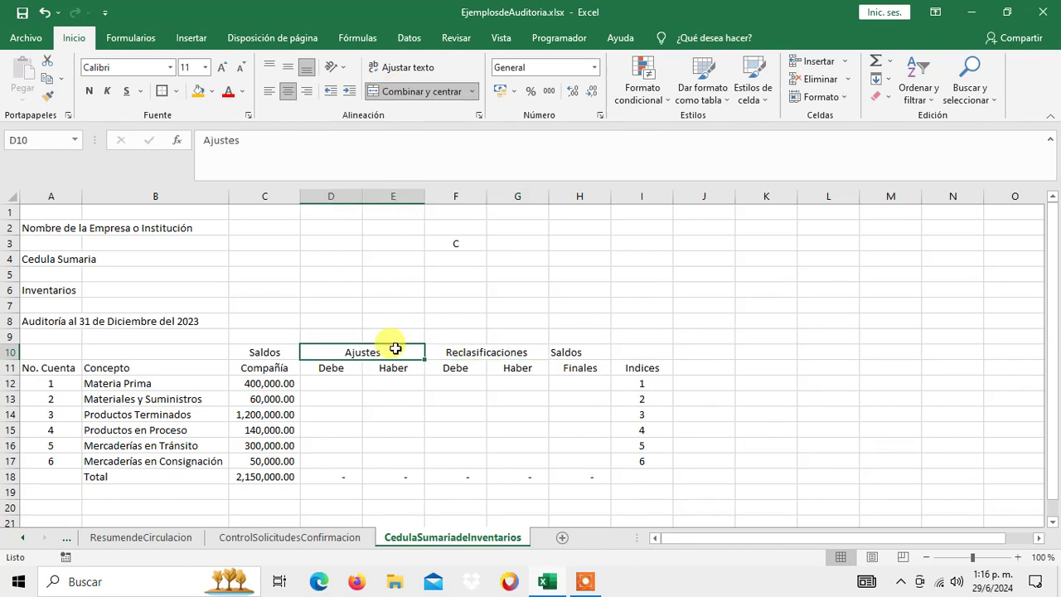
left_click(578, 353)
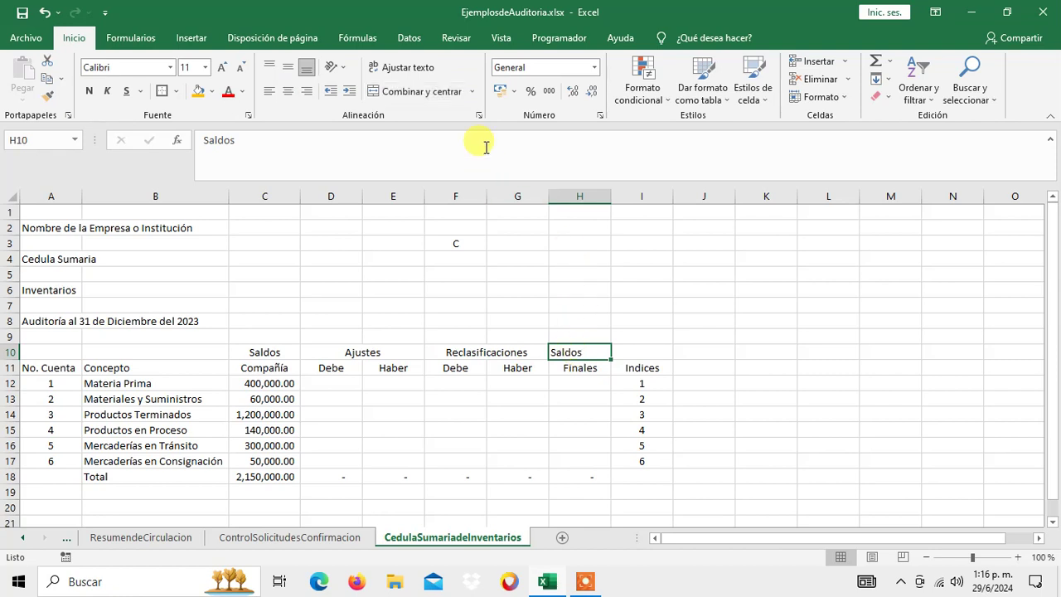
left_click(294, 93)
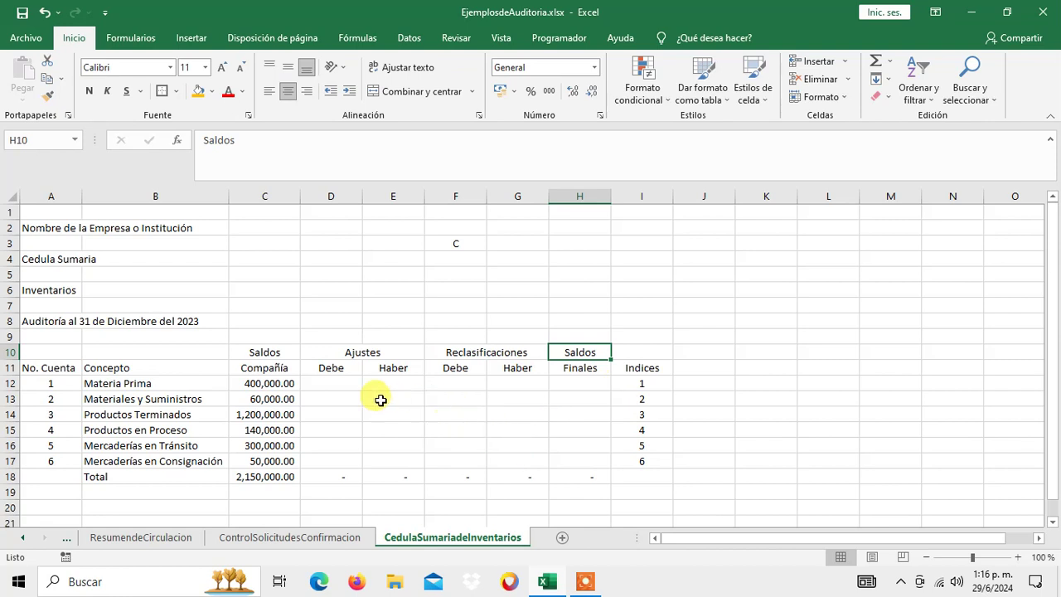
Step: Enter the adjustments 10000 in Debe for Materia Prima (D12) and 5000 in Haber for Materiales y Suministros (E13)
left_click(340, 386)
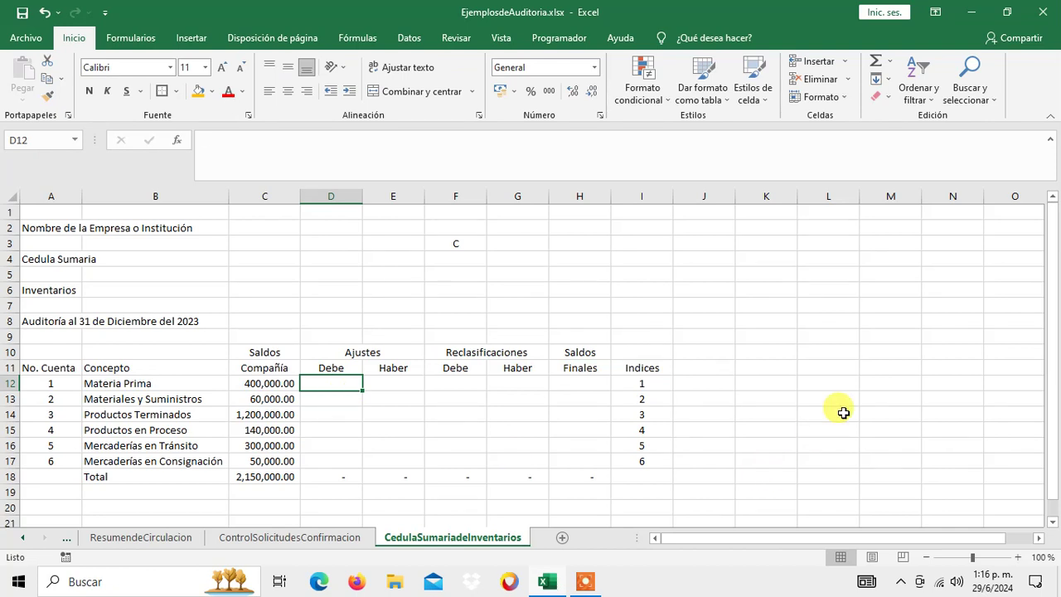
type("10000")
key("Return")
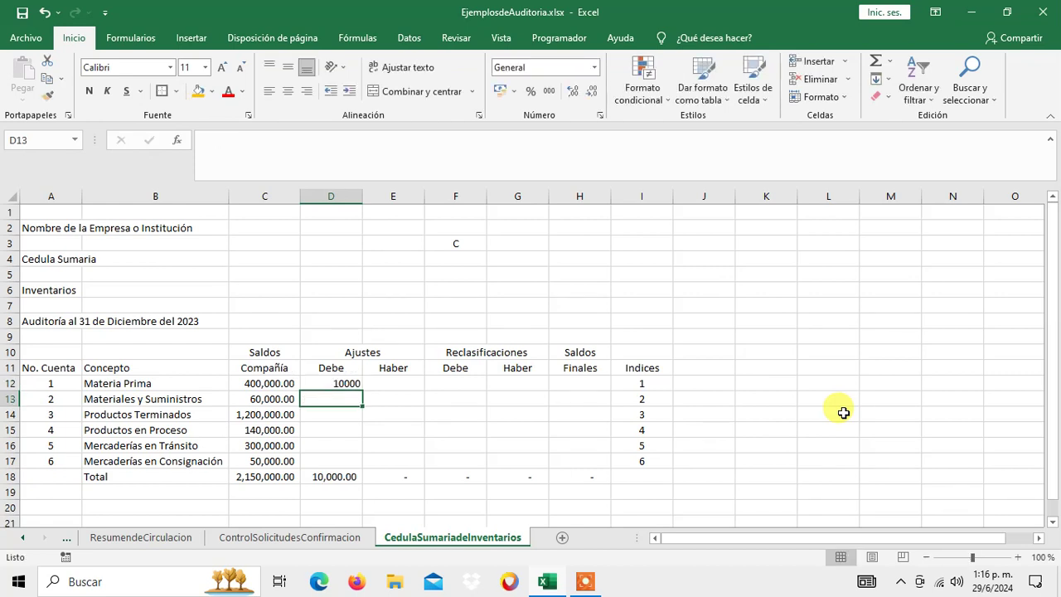
key("Right")
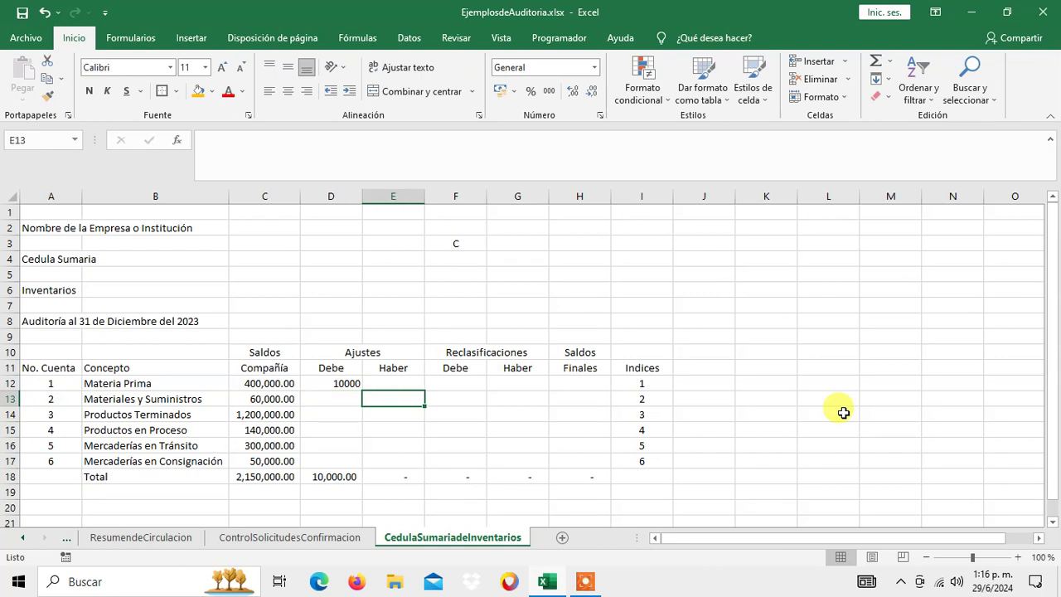
type("5000")
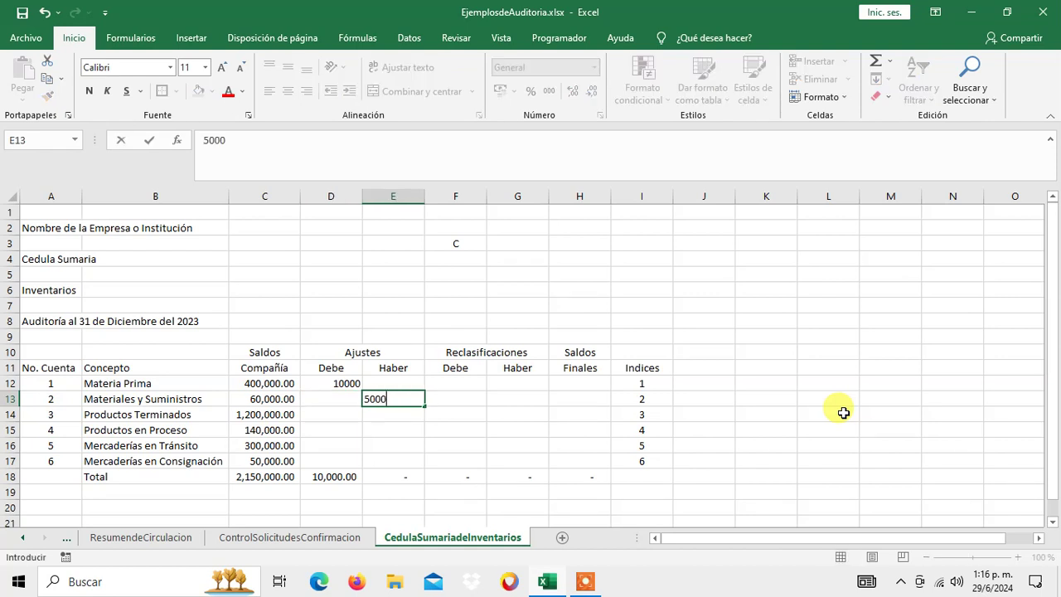
key("Return")
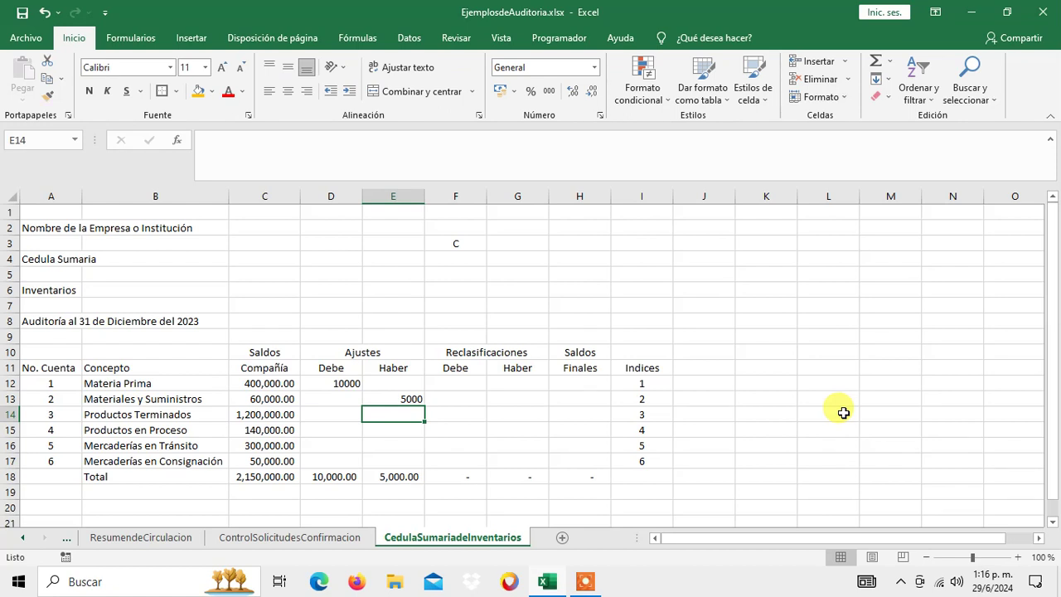
Step: Enter an adjustment of 5000 in Haber for Productos en Proceso (E15)
key("Left")
key("Left")
key("Left")
key("Down")
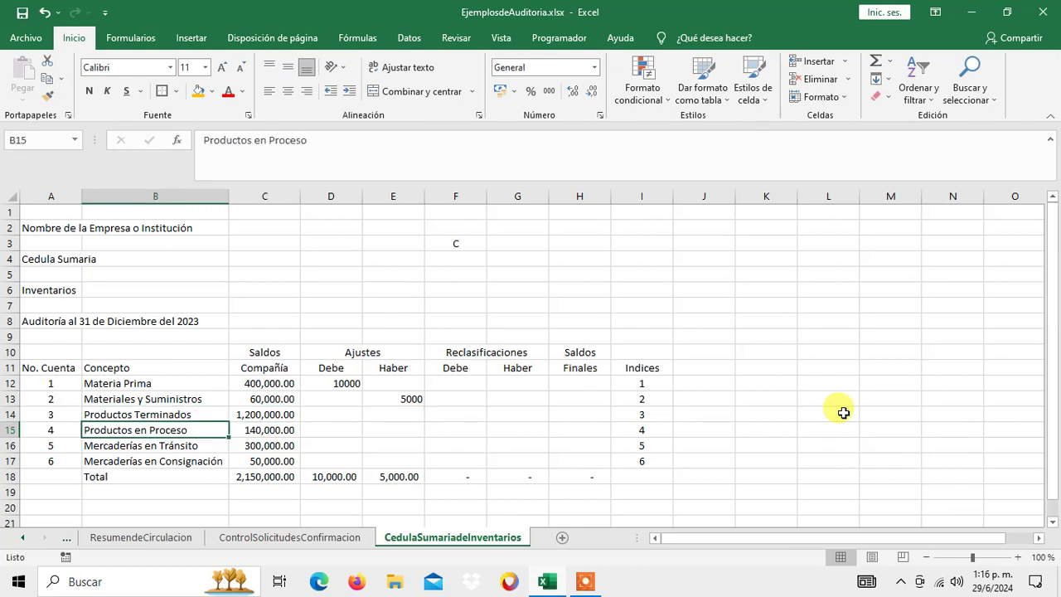
key("Right")
key("Right")
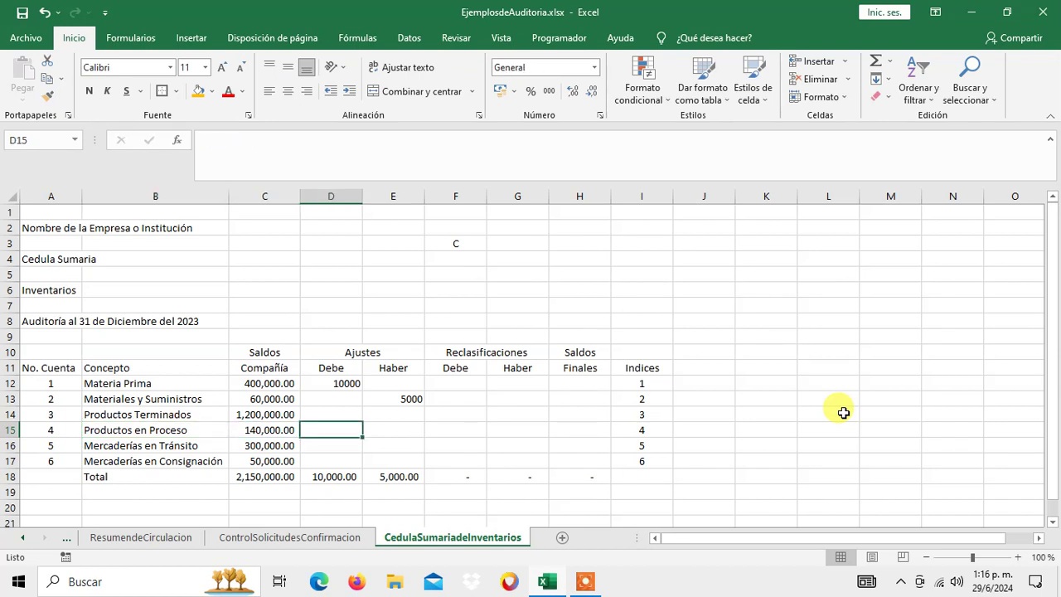
key("Right")
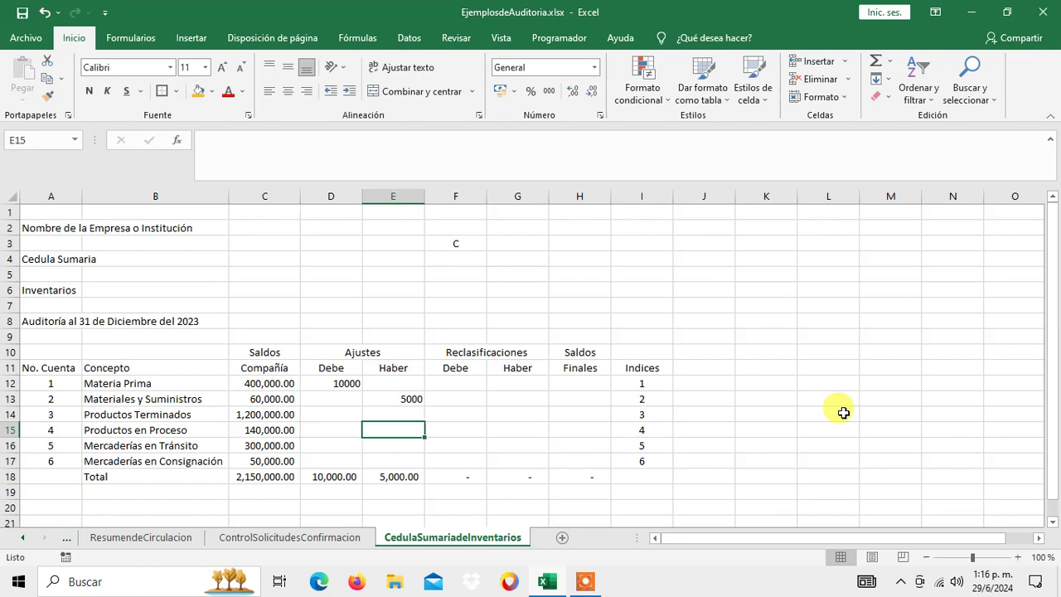
key("Left")
key("Right")
key("Left")
key("Right")
type("5000")
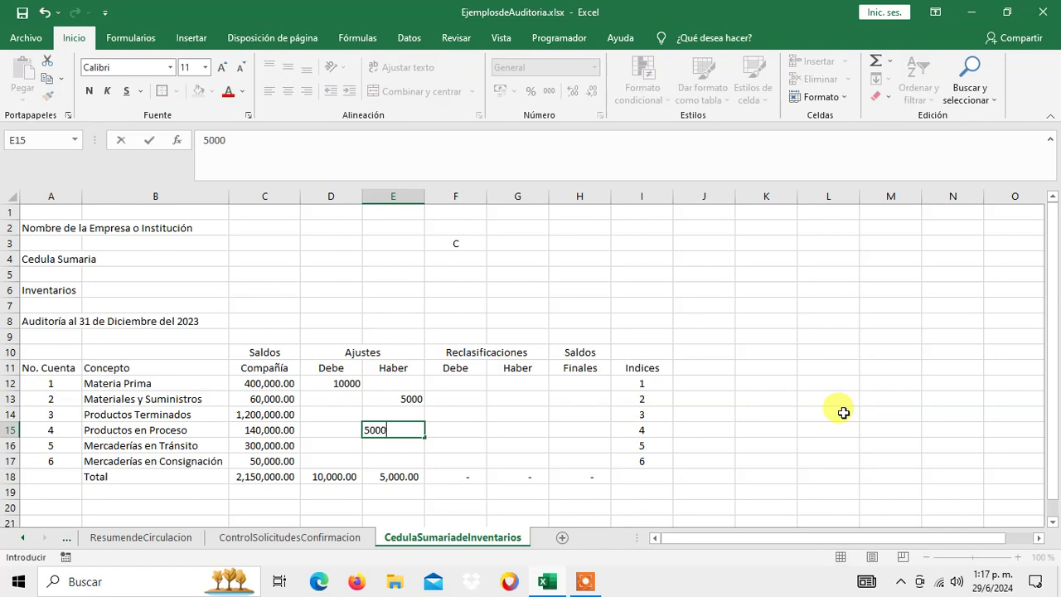
key("Right")
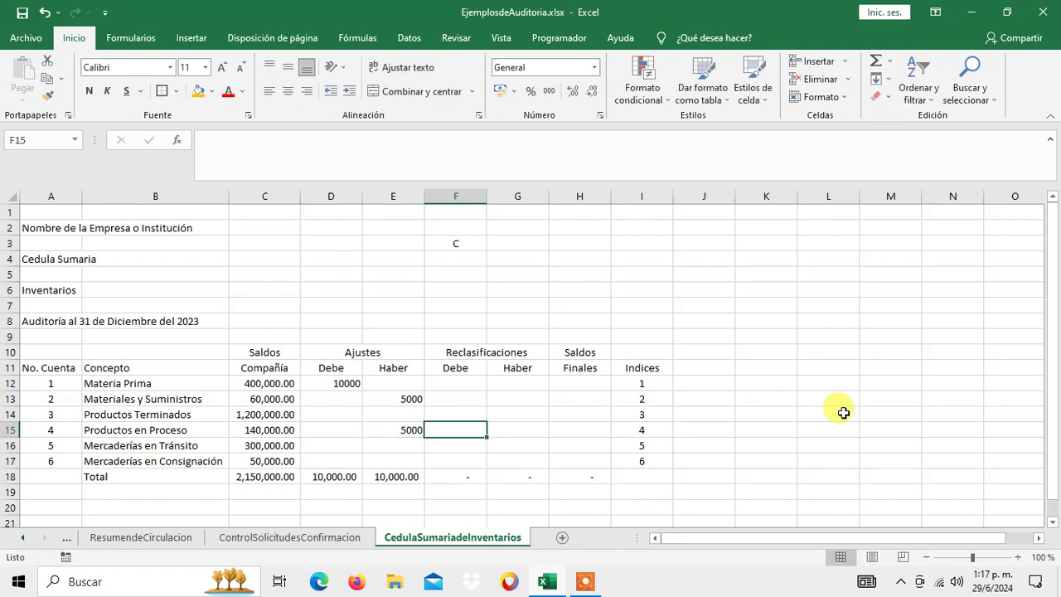
Step: Enter a reclassification of 2000 in Haber for Materia Prima (G12)
key("Up")
key("Up")
key("Up")
key("Up")
key("Down")
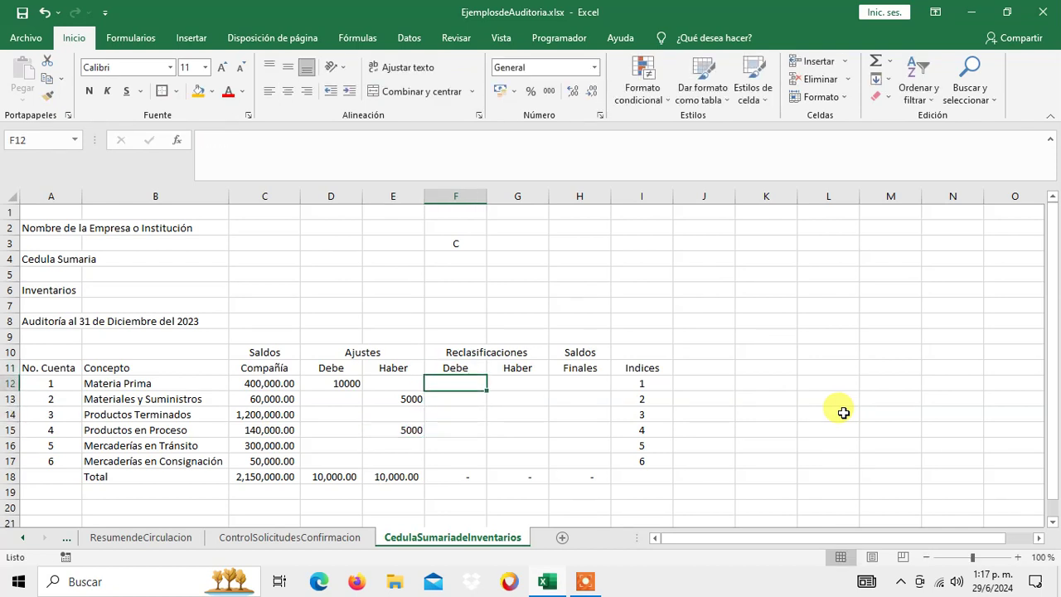
key("Down")
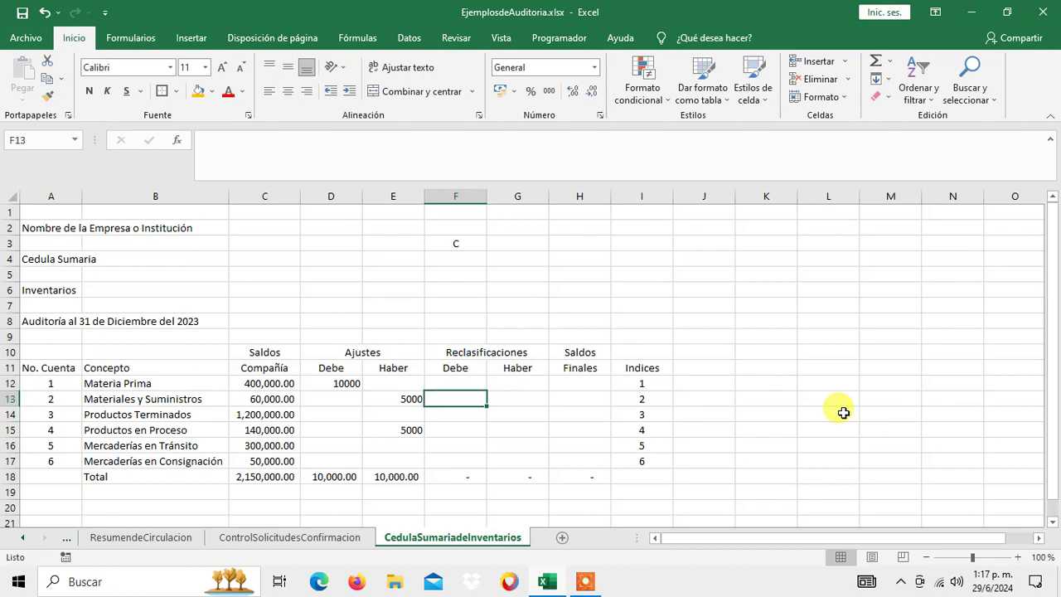
key("Up")
key("Right")
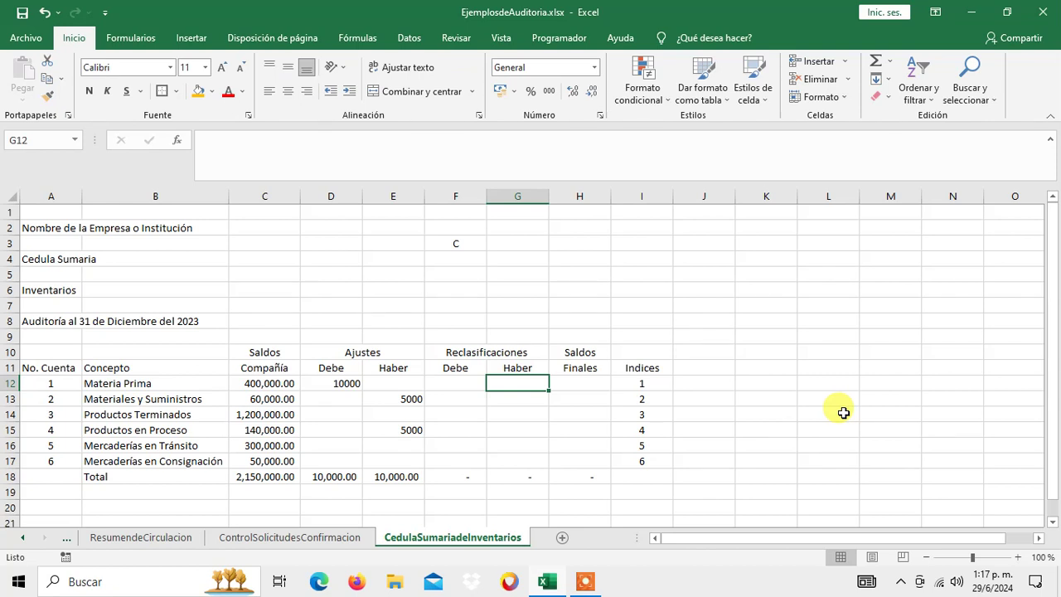
type("2000")
key("Return")
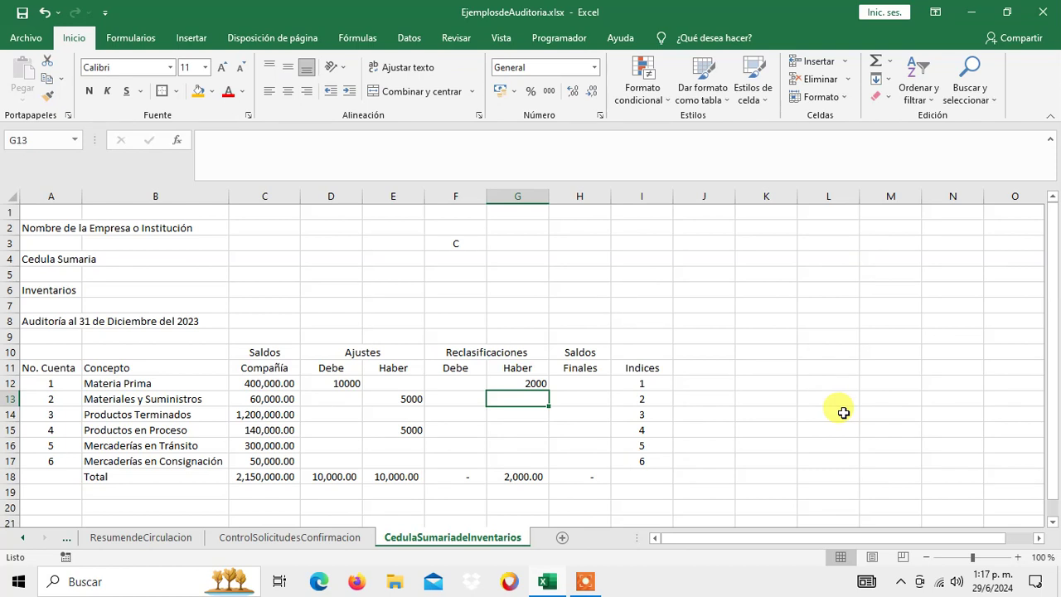
Step: Enter the offsetting reclassification of 2000 in Debe for Productos Terminados (F14)
key("Down")
key("Left")
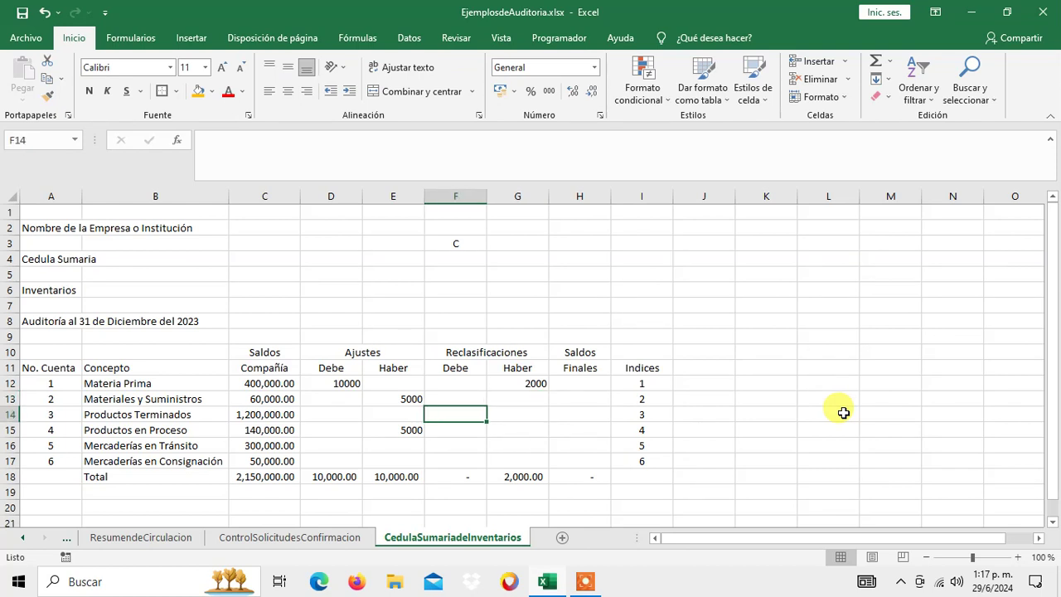
type("2000")
key("Tab")
Step: Review the Reclasificaciones entries for Materia Prima and Productos Terminados against the neighbouring rows
key("Up")
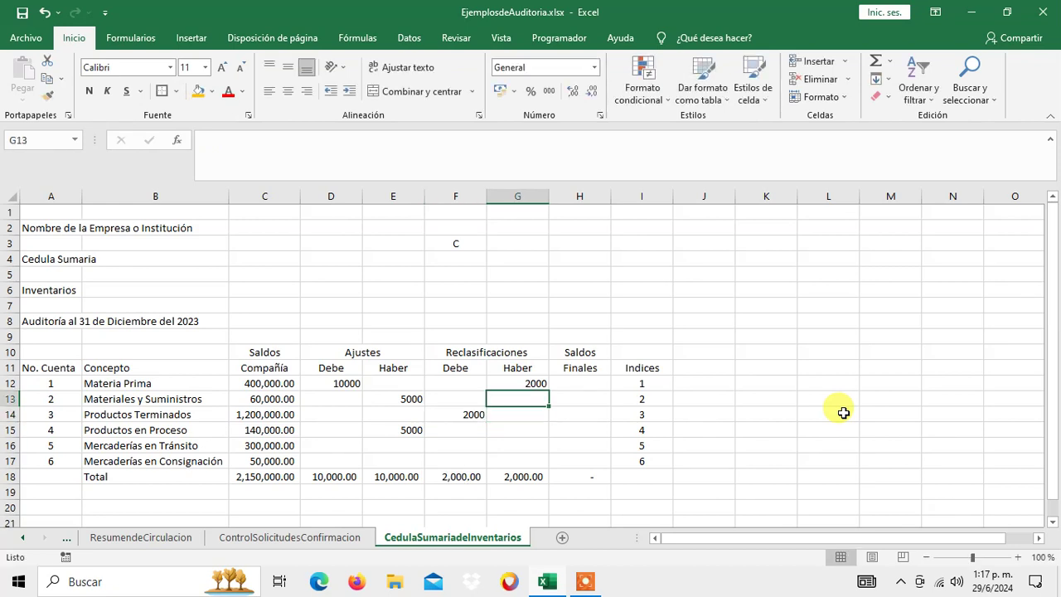
key("Up")
key("Down")
key("Left")
key("Down")
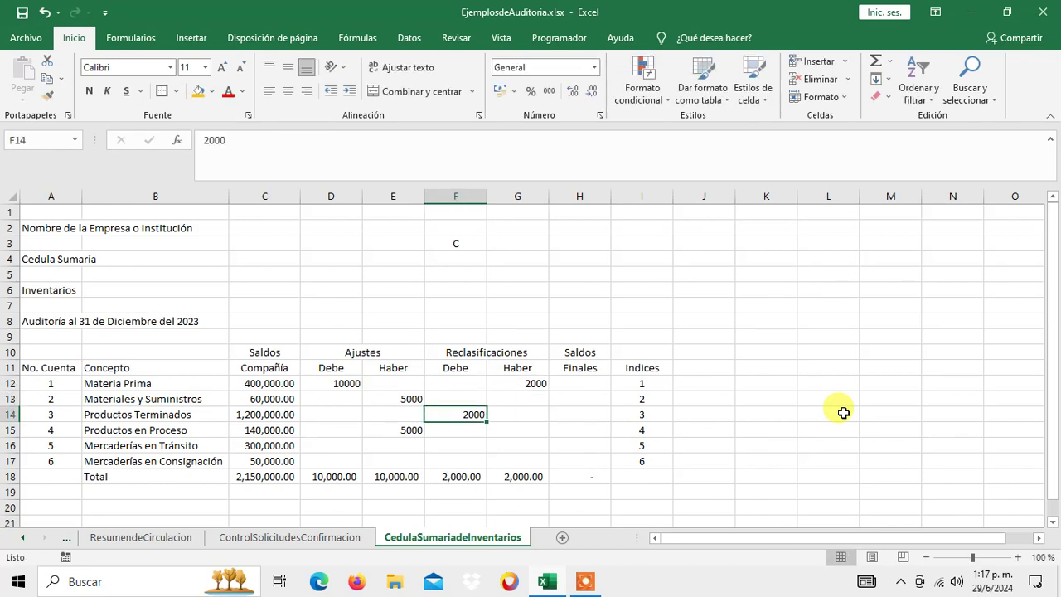
key("Up")
key("Up")
key("Down")
key("Down")
key("Down")
key("Up")
key("Up")
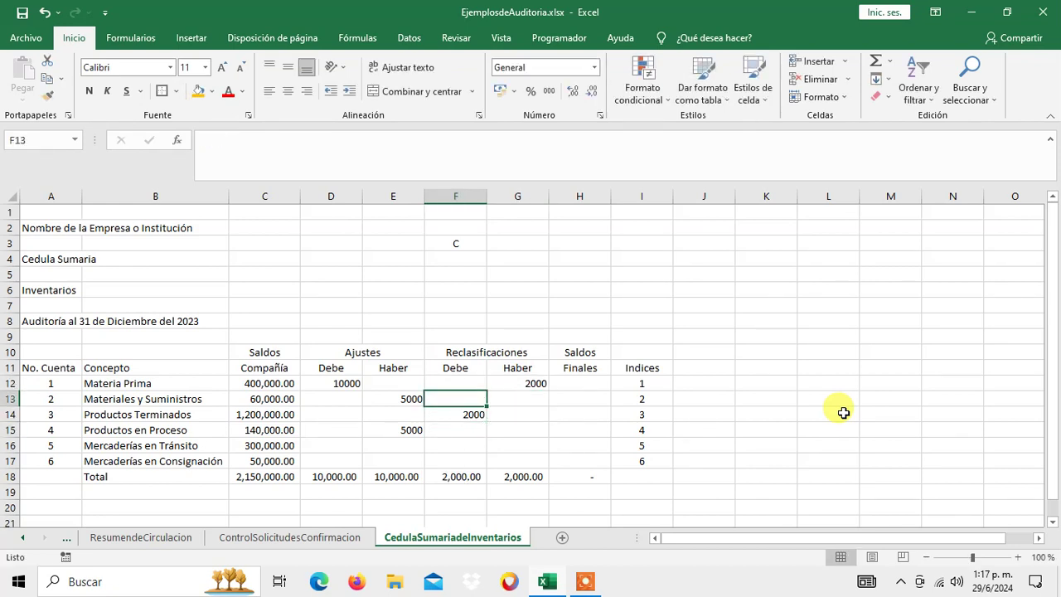
key("Left")
key("Right")
key("Up")
key("Down")
key("Up")
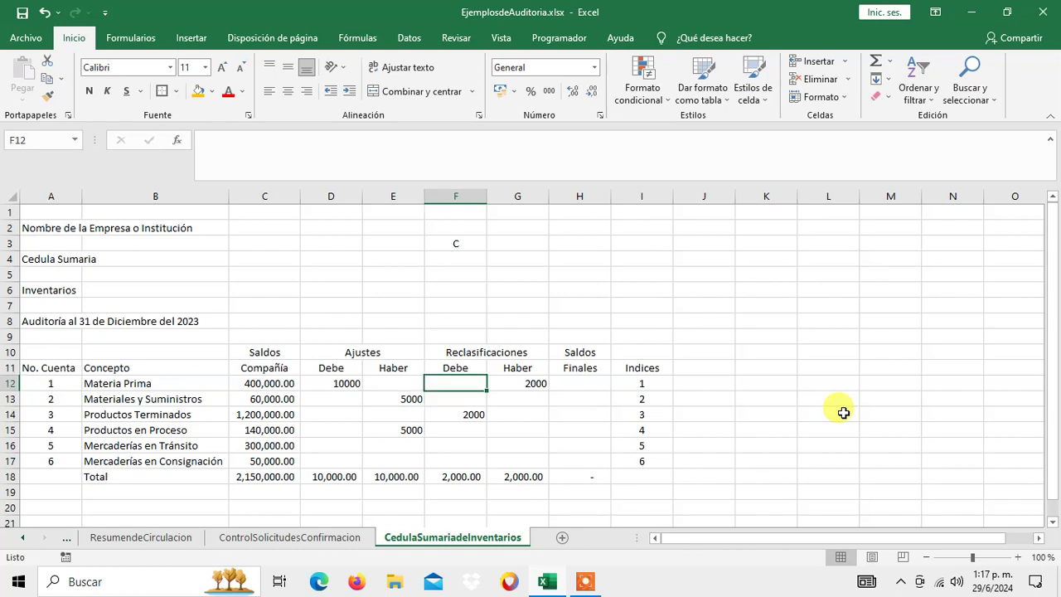
Step: Enter the Saldos Finales formula +C12+D12-E12+F12-G12 for Materia Prima in H12
key("Right")
key("Right")
type("+")
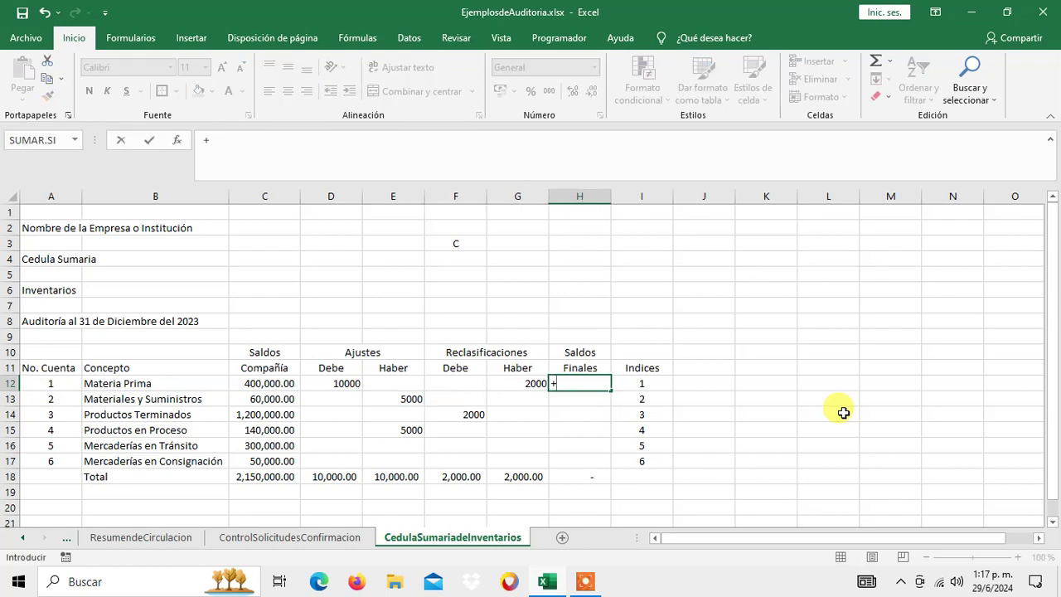
key("Left")
key("Left")
key("Left")
key("Left")
key("Left")
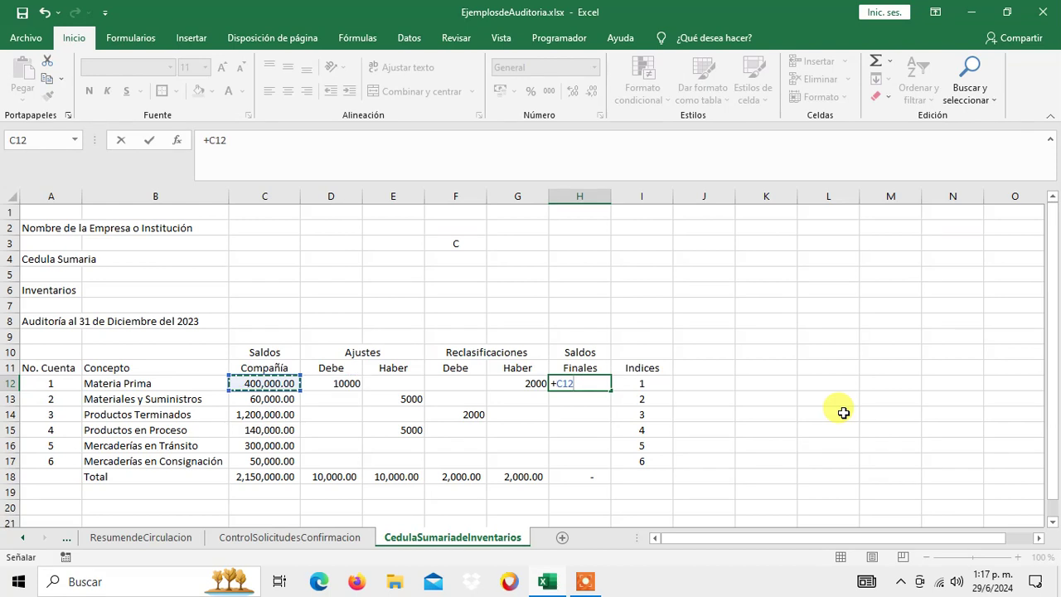
type("+")
key("Left")
key("Left")
key("Left")
key("Left")
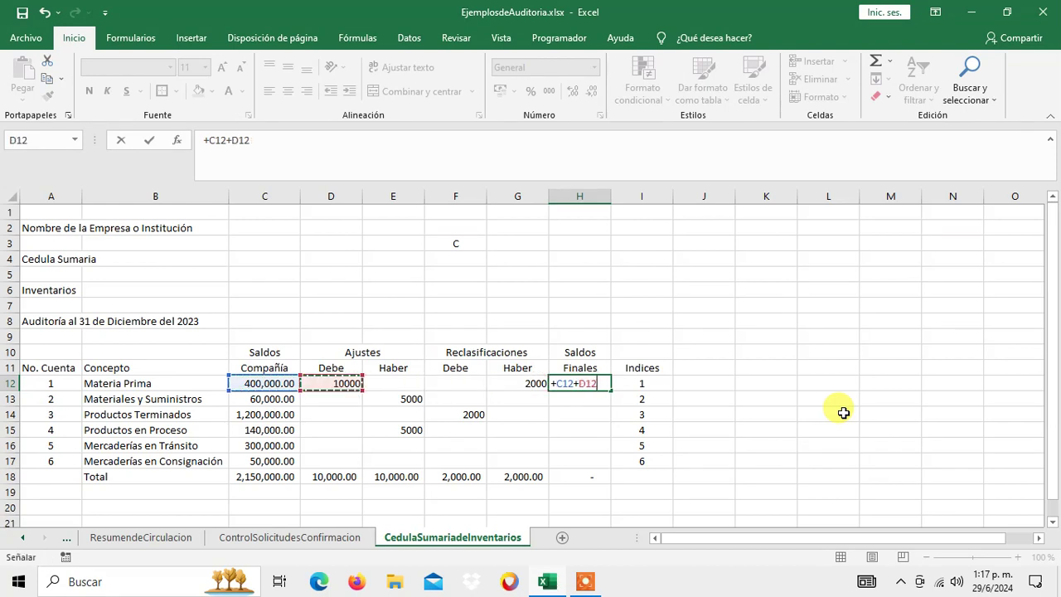
type("-")
key("Left")
key("Left")
key("Left")
type("+")
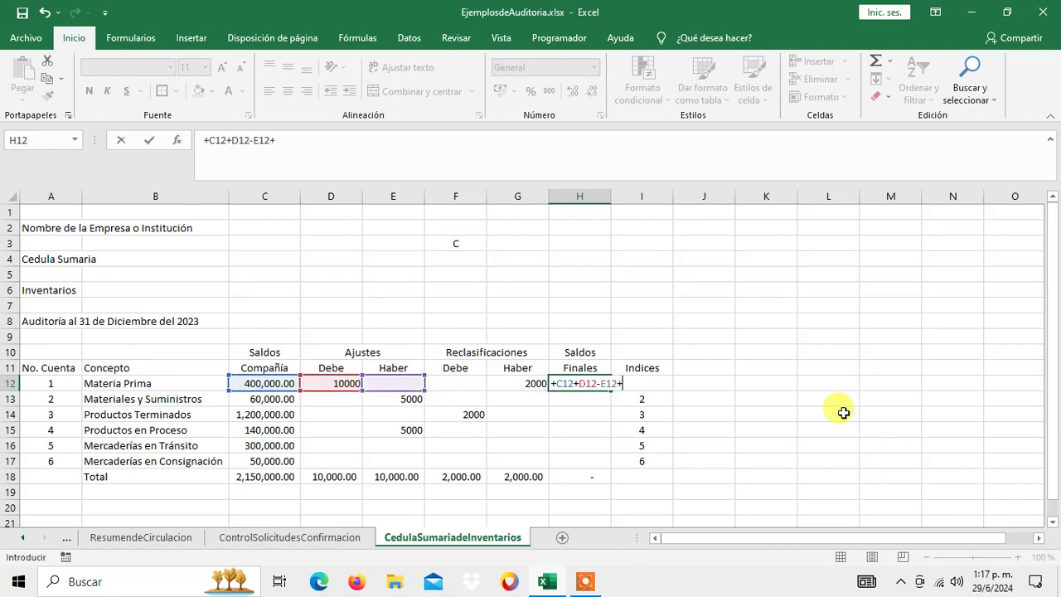
key("Left")
key("Left")
type("-")
key("Left")
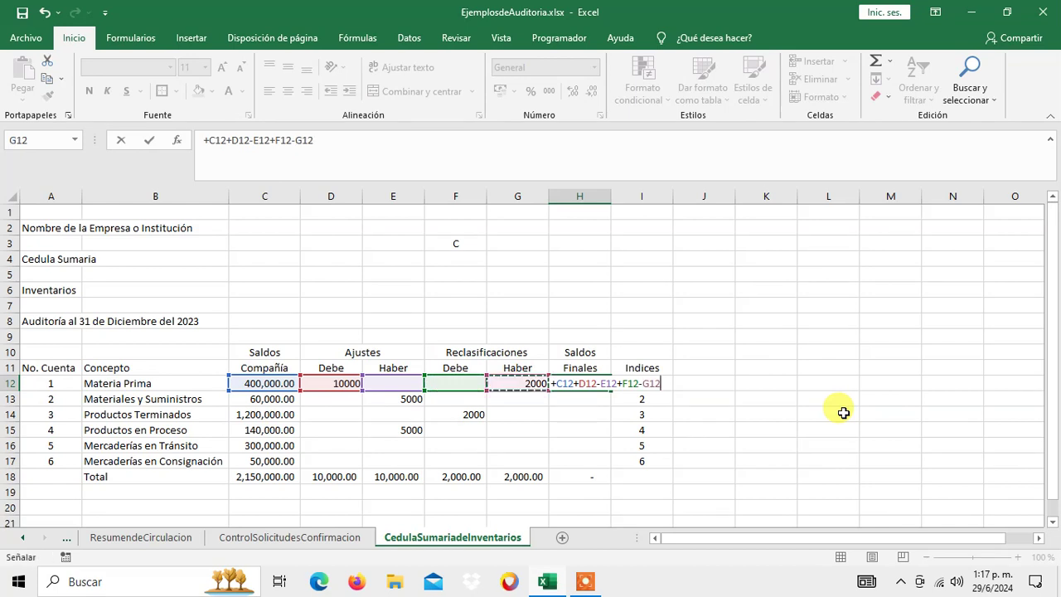
key("Return")
Step: Copy the Materia Prima final balance formula to H13:H17 and autofit the width of column H
key("Up")
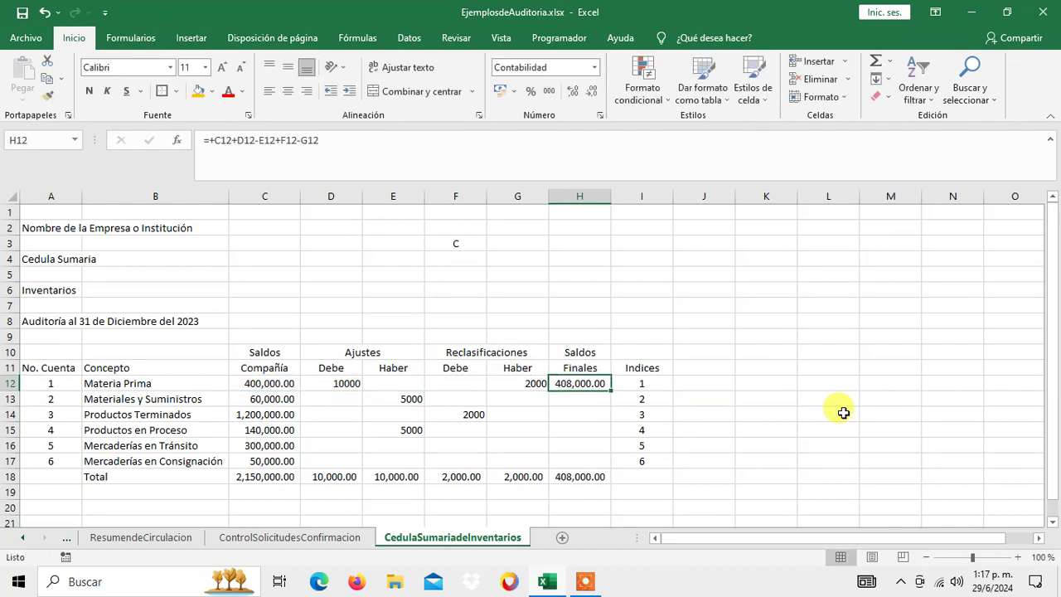
key("ctrl+c")
key("Down")
key("shift+Down")
key("shift+Down")
key("shift+Down")
key("shift+Down")
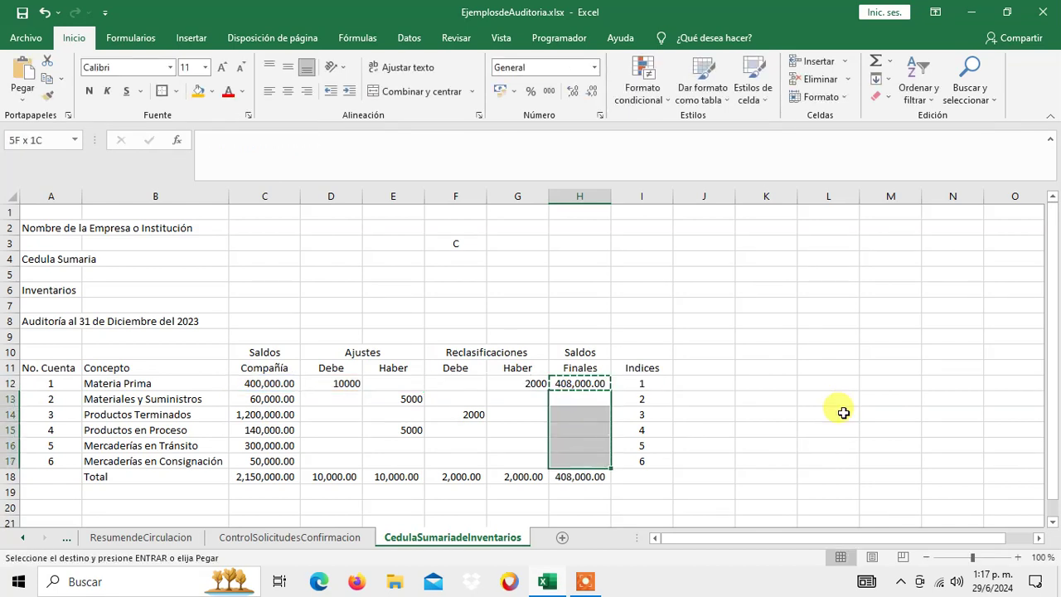
key("ctrl+v")
key("Up")
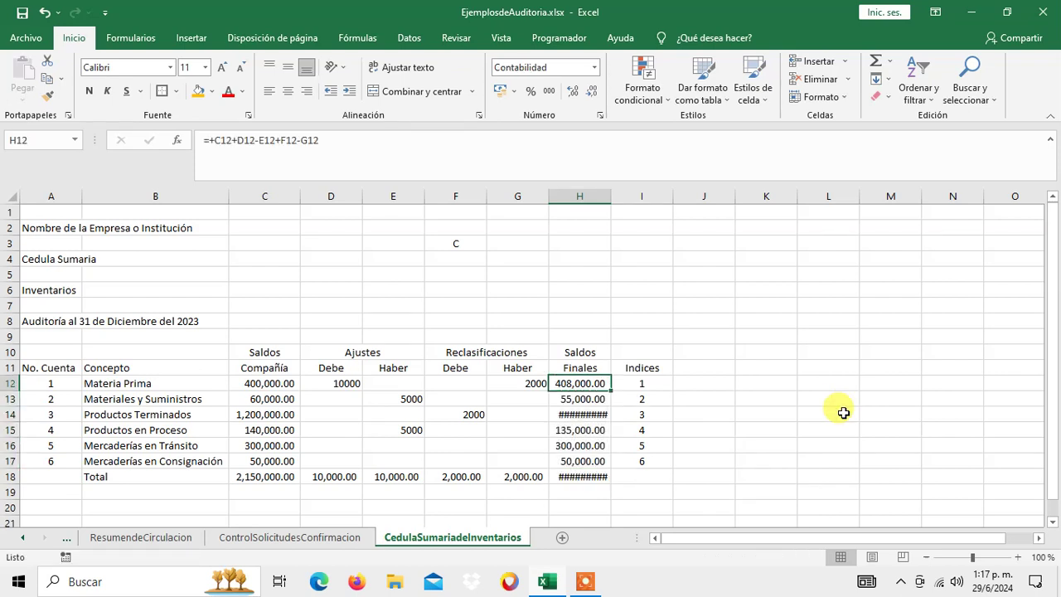
double_click(610, 196)
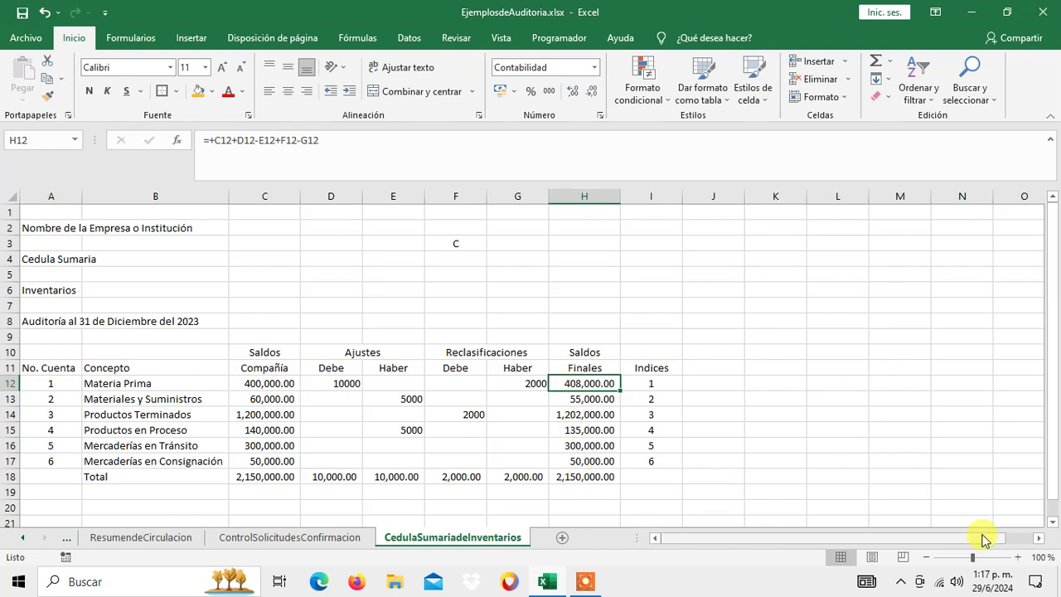
Step: Review the Materia Prima Debe adjustment against its company balance and the neighbouring Ajustes cells
key("Left")
key("Left")
key("Left")
key("Left")
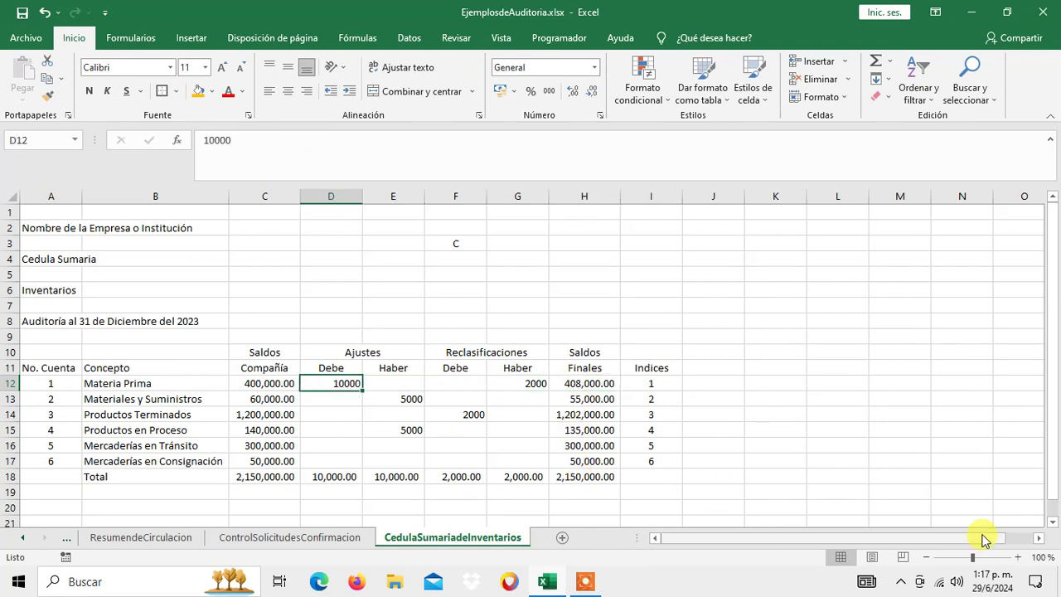
key("Right")
key("Left")
key("Down")
key("Down")
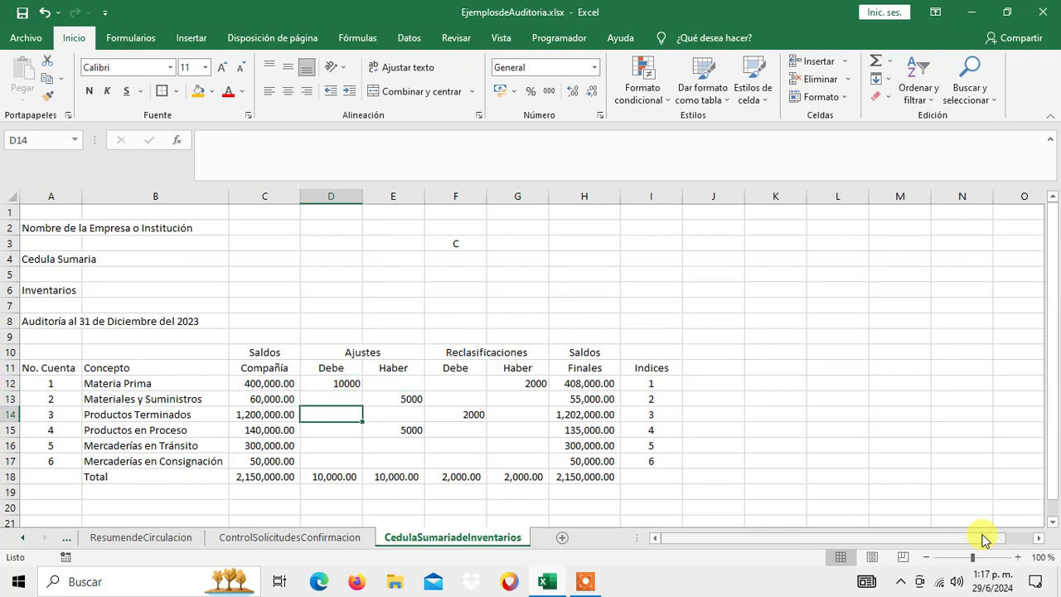
key("Up")
key("Right")
key("Up")
key("Left")
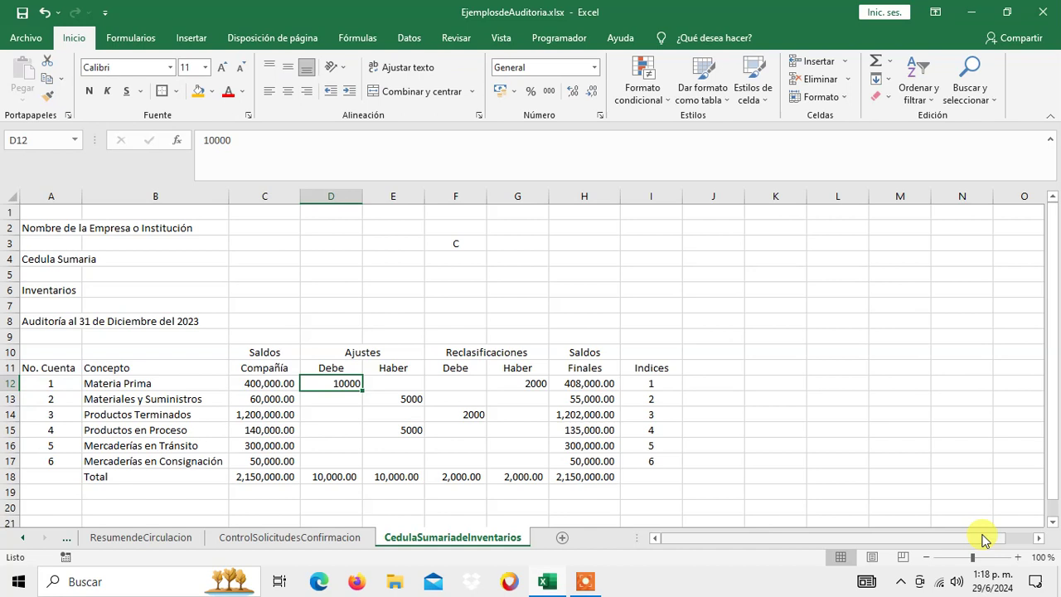
key("Left")
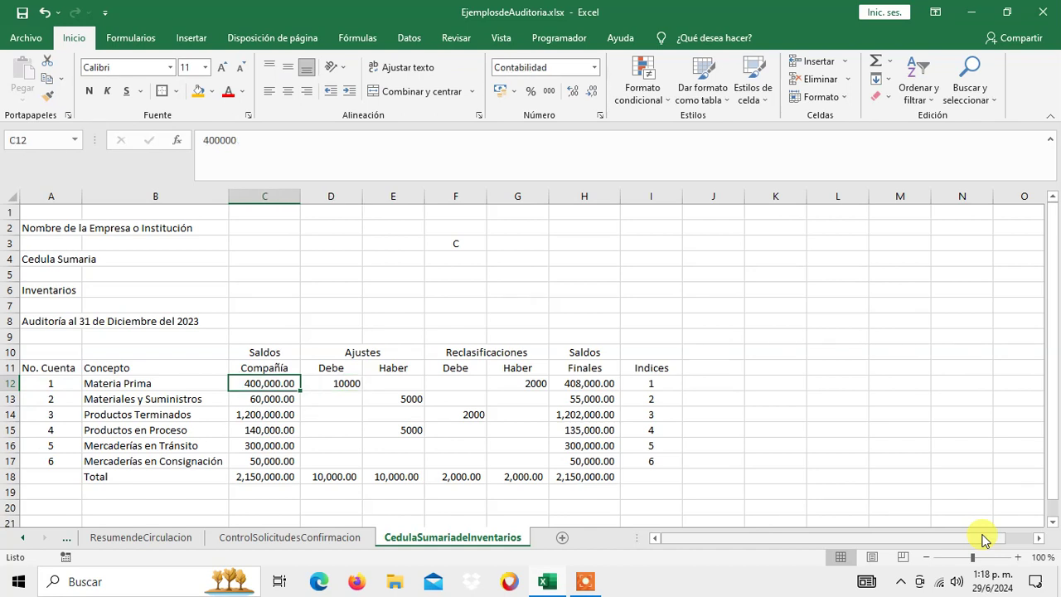
key("Right")
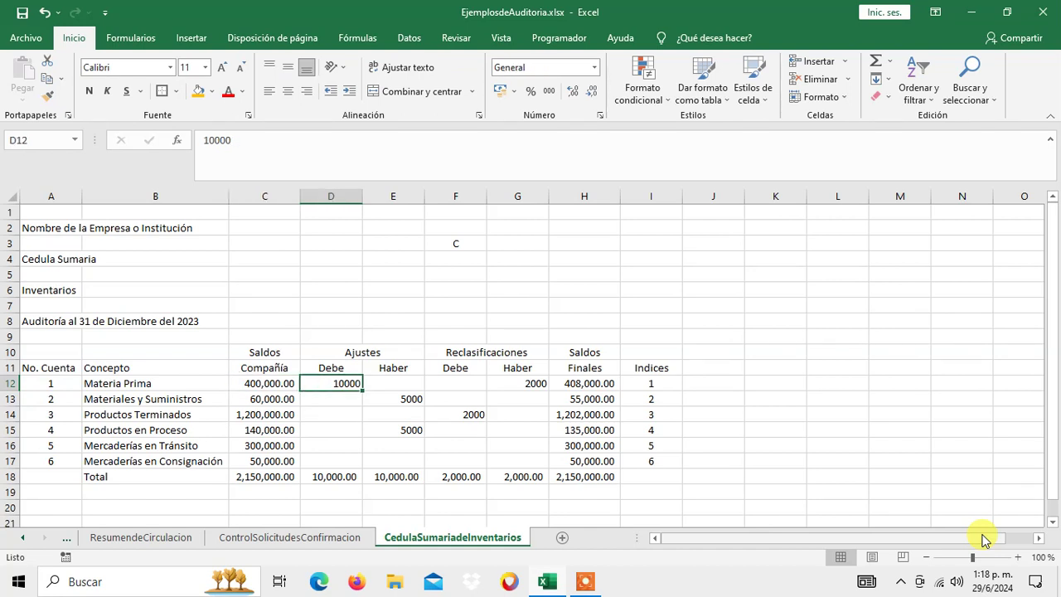
Step: Compare the Haber adjustments of Materiales y Suministros and Productos en Proceso with the Debe adjustment of Materia Prima
key("Down")
key("Right")
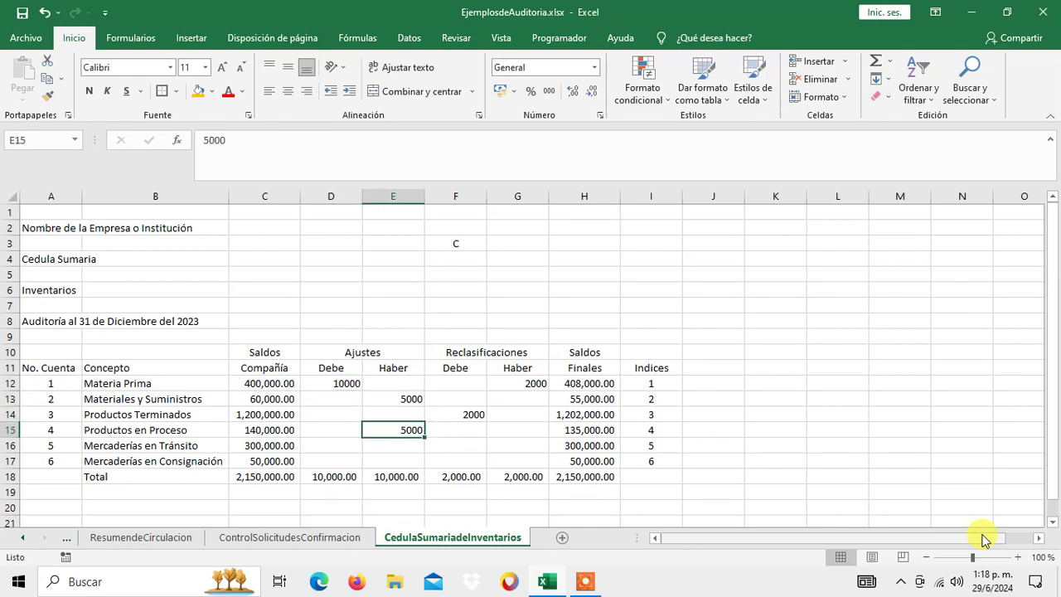
key("Left")
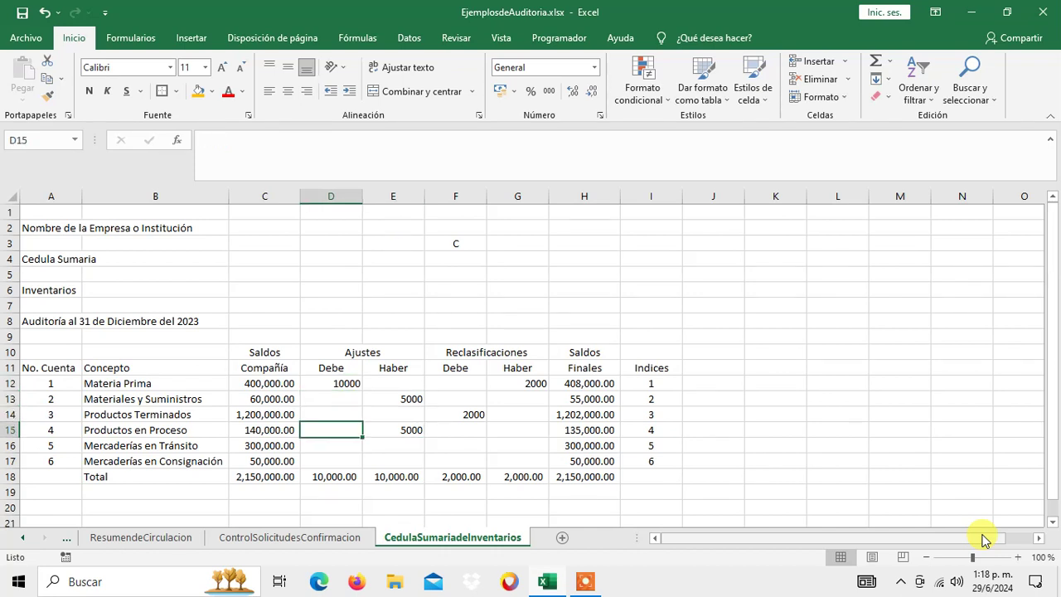
key("Up")
key("Up")
key("Up")
key("Right")
key("Down")
key("Down")
key("Down")
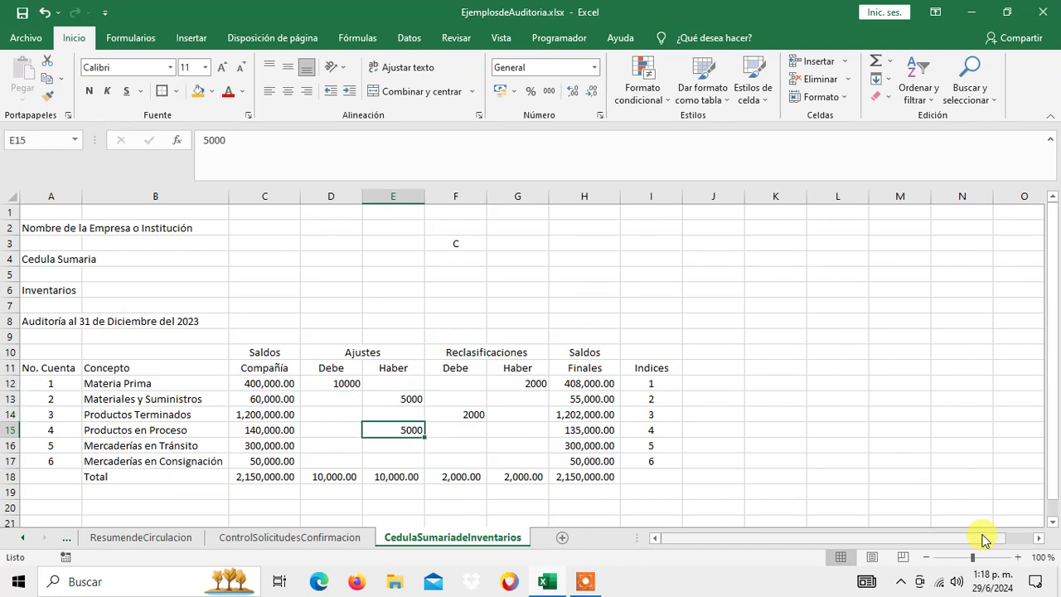
key("Left")
key("Up")
key("Up")
key("Up")
key("Up")
key("Down")
key("Right")
key("Right")
key("Down")
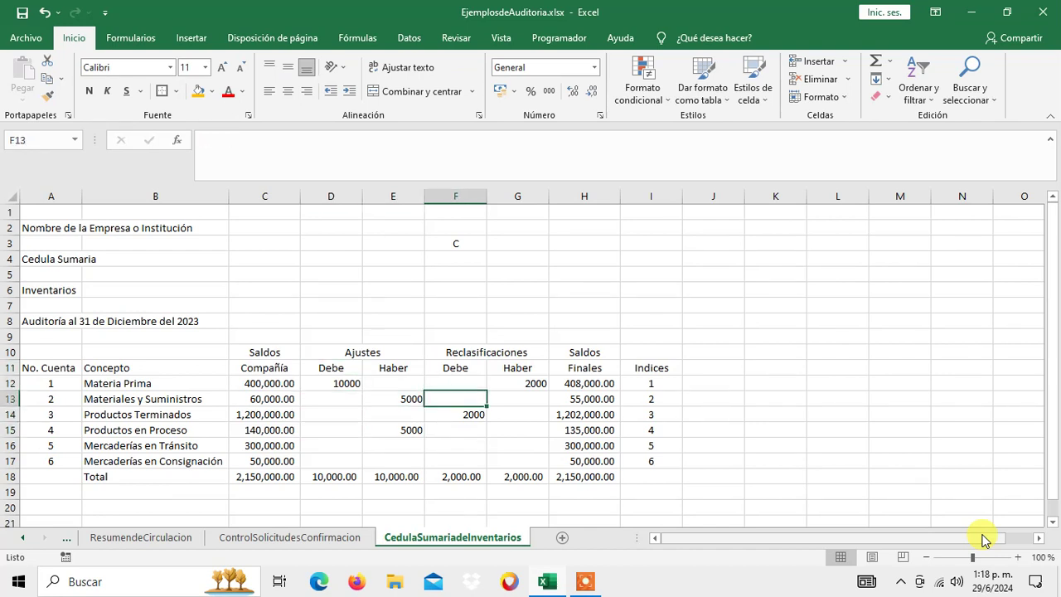
key("Down")
key("Up")
key("Left")
key("Down")
key("Up")
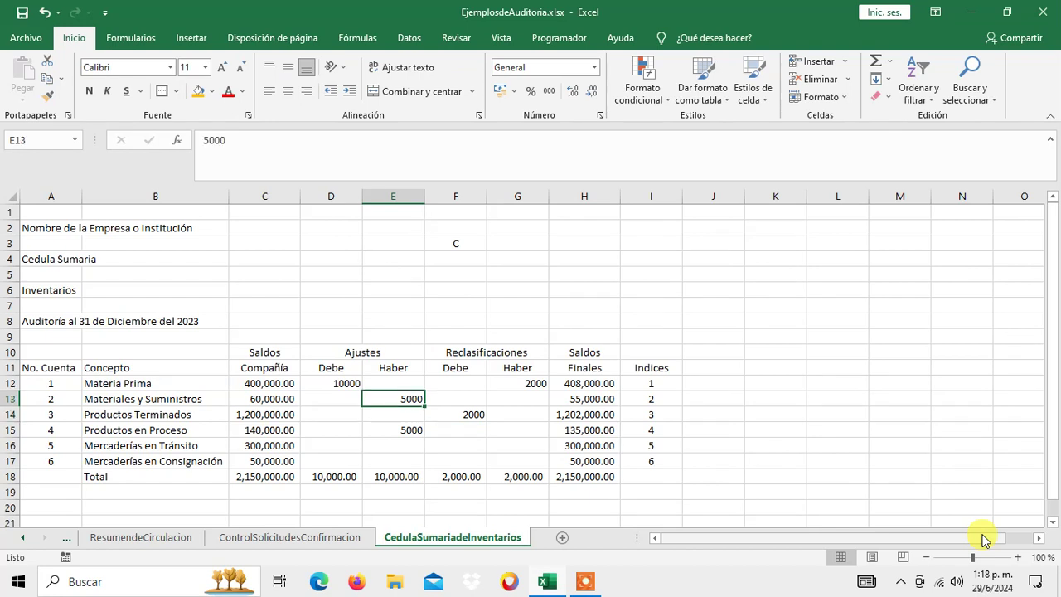
key("Down")
key("Down")
key("Left")
key("Up")
key("Up")
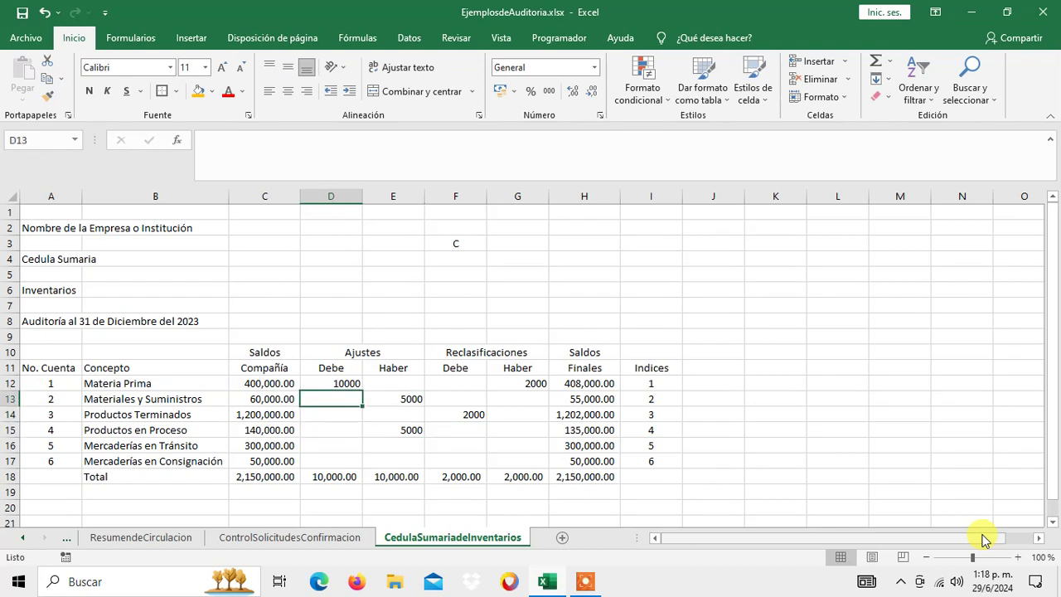
key("Up")
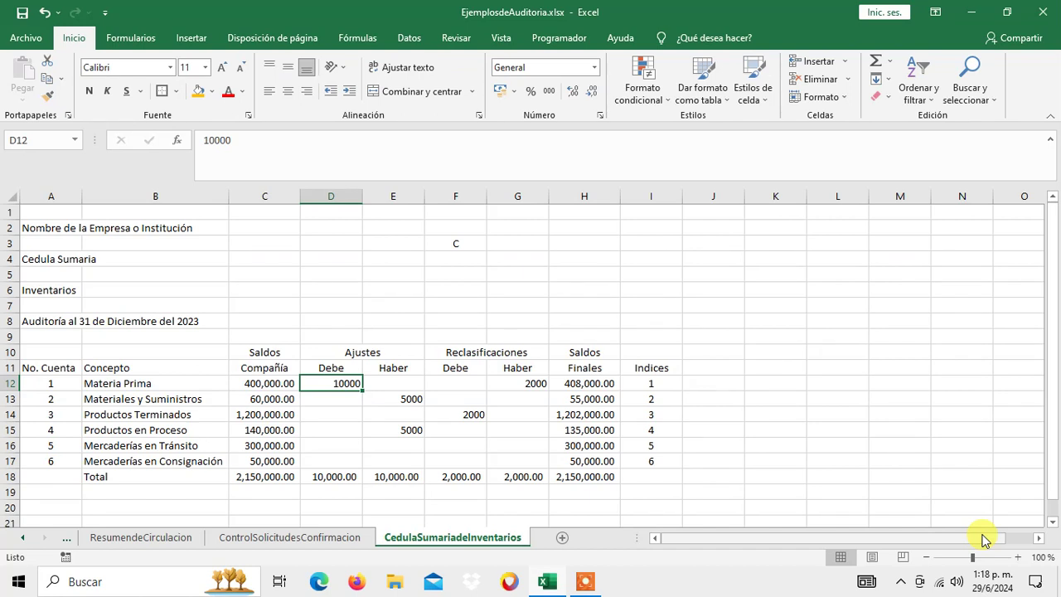
Step: Examine the Materia Prima row from its company balance through its adjustment to its Haber reclassification
key("Right")
key("Right")
key("Right")
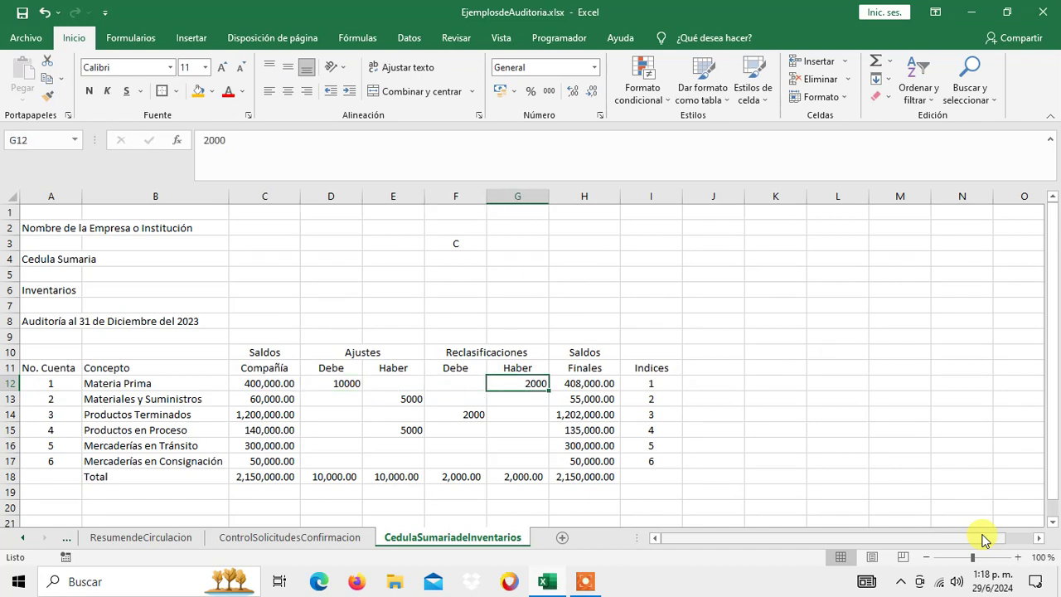
key("Left")
key("Right")
key("Left")
key("Left")
key("Left")
key("Left")
key("Left")
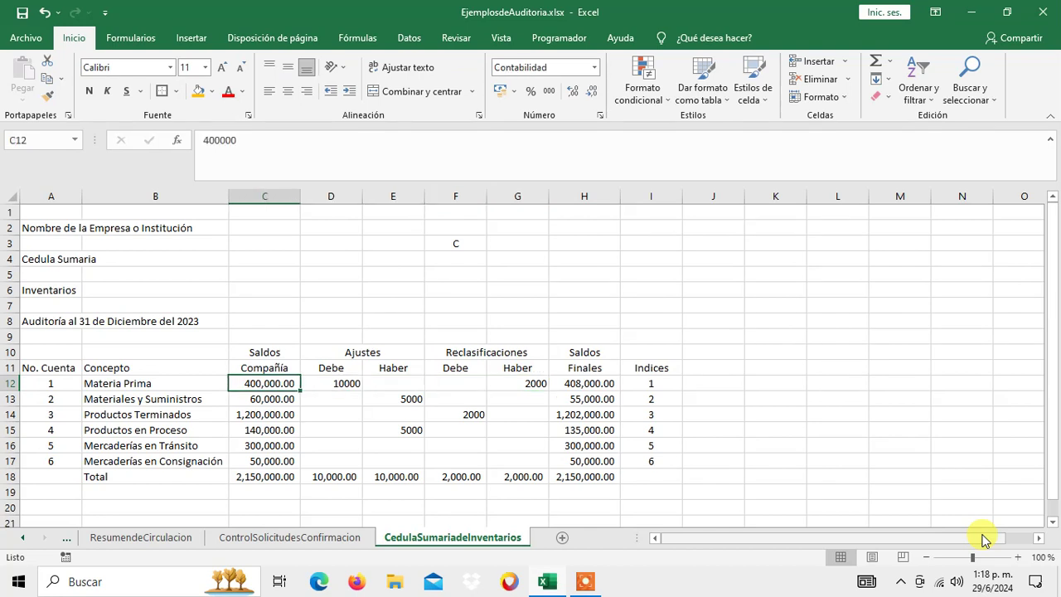
key("Right")
key("Right")
key("Left")
key("Left")
key("Right")
key("Right")
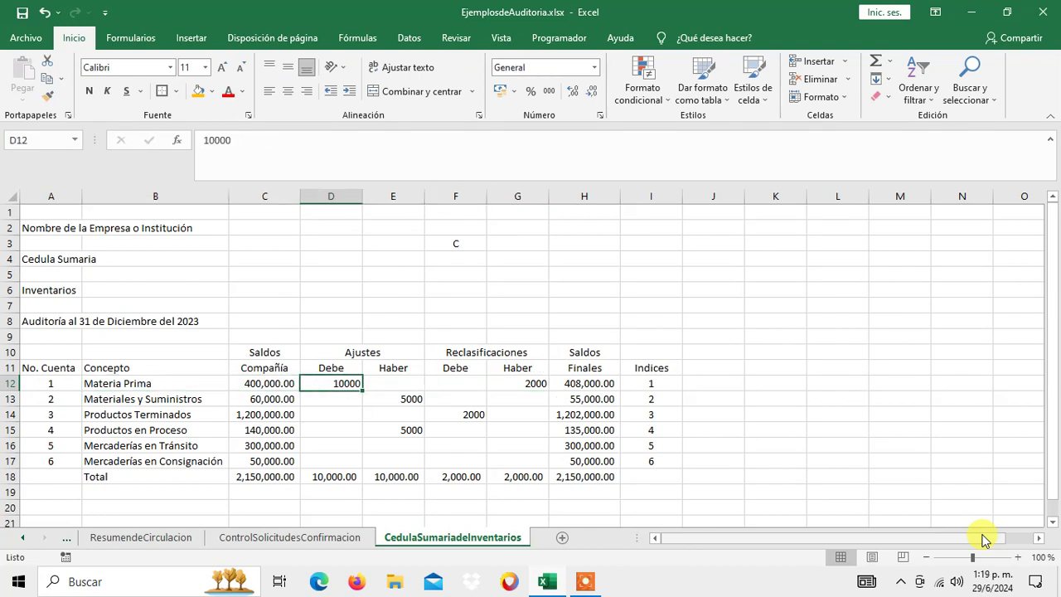
key("Right")
key("Right")
key("Right")
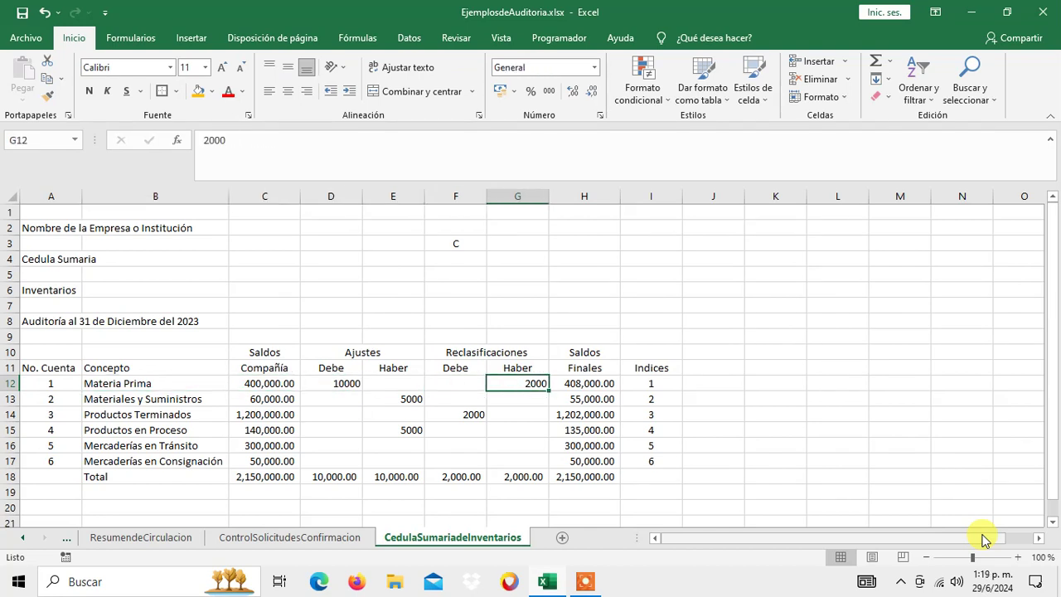
Step: Check the offsetting Debe reclassification of Productos Terminados and the final balance formula of Materia Prima
key("Down")
key("Down")
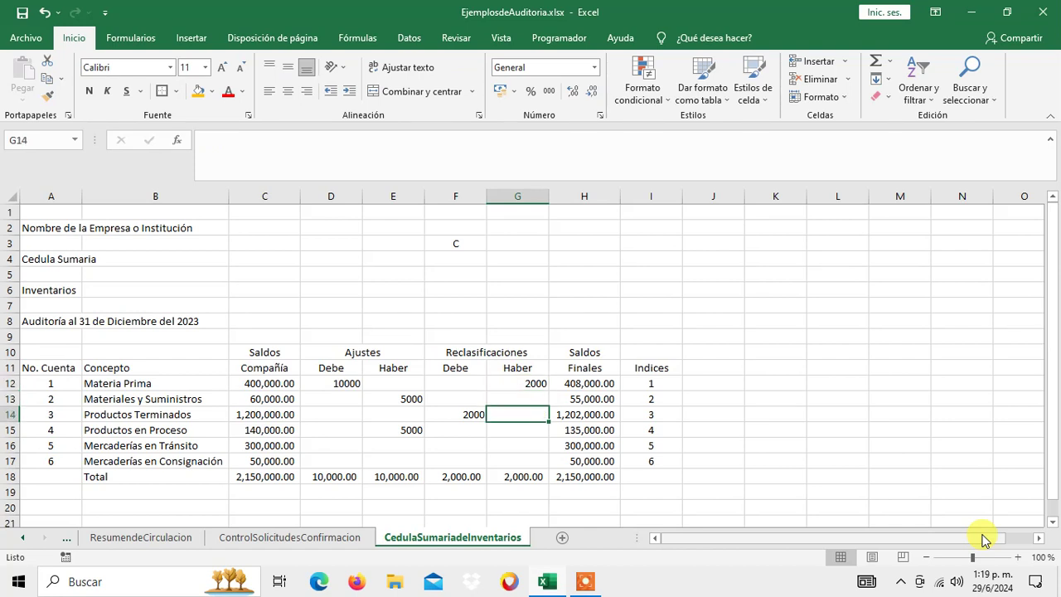
key("Left")
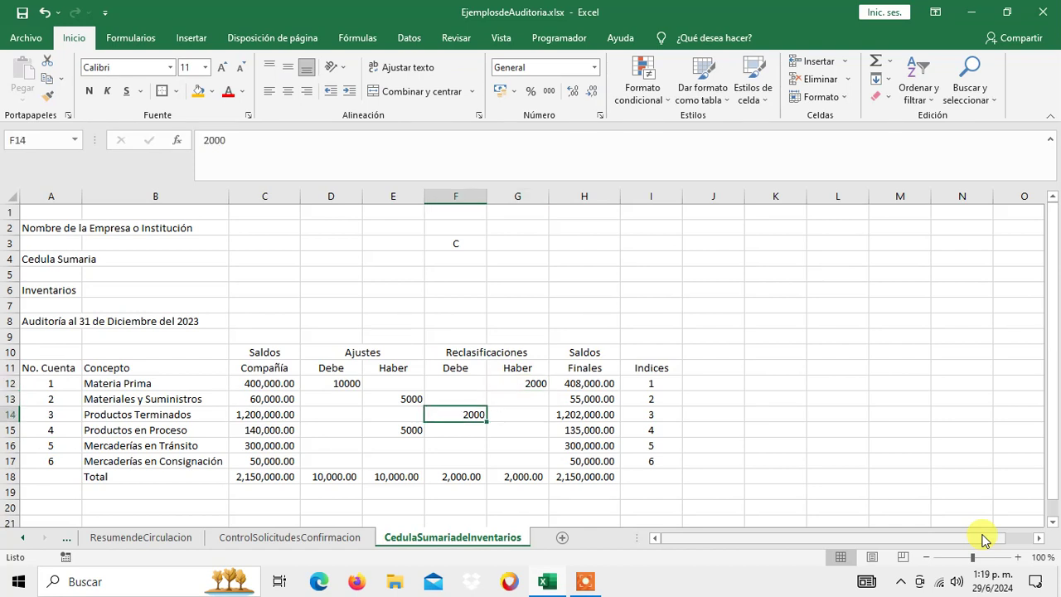
key("Right")
key("Right")
key("Up")
key("Up")
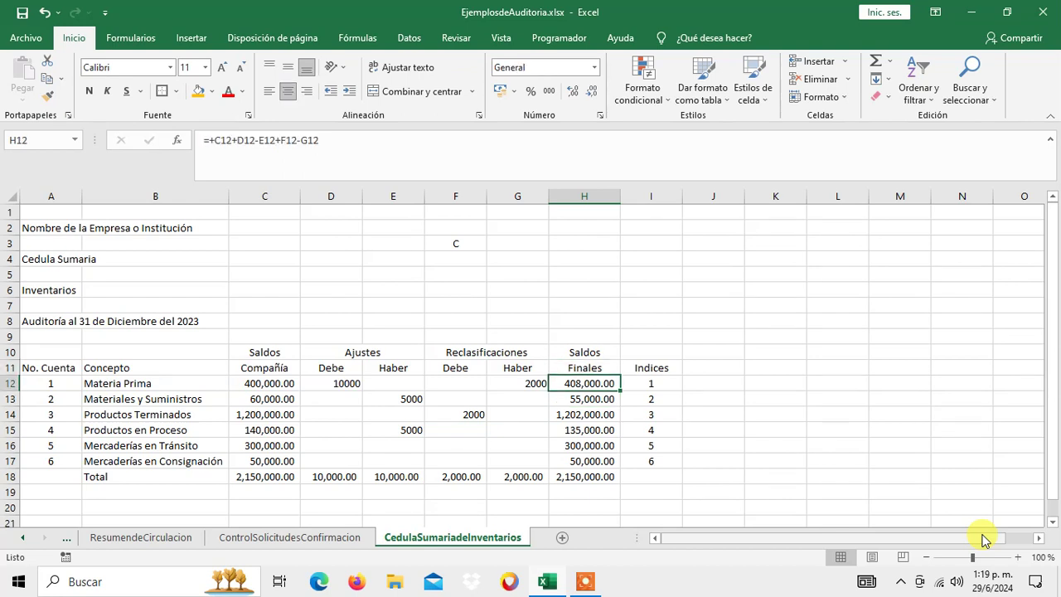
key("Down")
Step: Move the schedule's index letter C from F3 to I3, above the Indices column
key("Up")
key("Up")
key("Up")
key("Left")
key("Left")
key("Left")
key("Left")
key("Left")
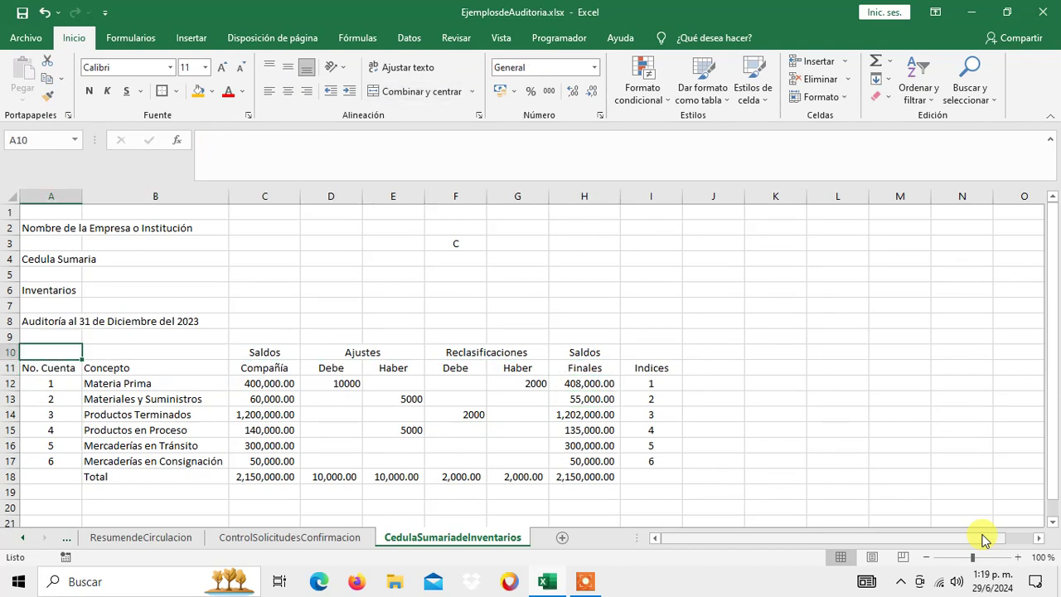
key("Up")
key("Up")
key("Up")
key("Up")
key("Up")
key("Up")
key("Up")
key("Up")
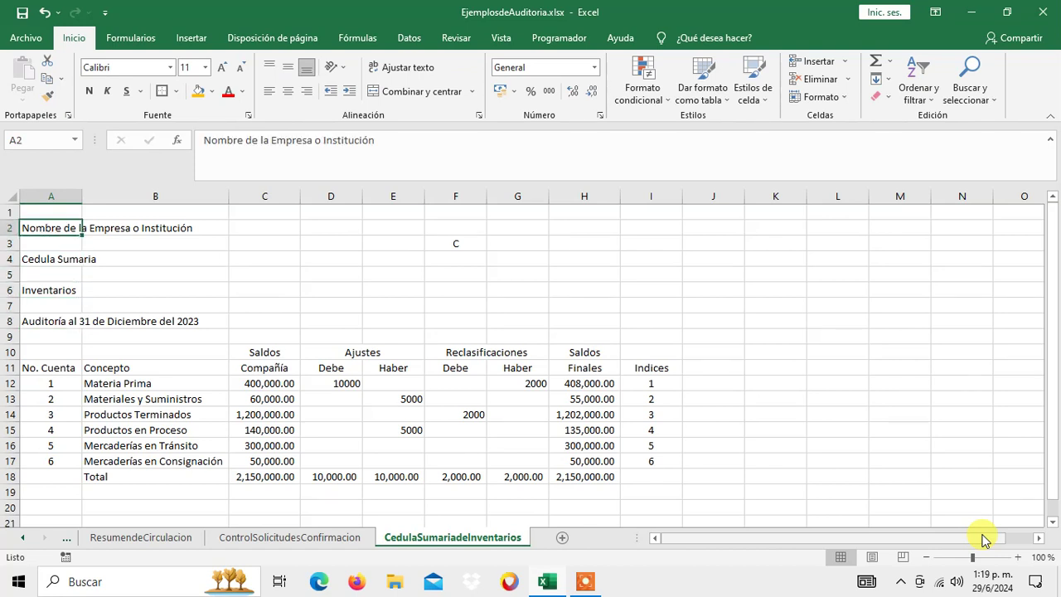
key("Right")
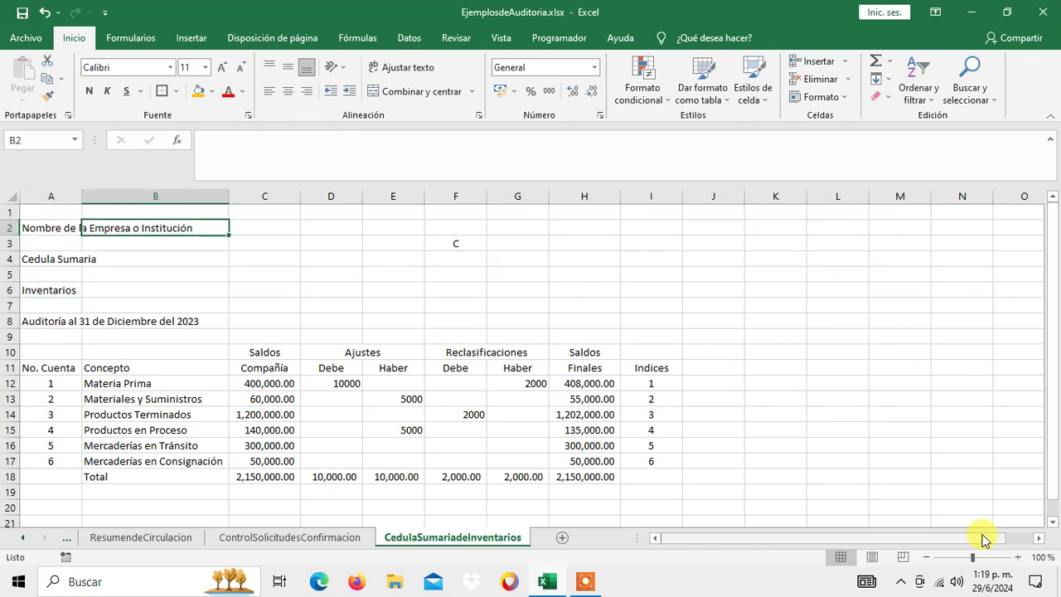
key("Right")
key("Down")
key("Down")
key("Right")
key("Right")
key("Up")
key("Right")
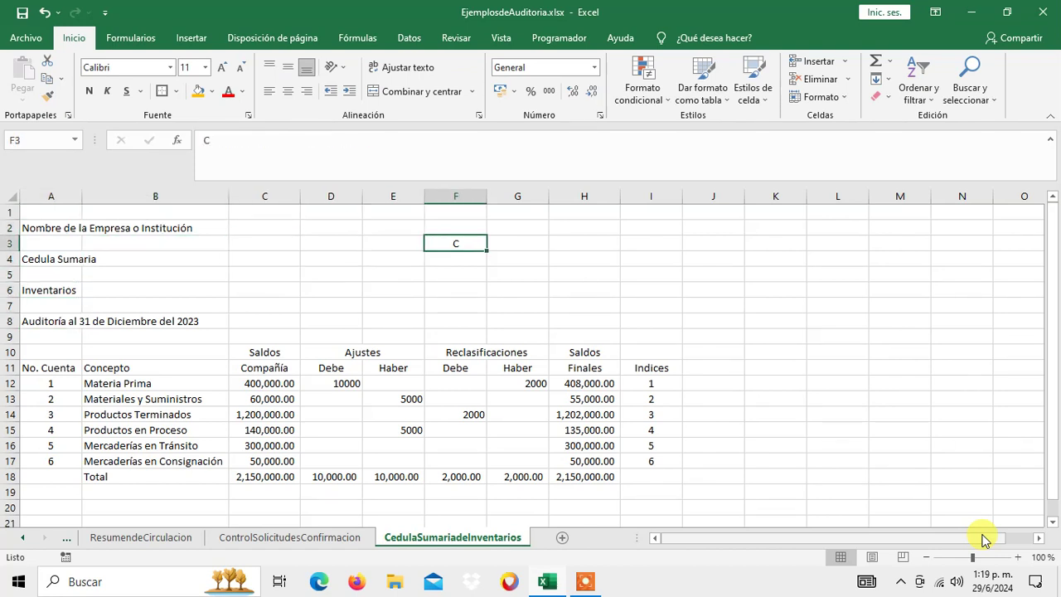
key("ctrl+x")
key("Right")
key("Right")
key("Right")
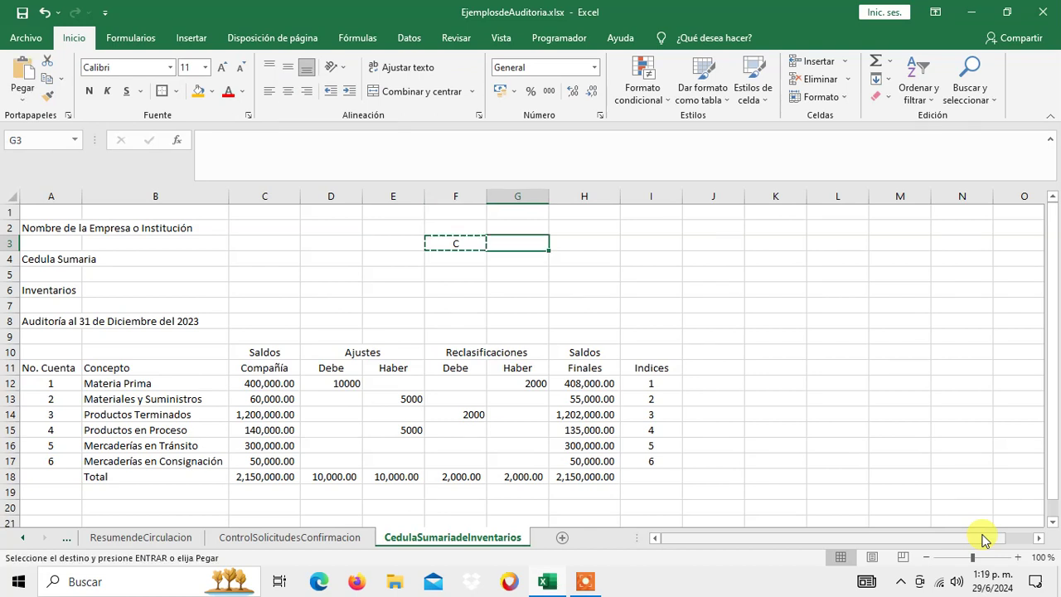
key("ctrl+v")
key("Left")
key("Left")
key("Left")
key("Left")
key("Left")
key("Left")
key("Left")
key("Left")
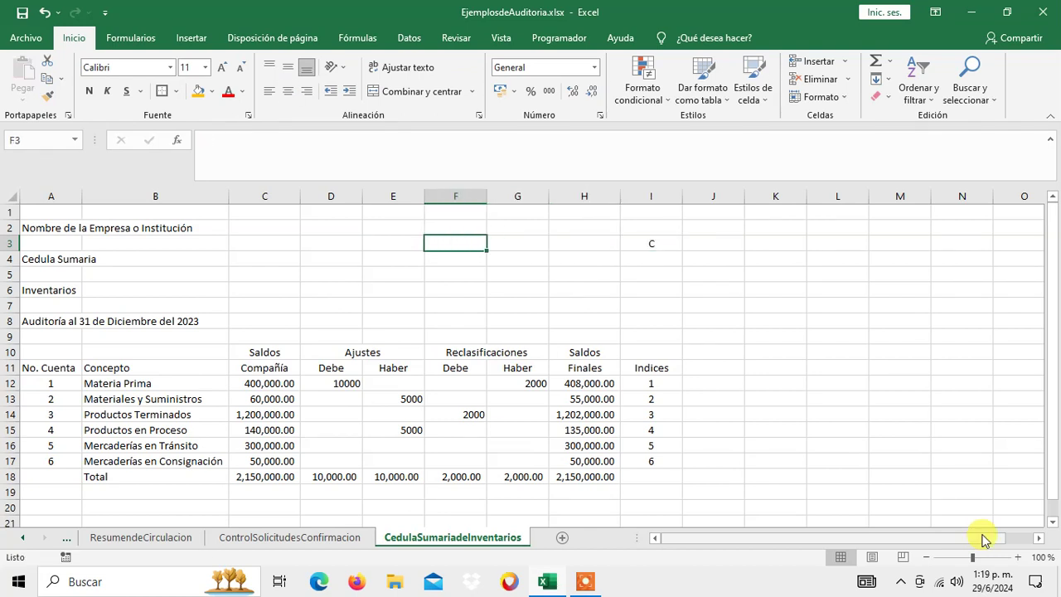
key("Up")
key("shift+Right")
key("shift+Right")
key("shift+Right")
key("shift+Right")
key("shift+Right")
key("shift+Right")
key("shift+Right")
key("shift+Right")
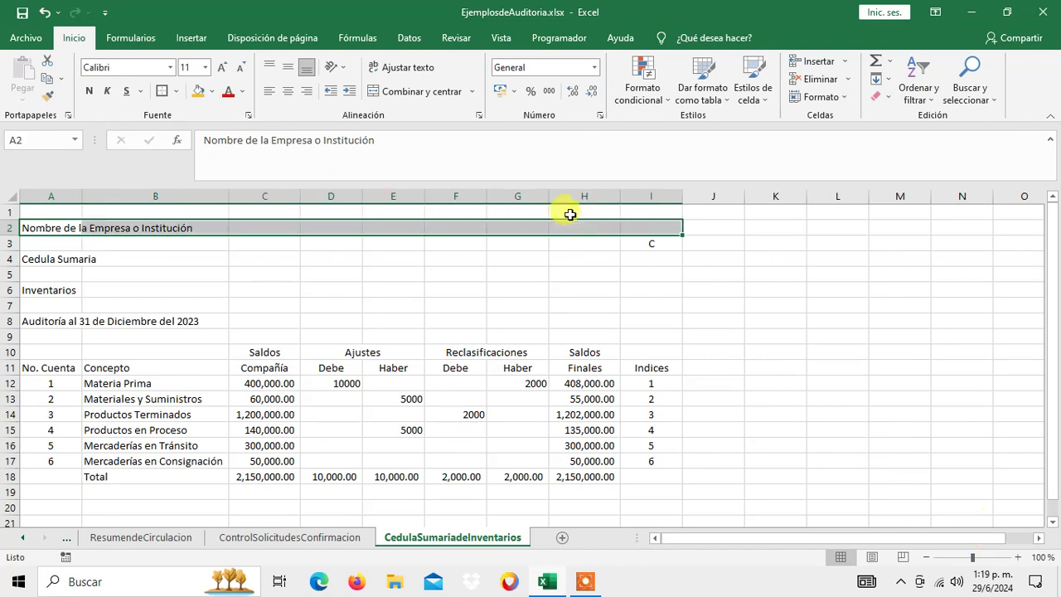
Step: Try inserting a blank sheet row above row 3, and undo the insertion
left_click(357, 250)
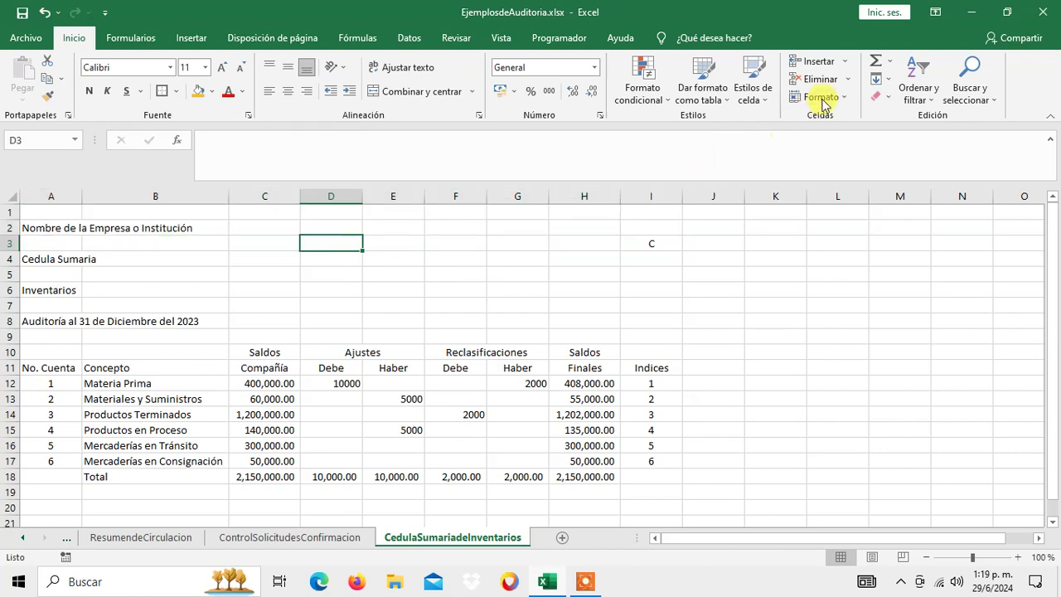
left_click(846, 63)
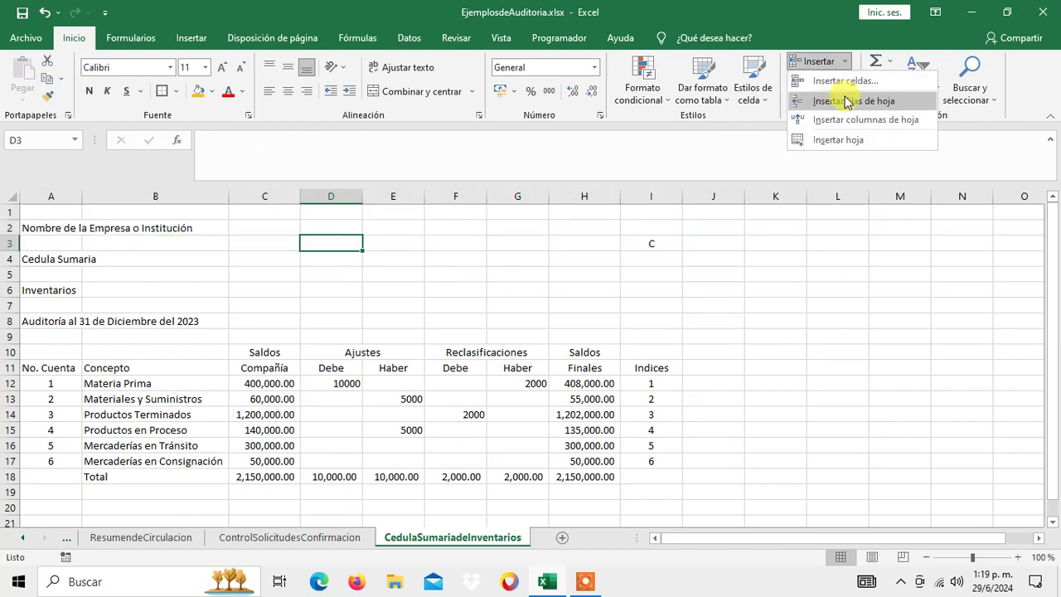
left_click(847, 101)
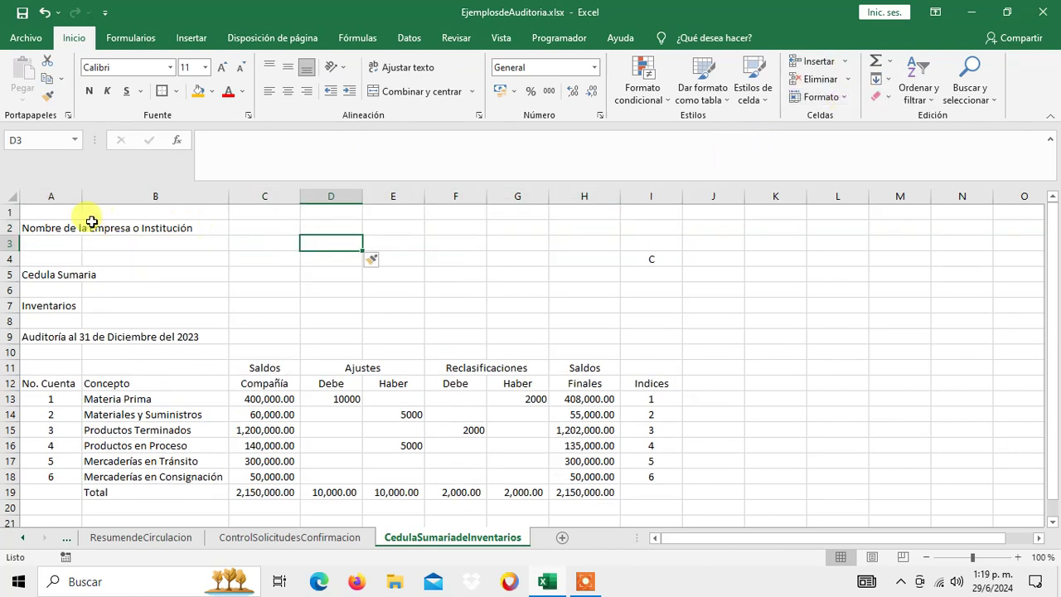
left_click(66, 230)
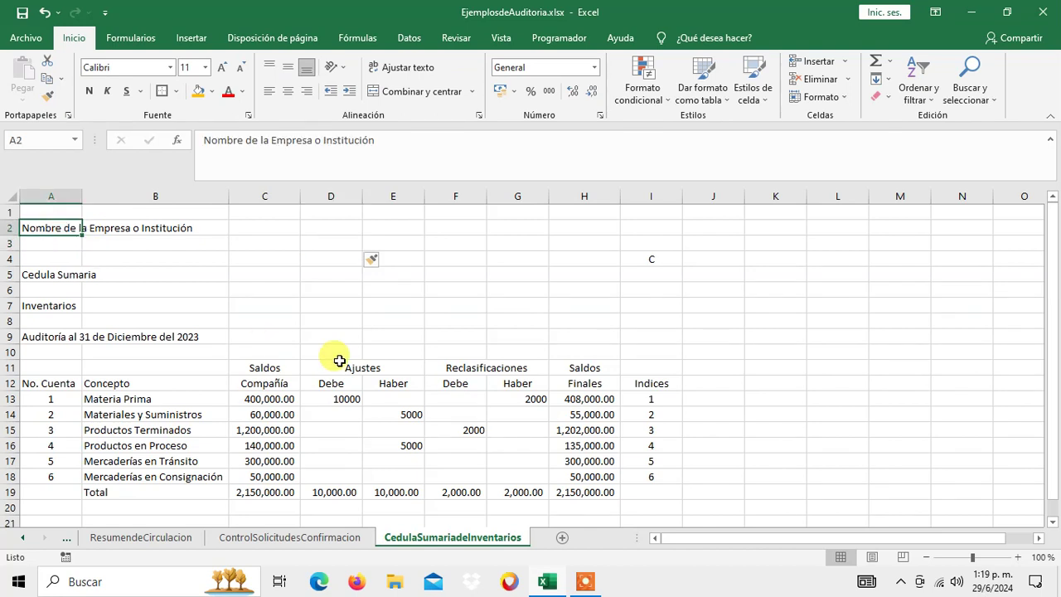
key("Down")
key("Down")
key("Right")
key("Right")
key("Right")
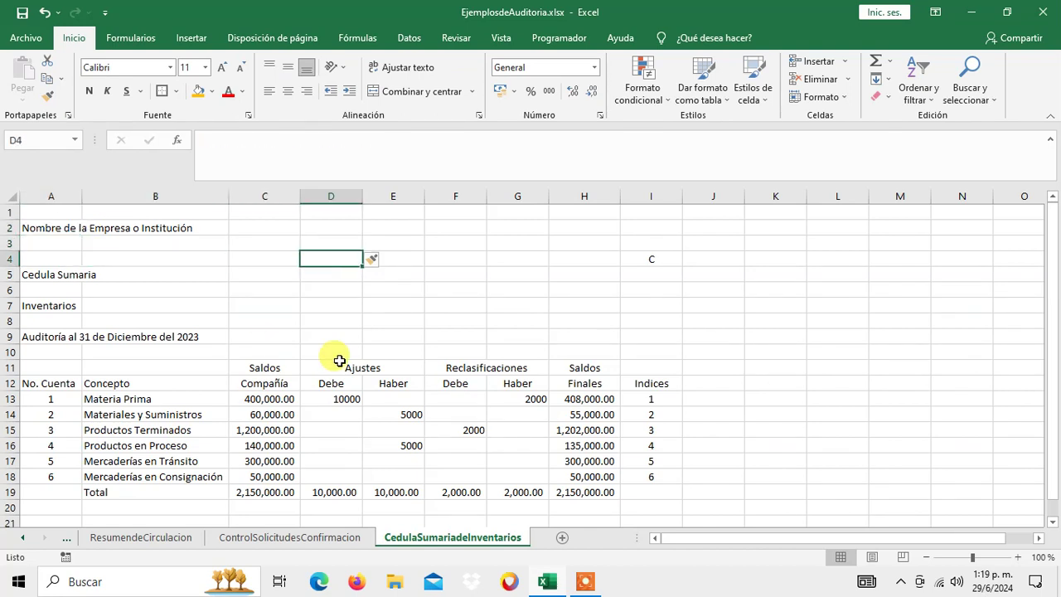
left_click(44, 13)
Step: Merge and center the title "Nombre de la Empresa o Institución" across A2:I2, and make it bold and underlined
left_click(40, 225)
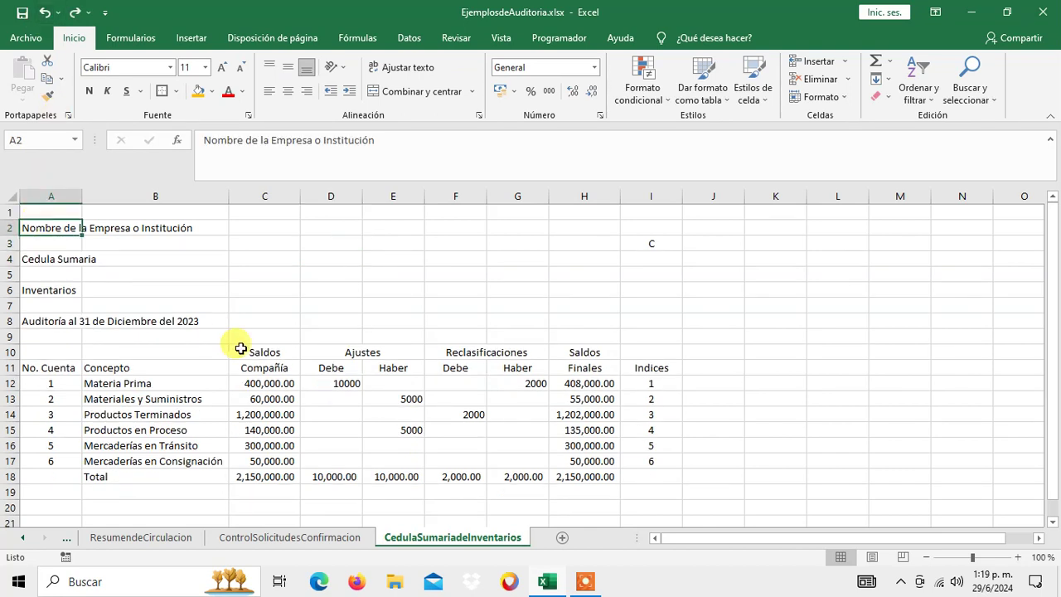
key("shift+Right")
key("shift+Right")
key("shift+Right")
key("shift+Right")
key("shift+Right")
key("shift+Right")
key("shift+Right")
key("shift+Right")
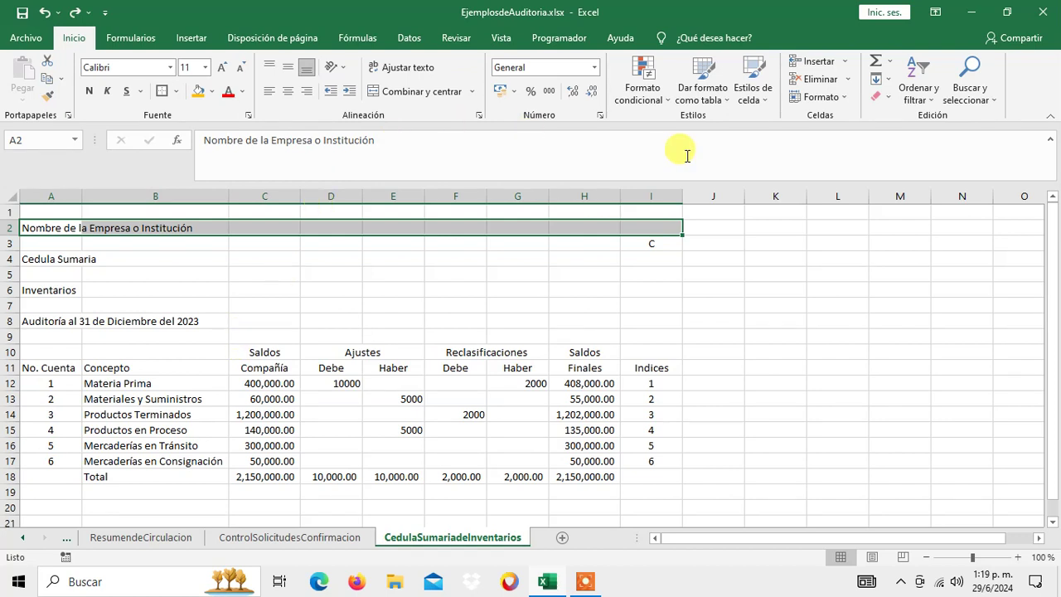
left_click(422, 92)
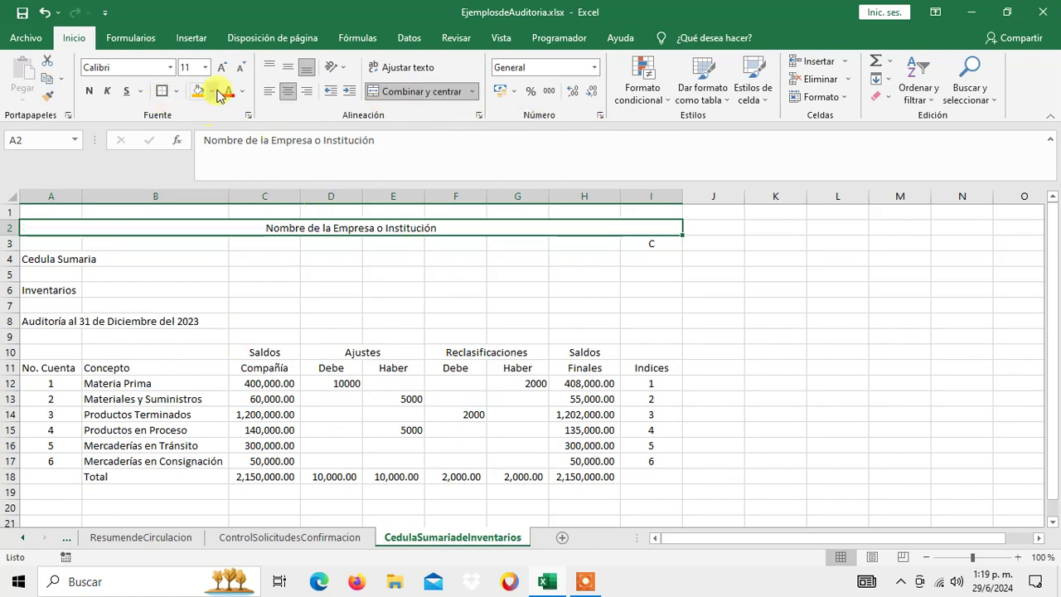
left_click(89, 91)
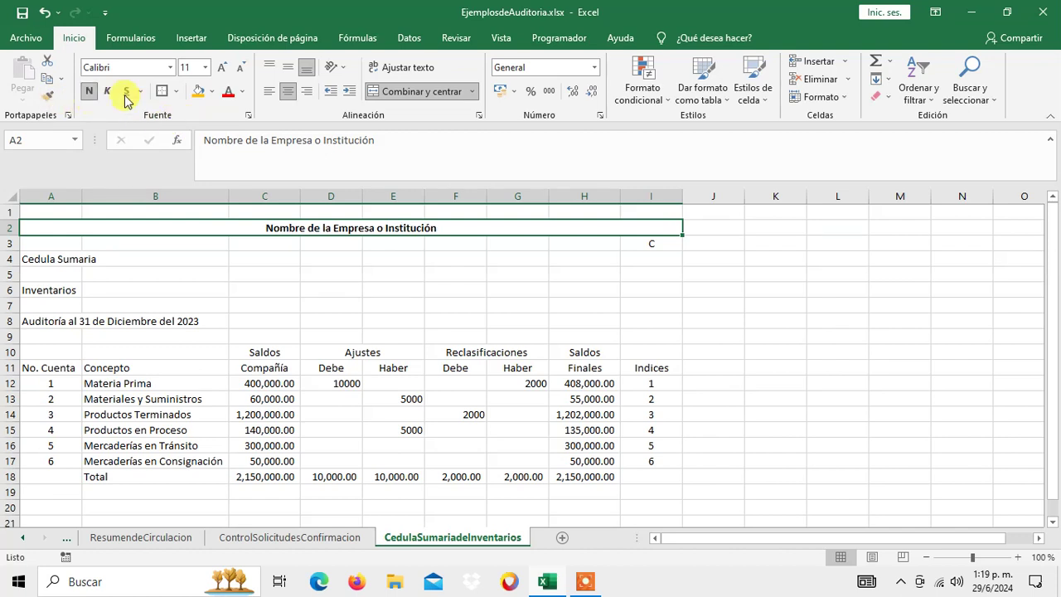
left_click(126, 91)
Step: Merge and center the "Cedula Sumaria" heading across A4:I4 in bold, underlined text
left_click(99, 259)
left_click_drag(100, 259, 623, 260)
left_click(414, 93)
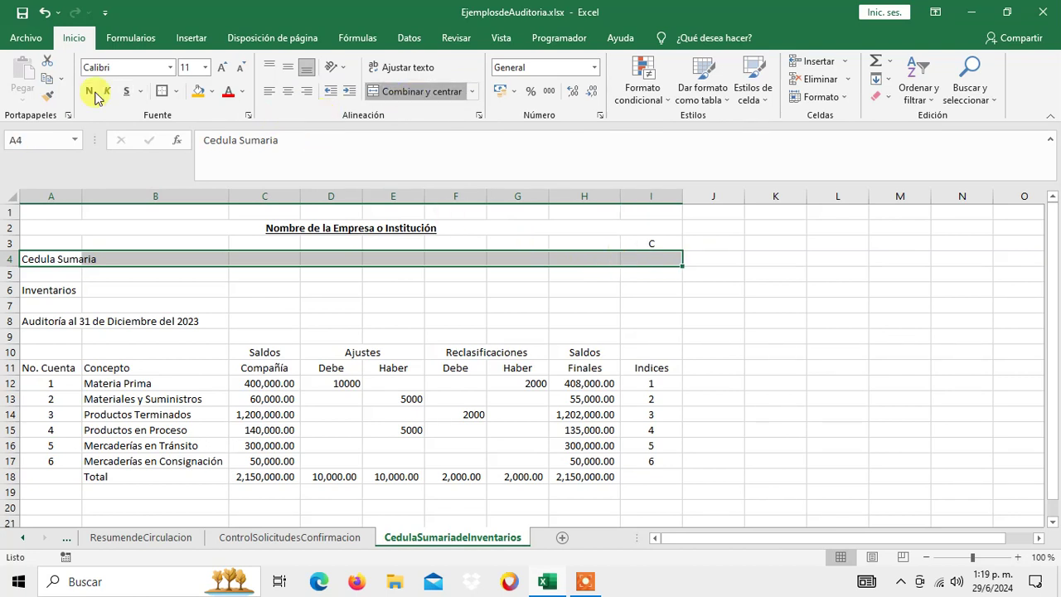
left_click(88, 91)
left_click(124, 91)
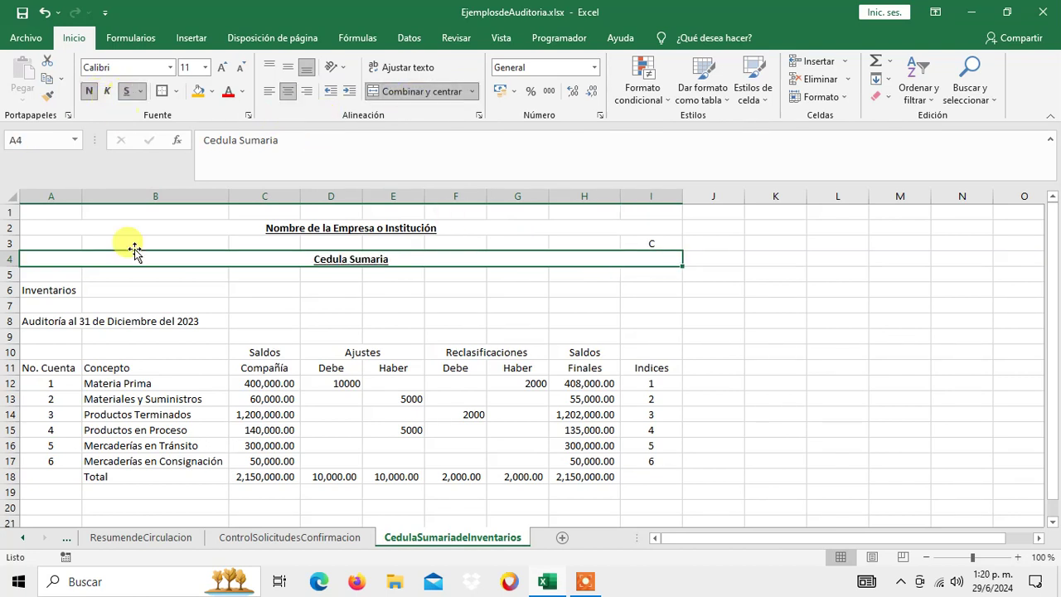
Step: Make the "Inventarios" heading bold and underlined, and merge and center it across A6:I6
left_click_drag(71, 291, 626, 286)
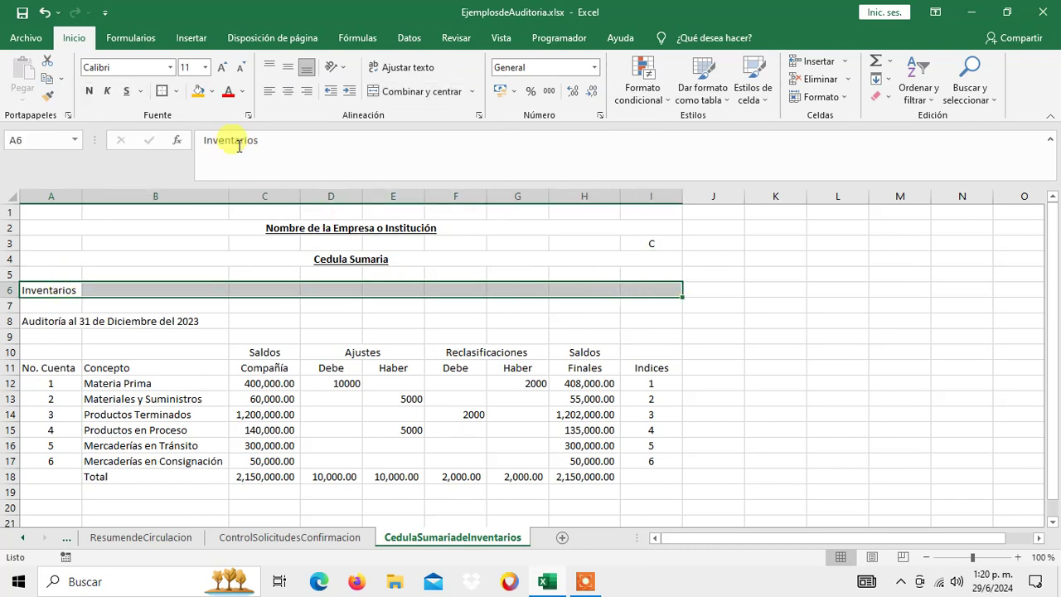
left_click(89, 91)
left_click(124, 91)
left_click(406, 93)
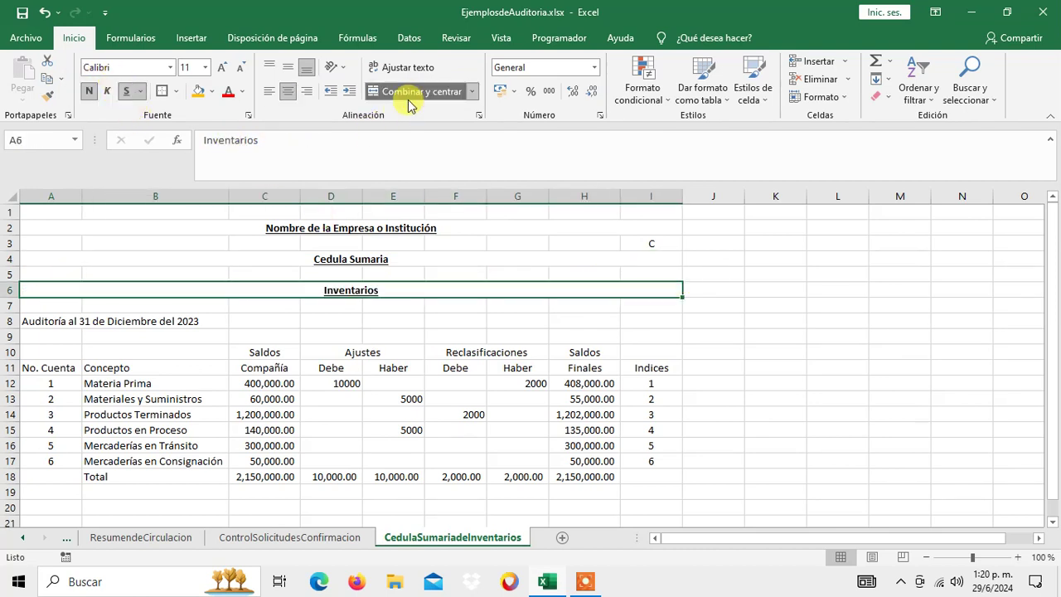
Step: Merge and center "Auditoría al 31 de Diciembre del 2023" across A8:H8, with bold and underline formatting
left_click_drag(68, 320, 607, 325)
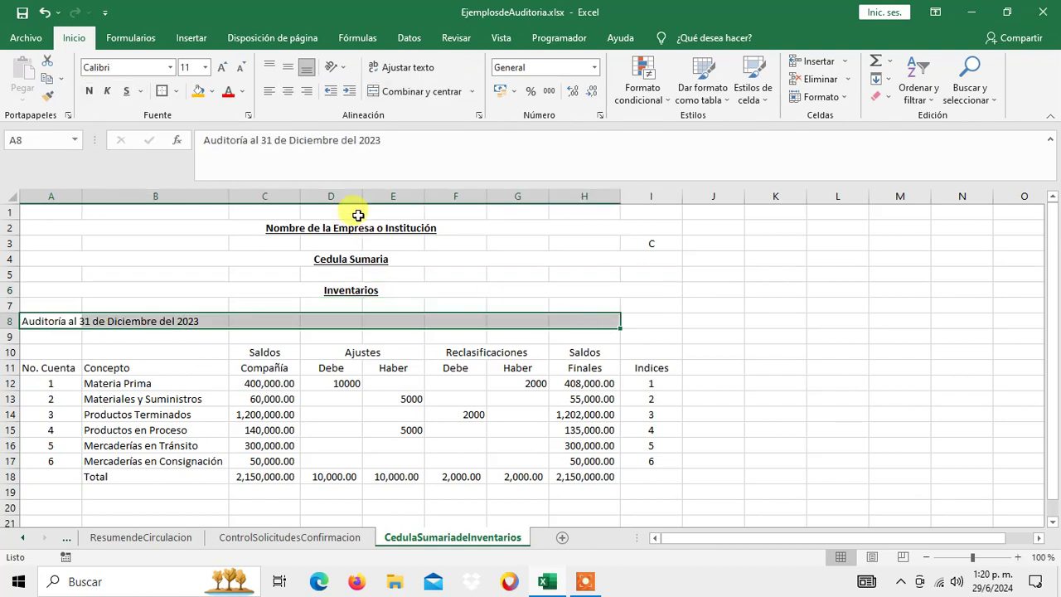
left_click(406, 98)
left_click(89, 91)
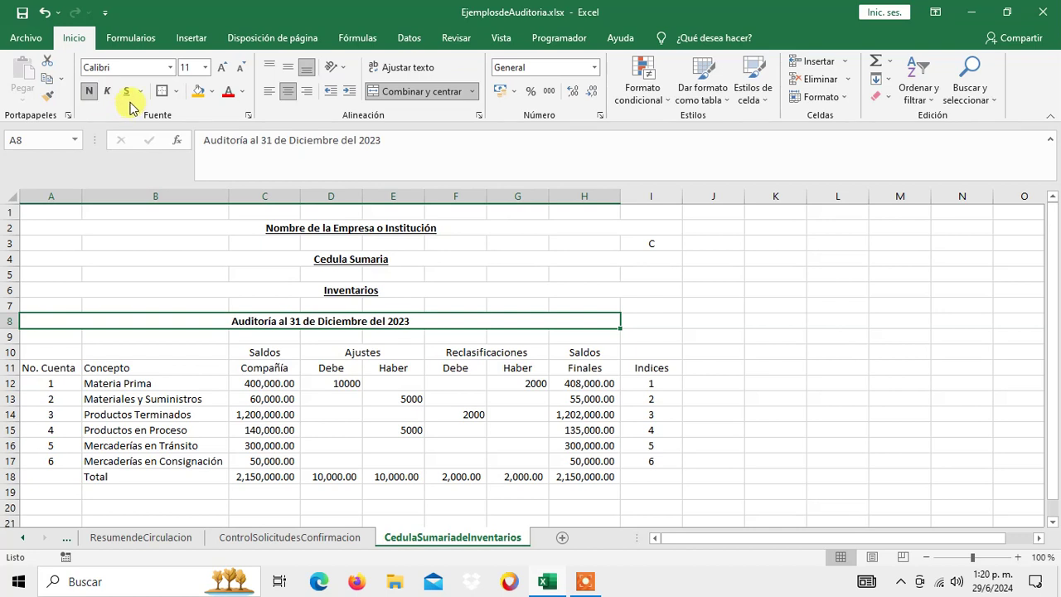
left_click(126, 91)
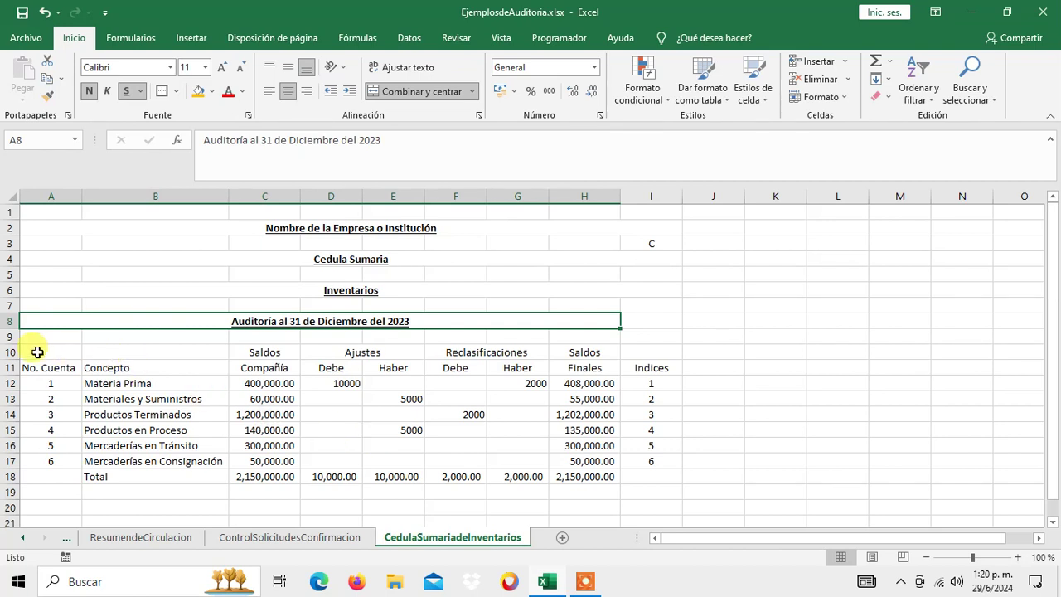
Step: Make the column headings in A10:I11 bold and give them an orange fill
left_click_drag(33, 346, 639, 362)
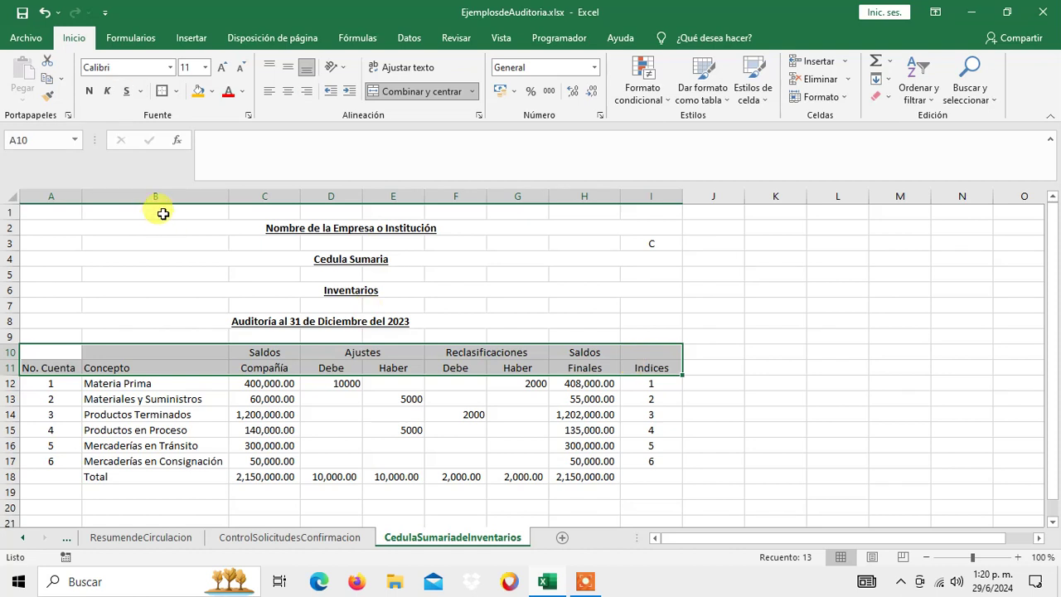
left_click(90, 91)
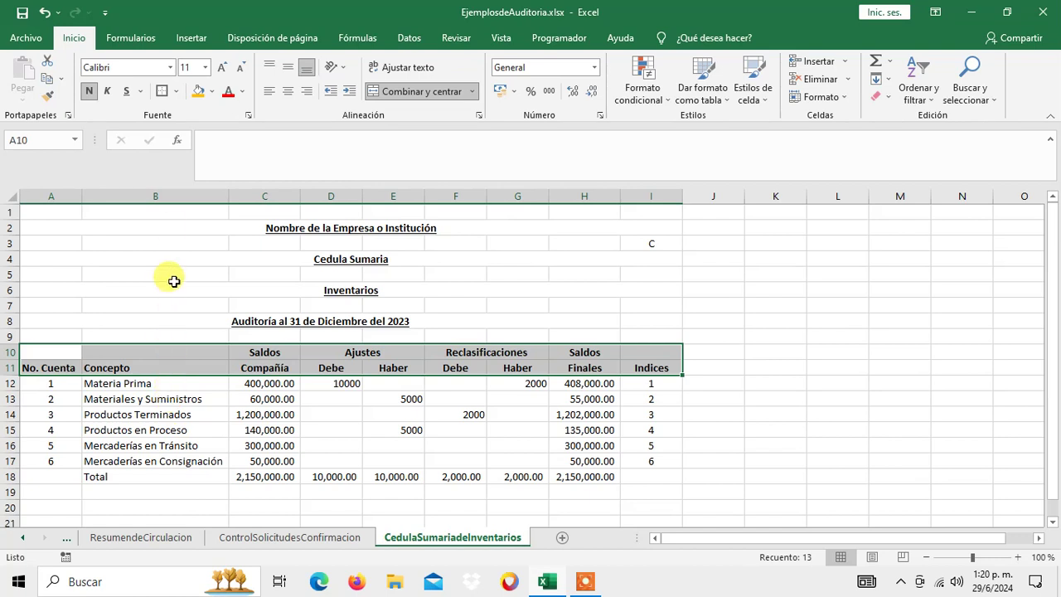
left_click(196, 93)
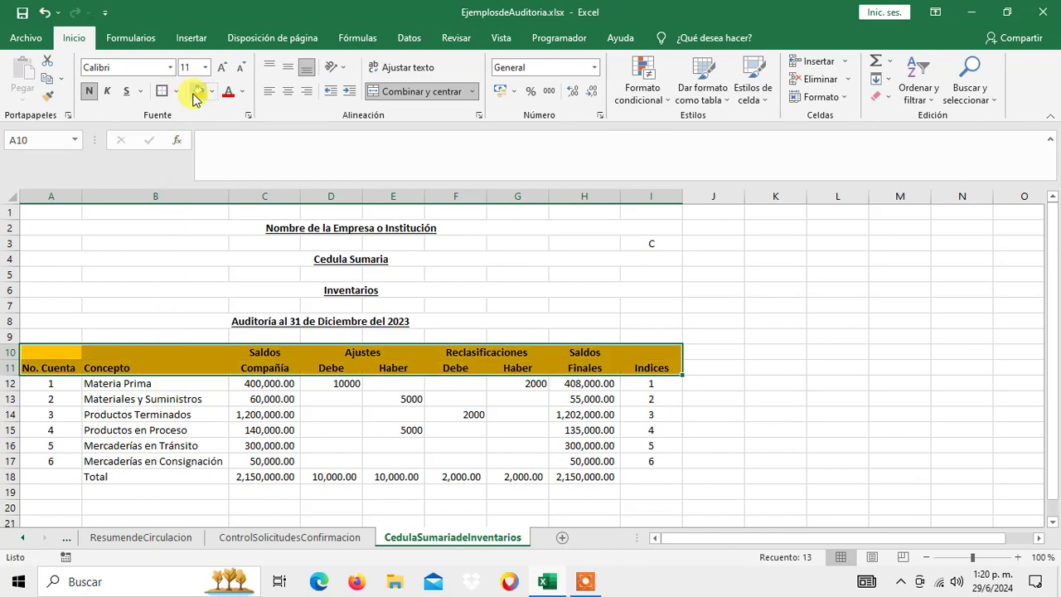
Step: Fill the Total row, A18:I18, with light green
left_click(54, 477)
left_click_drag(131, 477, 635, 478)
left_click(212, 91)
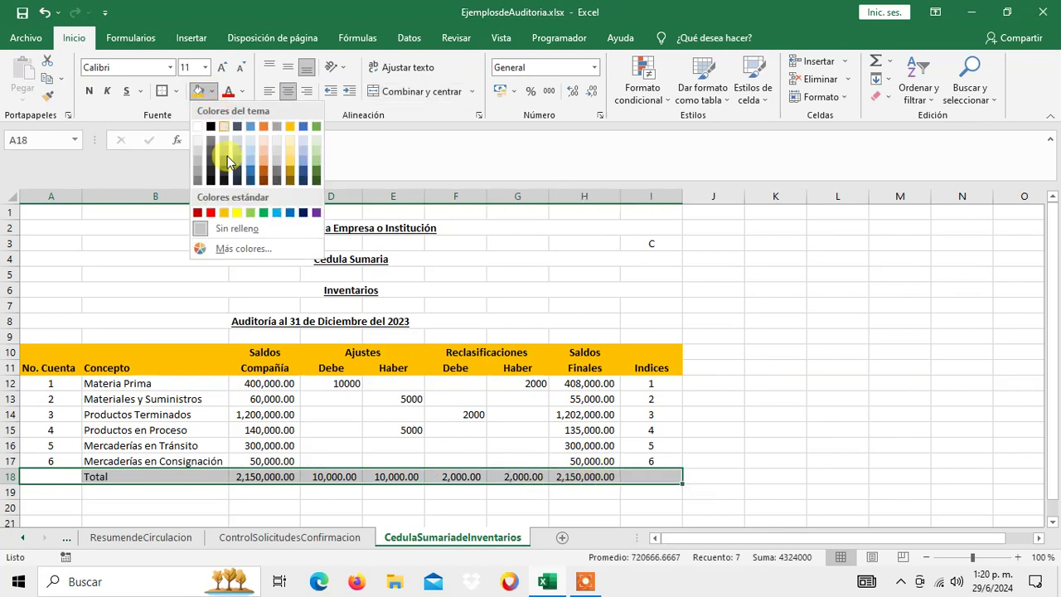
left_click(248, 212)
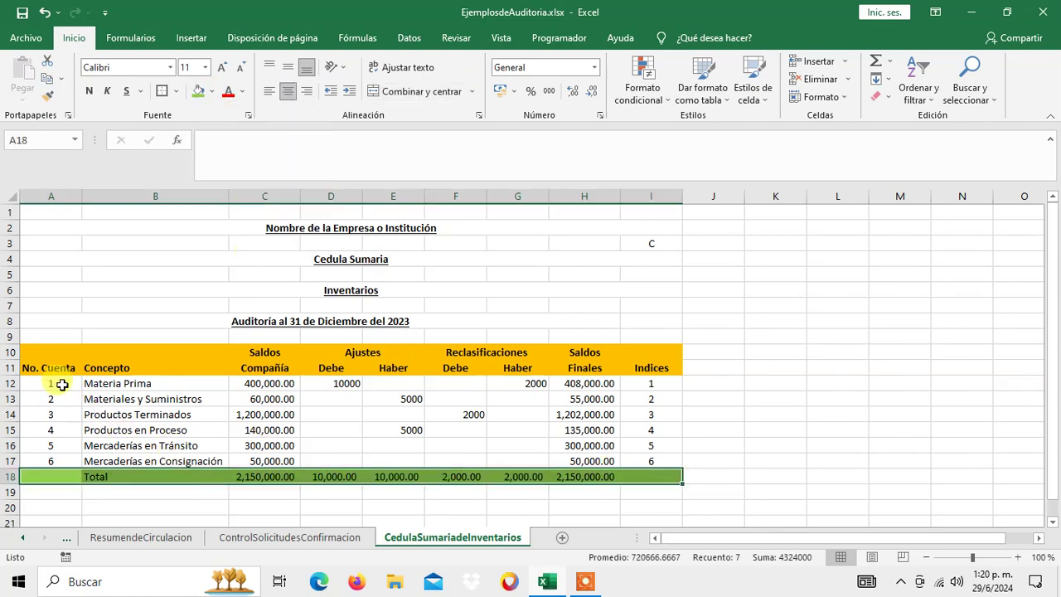
Step: Apply thick outside borders to the title block A1:I9 and to the No. Cuenta, Concepto and Saldos Compañía header cells
left_click_drag(38, 212, 339, 334)
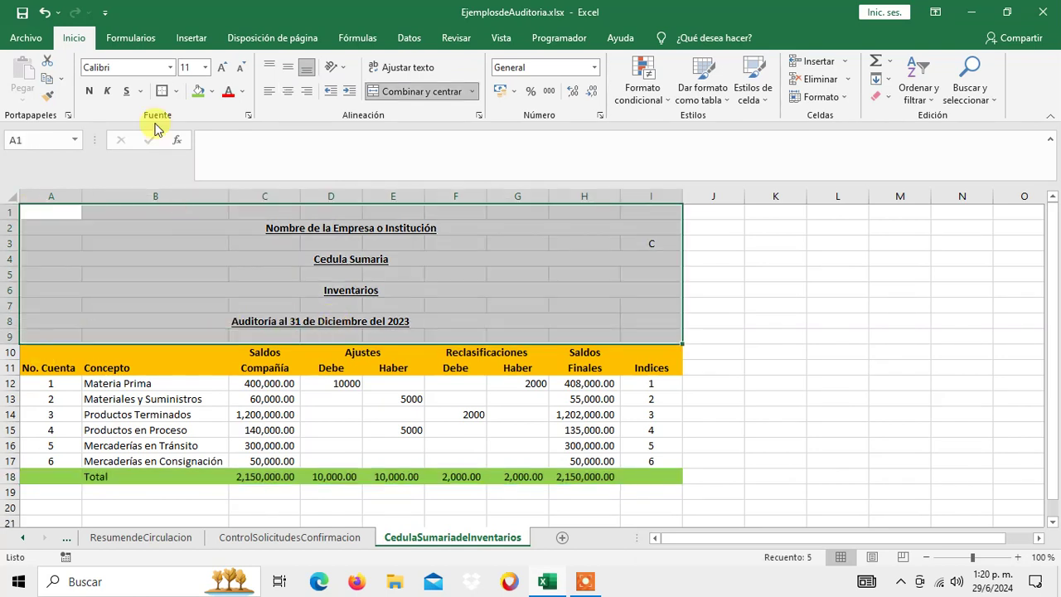
left_click(163, 91)
left_click_drag(57, 348, 106, 371)
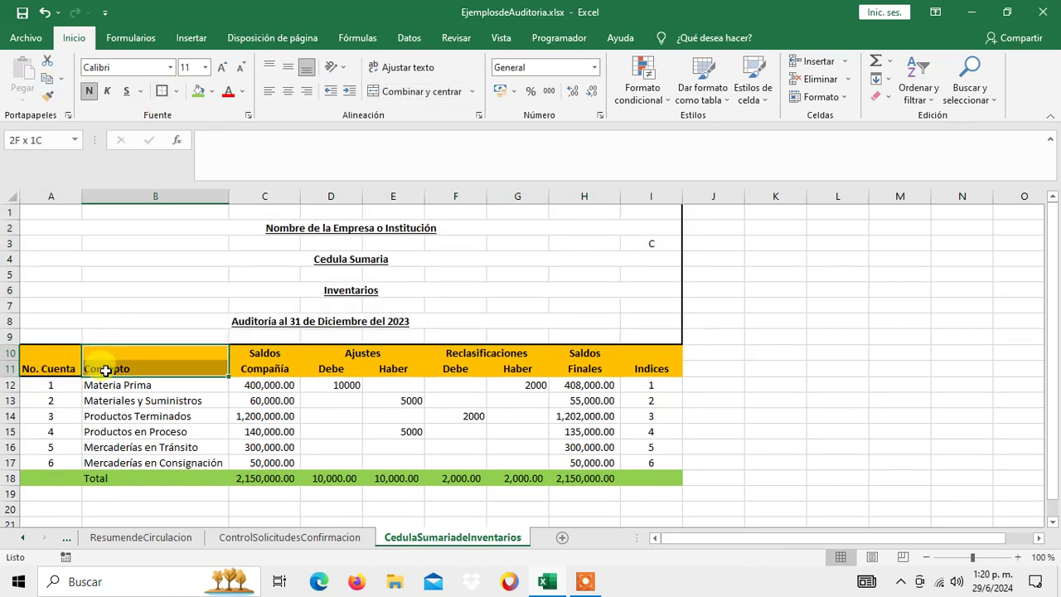
left_click(169, 95)
left_click_drag(265, 352, 262, 368)
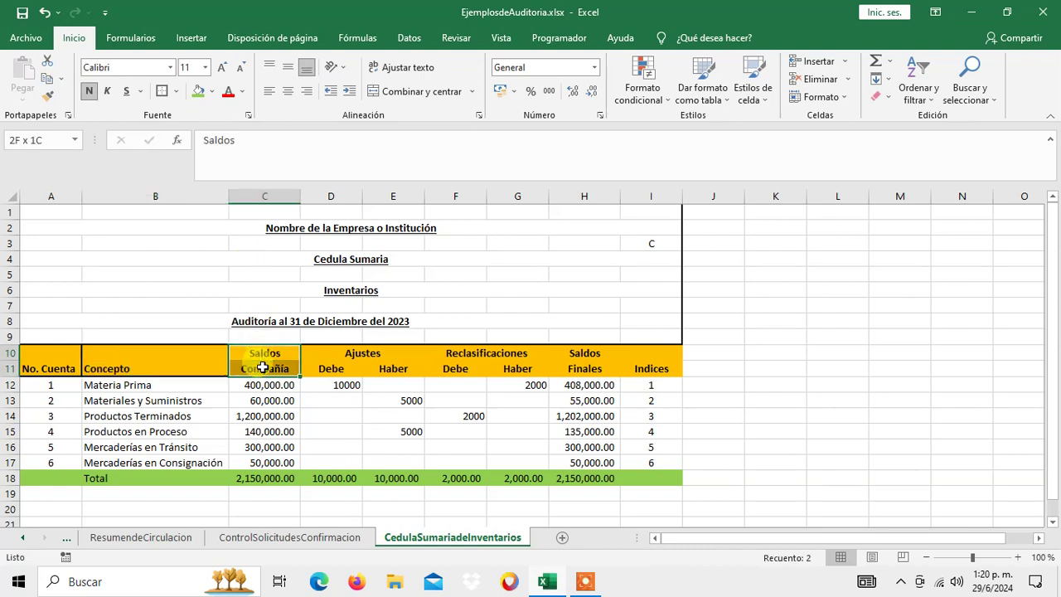
left_click(163, 94)
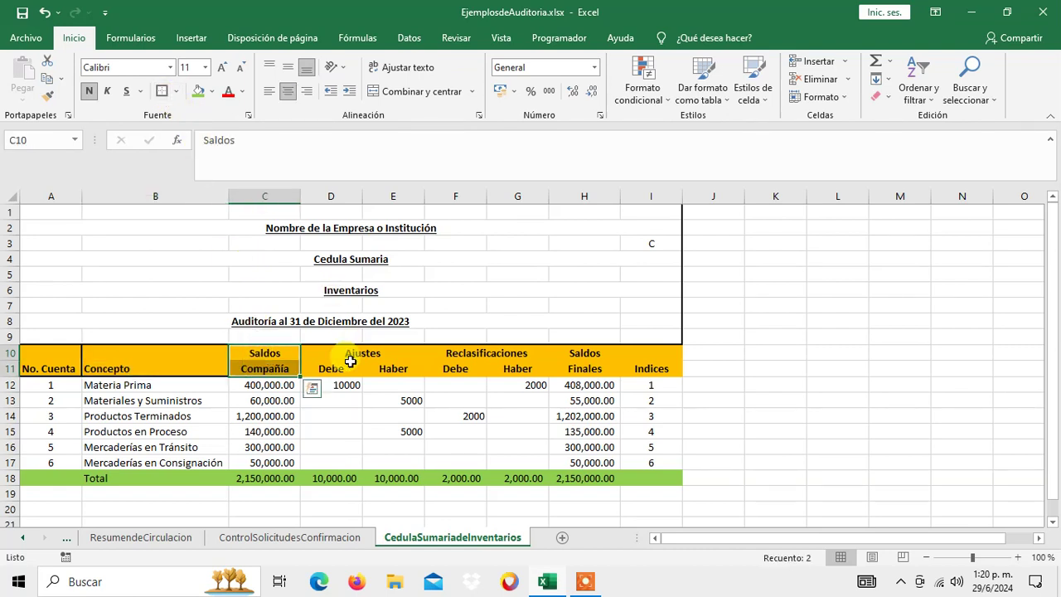
Step: Apply thick outside borders around the Ajustes, Reclasificaciones, Saldos Finales and Indices header blocks in rows 10 and 11
left_click_drag(350, 354, 340, 385)
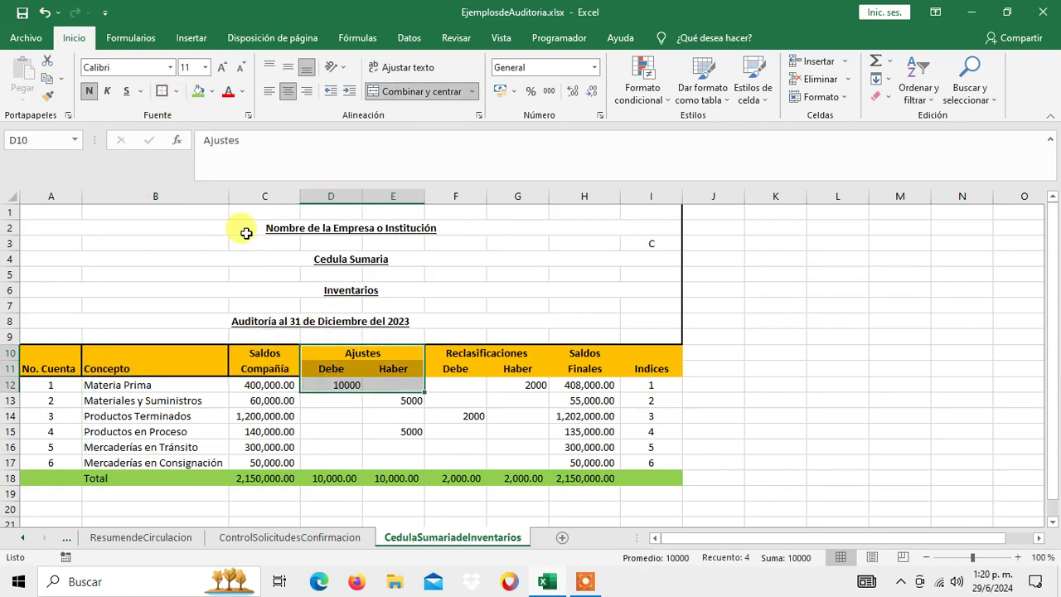
left_click(345, 353)
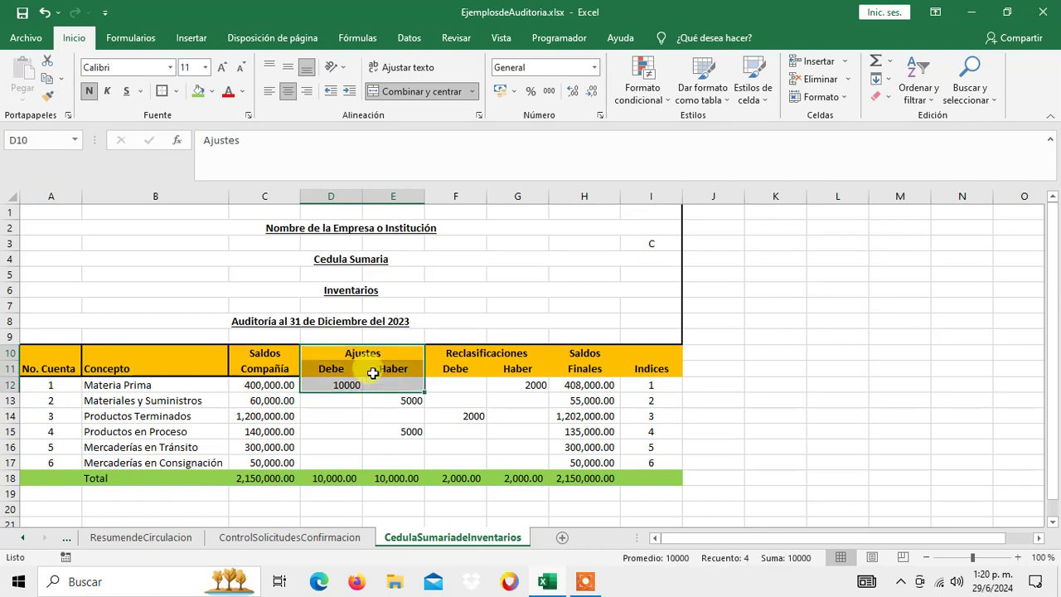
left_click(372, 374)
left_click_drag(349, 355, 357, 369)
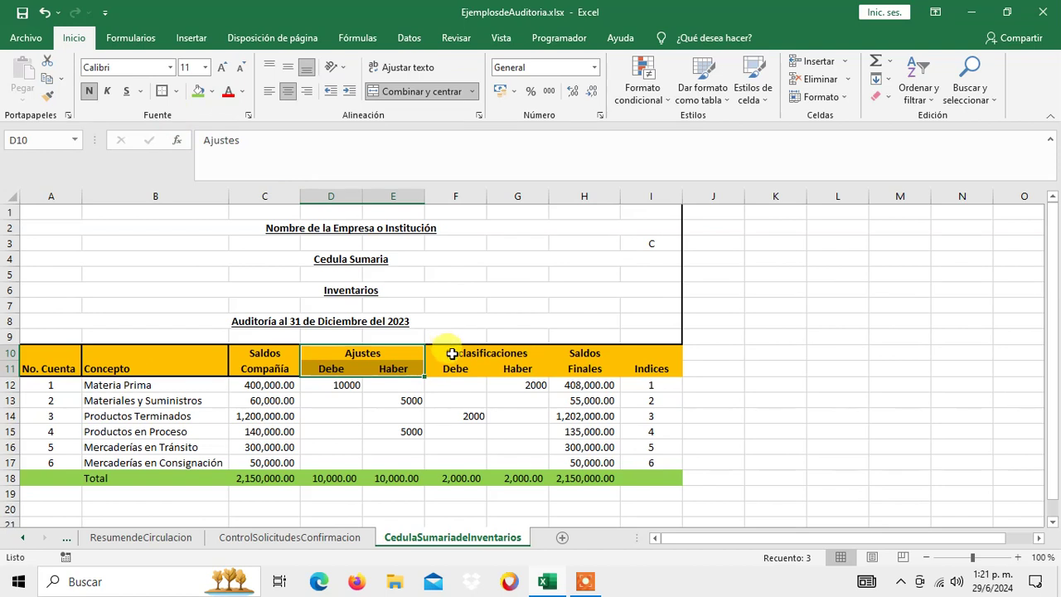
left_click_drag(452, 354, 452, 369)
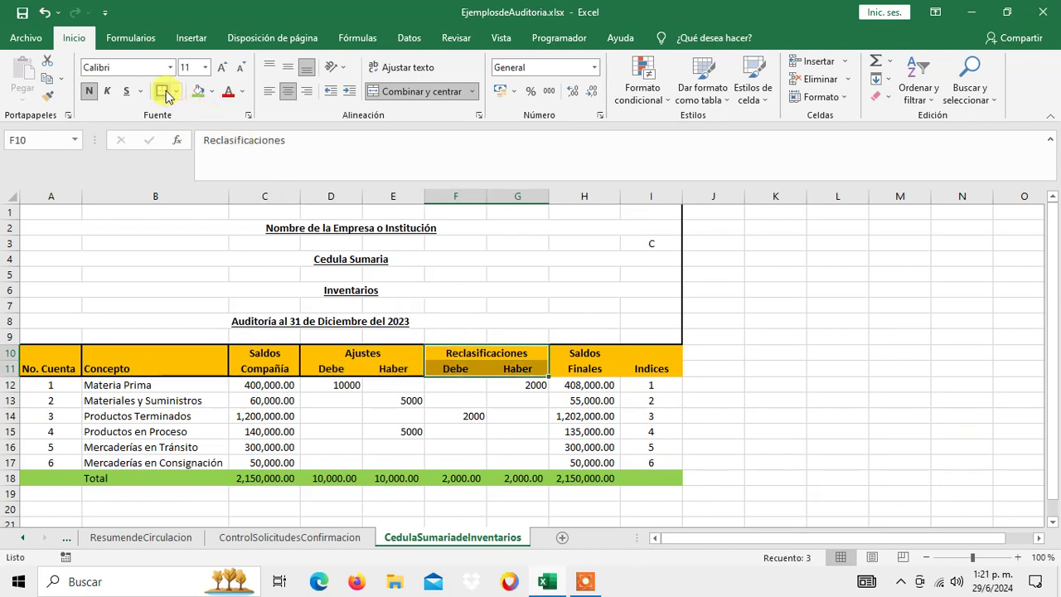
left_click_drag(585, 349, 574, 370)
left_click(572, 357)
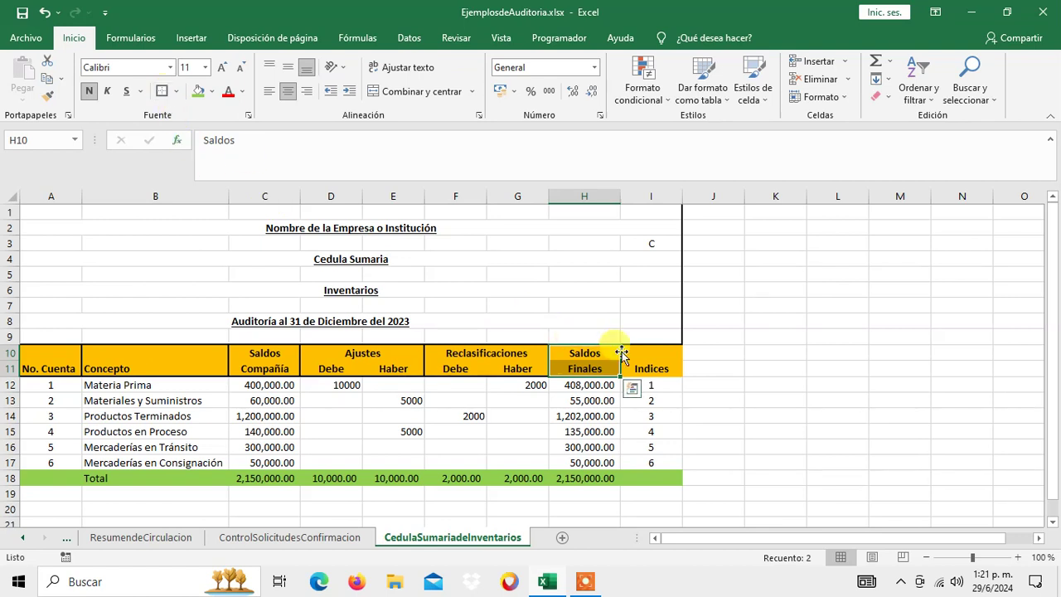
left_click_drag(649, 356, 645, 370)
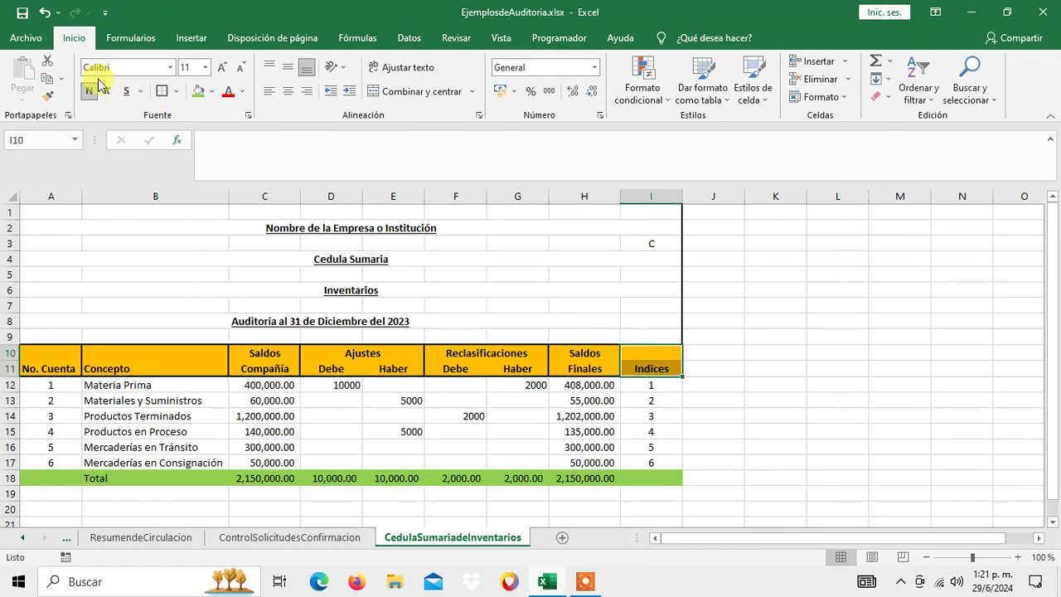
Step: Center the No. Cuenta and Concepto headings in A11:B11
left_click(147, 365)
left_click_drag(85, 363, 67, 363)
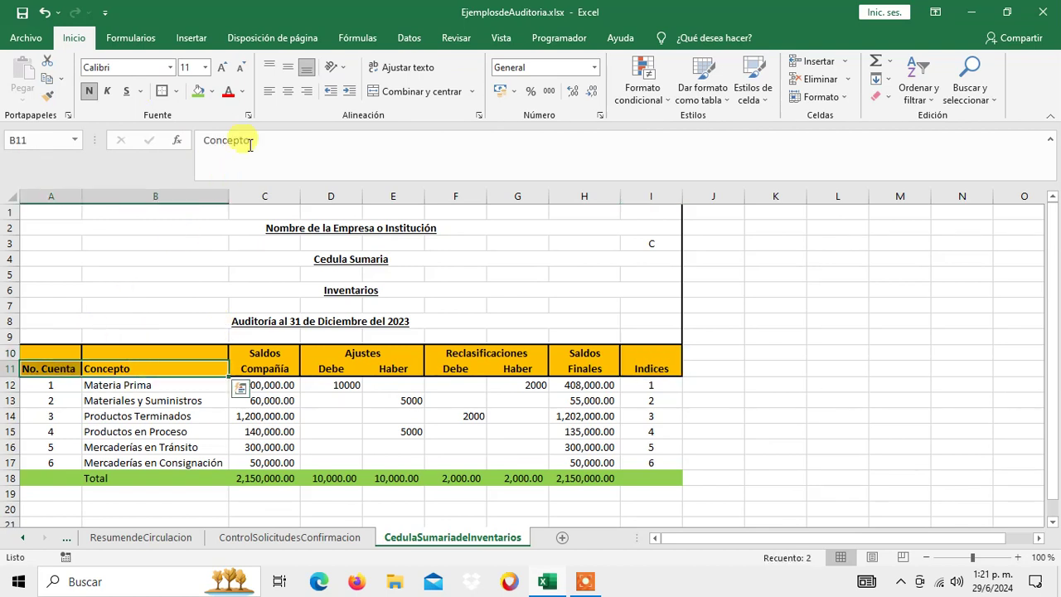
left_click(293, 97)
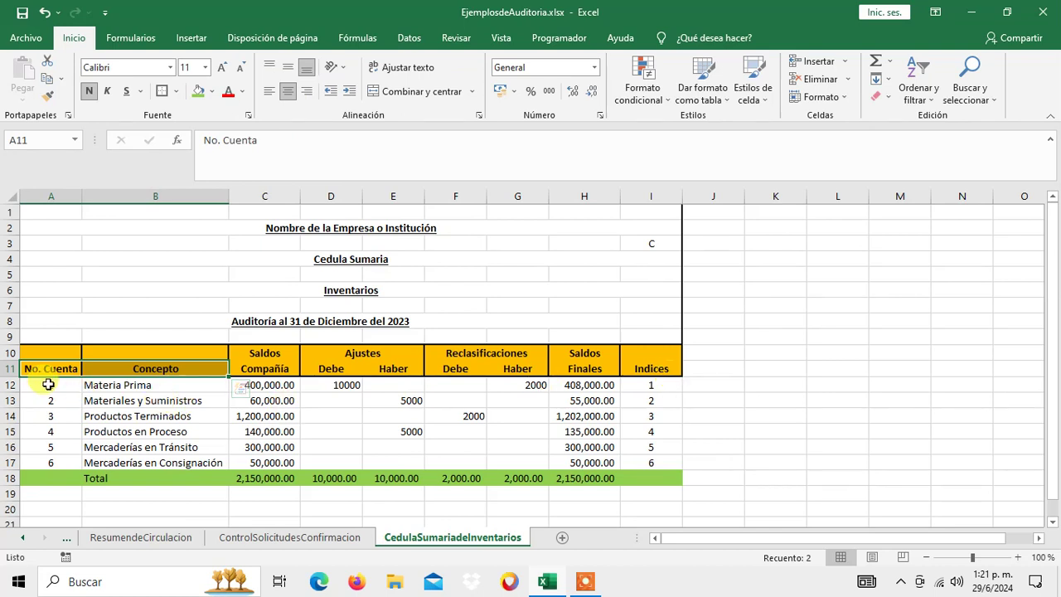
Step: Apply all borders to the data and Total rows, A12:I18
left_click_drag(49, 384, 654, 467)
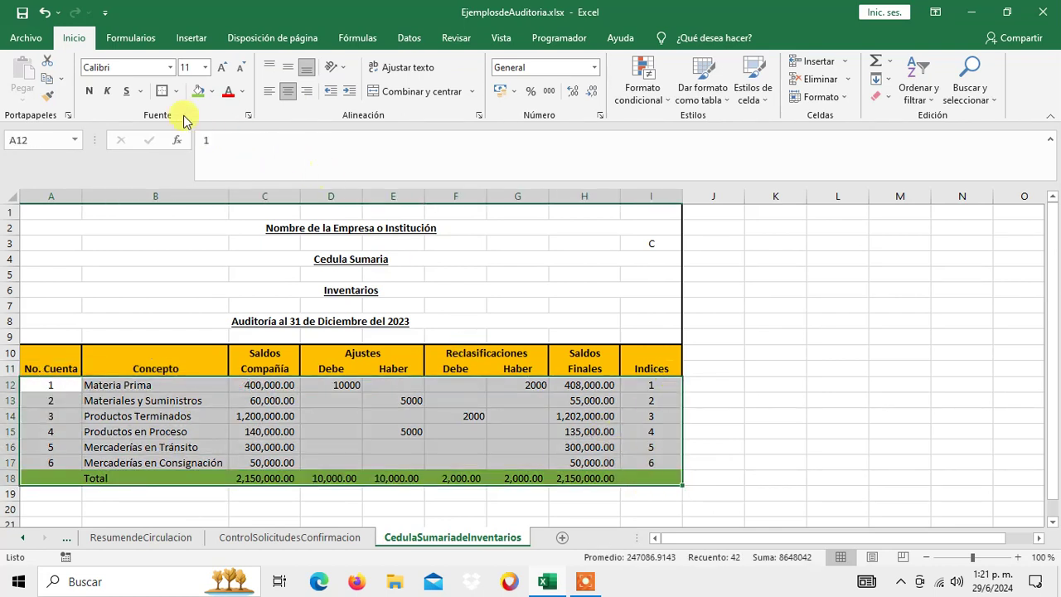
left_click(175, 91)
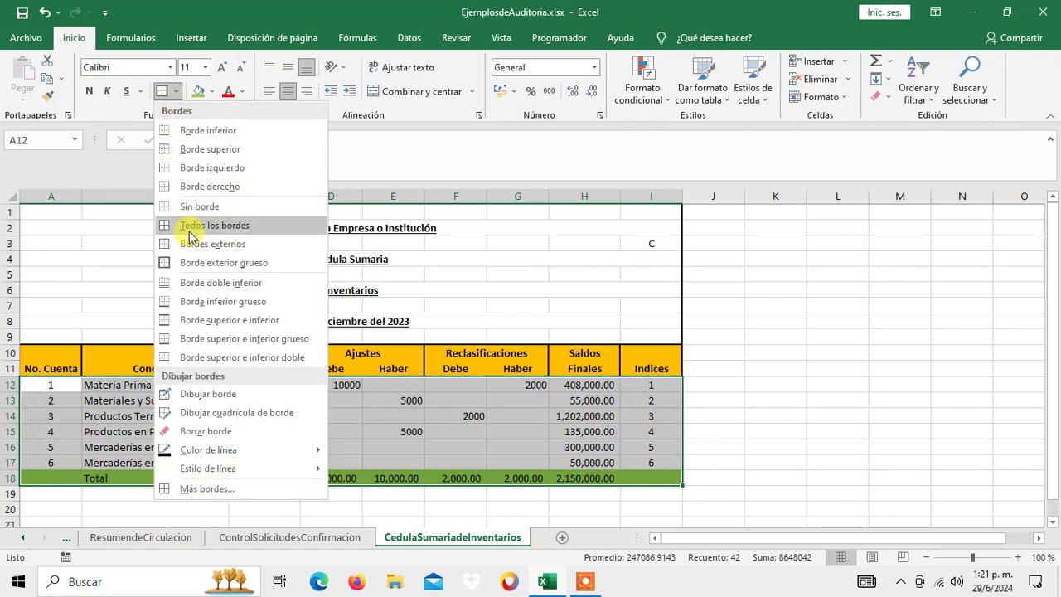
left_click(191, 230)
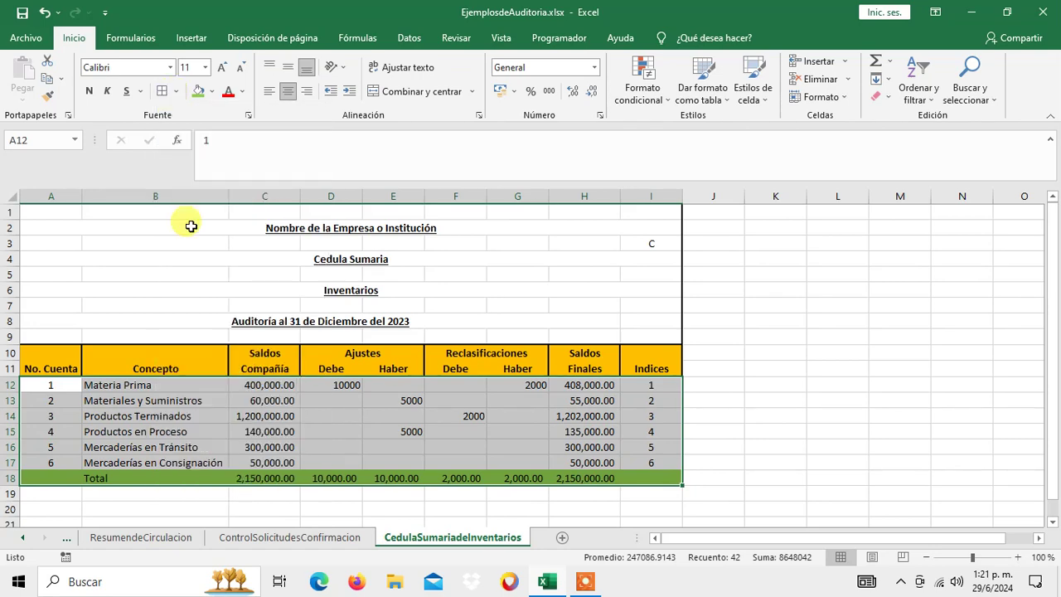
left_click(259, 397)
Step: Apply the C$ accounting format to the Saldos Compañía amounts C12:C17 and the Saldos Finales amounts H12:H17
left_click_drag(268, 384, 267, 458)
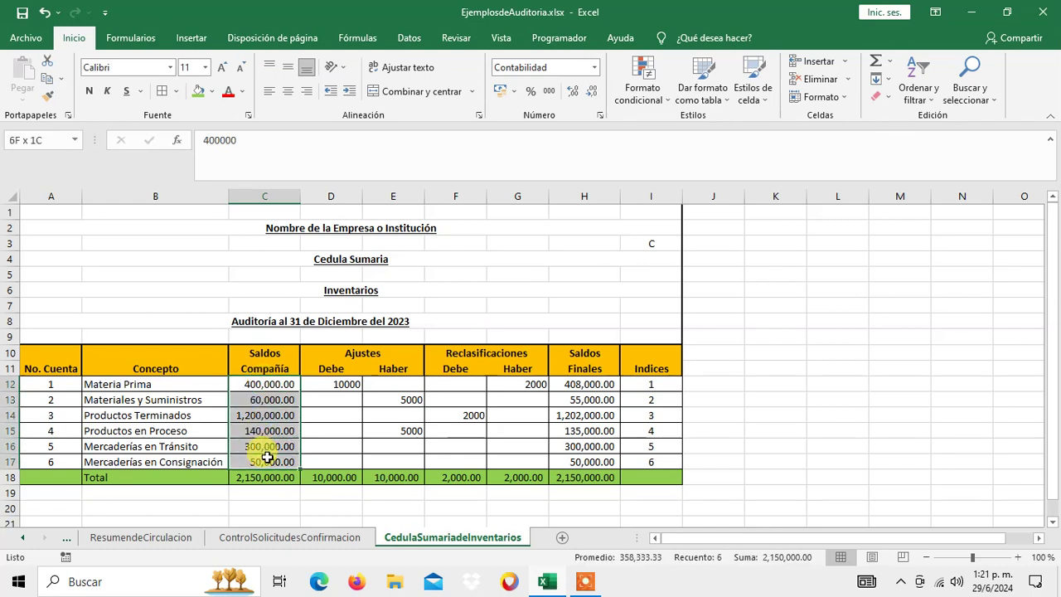
left_click(501, 92)
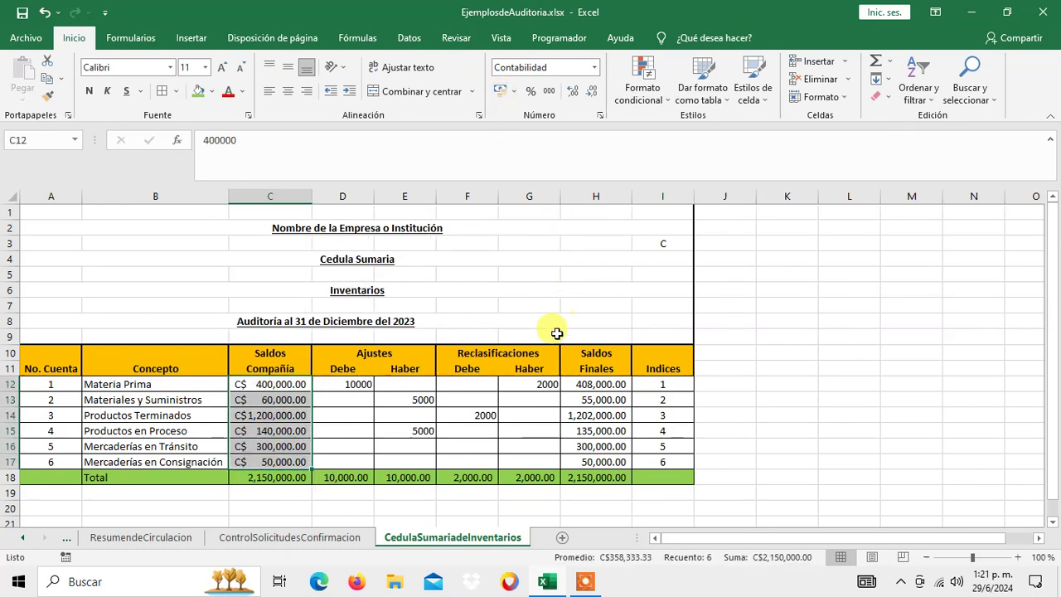
left_click(348, 385)
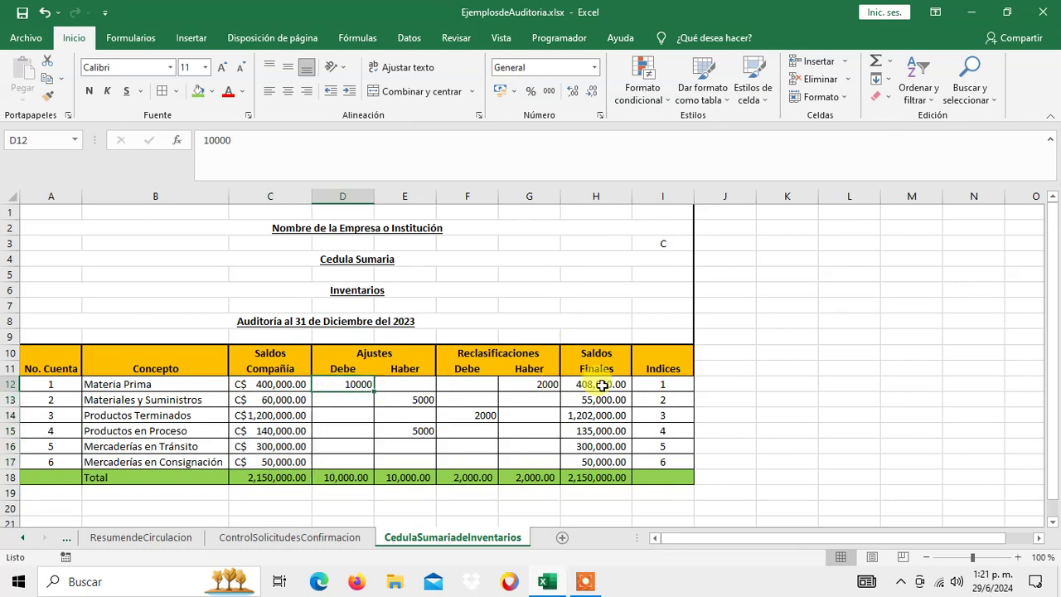
left_click_drag(601, 385, 597, 463)
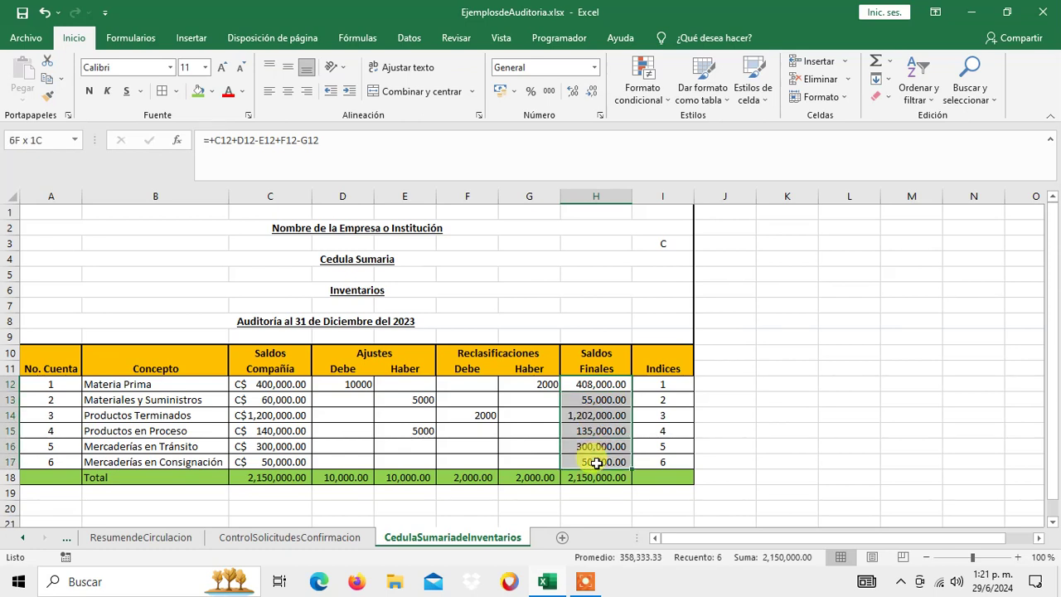
left_click_drag(597, 463, 597, 463)
left_click(502, 91)
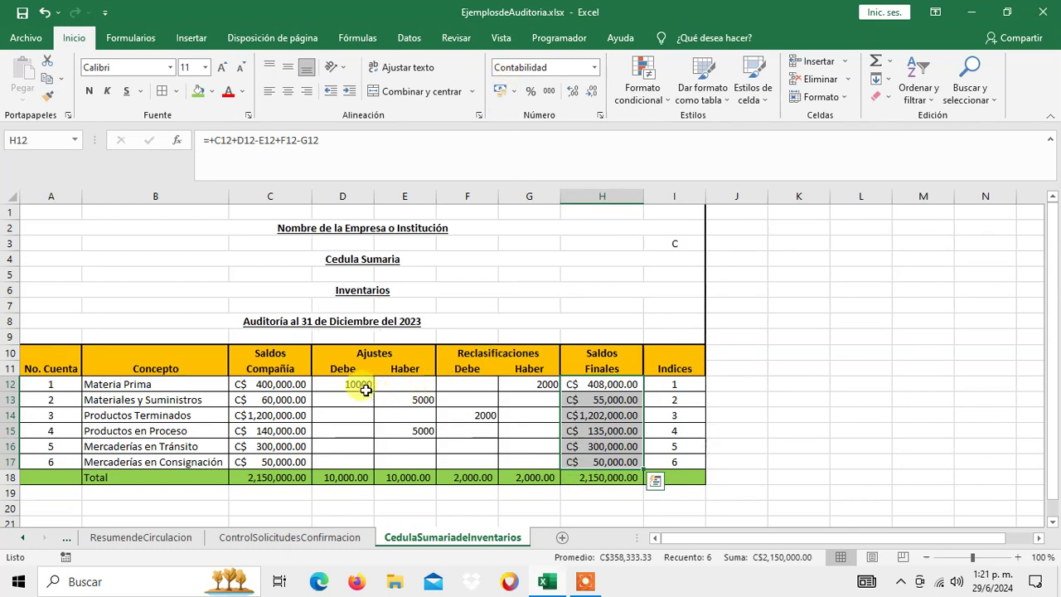
left_click_drag(365, 386, 559, 462)
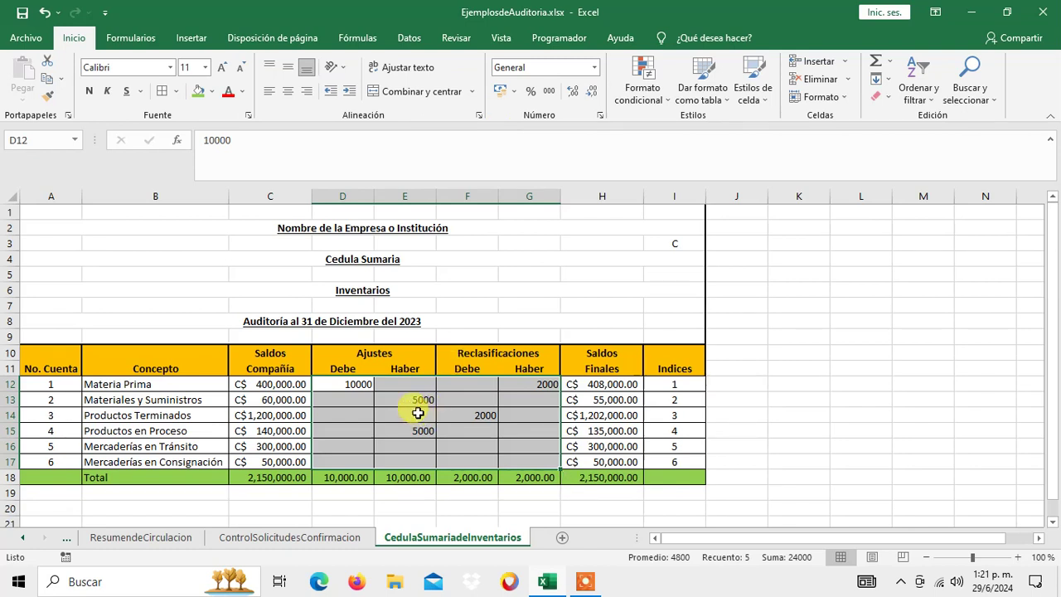
left_click(335, 386)
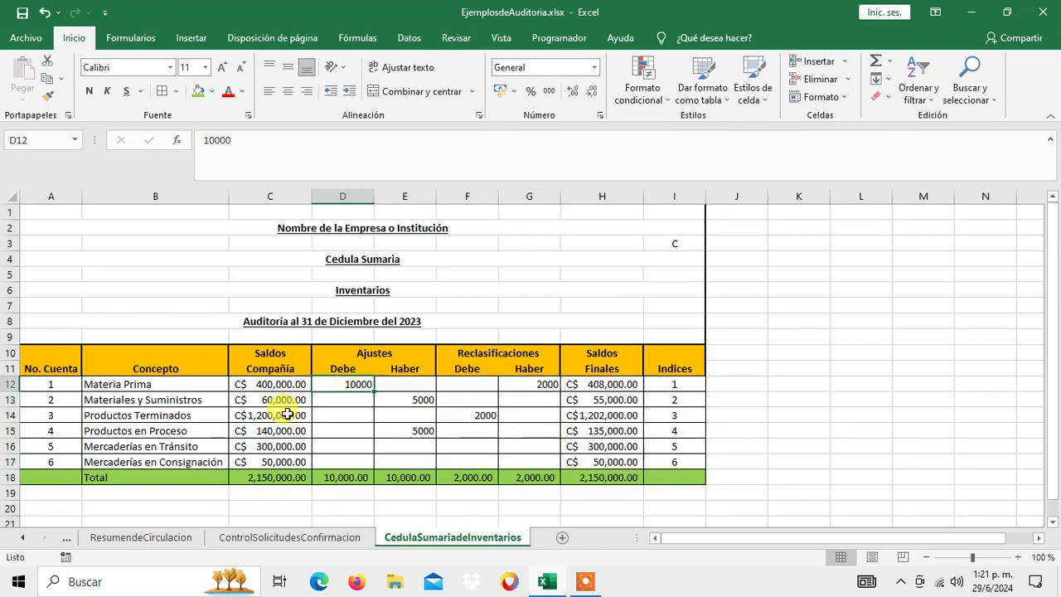
Step: Switch C13:C17 and H13:H17 to comma style without the currency symbol, leaving only the first row's amounts with C$
left_click_drag(278, 404, 273, 461)
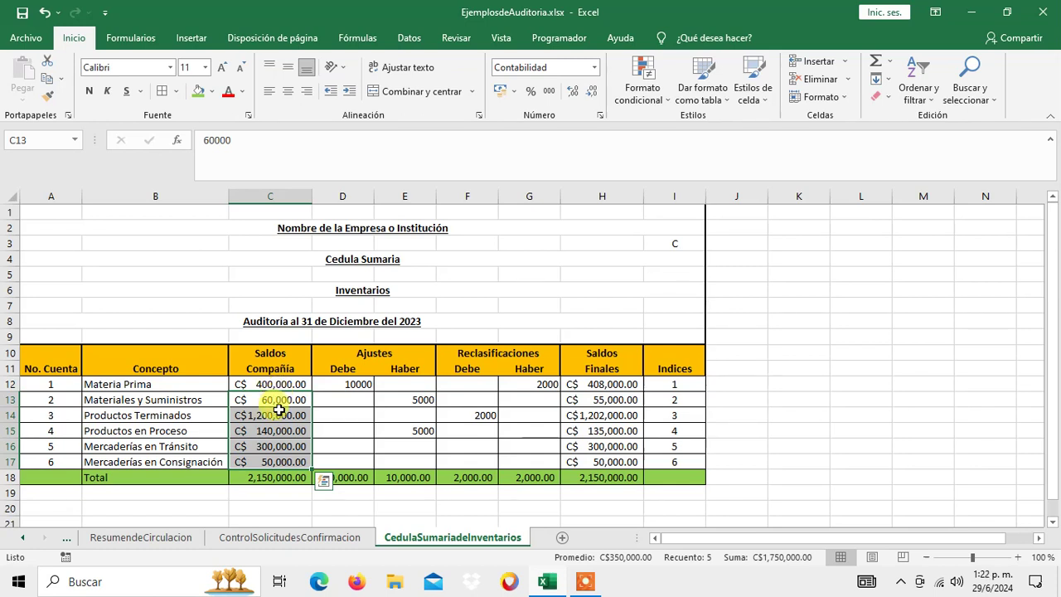
left_click(548, 91)
left_click_drag(599, 401, 597, 461)
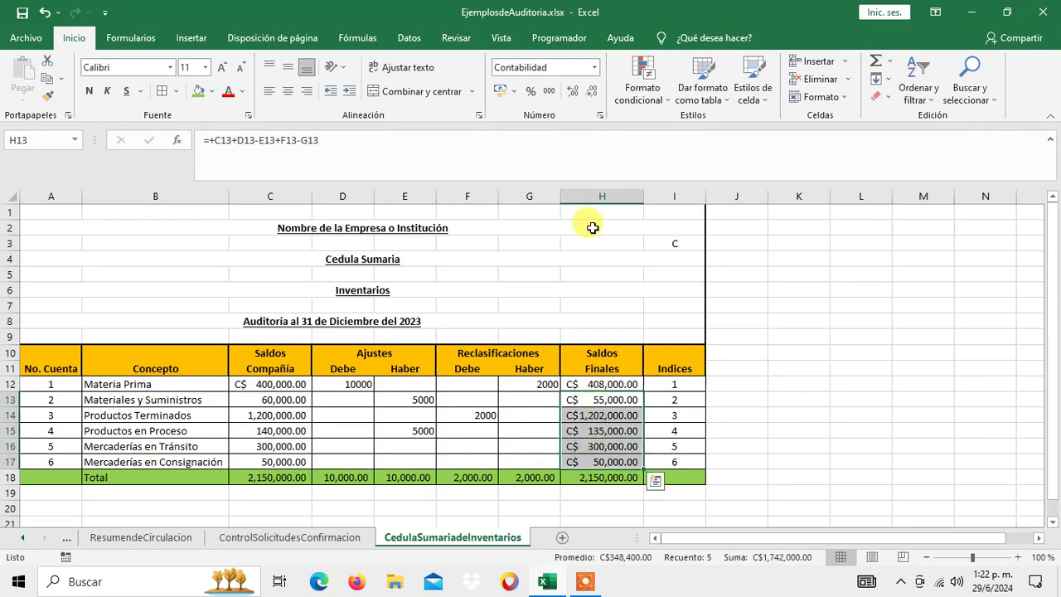
left_click(548, 91)
Step: Apply the C$ accounting format to the totals C18:H18 and comma style to the adjustment and reclassification amounts D12:G17
left_click_drag(247, 476, 621, 475)
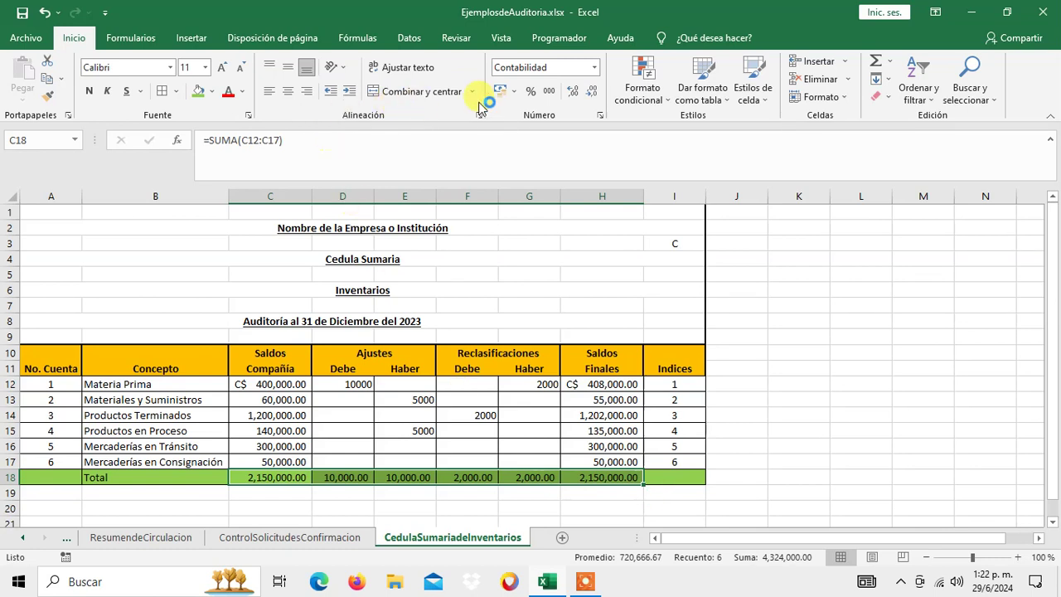
left_click(502, 94)
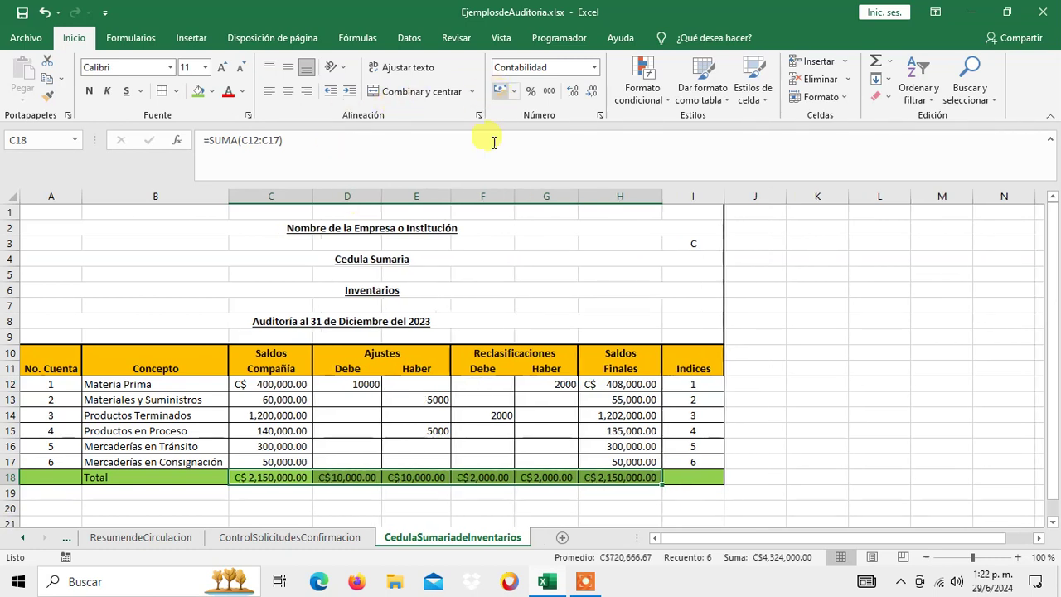
left_click(462, 495)
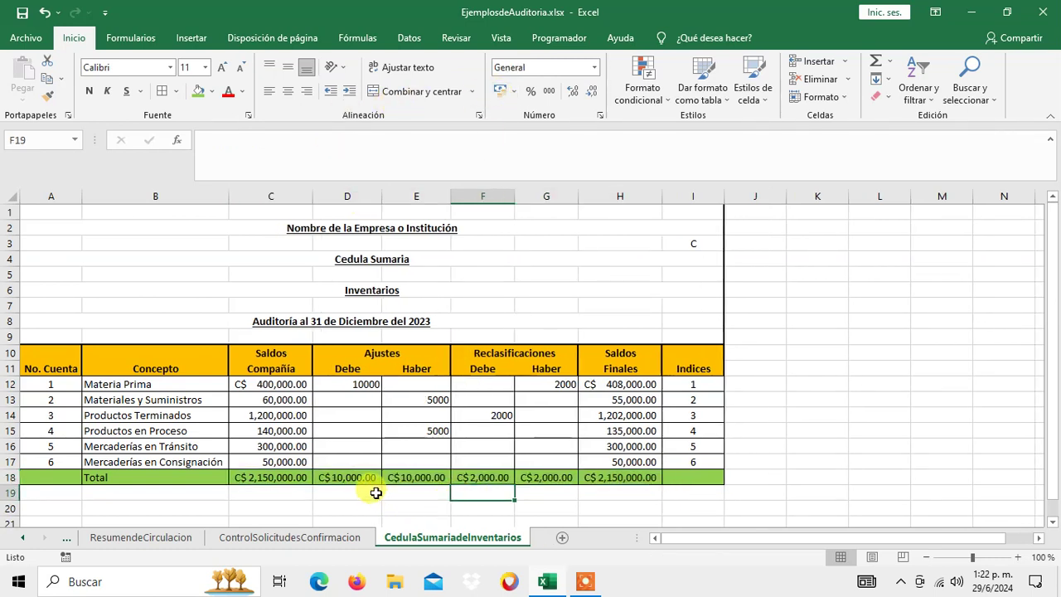
left_click_drag(368, 387, 540, 462)
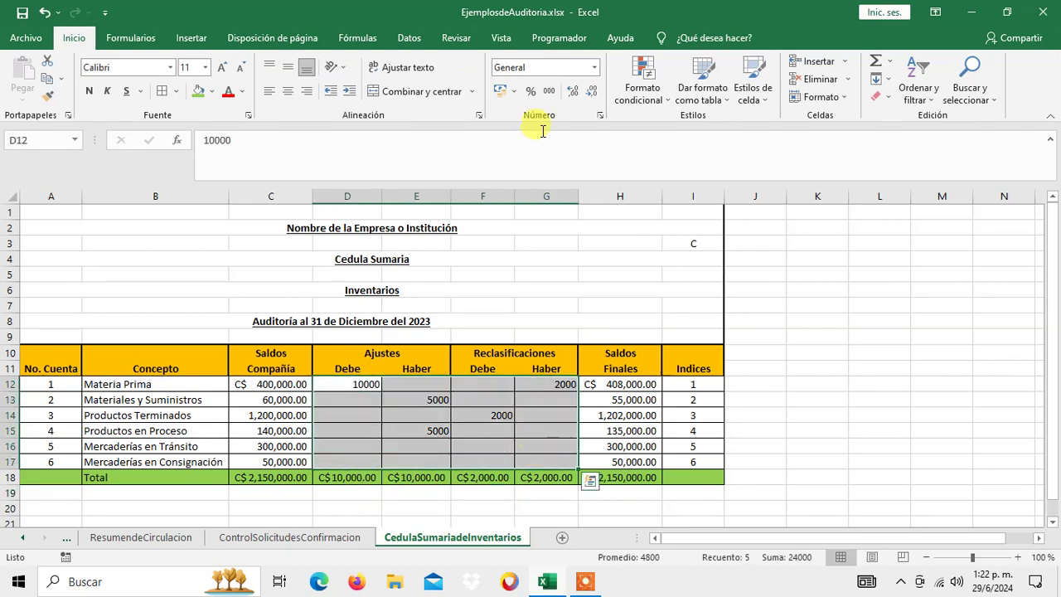
left_click(549, 91)
left_click(870, 386)
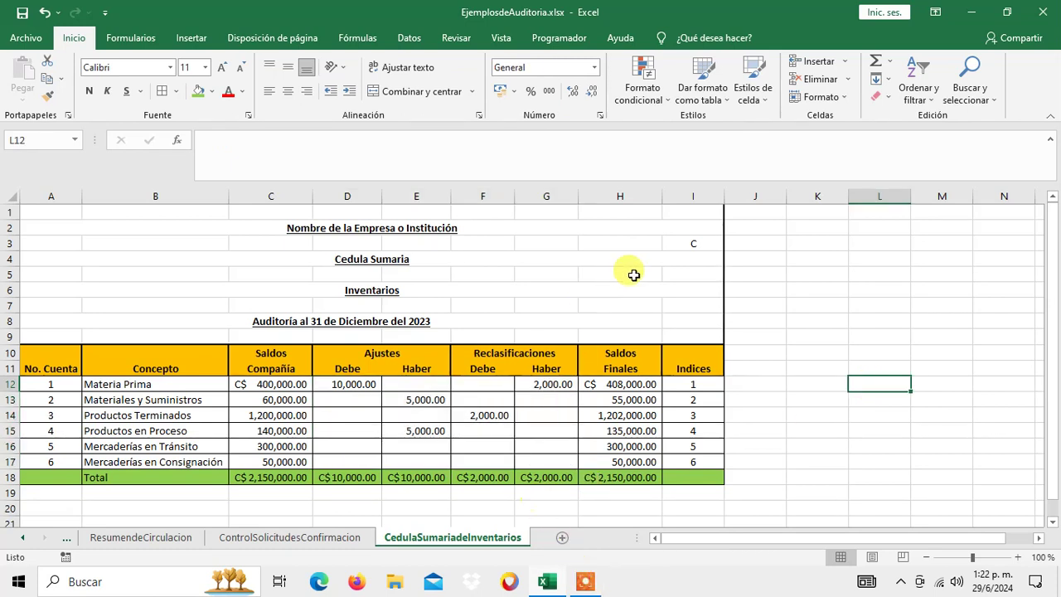
Step: Make the index letter C in cell I3 bold
left_click(680, 242)
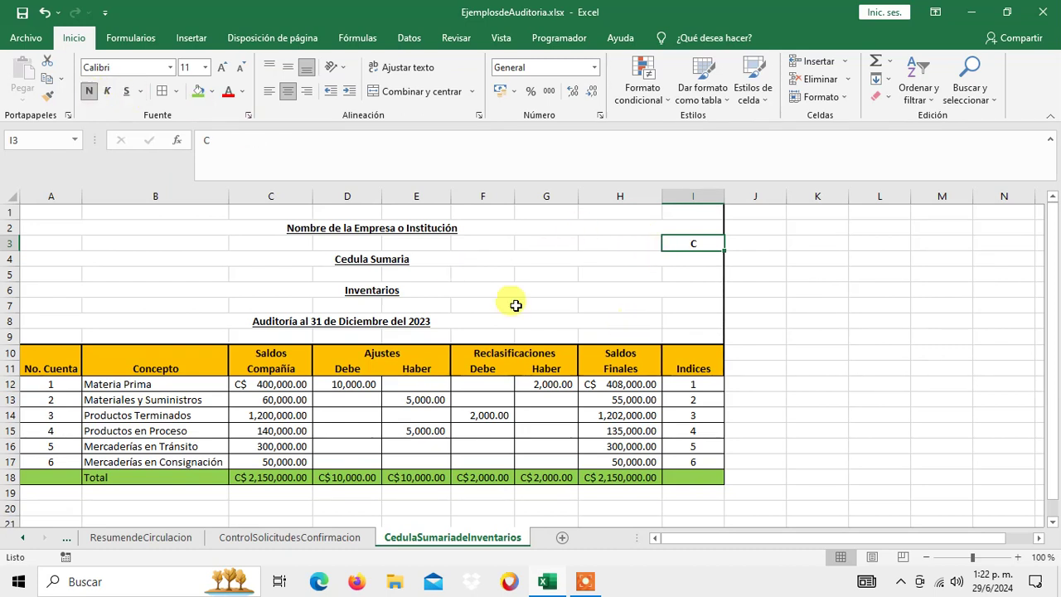
left_click(73, 215)
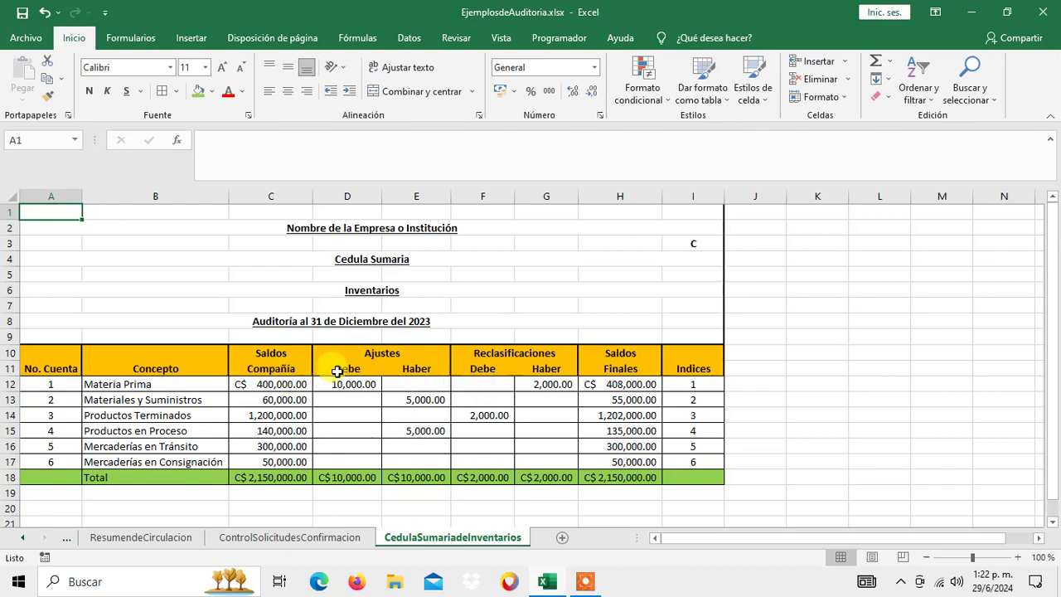
Step: Apply all borders to the Debe and Haber headings under Ajustes, D11:E11, and Reclasificaciones, F11:G11
left_click_drag(350, 372, 420, 369)
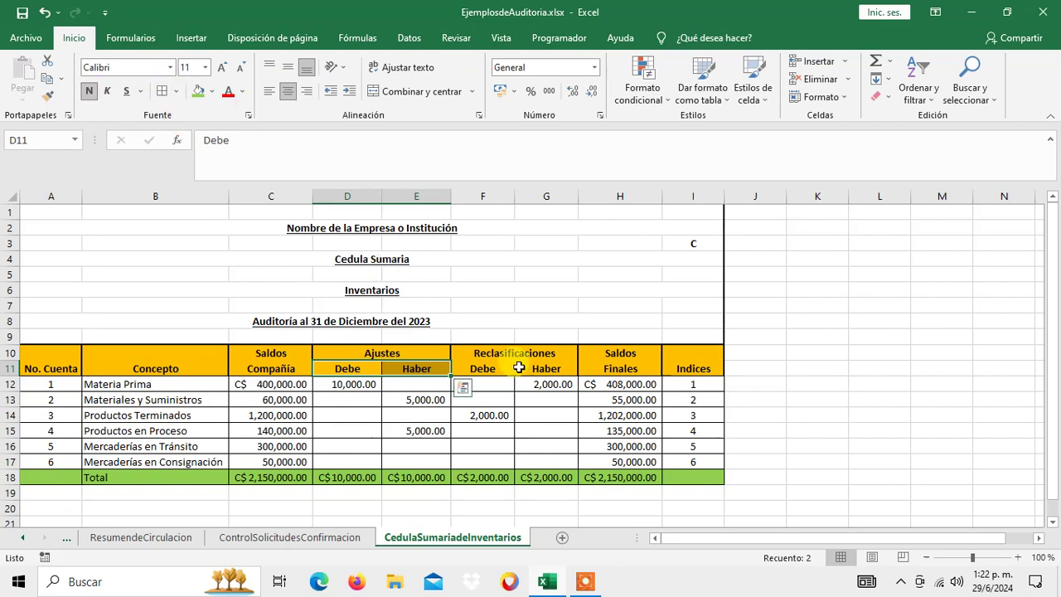
left_click_drag(480, 369, 548, 369)
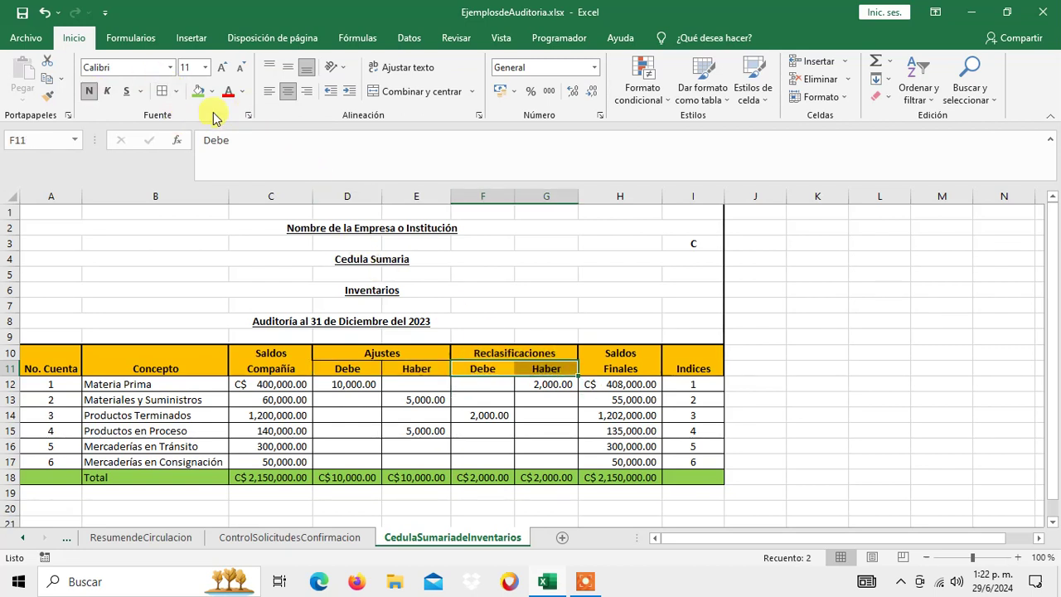
left_click(818, 384)
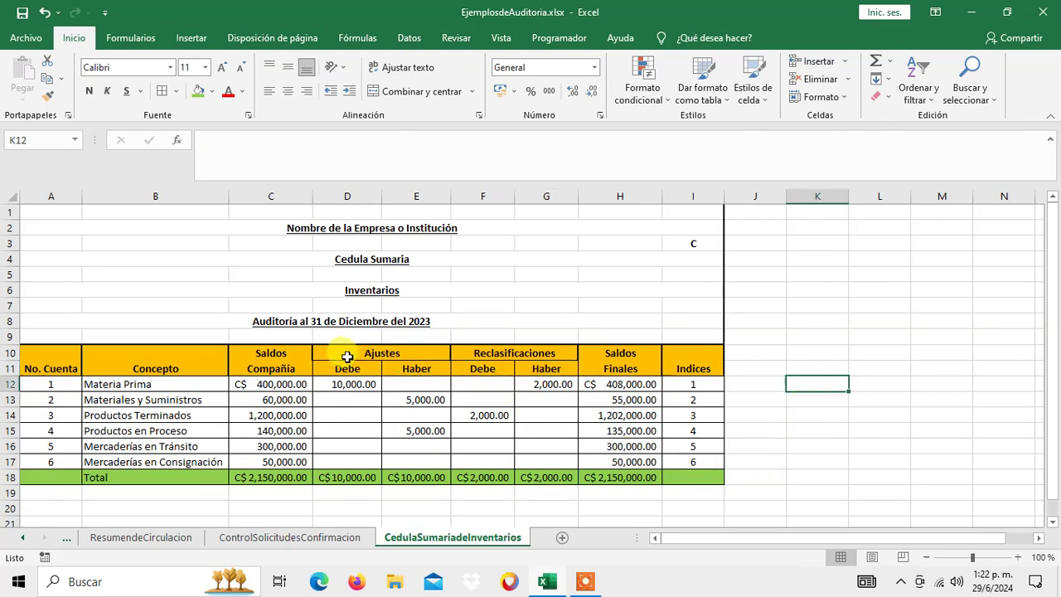
Step: Apply thick outside borders to the Ajustes header block D10:E11 and the Reclasificaciones header block F10:G11
left_click_drag(347, 357, 350, 367)
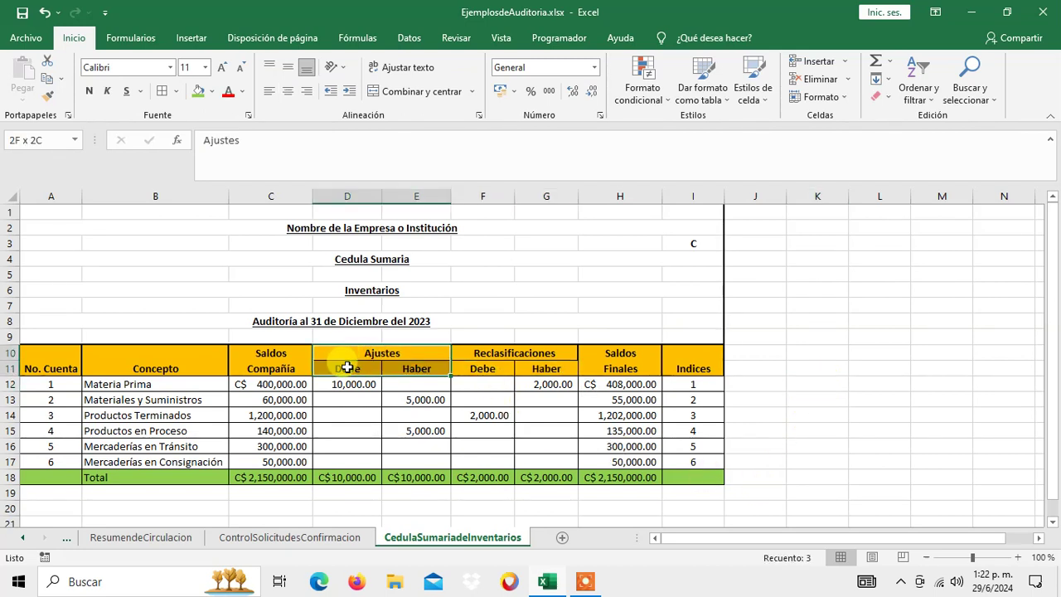
left_click(176, 92)
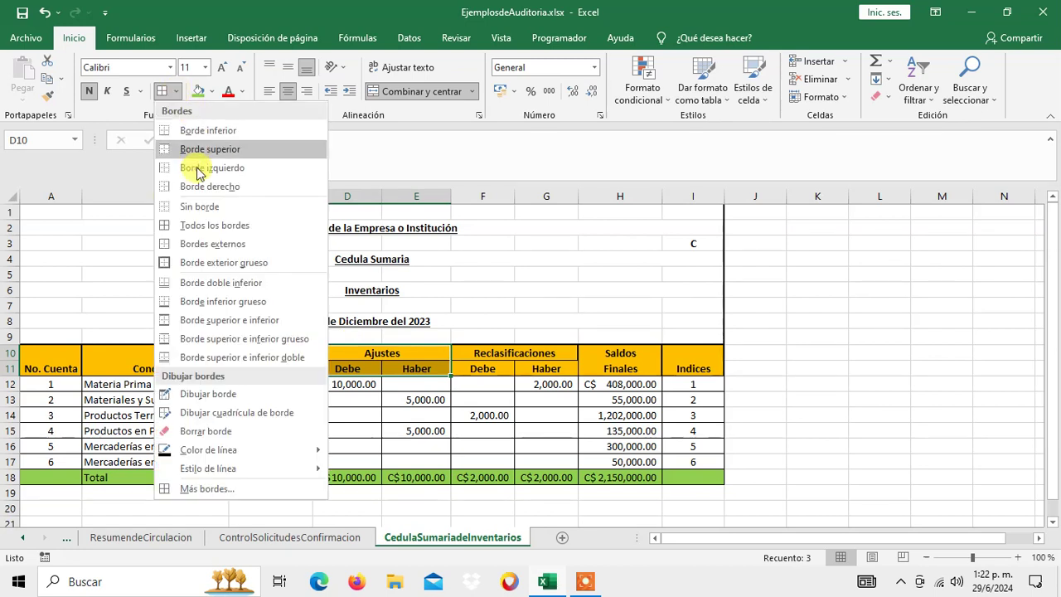
left_click(269, 305)
left_click_drag(493, 356, 486, 364)
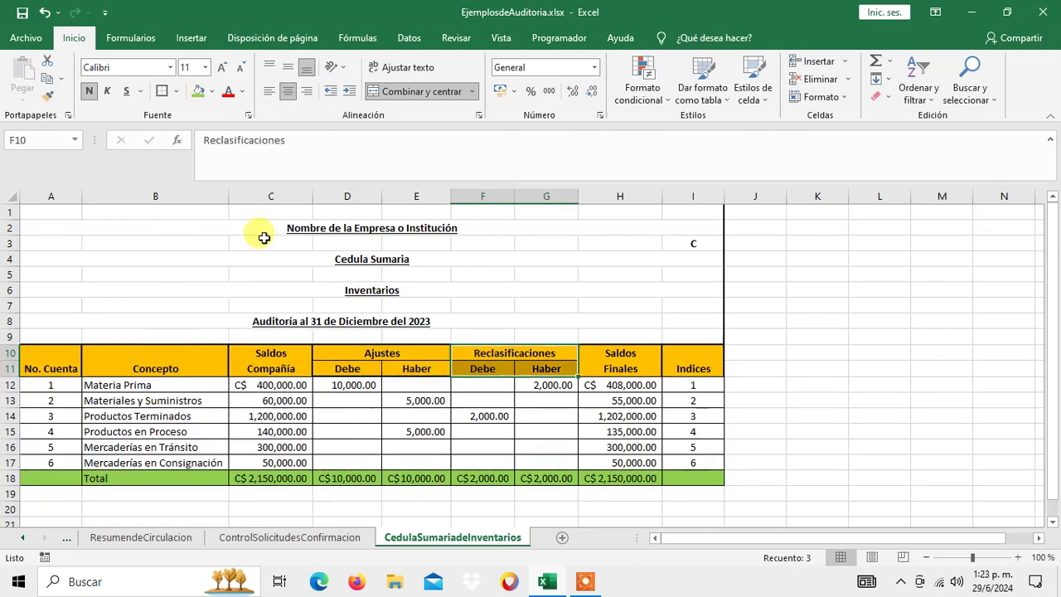
left_click(161, 90)
left_click(860, 417)
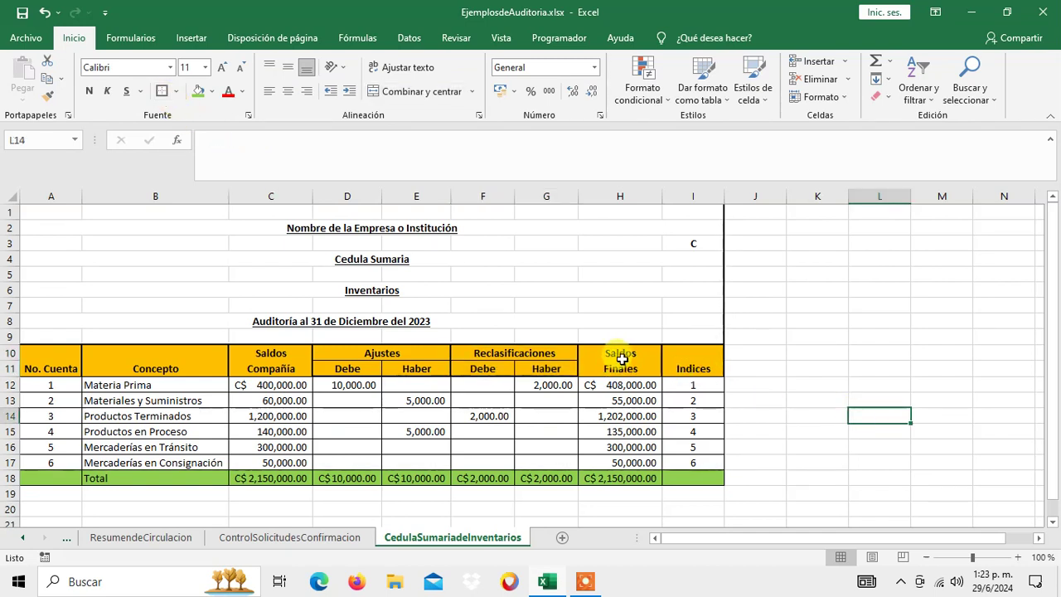
left_click_drag(620, 356, 621, 370)
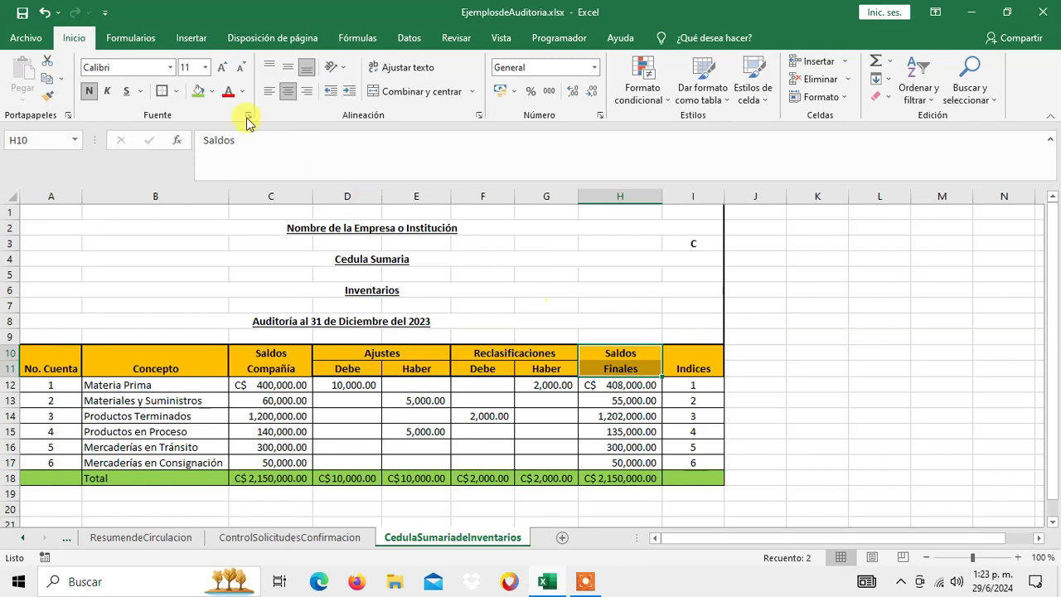
left_click(90, 91)
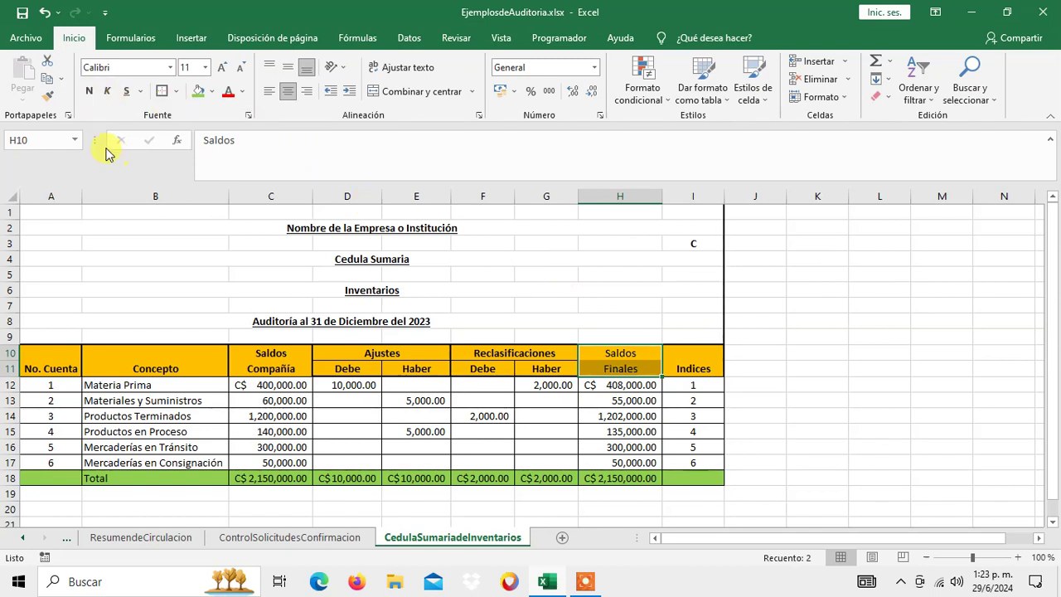
left_click(89, 91)
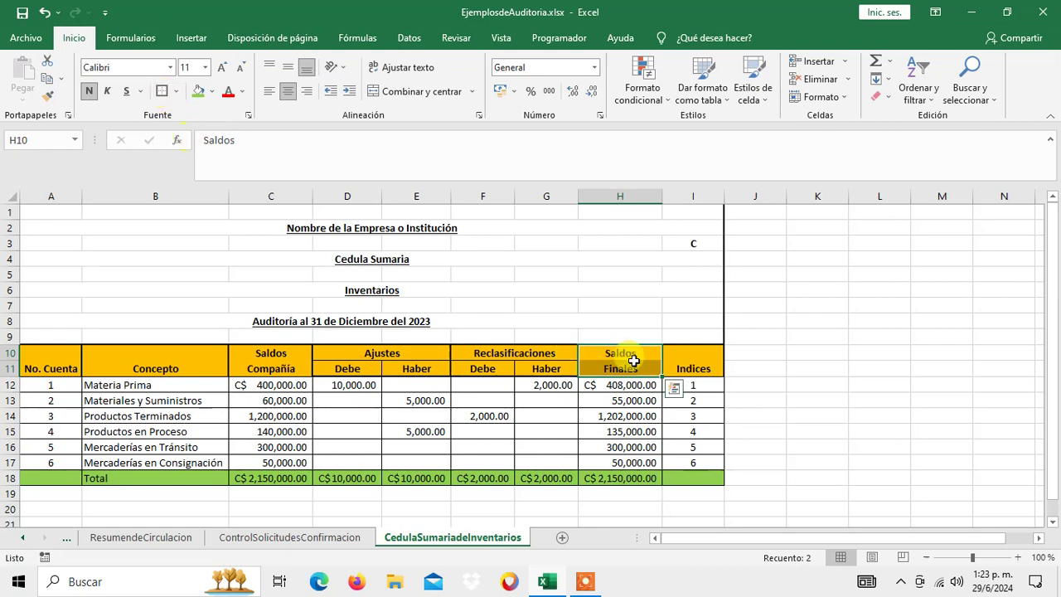
Step: Apply thick outside borders around the Indices header I10:I11 and around the whole table A10:I18
left_click_drag(693, 356, 696, 367)
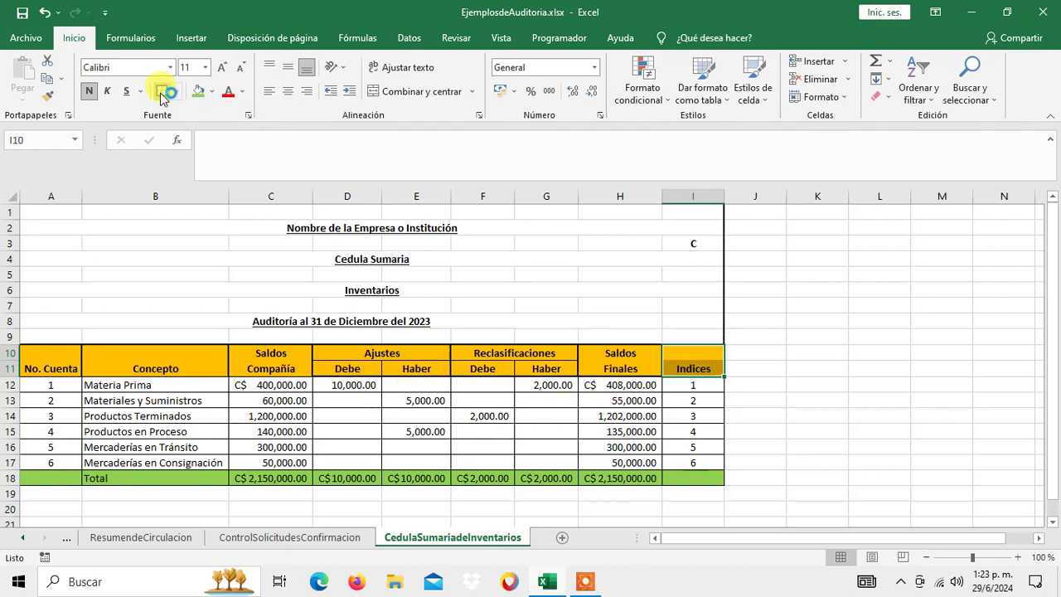
left_click_drag(48, 353, 701, 479)
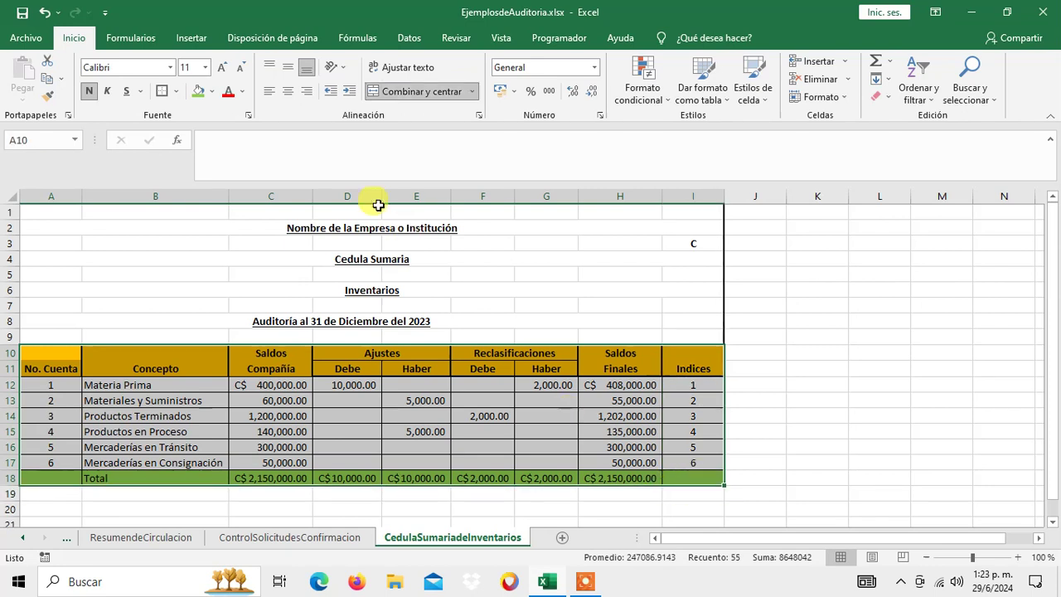
left_click(163, 92)
left_click(743, 291)
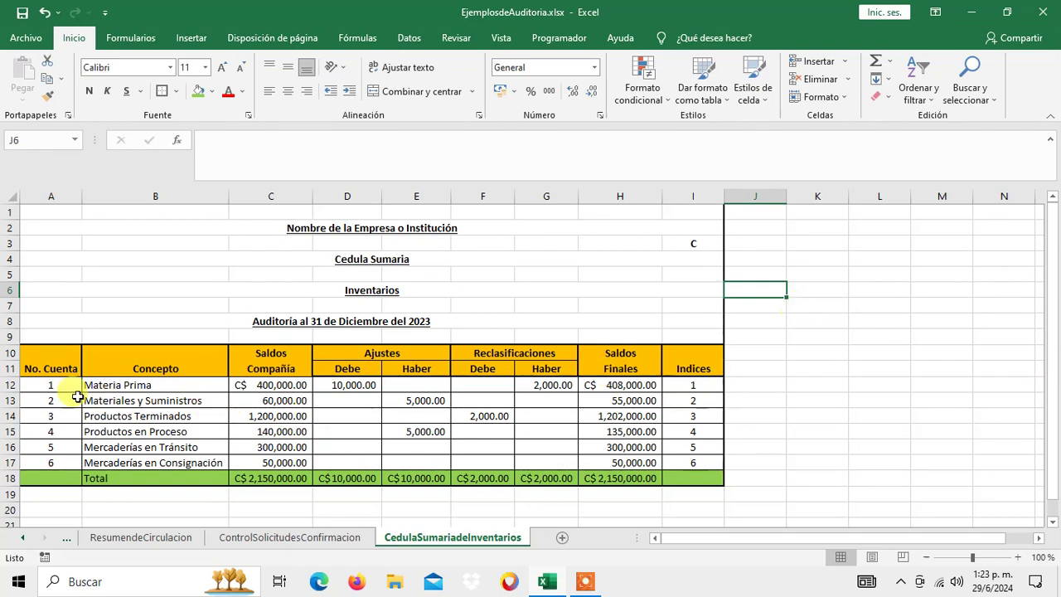
Step: Format the No. Cuenta values in A12:A17 as text
left_click(50, 386)
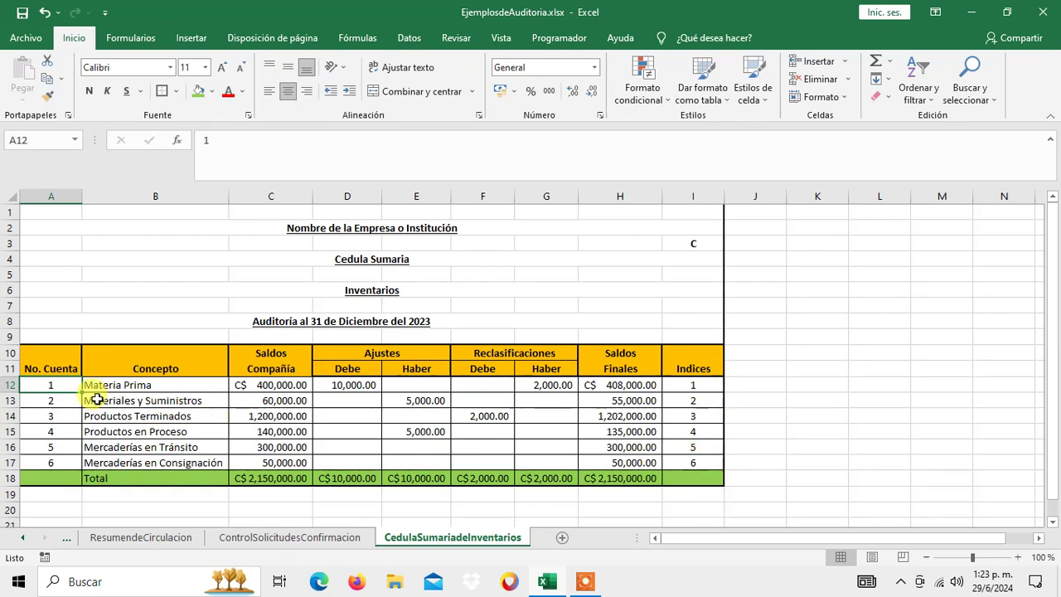
key("shift+Down")
key("shift+Down")
key("shift+Down")
key("shift+Down")
key("shift+Down")
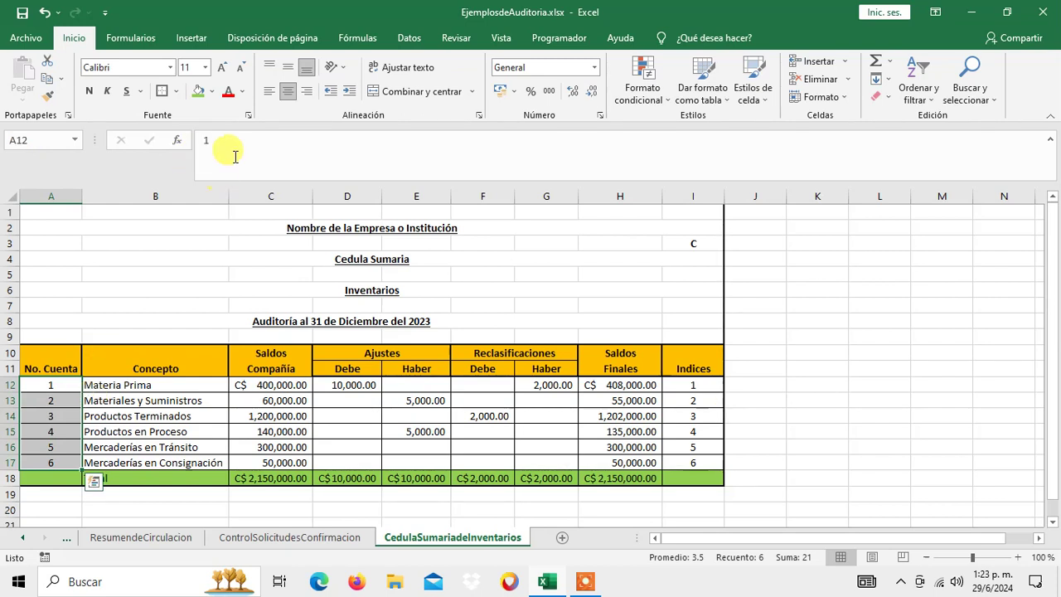
left_click(594, 68)
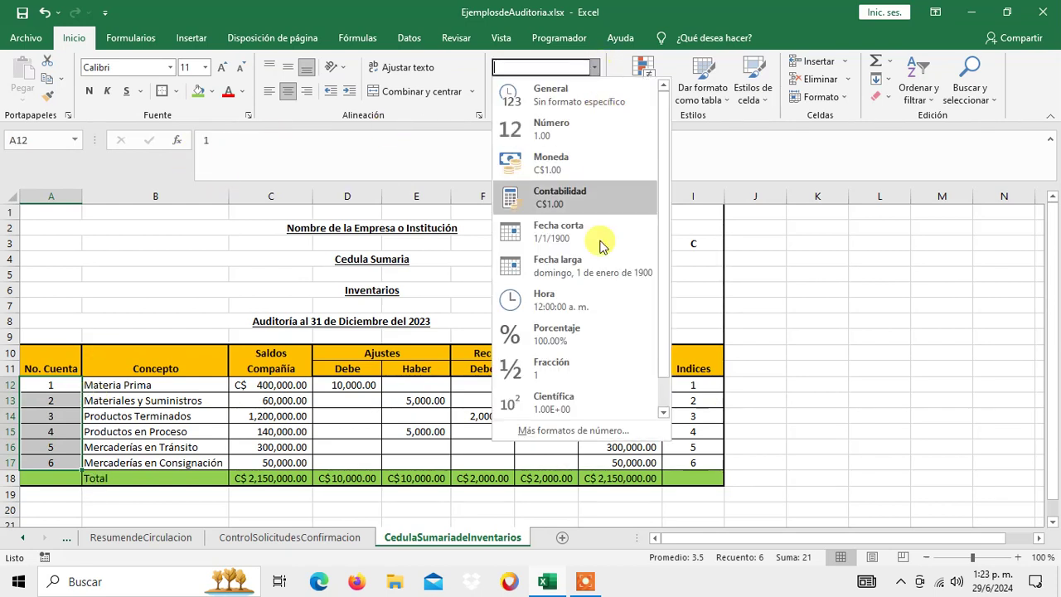
scroll(600, 398, "down", 1)
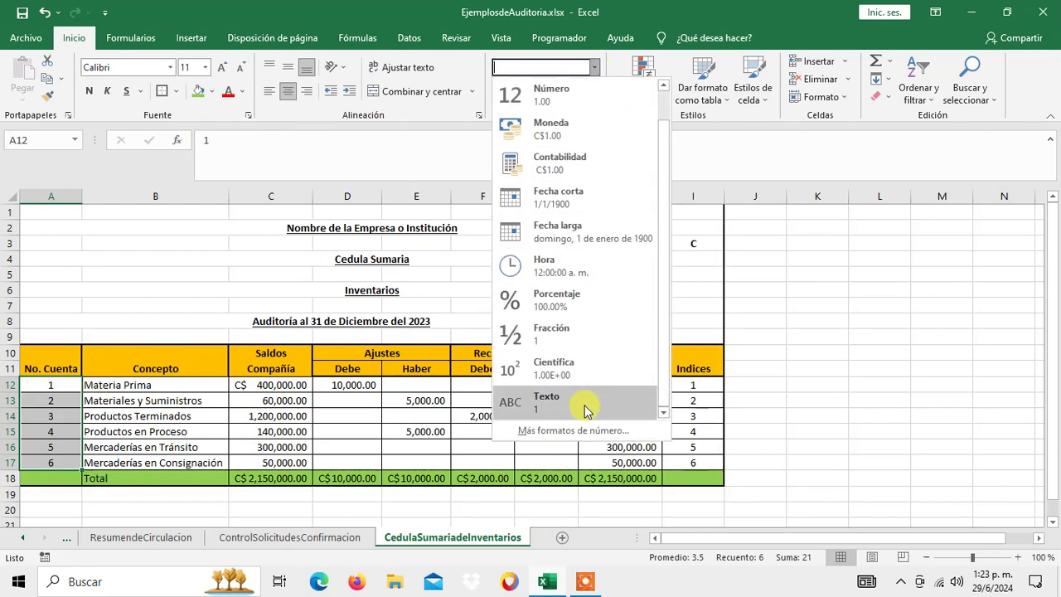
left_click(595, 401)
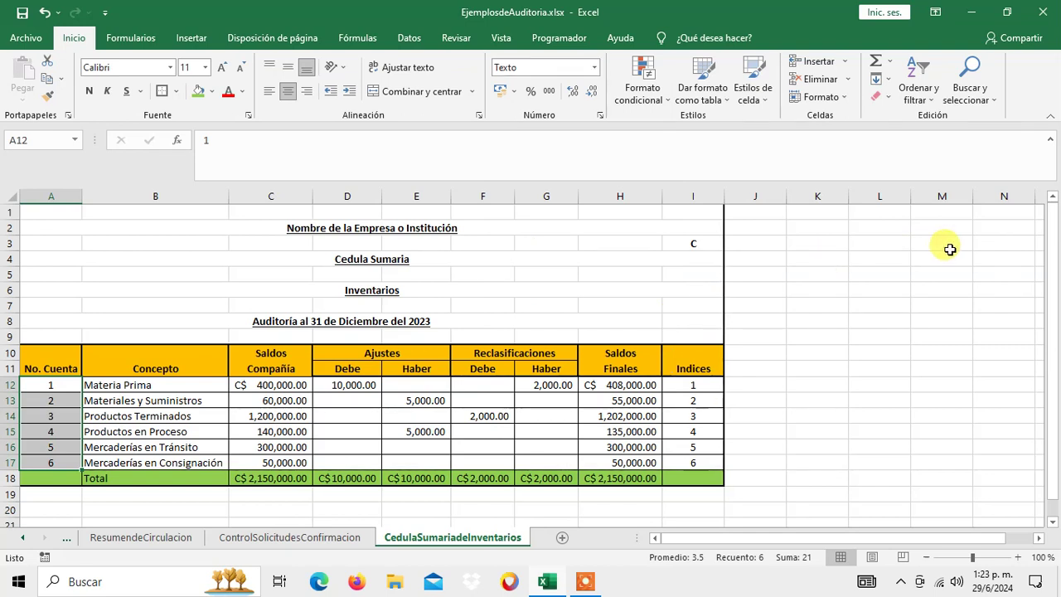
Step: Enter a three-group, hyphen-separated ledger account code for Materia Prima in A12, with 4000 as the middle group and 01 as the ending
type("100")
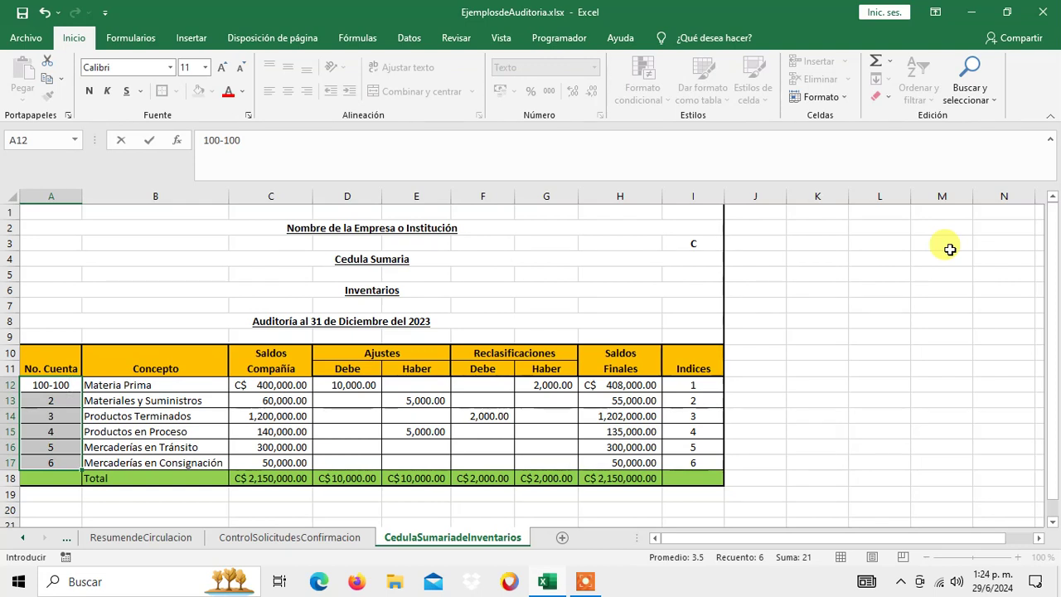
key("Return")
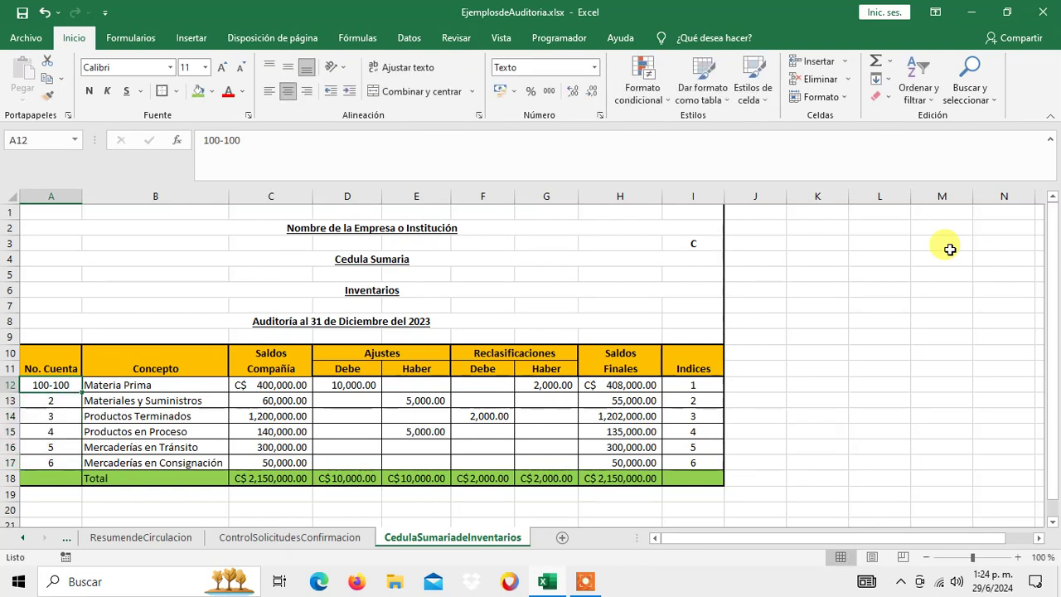
type("10")
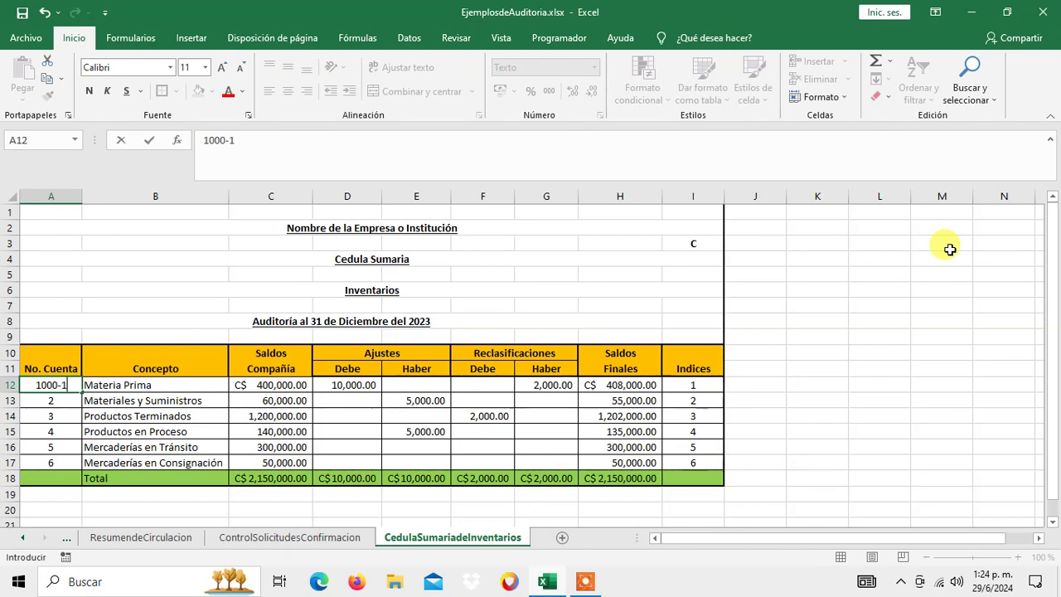
type("4000-0")
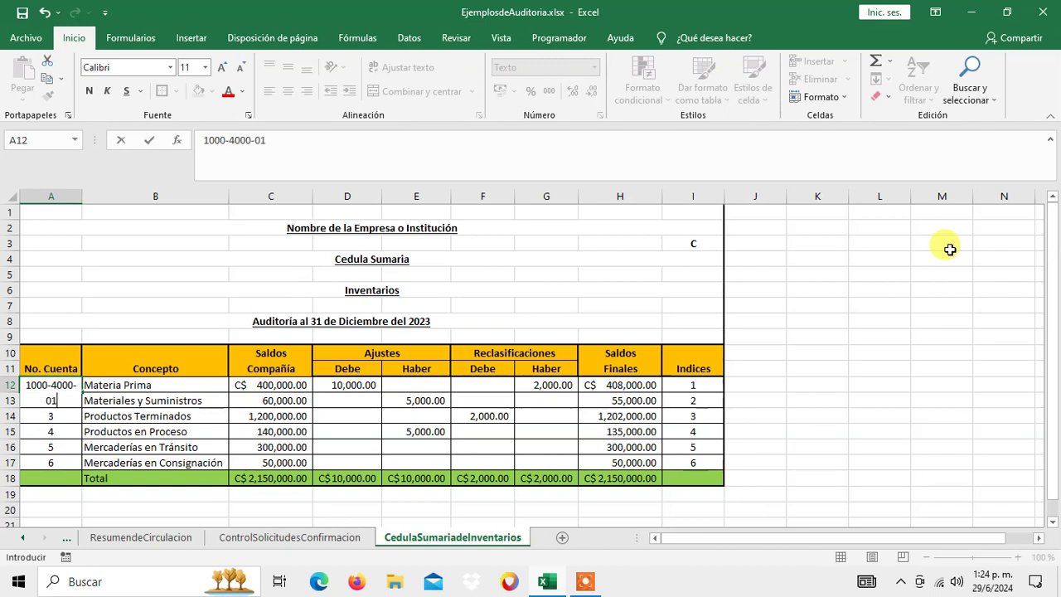
key("Return")
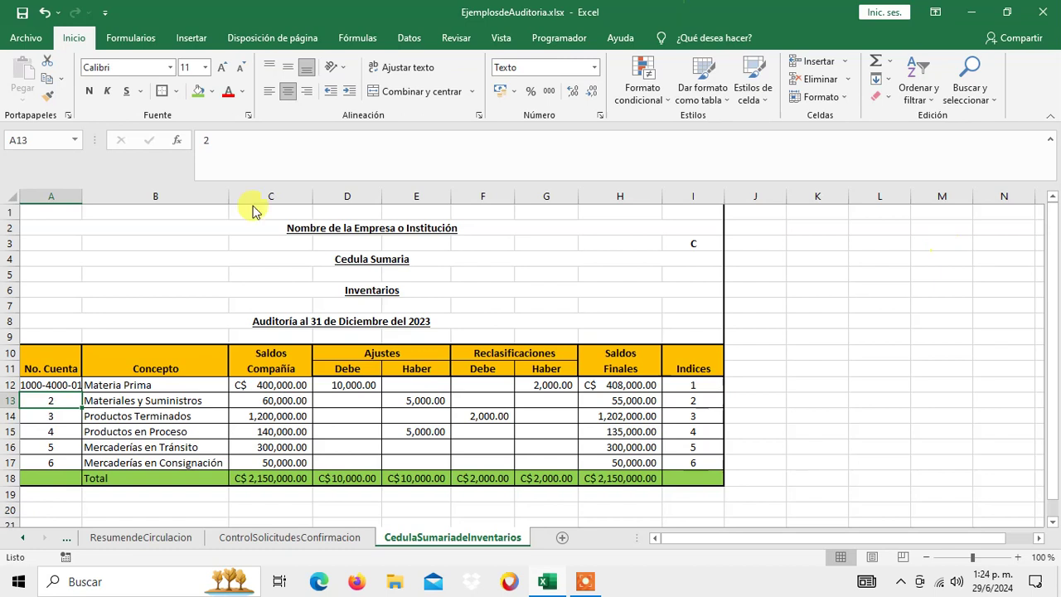
Step: Widen column A to fit the code and extend the last group of the account code in A12 to 0001
left_click_drag(80, 196, 101, 197)
left_click(86, 379)
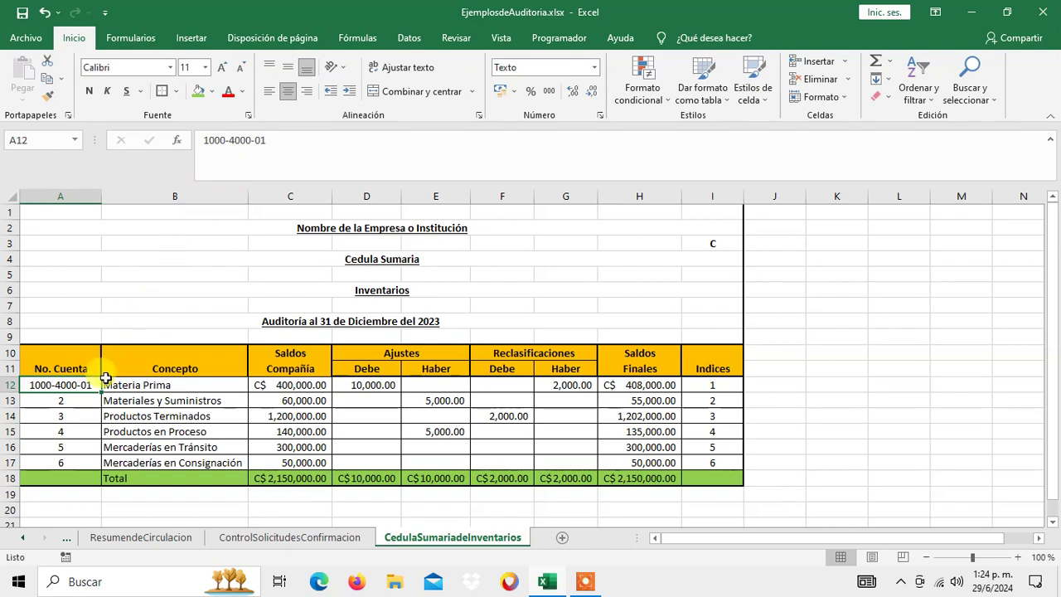
left_click(252, 141)
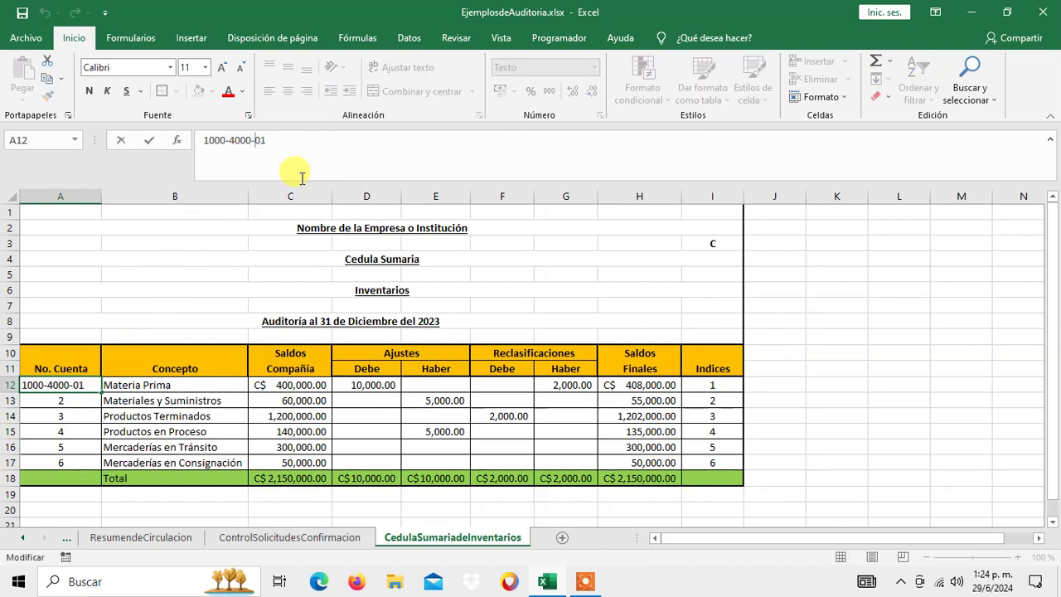
key("Return")
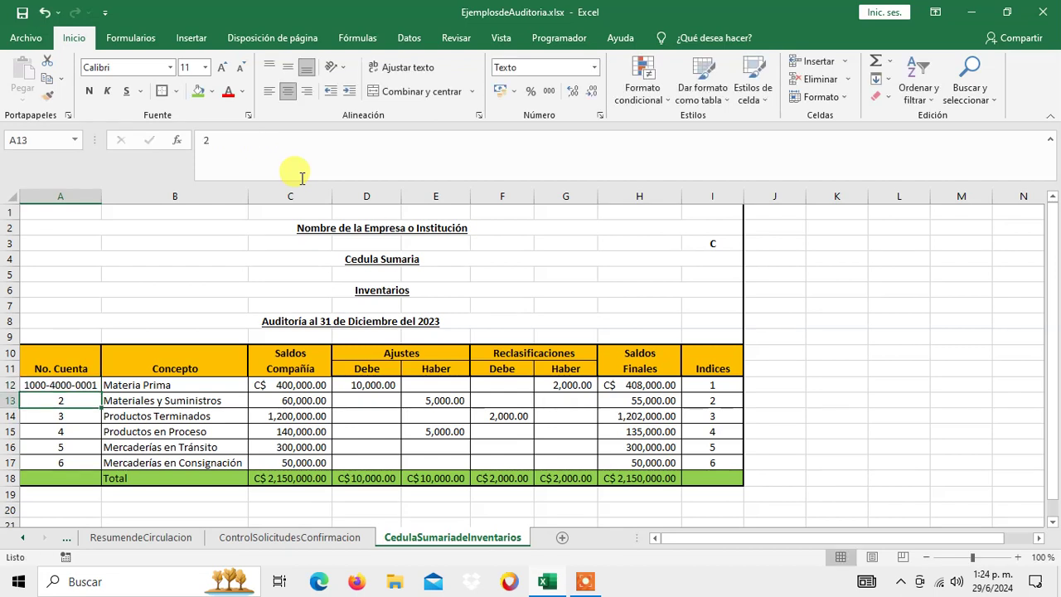
Step: Copy the Materia Prima account code from A12 into A13:A17
key("Up")
key("ctrl+c")
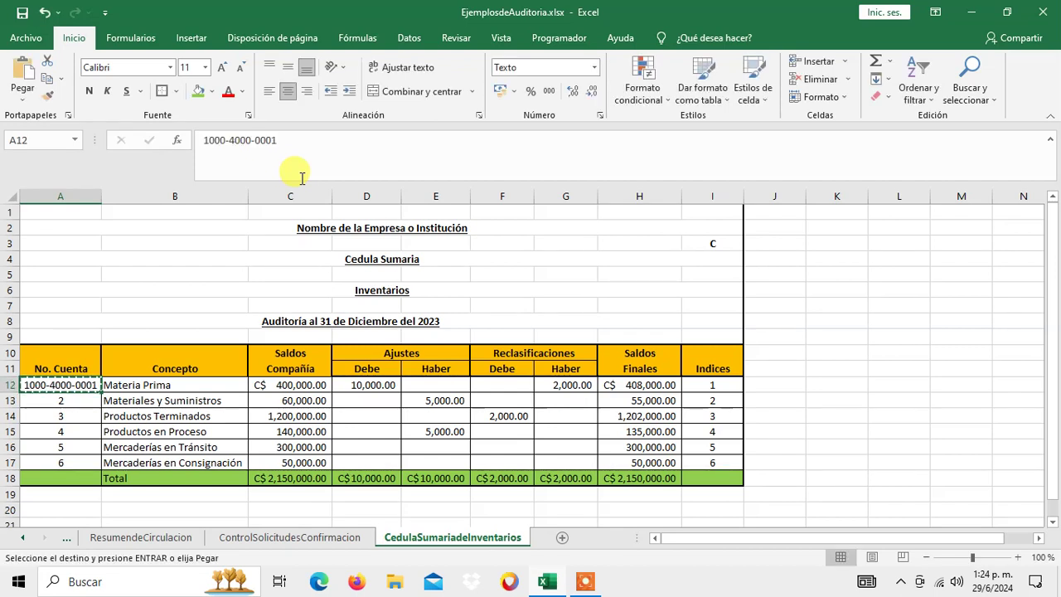
key("Down")
key("shift+Down")
key("shift+Down")
key("shift+Down")
key("shift+Down")
key("ctrl+v")
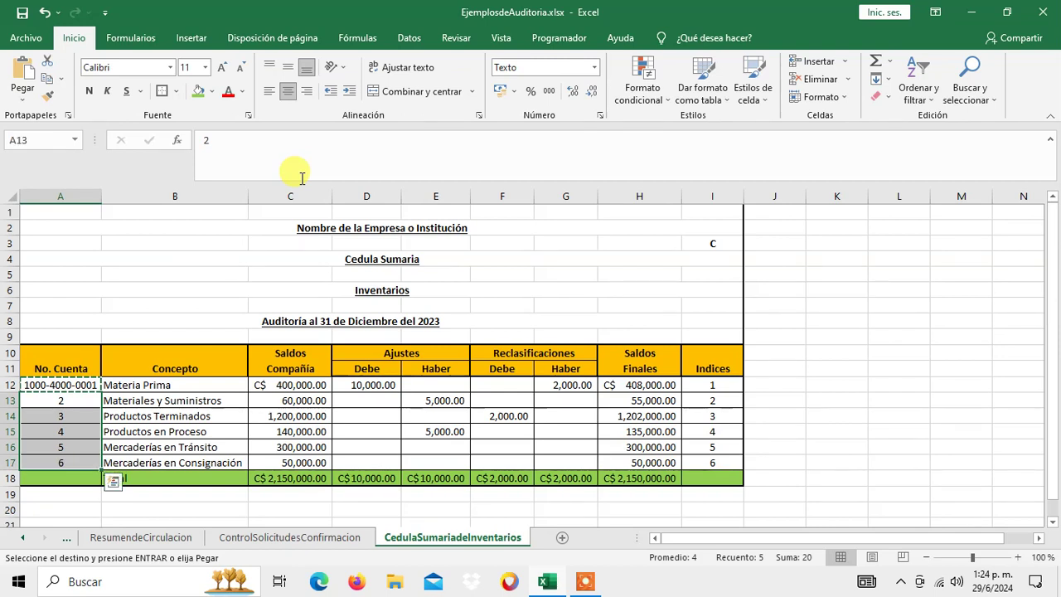
key("Escape")
Step: Change the last group of the Materiales y Suministros account code in A13 to 0002
key("Up")
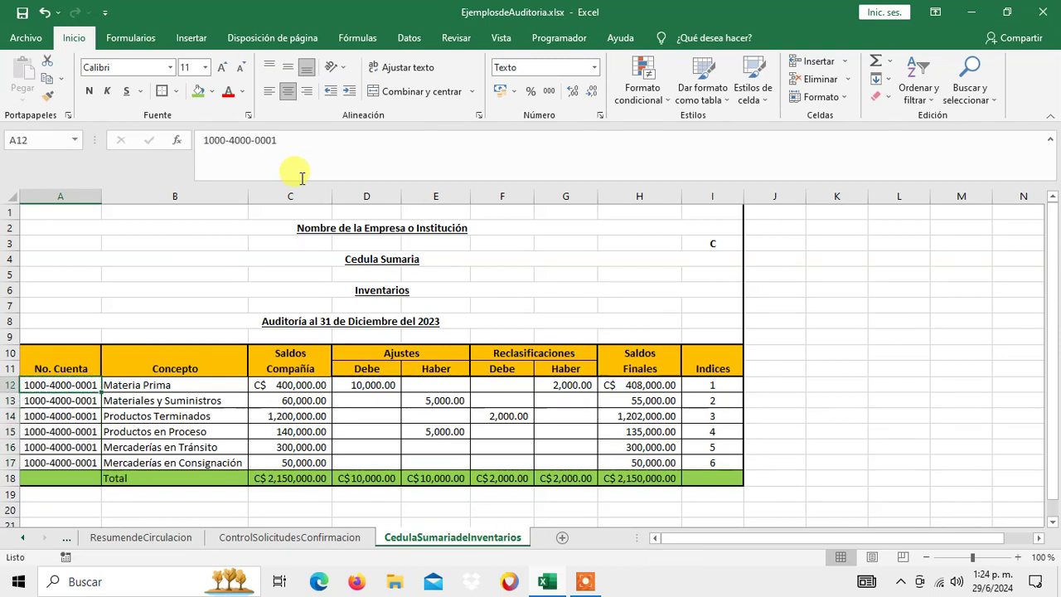
key("Down")
key("Down")
key("Up")
key("Up")
key("Down")
key("F2")
key("BackSpace")
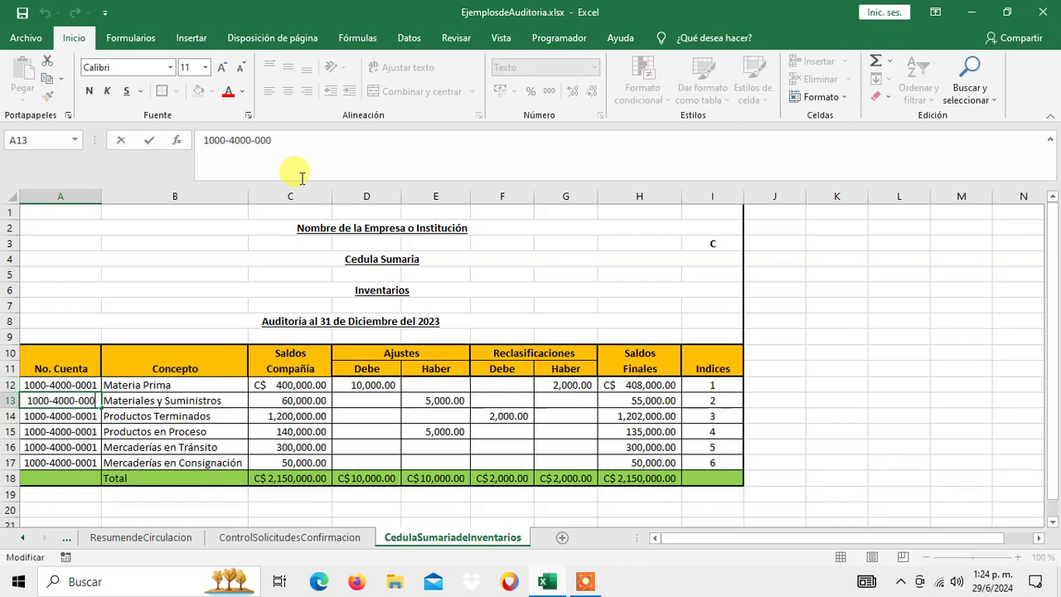
type("2")
key("Return")
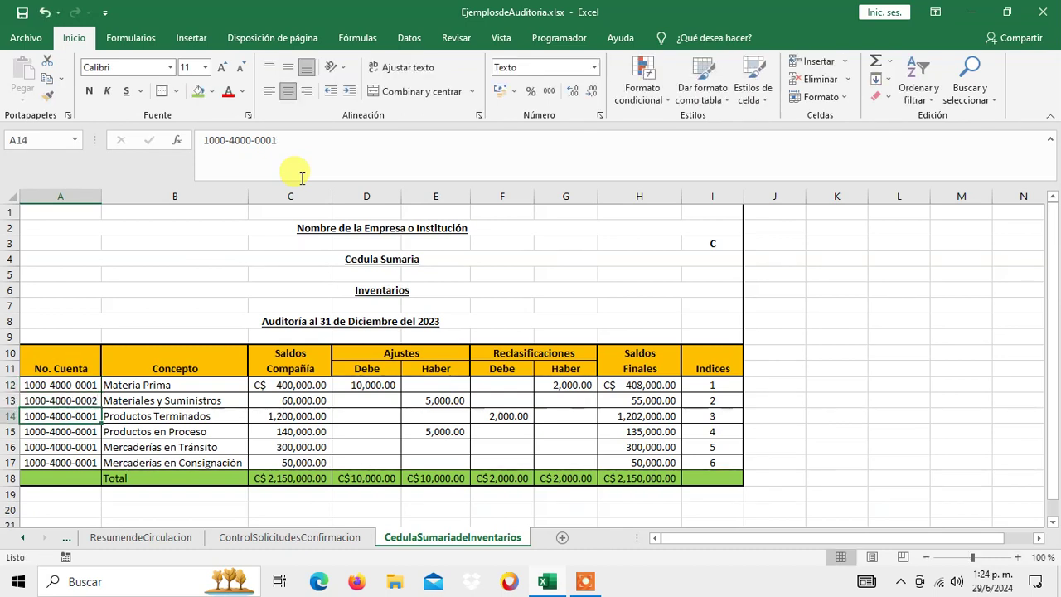
Step: Change the last group of the account codes in A14 and A15 to 0003 and 0004
key("F2")
key("BackSpace")
type("3")
key("Return")
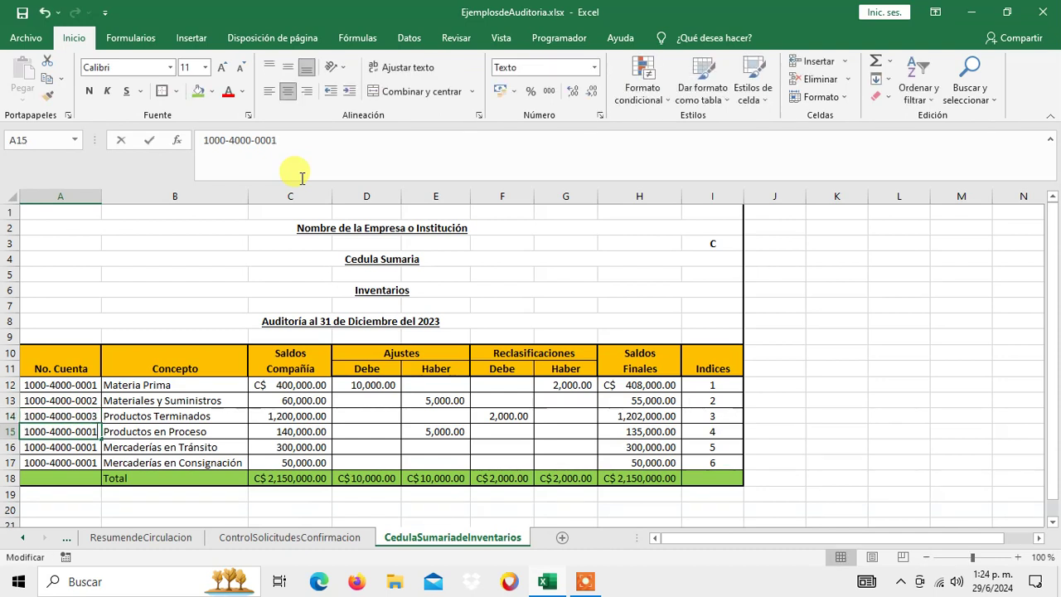
key("F2")
key("BackSpace")
type("4")
key("Return")
Step: Change the last group of the account codes in A16 and A17 to 0005 and 0006
key("F2")
key("BackSpace")
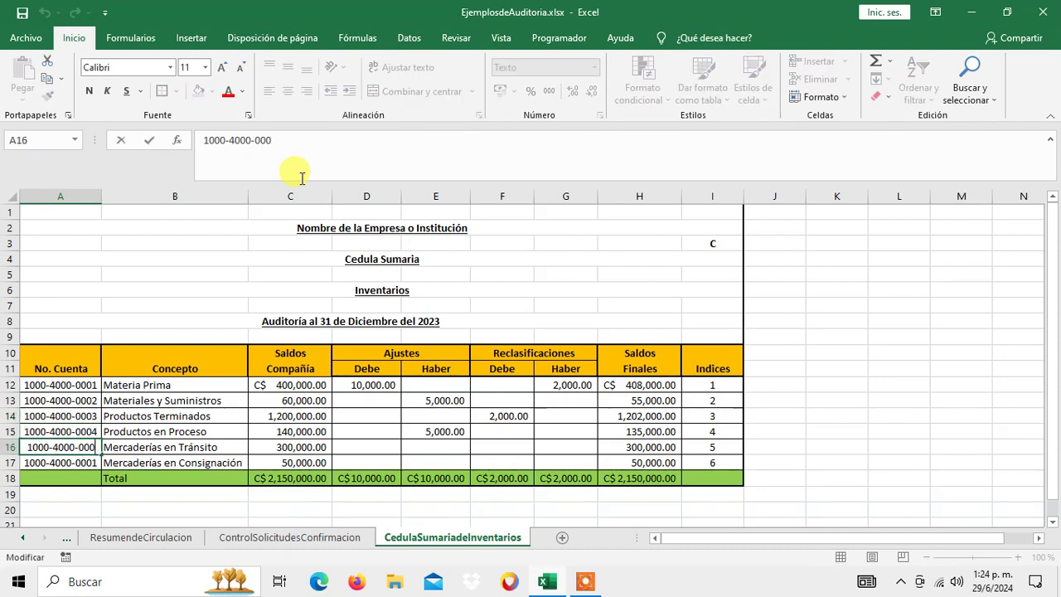
type("5")
key("Return")
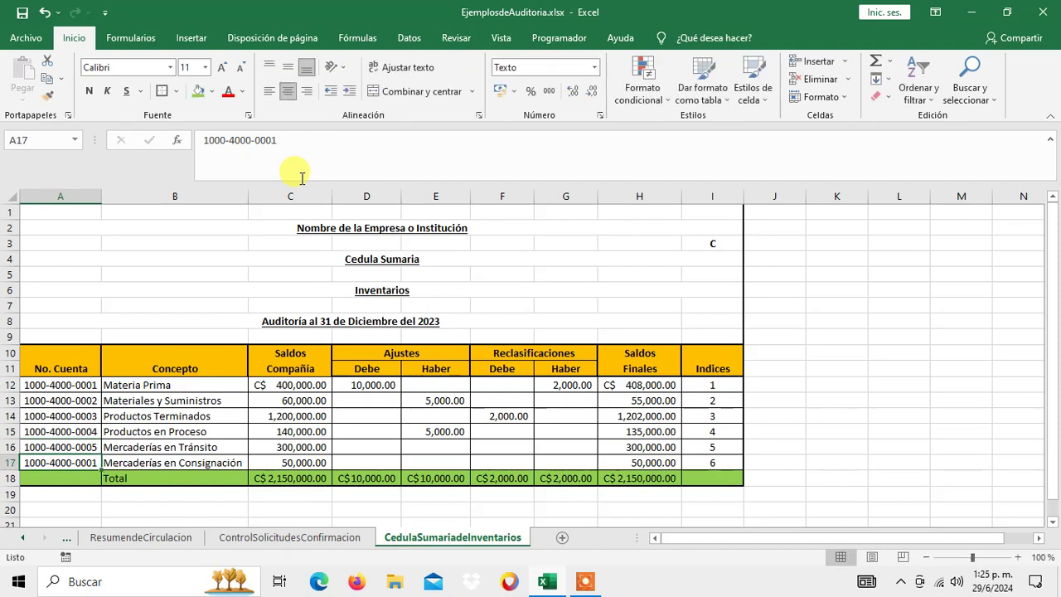
key("F2")
type("6")
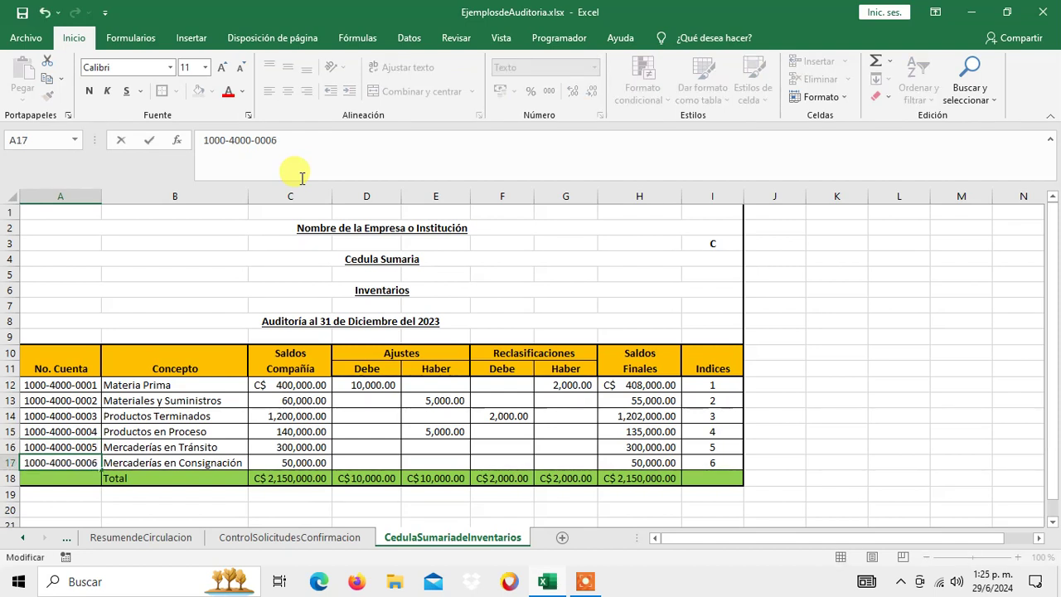
key("Return")
Step: Change the middle group of the Materia Prima account code in A12 to 3000
key("Up")
key("Up")
key("Up")
key("Up")
key("Up")
key("Up")
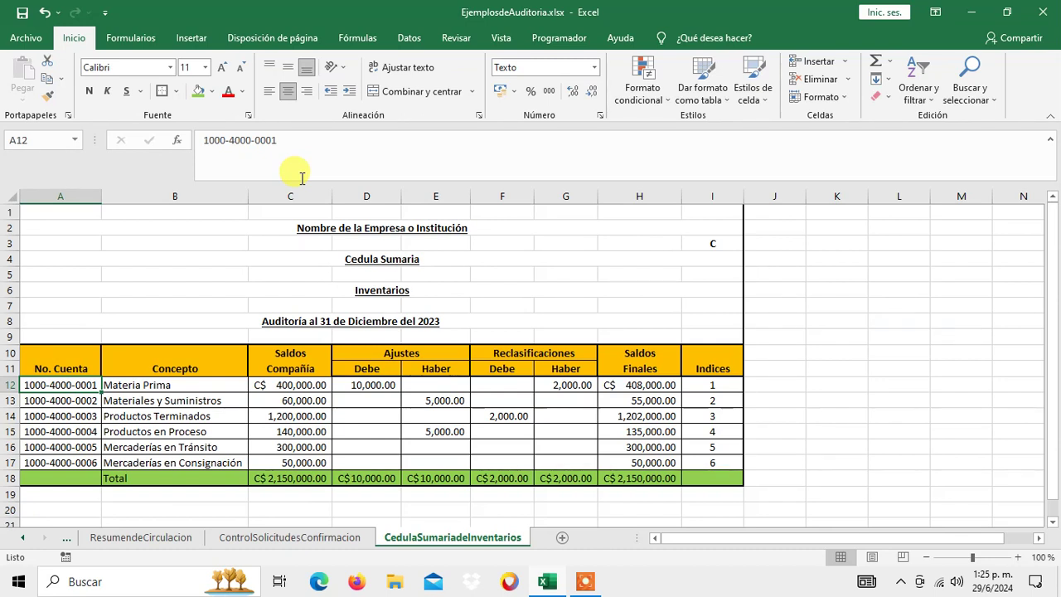
key("F2")
key("Left")
key("Left")
key("Left")
key("Left")
key("Left")
key("Left")
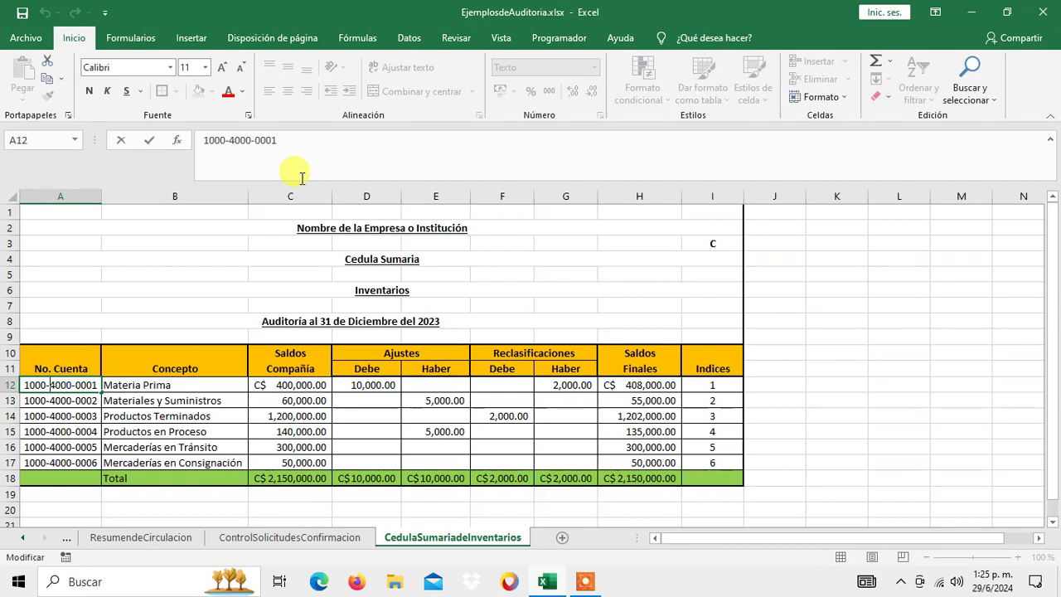
key("BackSpace")
type("3")
key("Return")
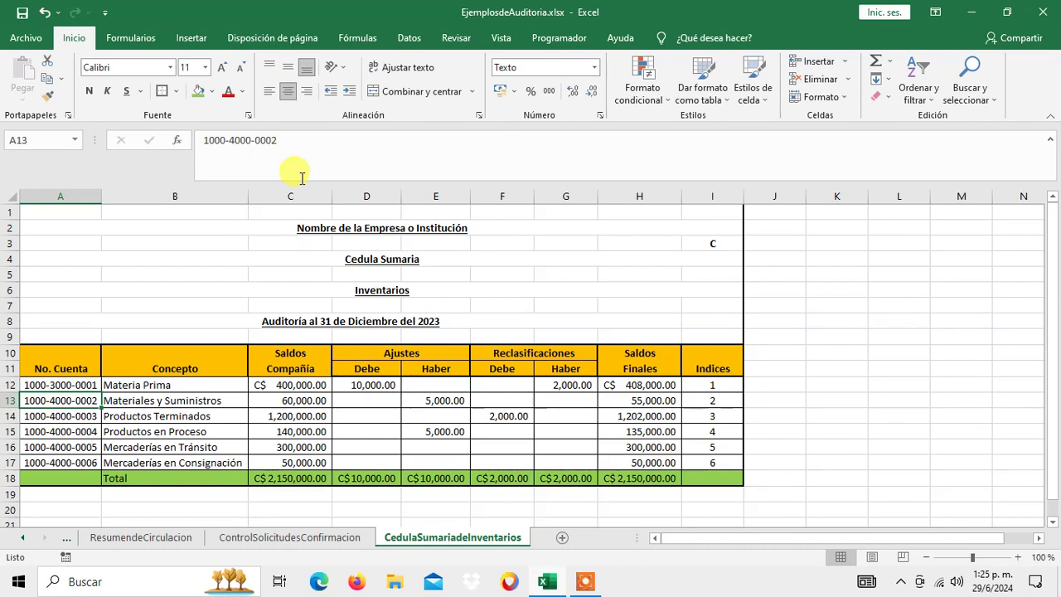
Step: Change the middle group of the Materiales y Suministros account code in A13 to 3000
left_click(241, 163)
key("BackSpace")
type("3")
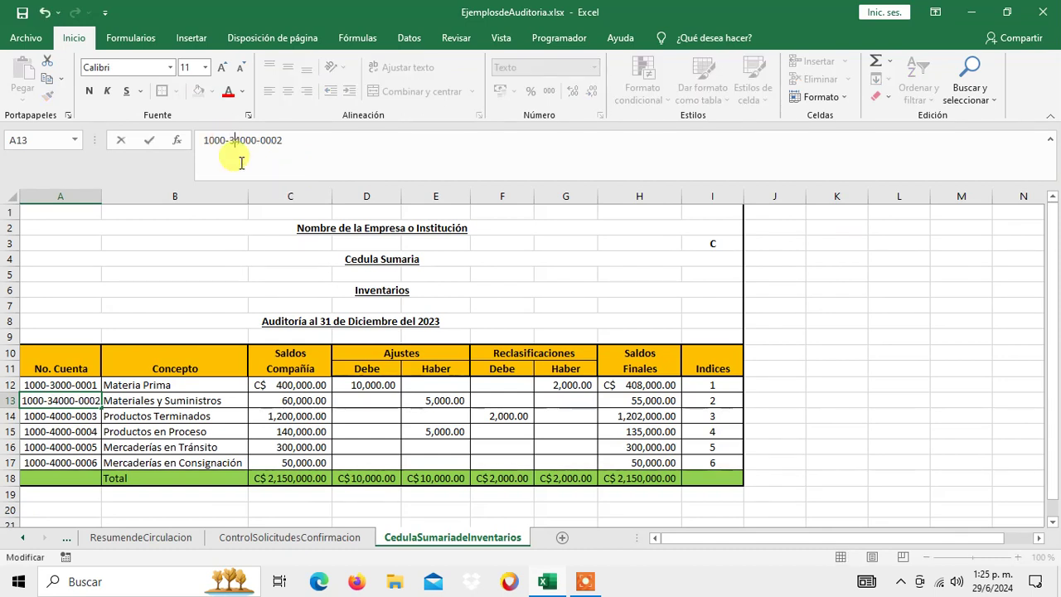
key("Return")
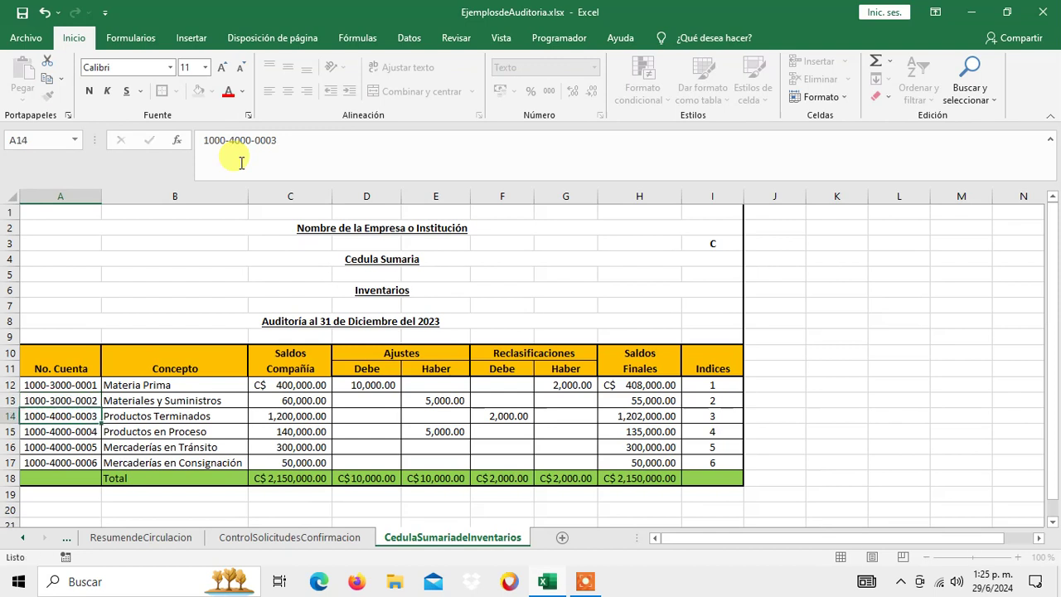
Step: Copy the Materiales y Suministros account code from A13 over the codes in A14:A17
key("Up")
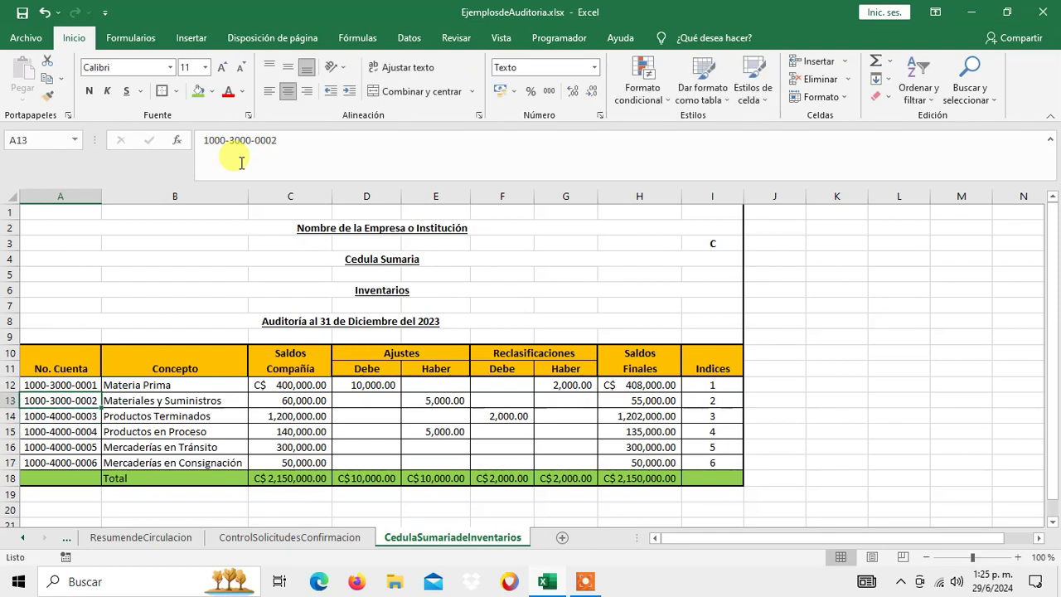
key("ctrl+c")
key("Down")
key("shift+Down")
key("shift+Down")
key("shift+Down")
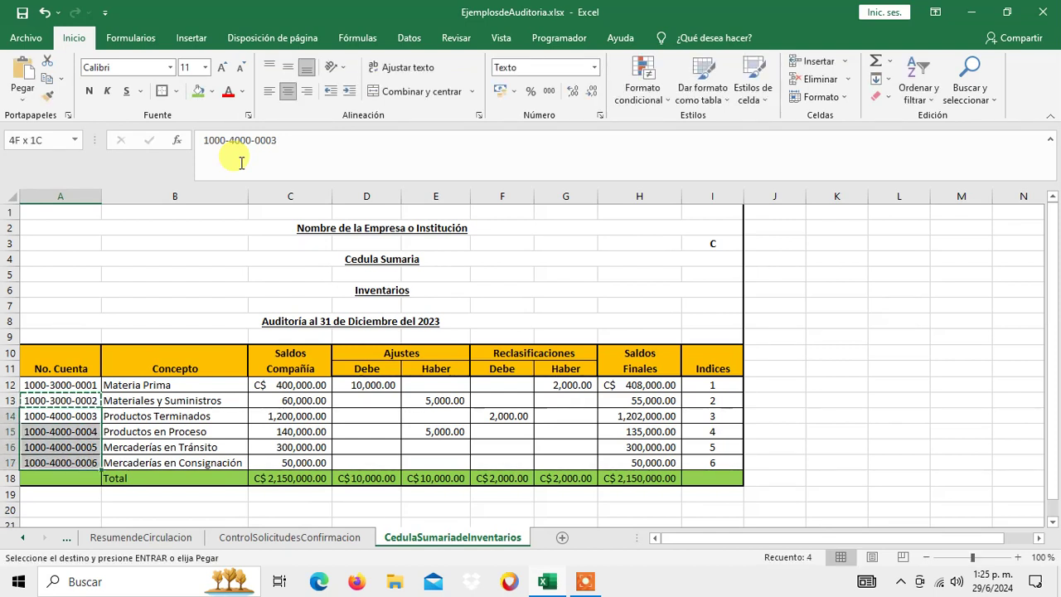
key("Return")
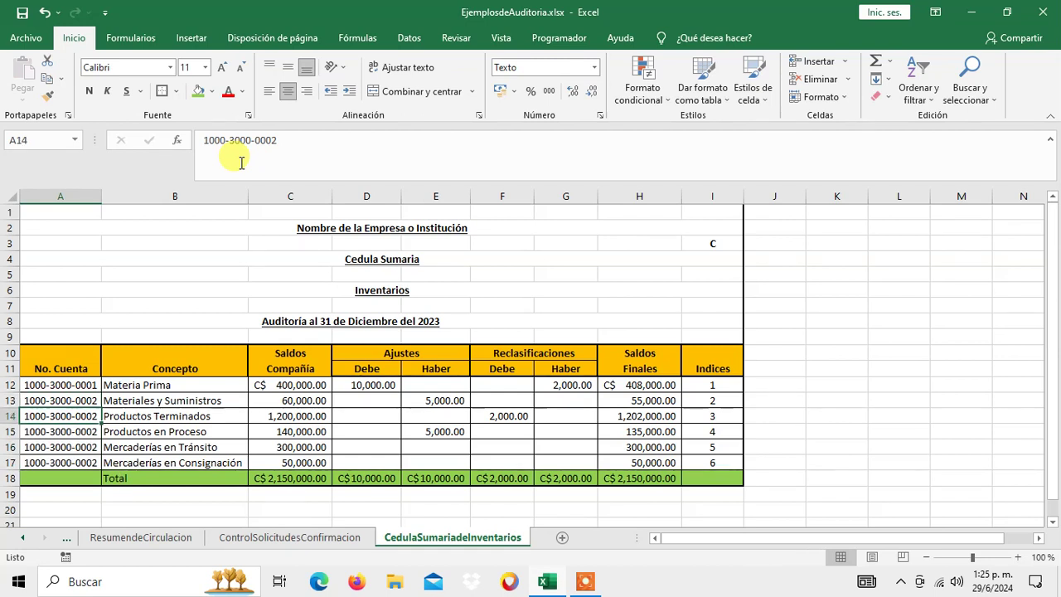
Step: Renumber the last group of the pasted account codes in A14, A15 and A16 as 0003, 0004 and 0005
left_click(297, 145)
key("BackSpace")
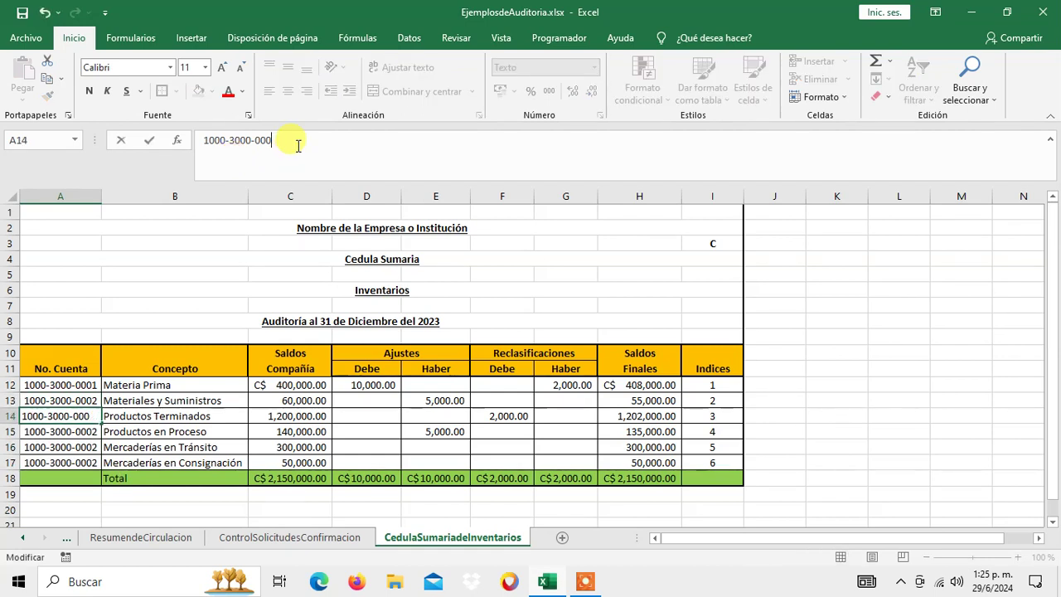
type("3")
key("Return")
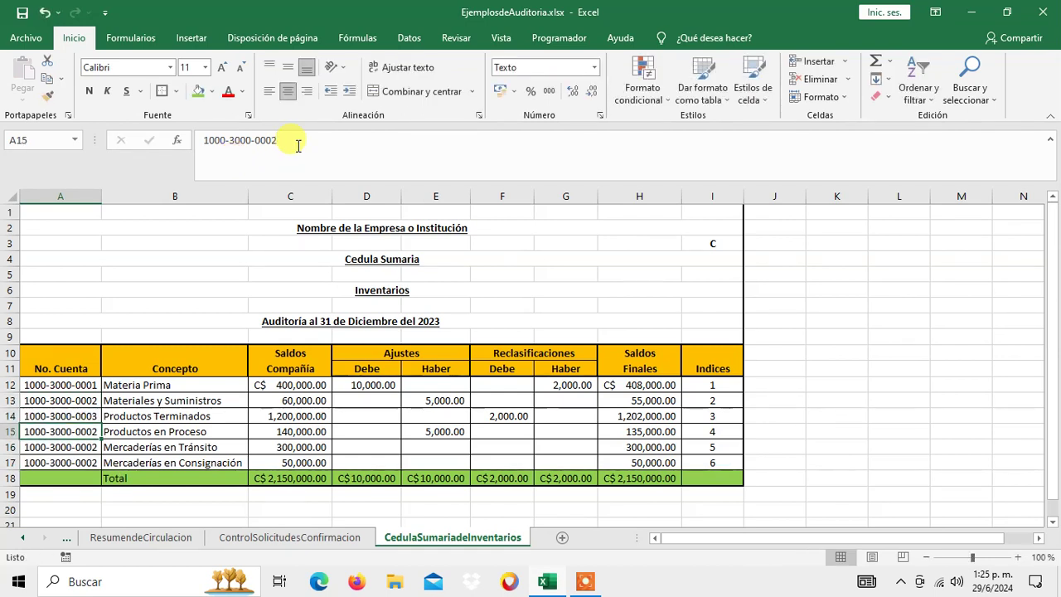
left_click(297, 145)
key("BackSpace")
type("4")
key("Return")
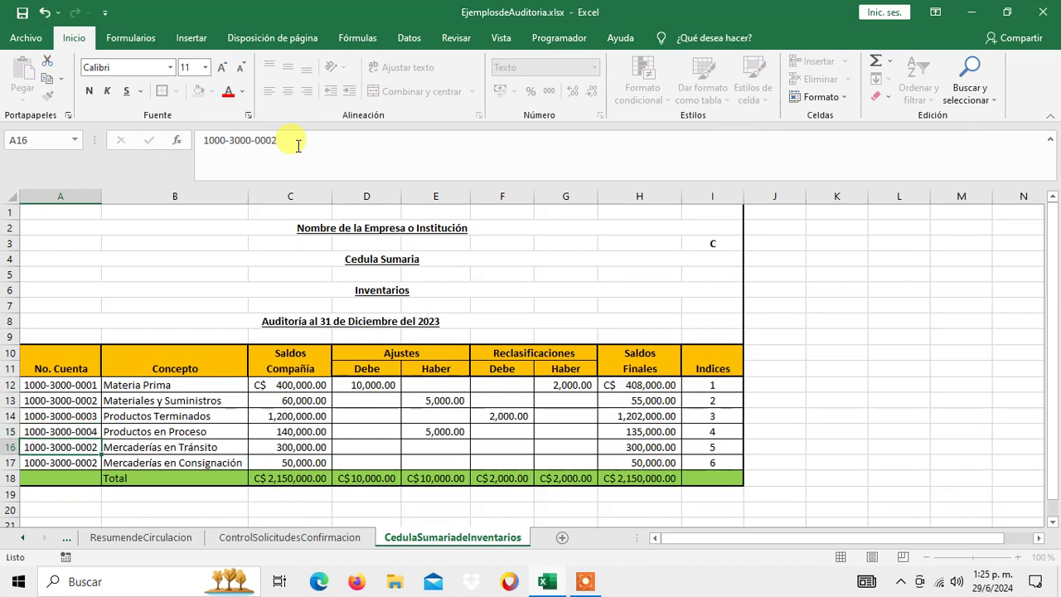
left_click(298, 145)
key("BackSpace")
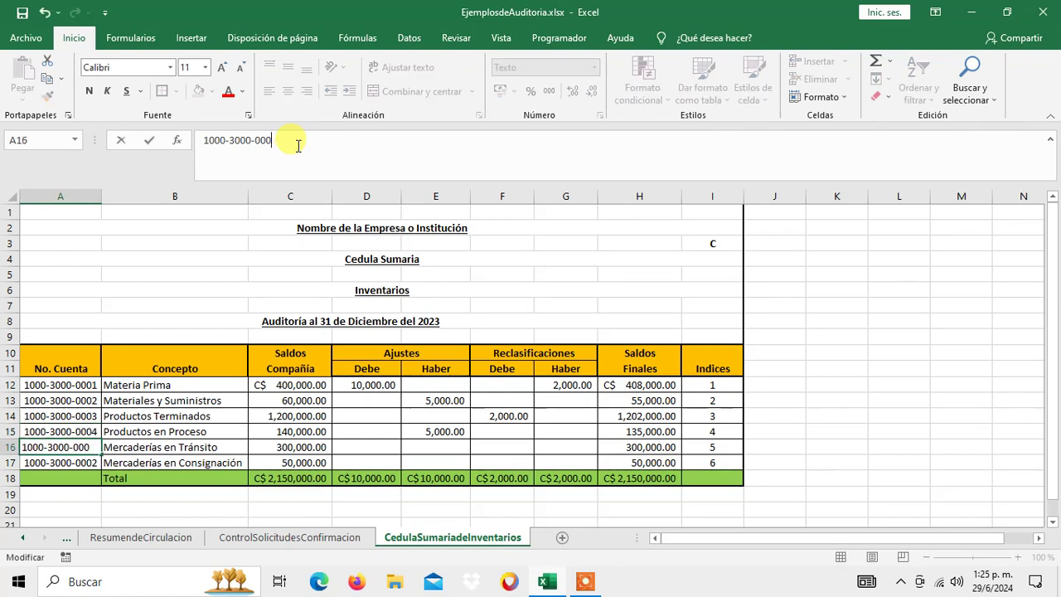
type("5")
key("Return")
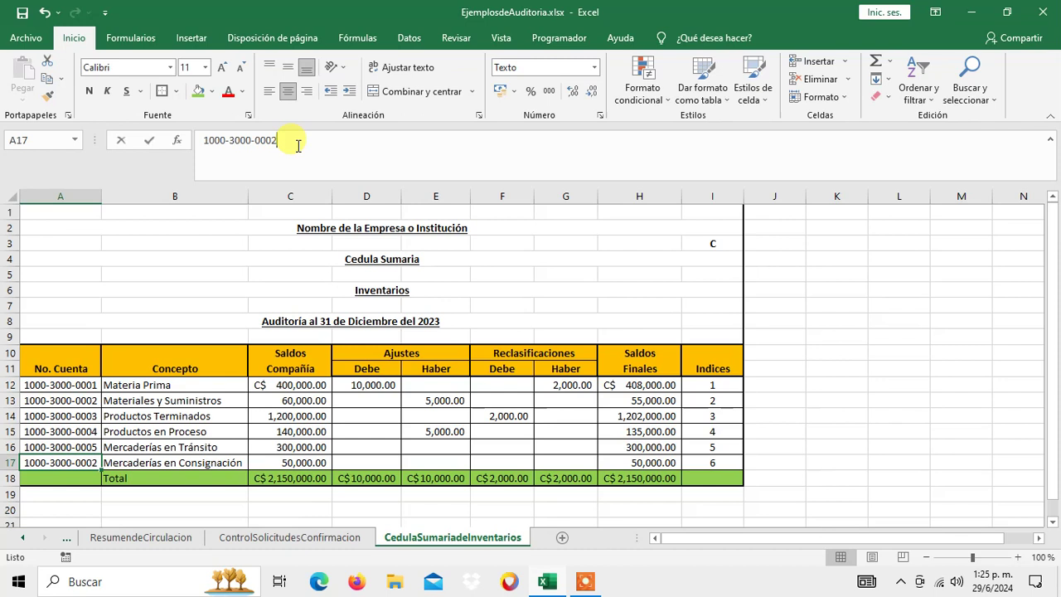
Step: Renumber the last group of the Mercaderías en Consignación account code in A17 as 0006
left_click(298, 145)
key("BackSpace")
type("6")
key("Return")
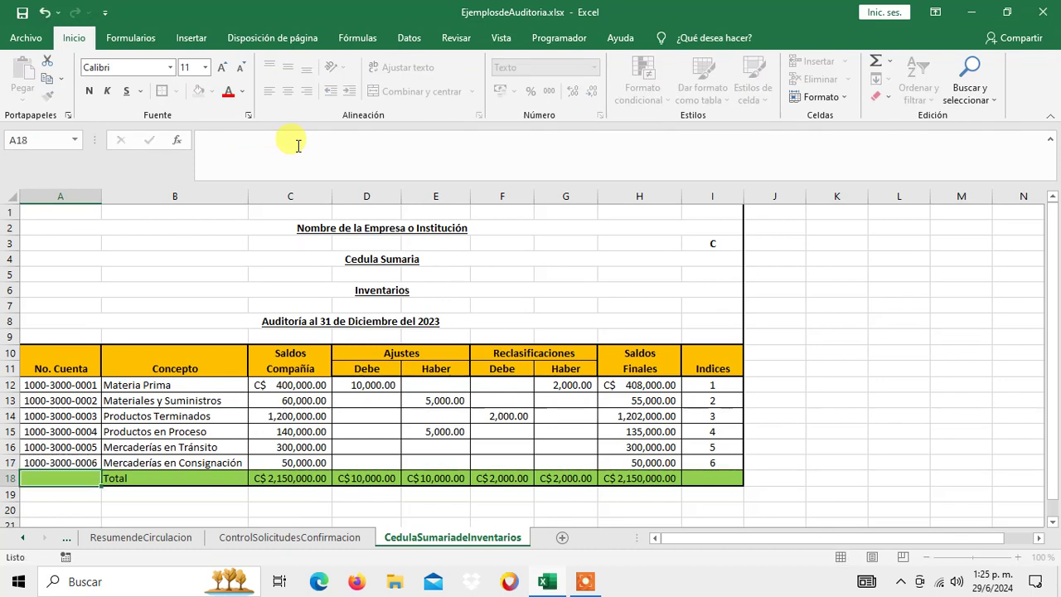
Step: Review the inventory account codes in the No. Cuenta column, A12:A17
key("Up")
key("Up")
key("Up")
key("Up")
key("Up")
key("Up")
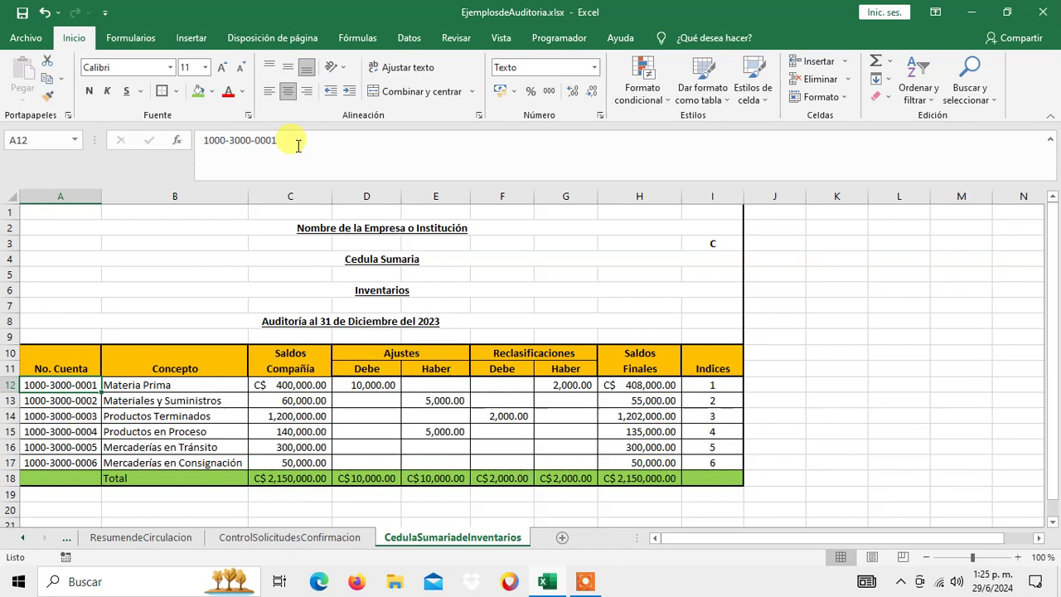
key("Down")
key("Down")
key("Up")
key("Up")
key("Up")
key("Down")
key("Down")
key("Down")
key("Up")
key("Up")
key("Down")
key("Down")
key("Down")
key("Down")
key("Up")
key("Up")
key("Up")
key("Up")
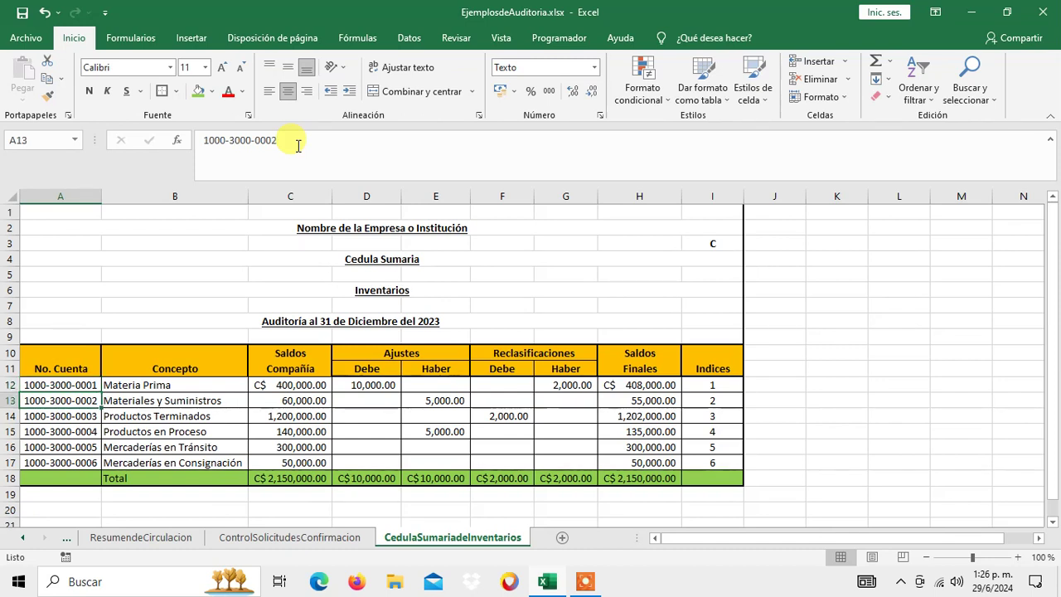
Step: Look across the Materia Prima row and examine the schedule's index letter in I3
key("shift+Right")
key("Right")
key("Right")
key("Right")
key("Right")
key("Right")
key("Right")
key("Right")
key("Right")
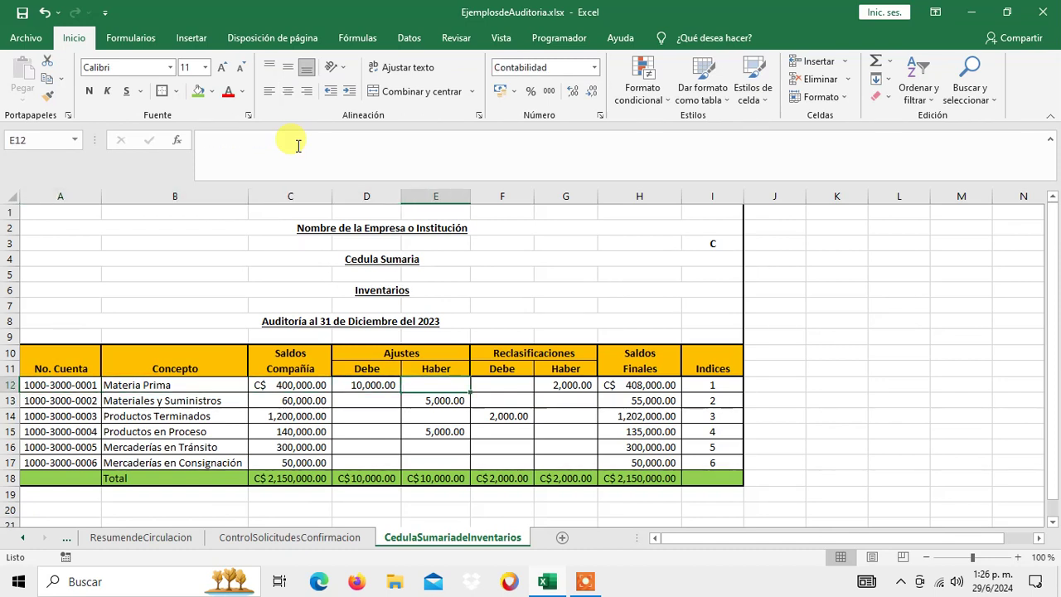
key("Up")
key("Up")
key("Up")
key("Up")
key("Up")
key("Up")
key("Up")
key("Up")
key("Up")
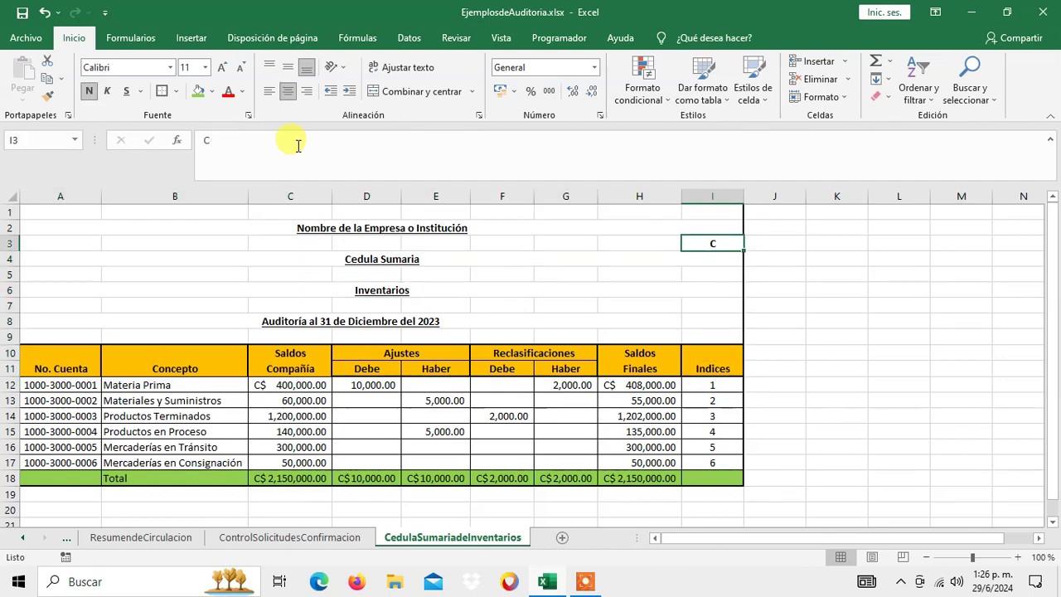
Step: Review the account index numbers in the Indices column, I12:I17
key("Down")
key("Down")
key("Down")
key("Down")
key("Down")
key("Down")
key("Down")
key("Down")
key("Down")
key("Down")
key("Down")
key("Down")
key("Down")
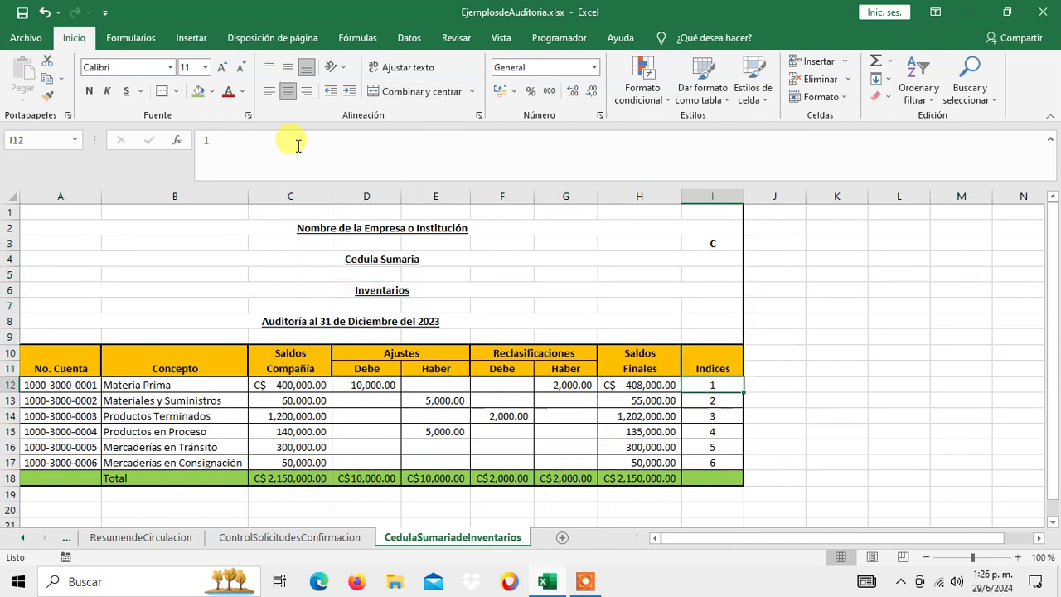
key("Down")
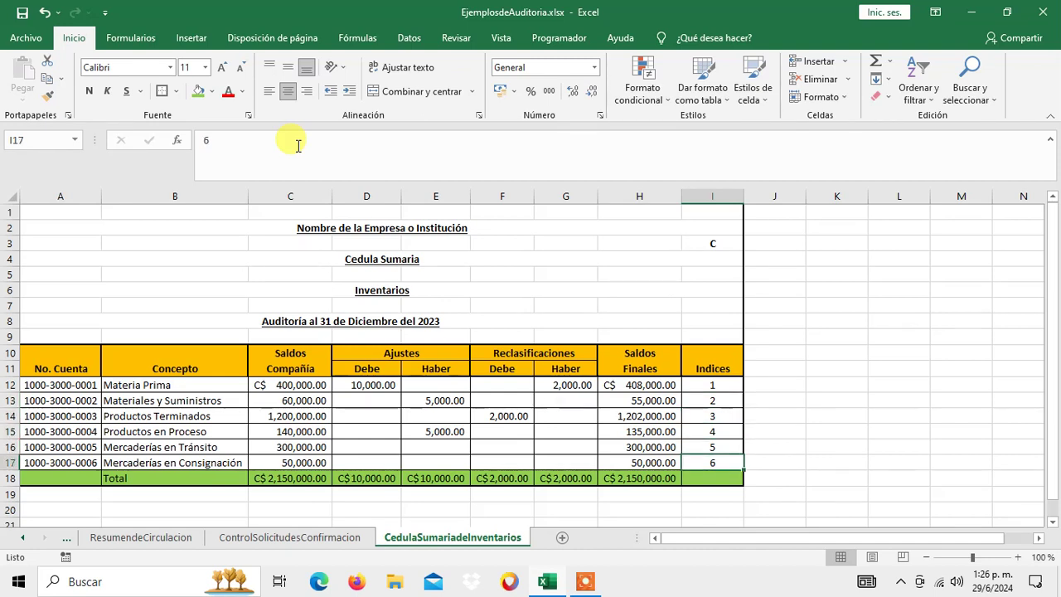
key("Up")
key("Up")
key("Up")
key("Up")
key("Up")
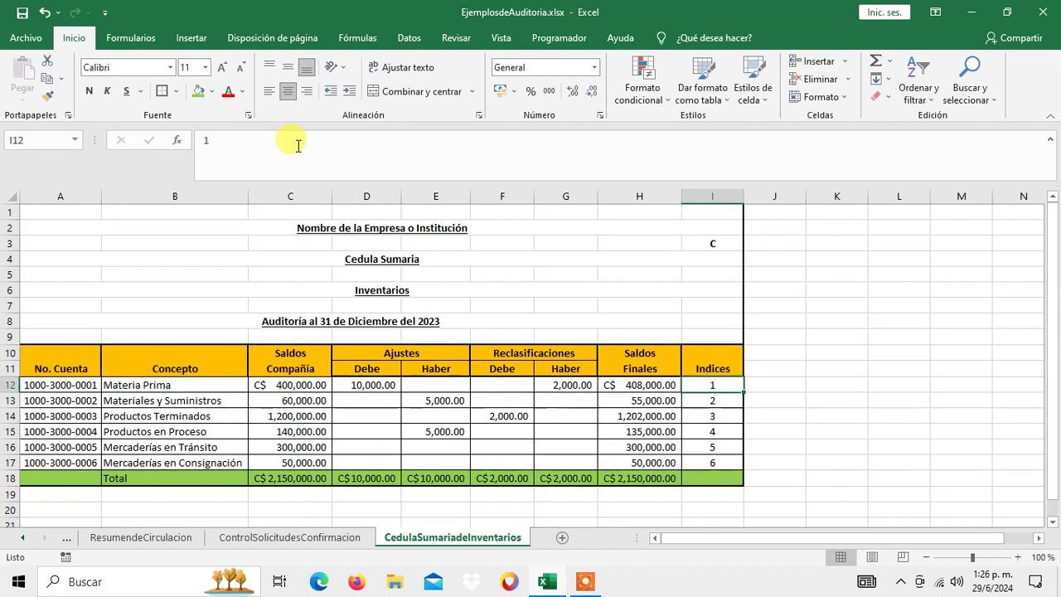
Step: Return to cell A1 of the inventory schedule and save the workbook
key("Left")
key("Home")
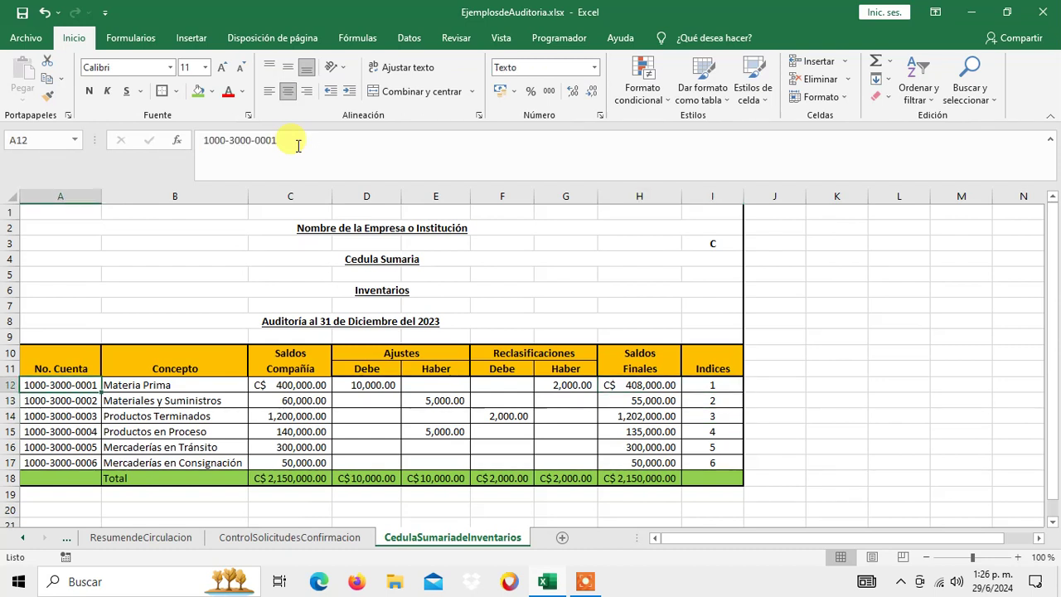
key("Up")
key("ctrl+Home")
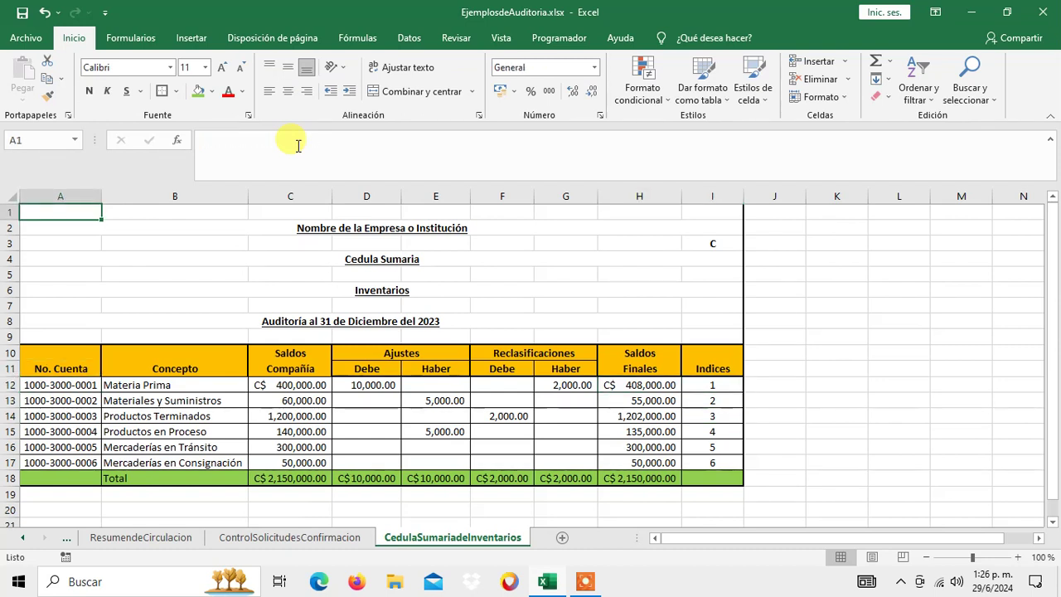
left_click(25, 15)
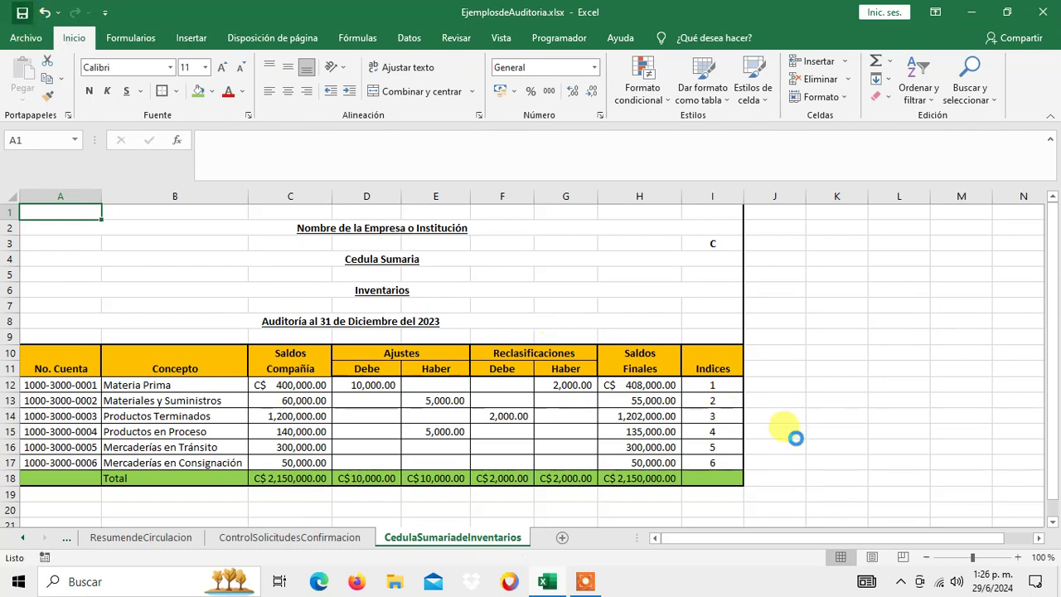